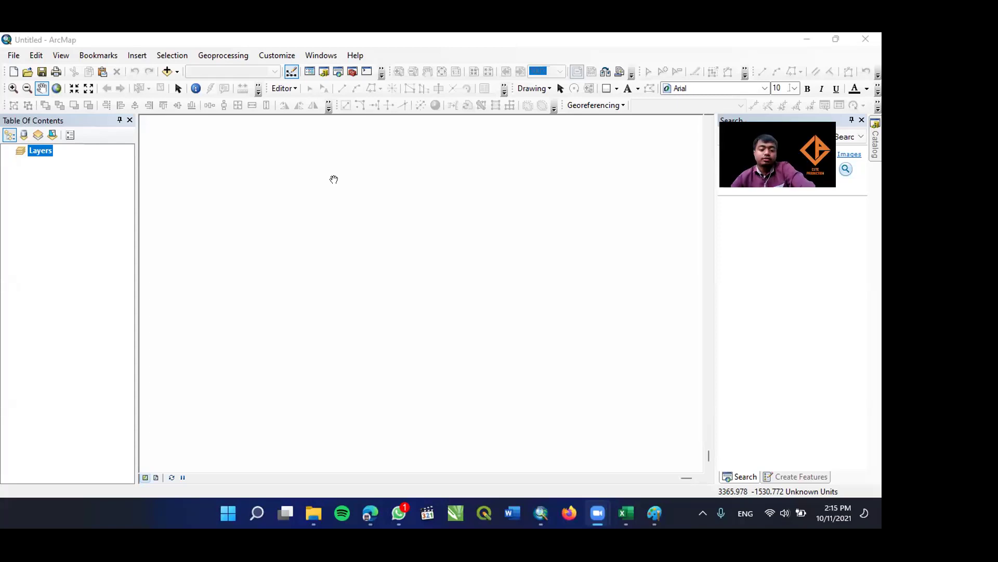
Browse in File Explorer to the D:\FIle Peta\World Map folder and select World_Countries.shp.
click(313, 514)
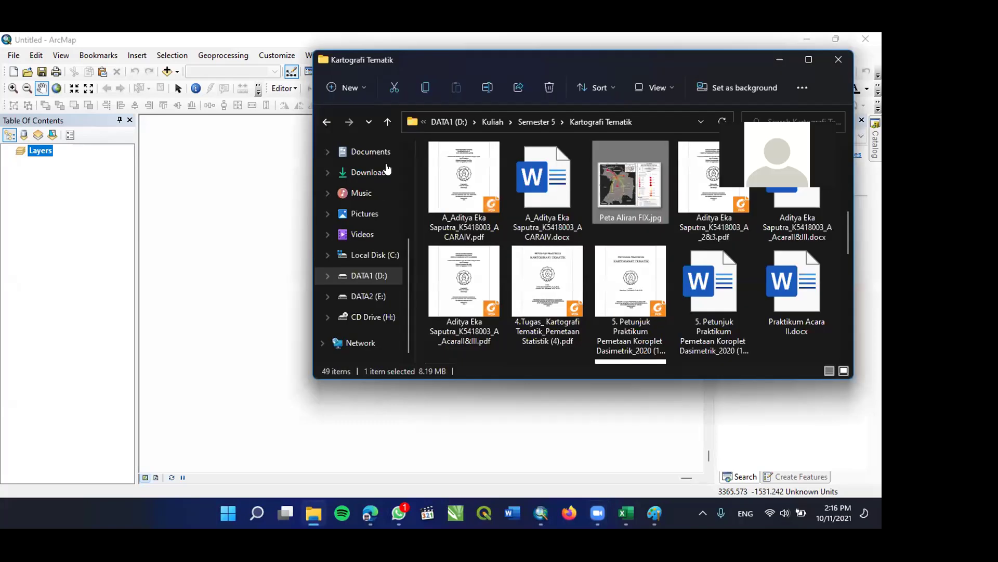
click(380, 276)
click(499, 214)
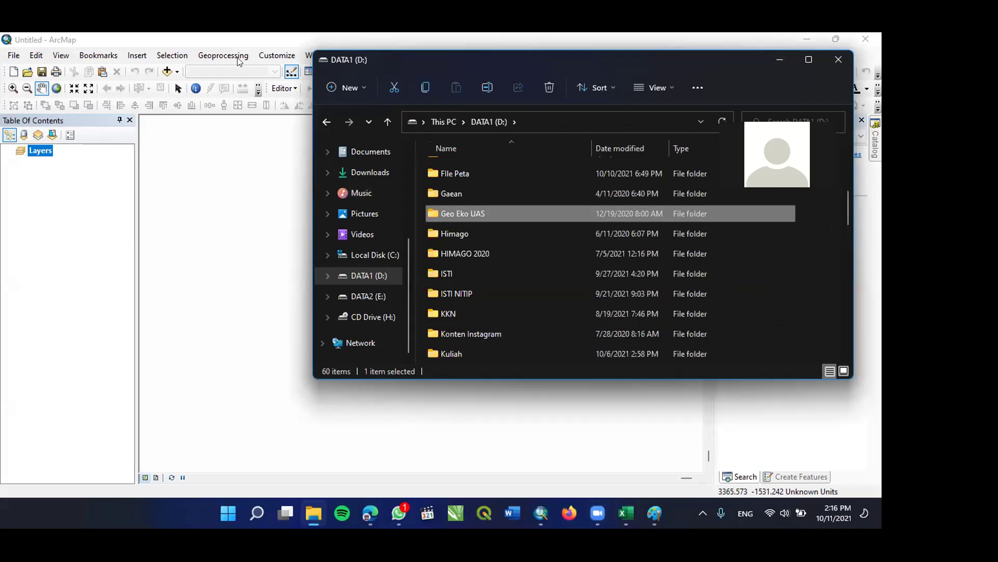
double_click(455, 173)
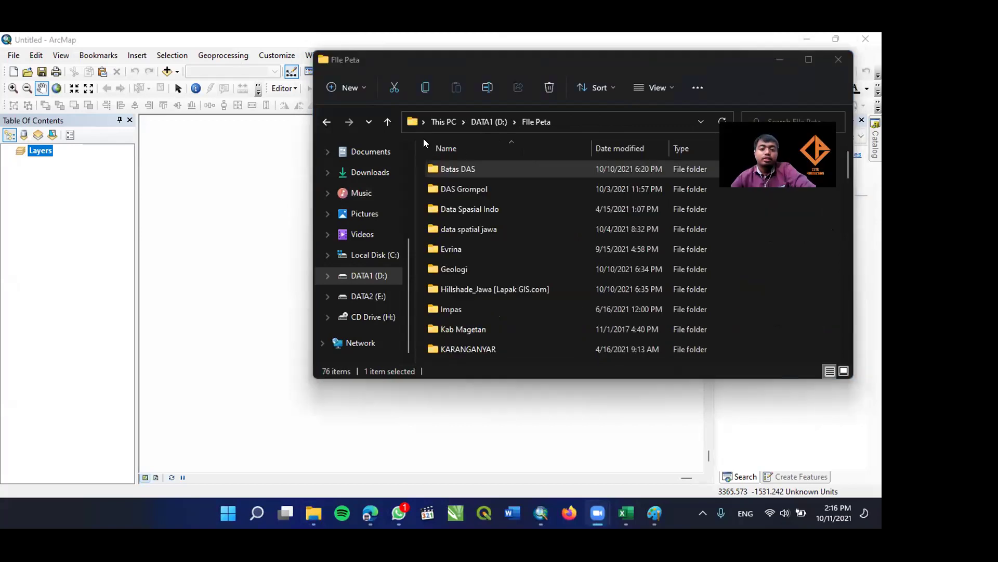
double_click(490, 209)
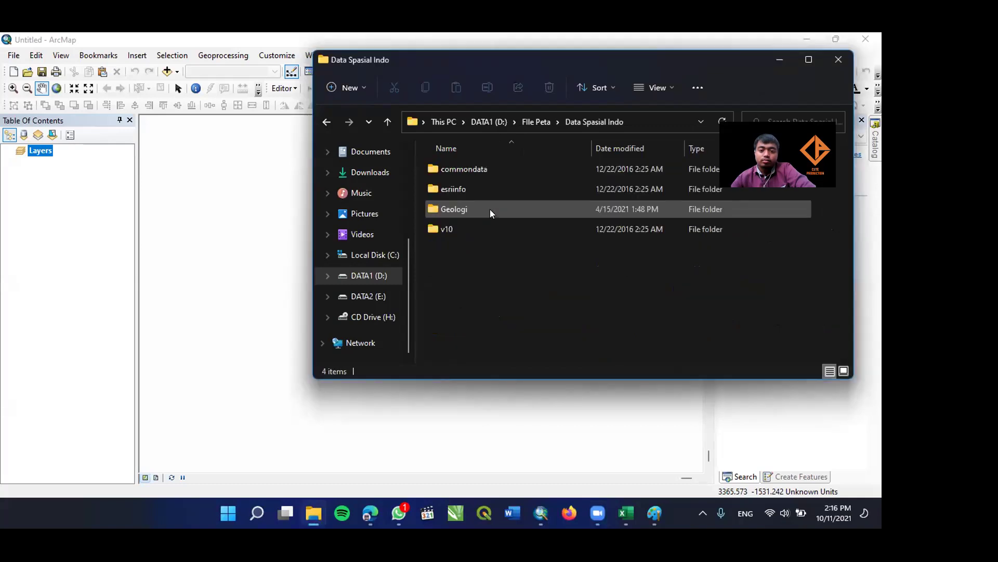
key(alt+Left)
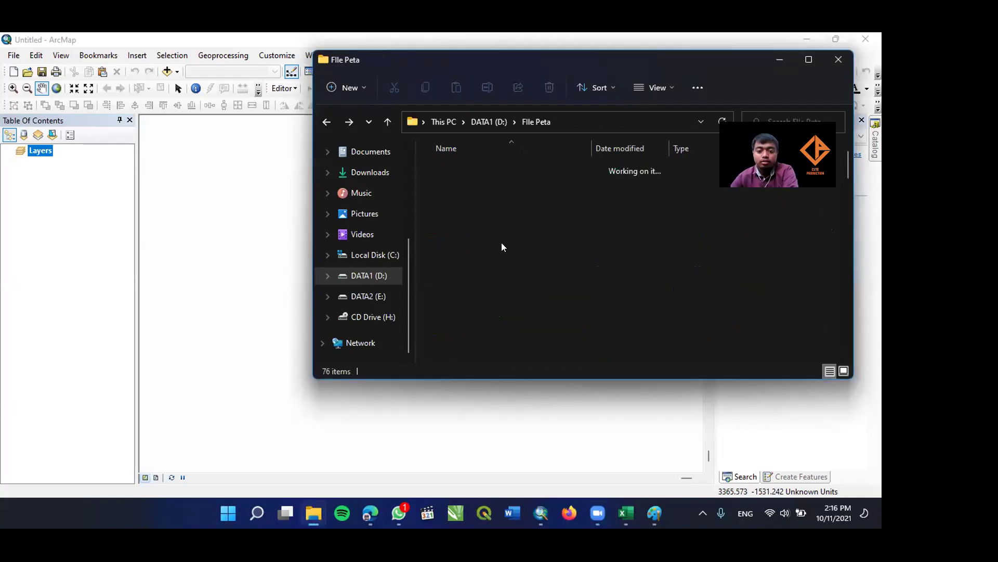
scroll(494, 270, down, 3)
scroll(481, 279, up, 3)
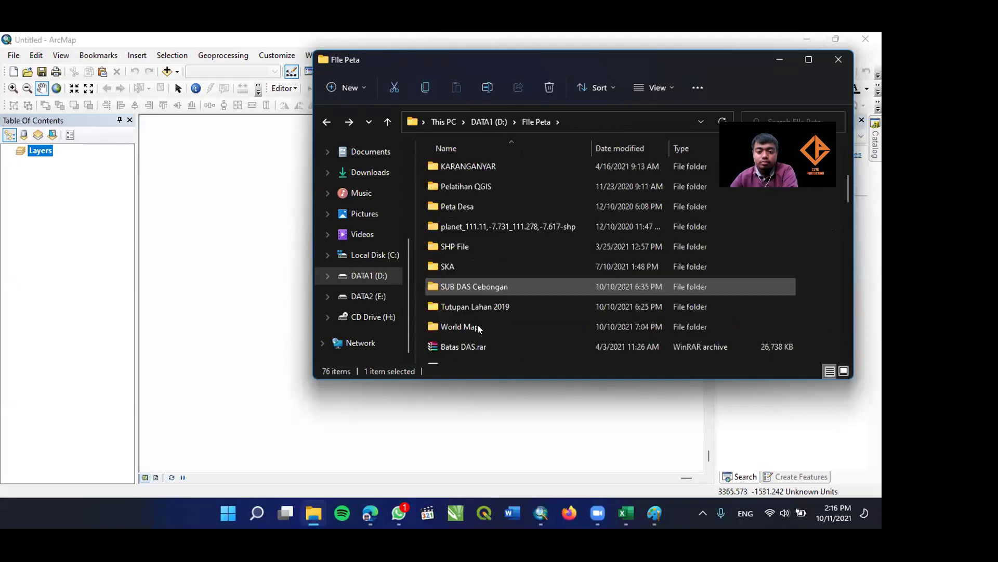
double_click(477, 325)
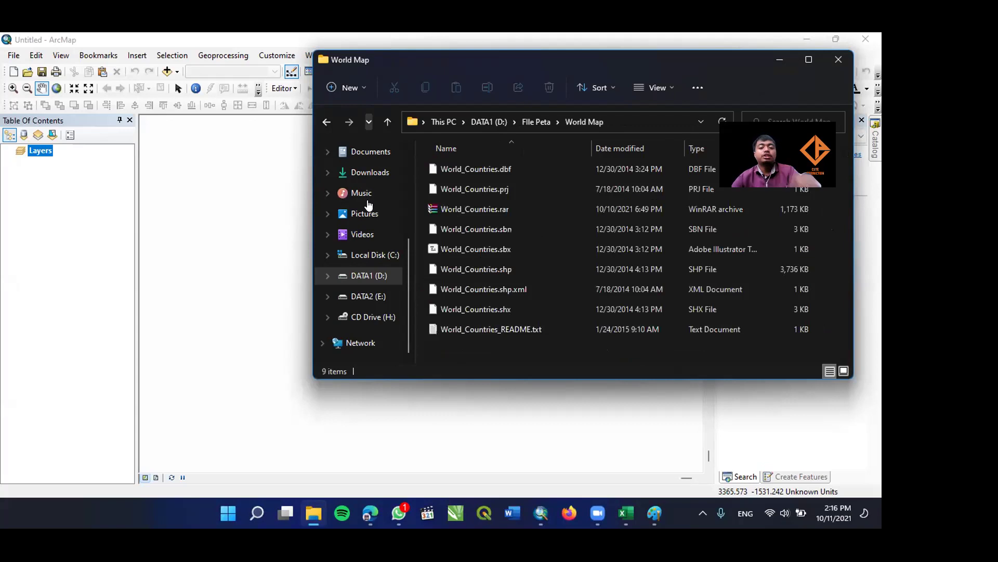
click(490, 315)
click(547, 292)
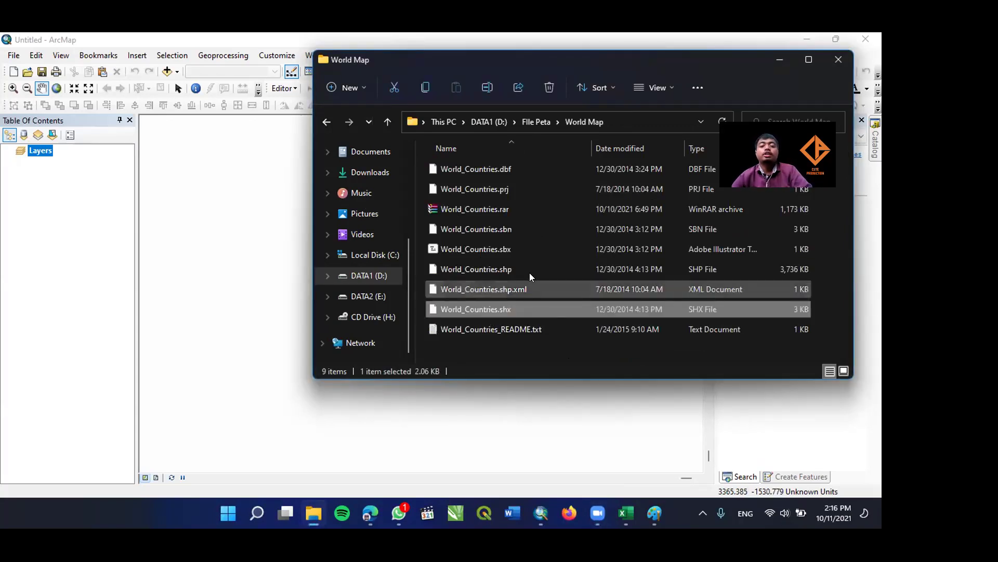
click(529, 271)
Switch to Excel and review the Asal and Jumlah entries for each country in Book1.xlsx.
click(627, 501)
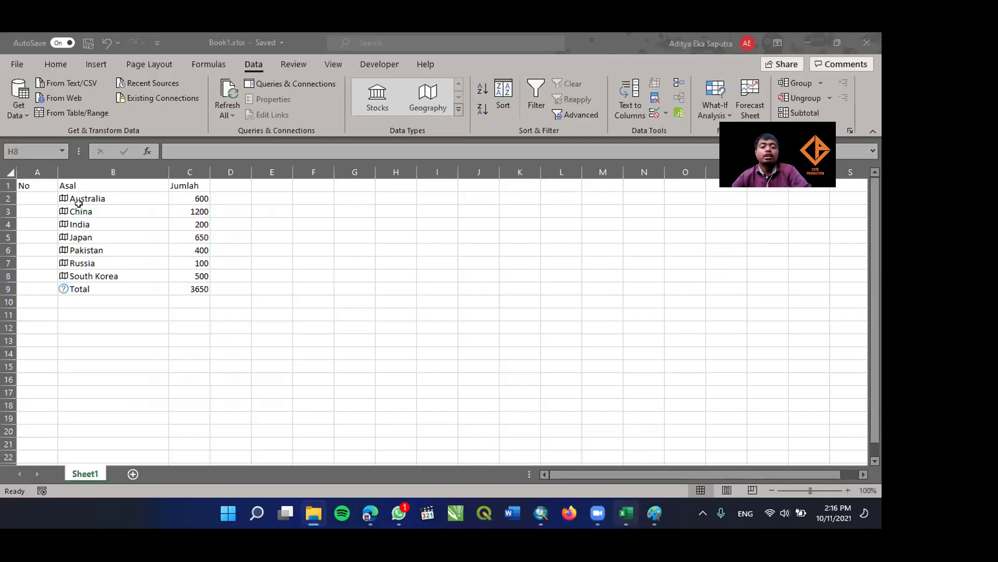
drag(83, 198, 202, 288)
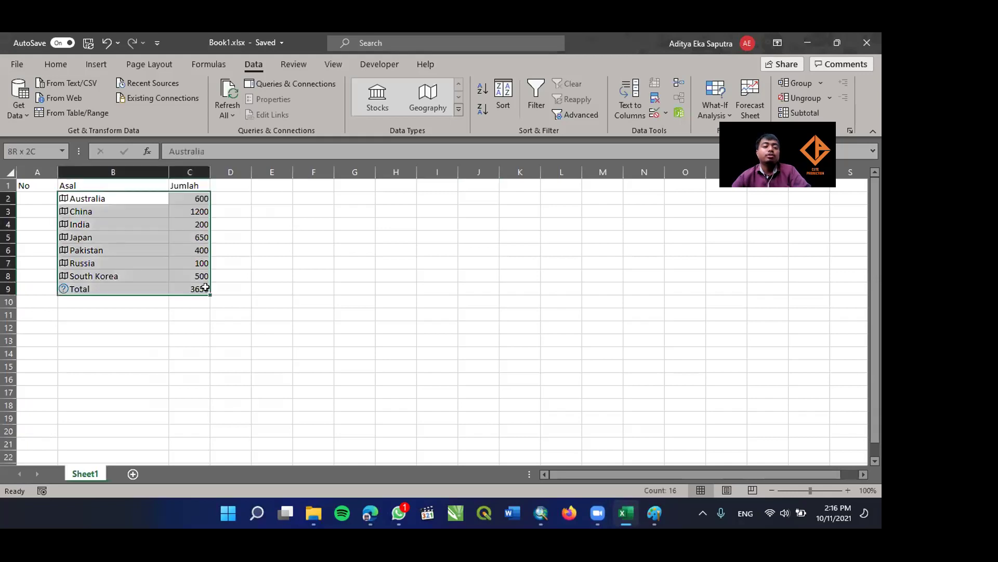
click(130, 198)
click(113, 212)
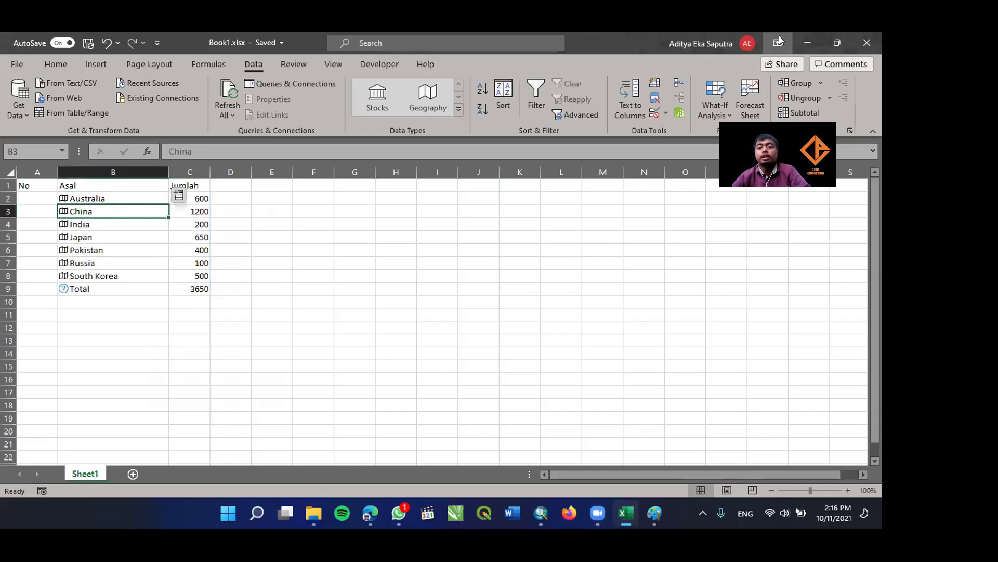
double_click(799, 37)
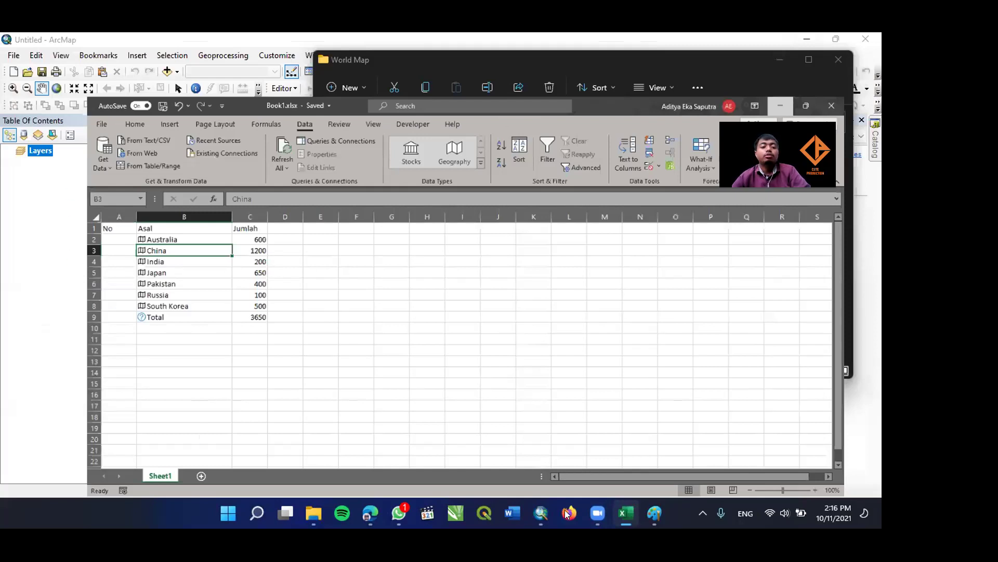
key(super+Down)
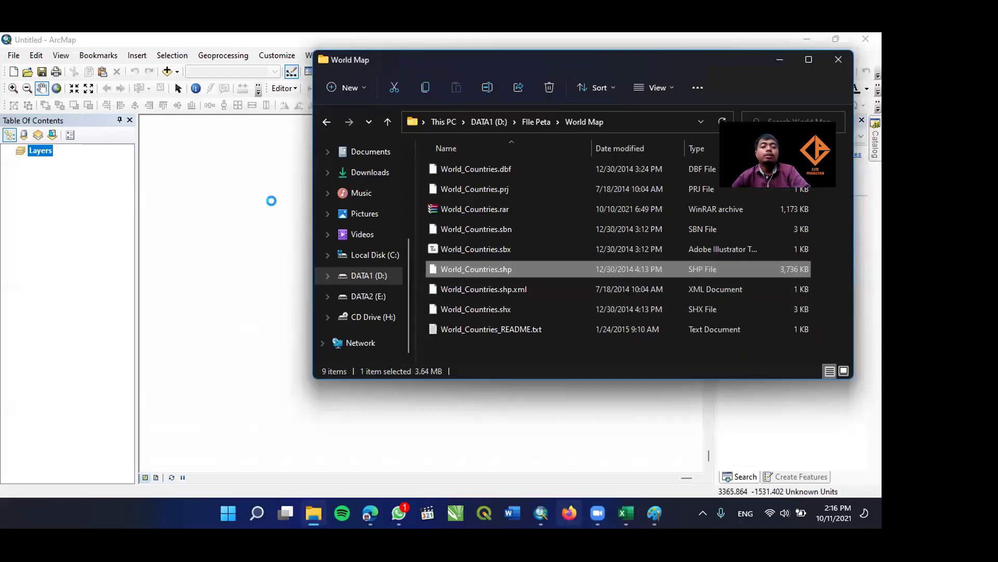
Add the World_Countries shapefile to the map in ArcMap and label its features with the country names.
click(780, 59)
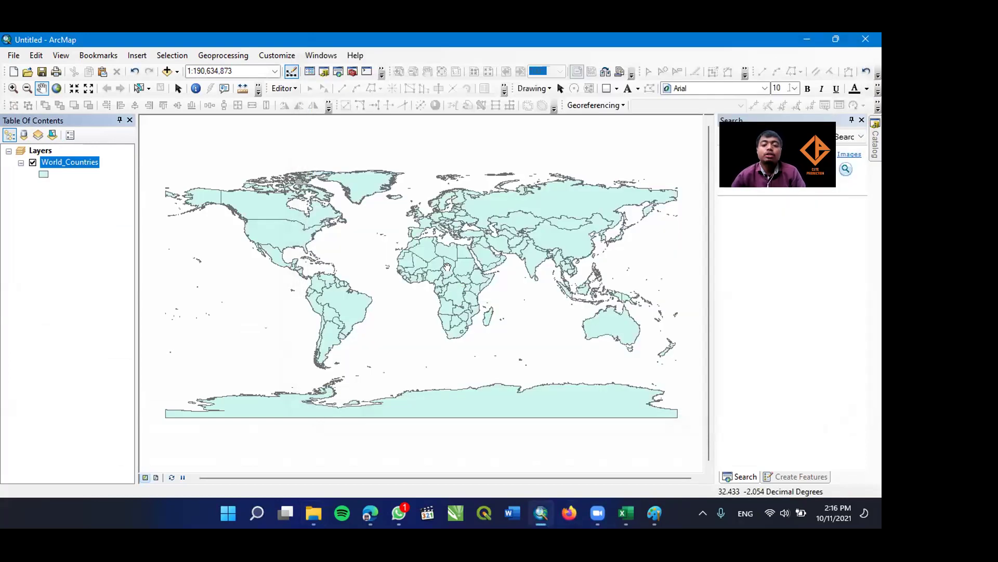
scroll(630, 299, up, 2)
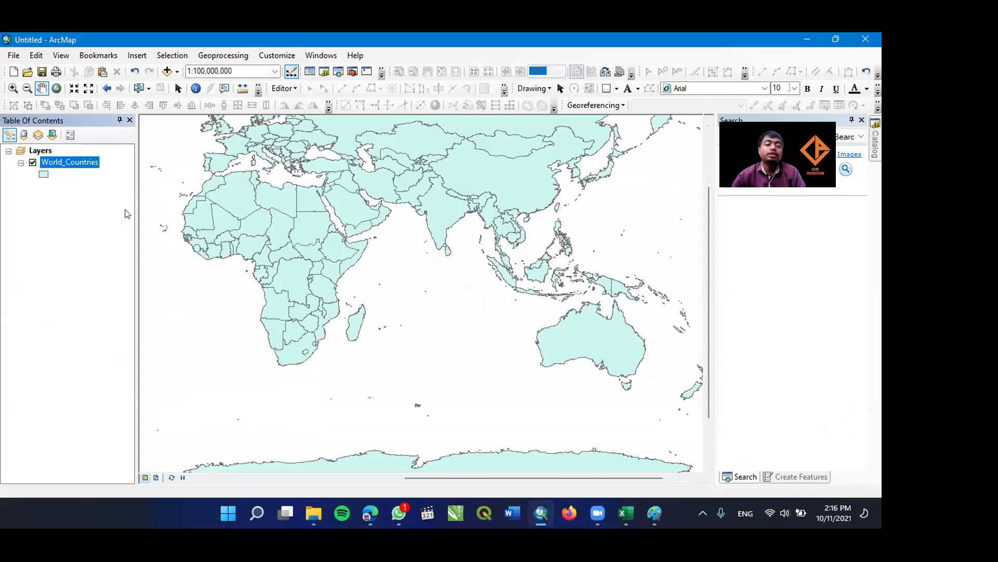
key(shift+F10)
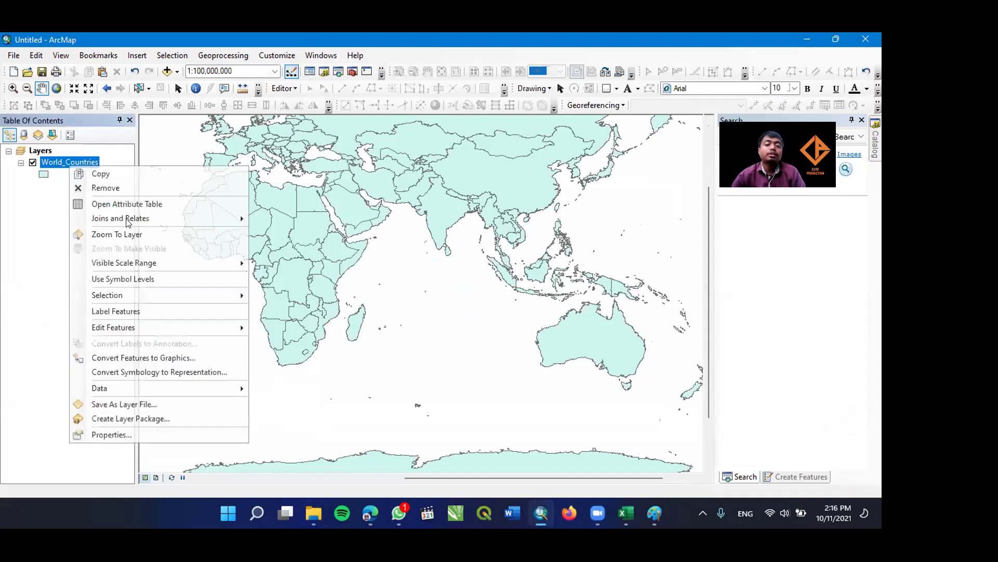
click(162, 307)
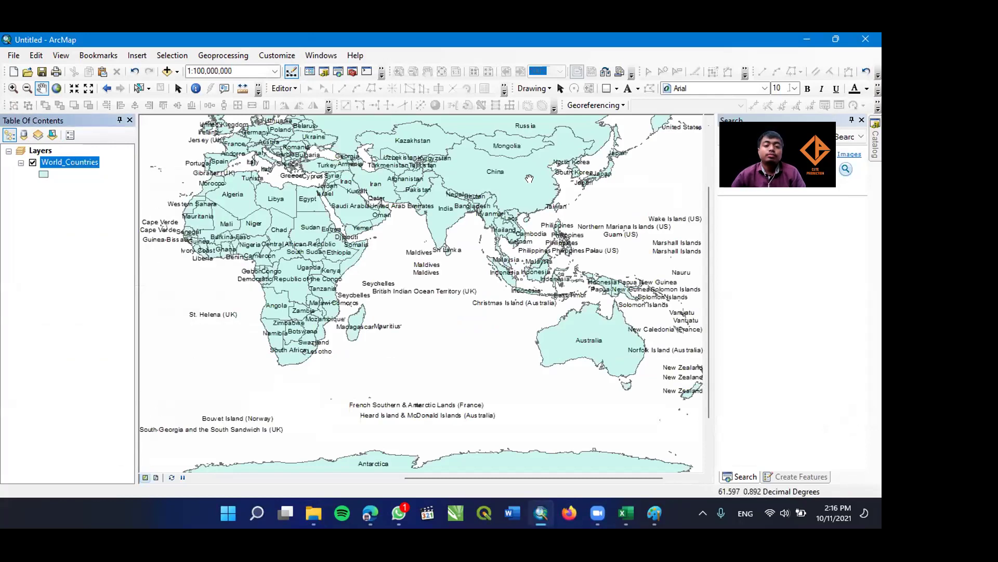
scroll(527, 166, up, 1)
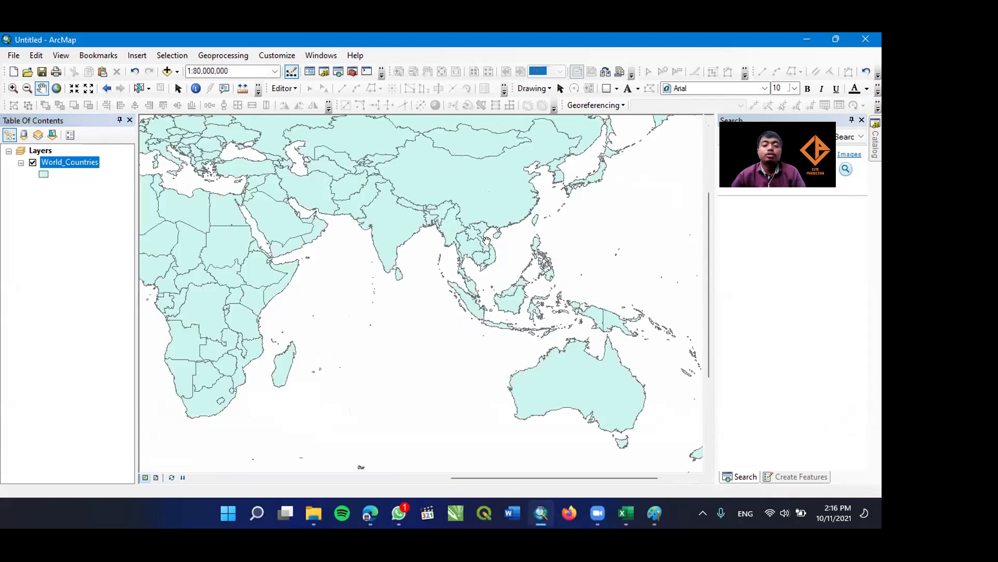
scroll(493, 239, down, 3)
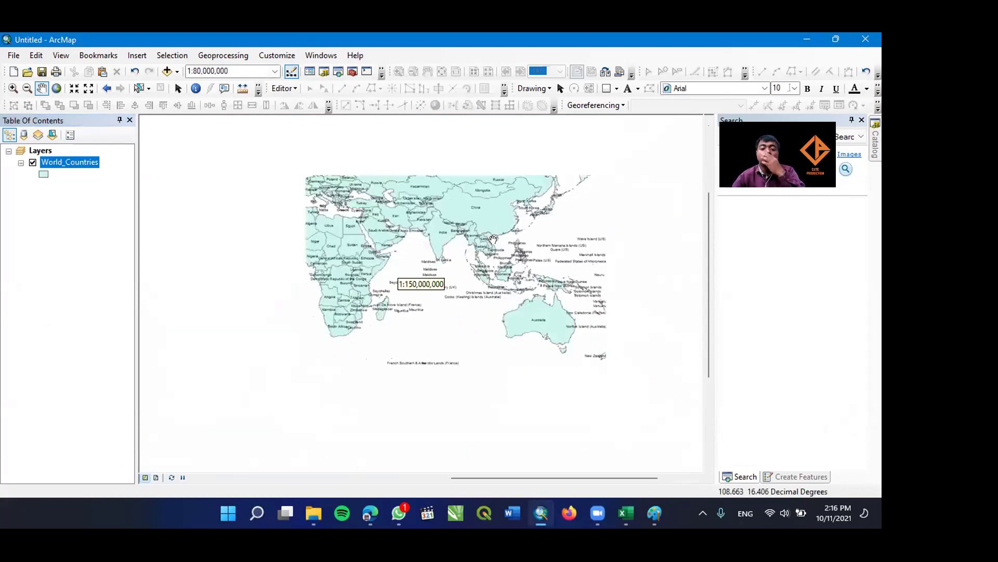
scroll(492, 239, up, 1)
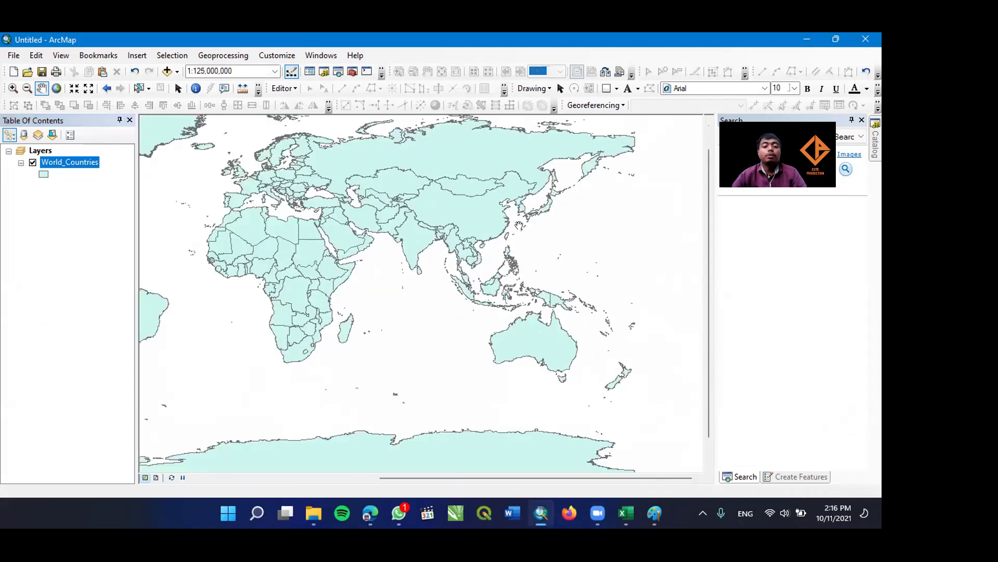
scroll(535, 270, up, 4)
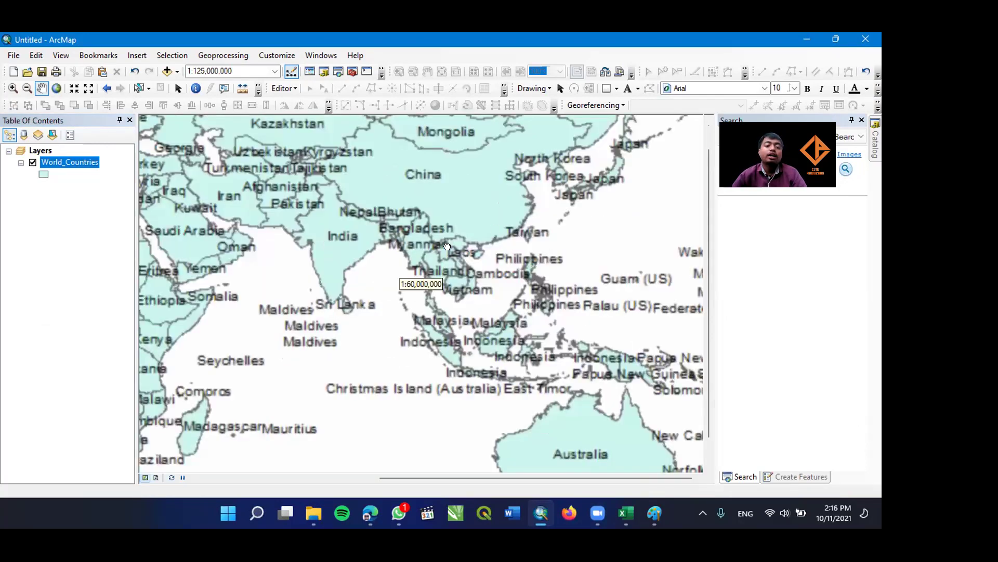
drag(318, 142, 291, 186)
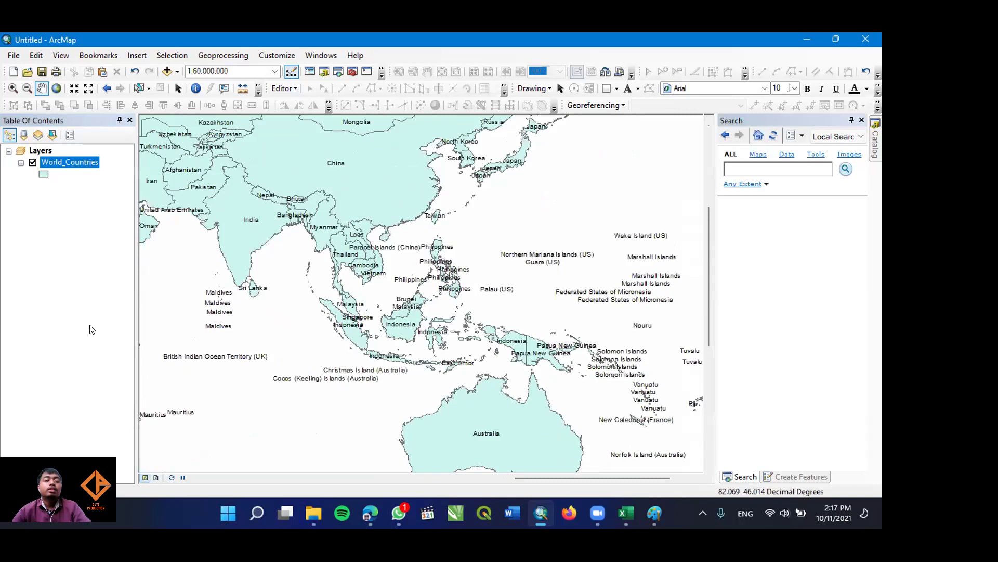
Open the Catalog window in ArcMap.
click(235, 59)
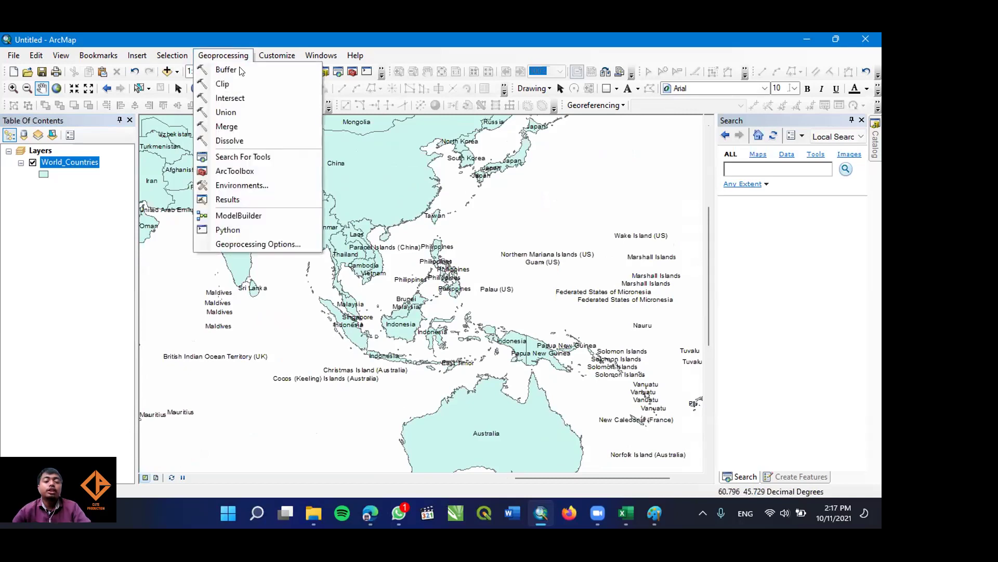
click(250, 58)
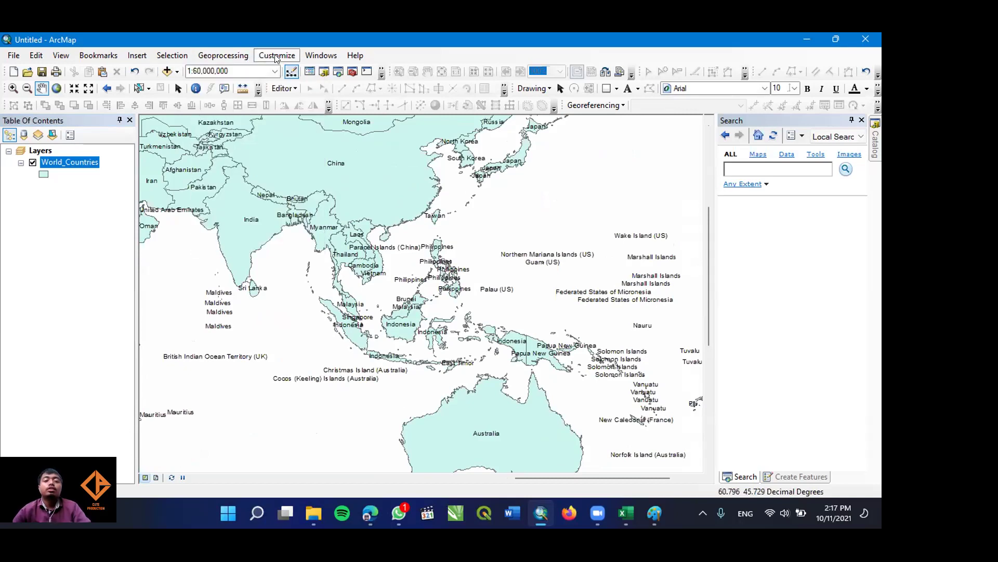
click(247, 59)
mouse_move(319, 61)
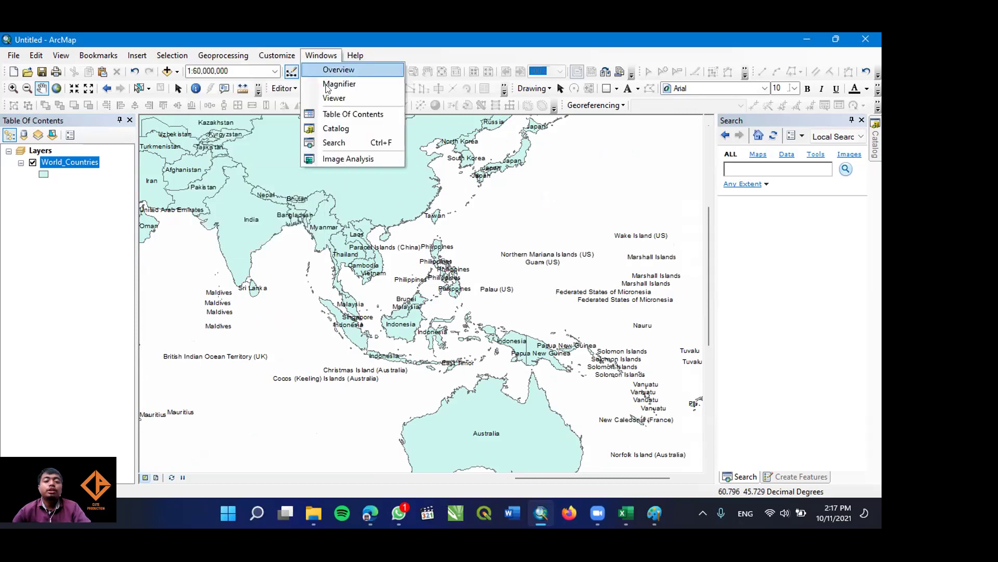
click(333, 127)
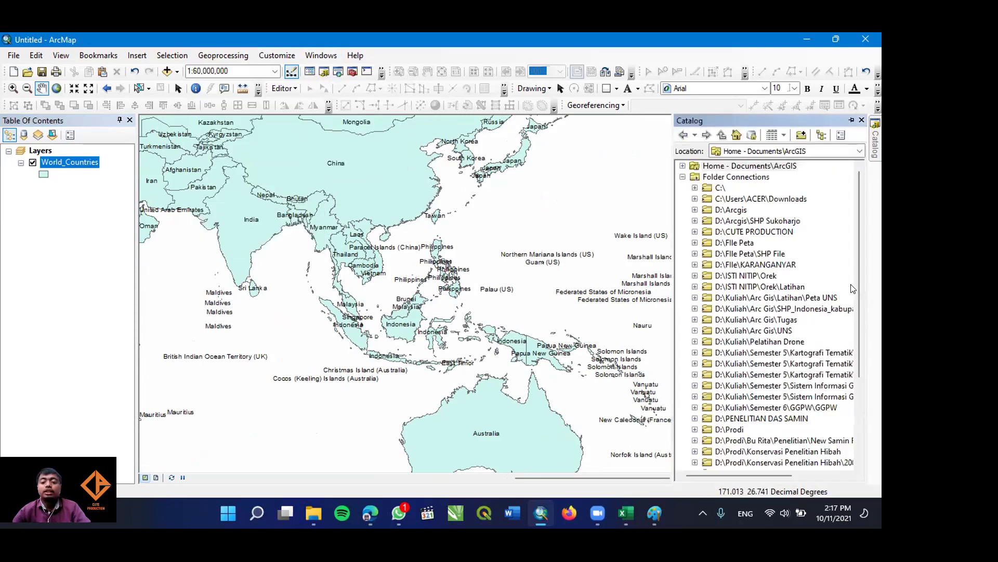
Expand the D:\Kuliah\Semester 5\Kartografi Tematik\Praktikum\Acara I folder connection in the Catalog.
drag(855, 259, 854, 327)
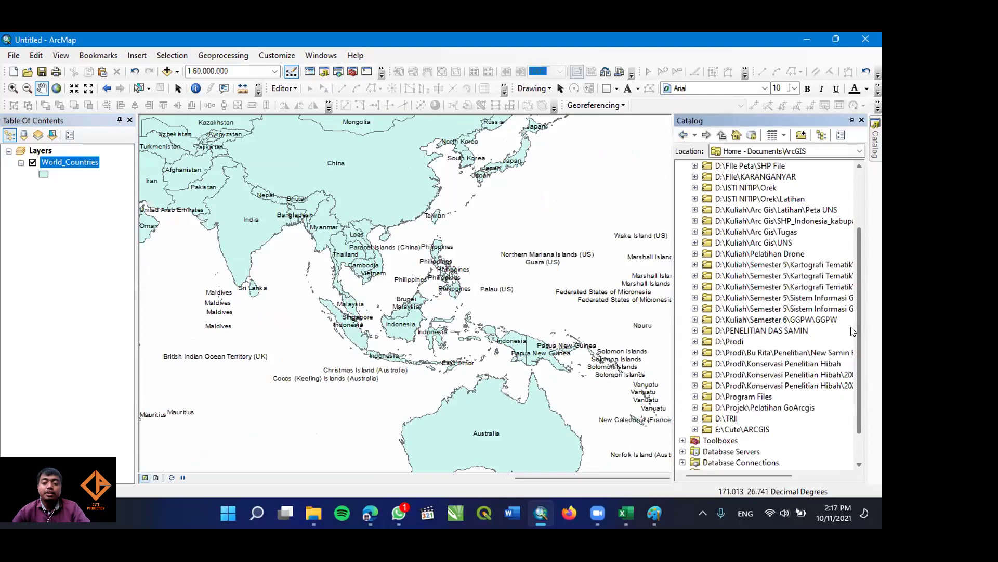
drag(774, 474, 831, 474)
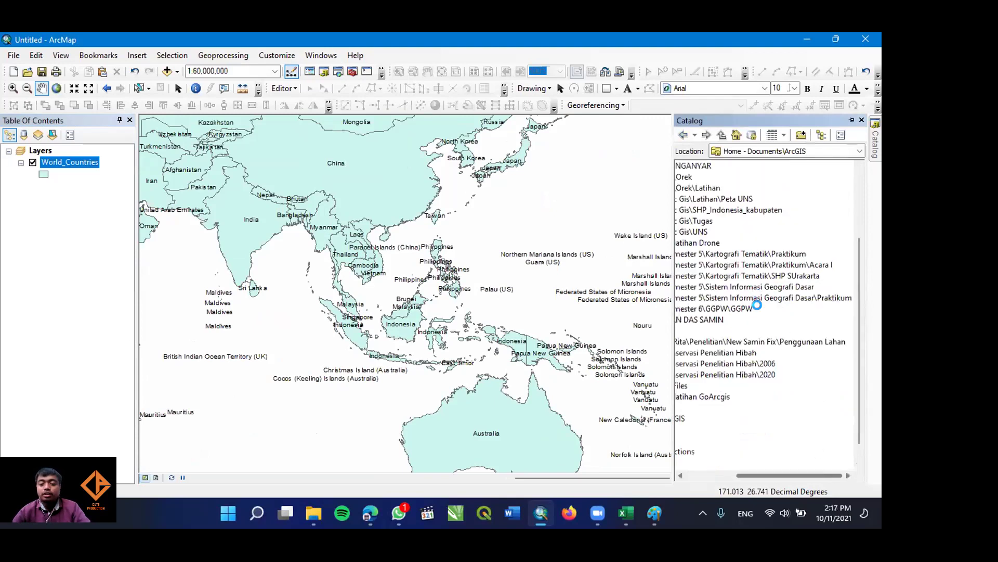
double_click(728, 295)
double_click(759, 264)
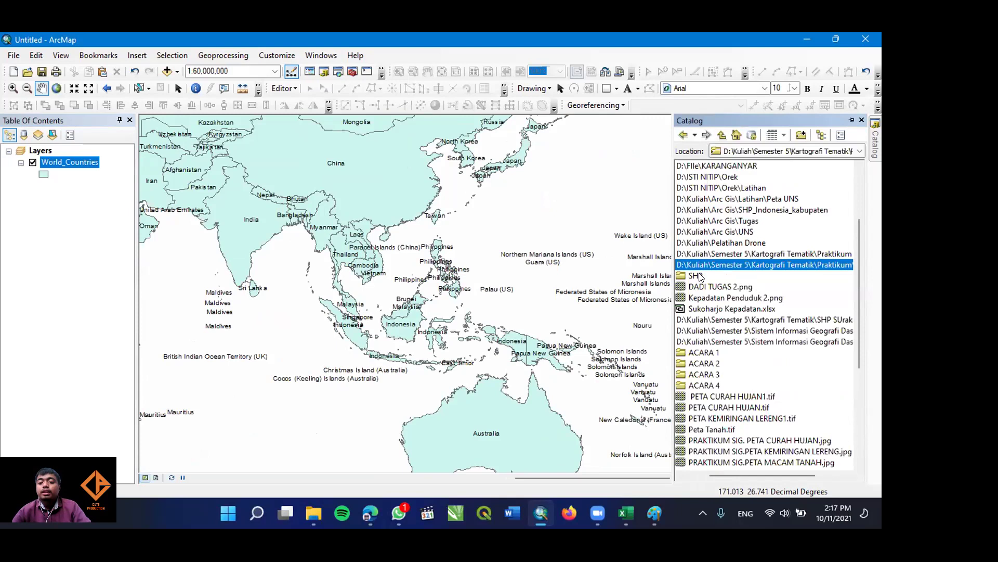
right_click(699, 276)
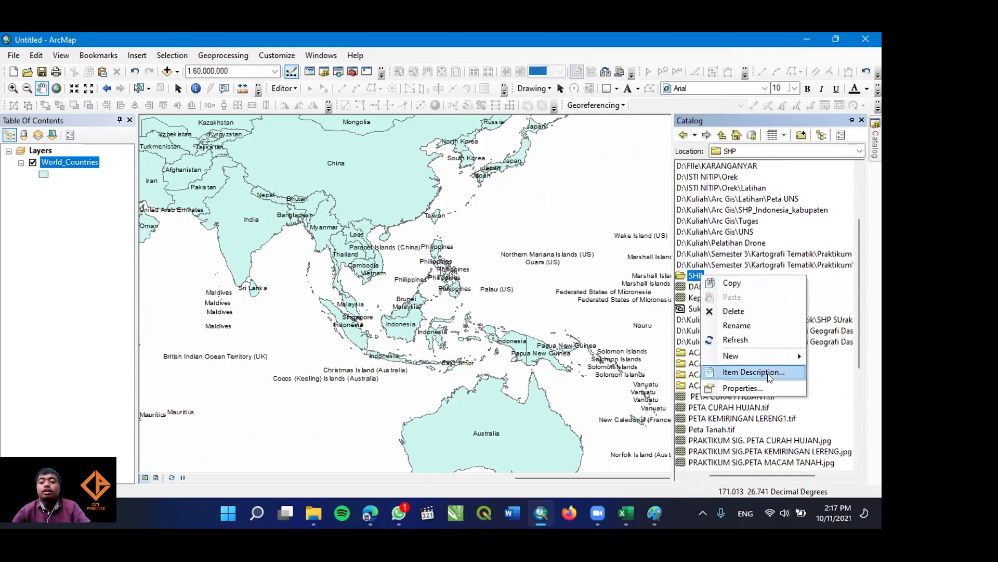
click(727, 356)
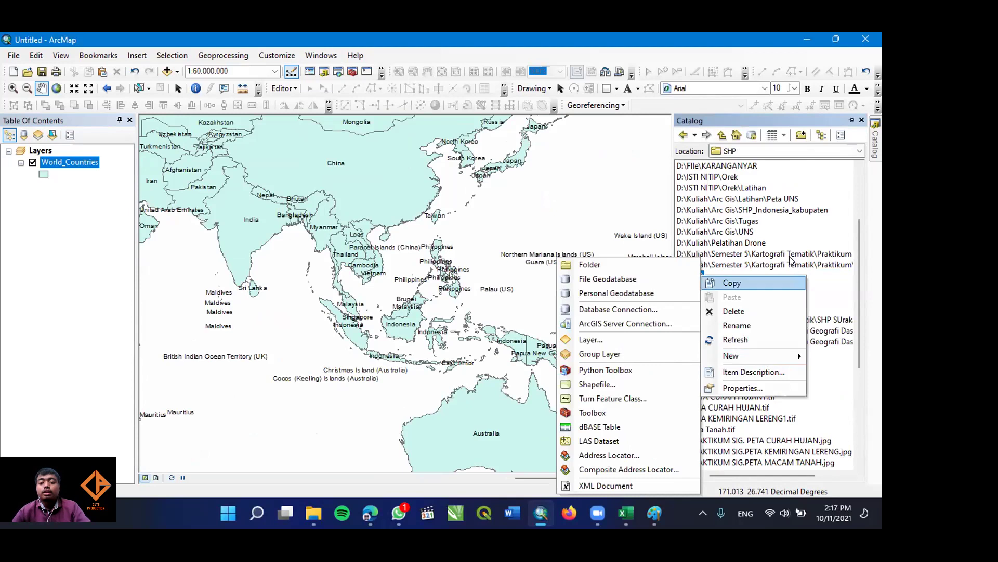
click(791, 264)
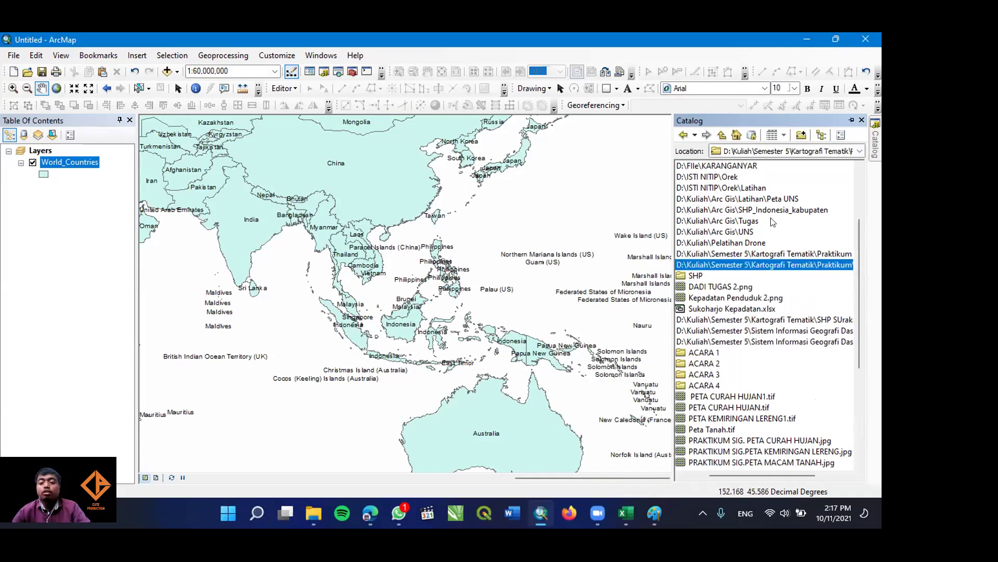
Begin a new shapefile in the SHP folder and name it TKA.
click(689, 278)
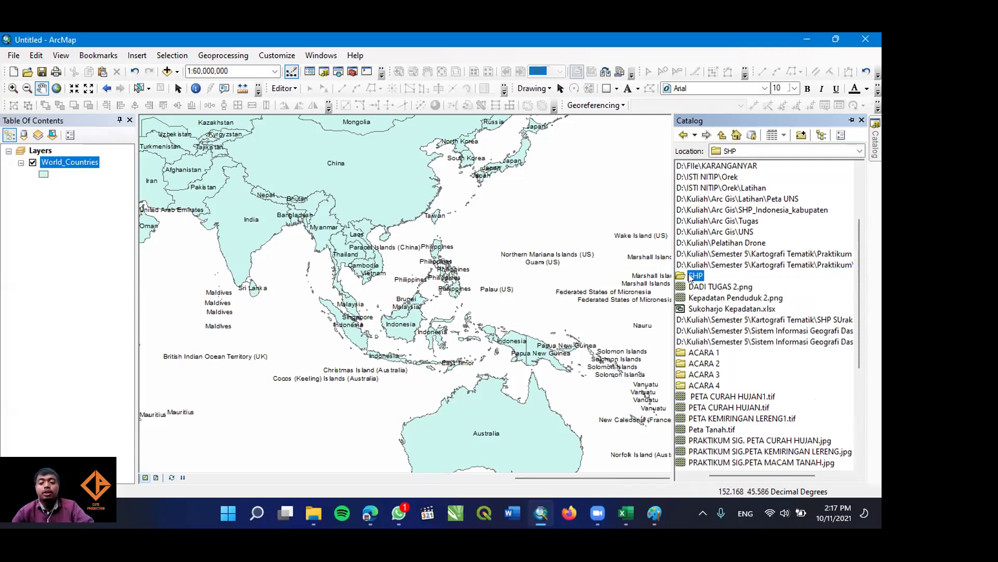
right_click(691, 277)
mouse_move(720, 357)
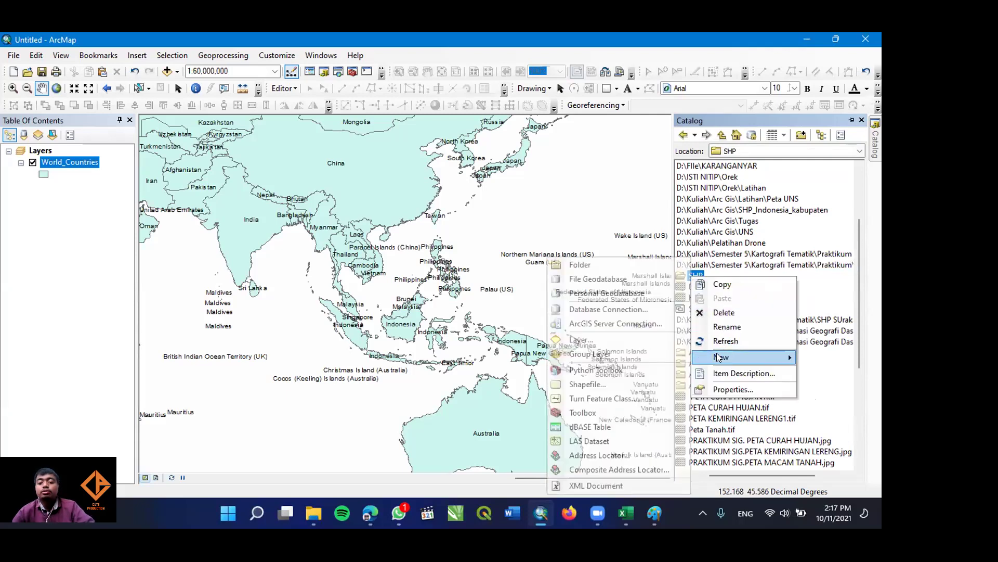
click(613, 381)
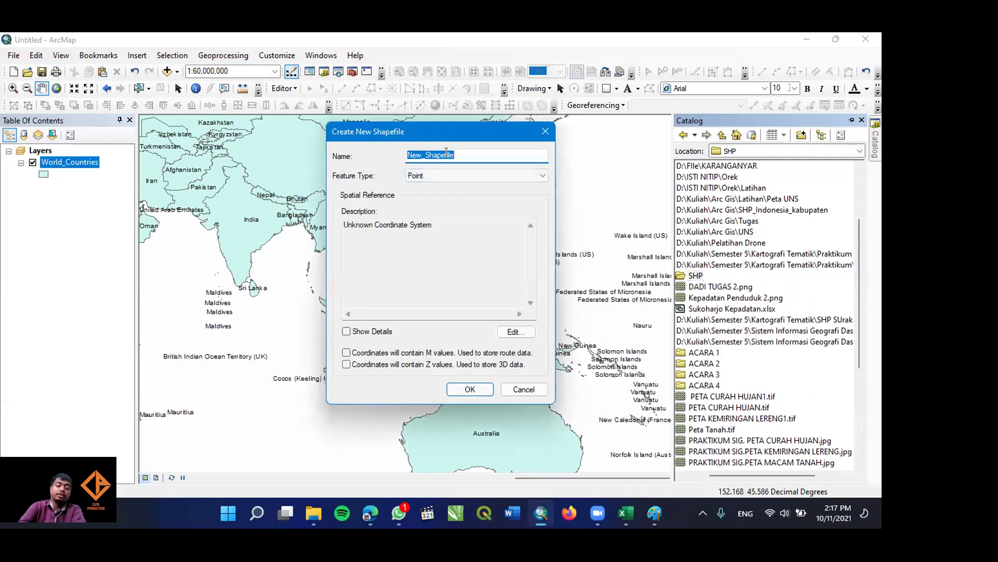
text(TKA)
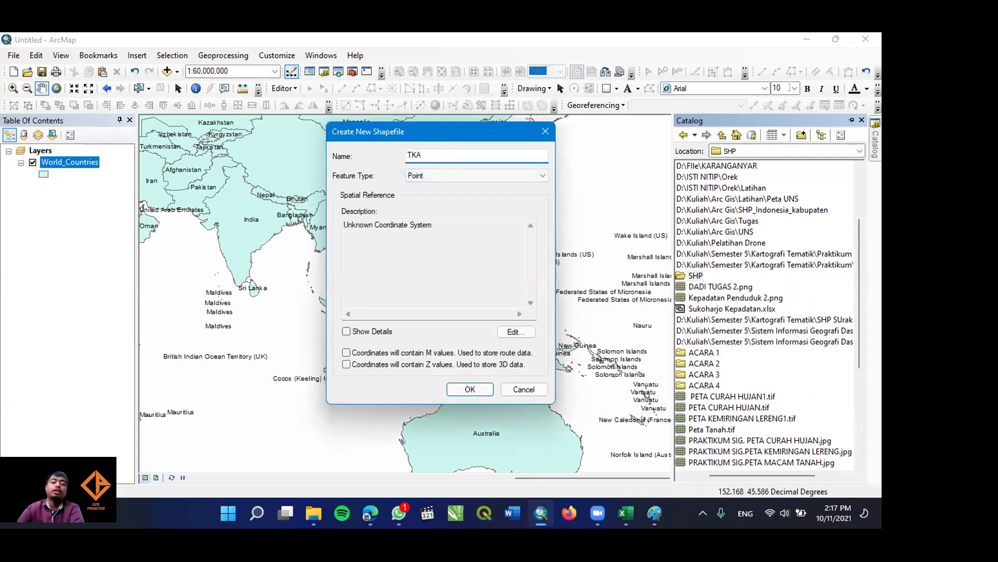
Assign the geographic coordinate system WGS 1984 to the TKA point shapefile and create it.
click(514, 331)
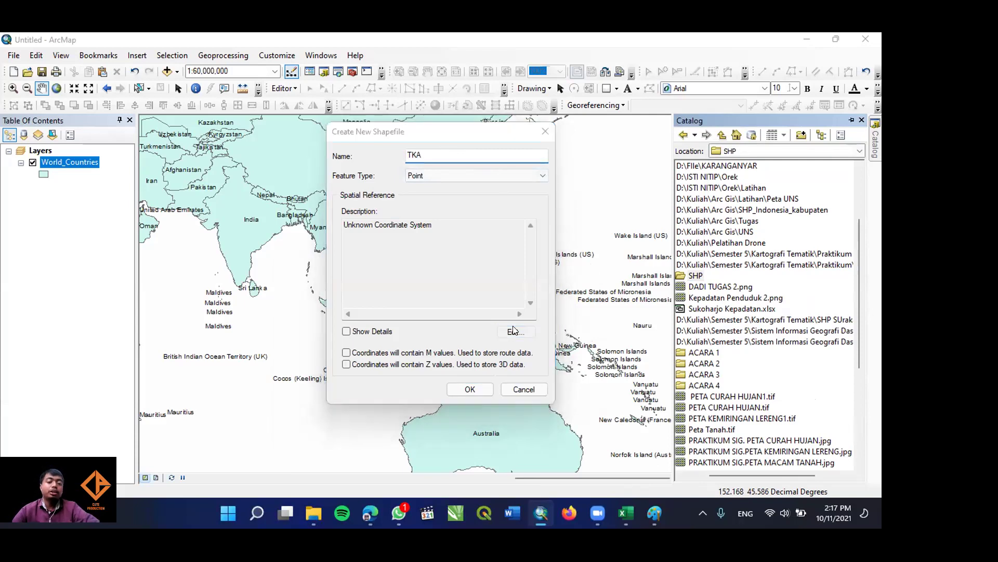
click(401, 137)
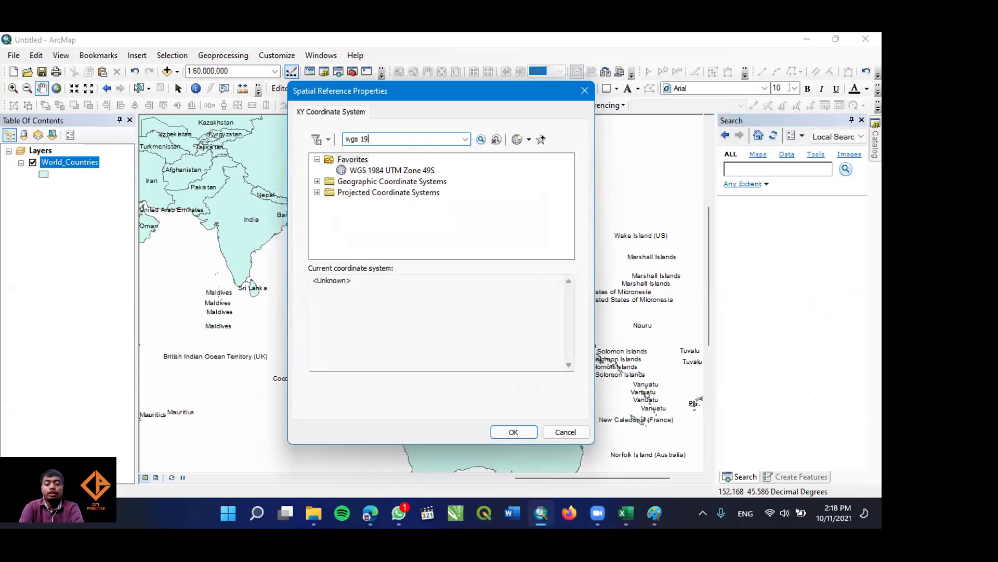
text(4)
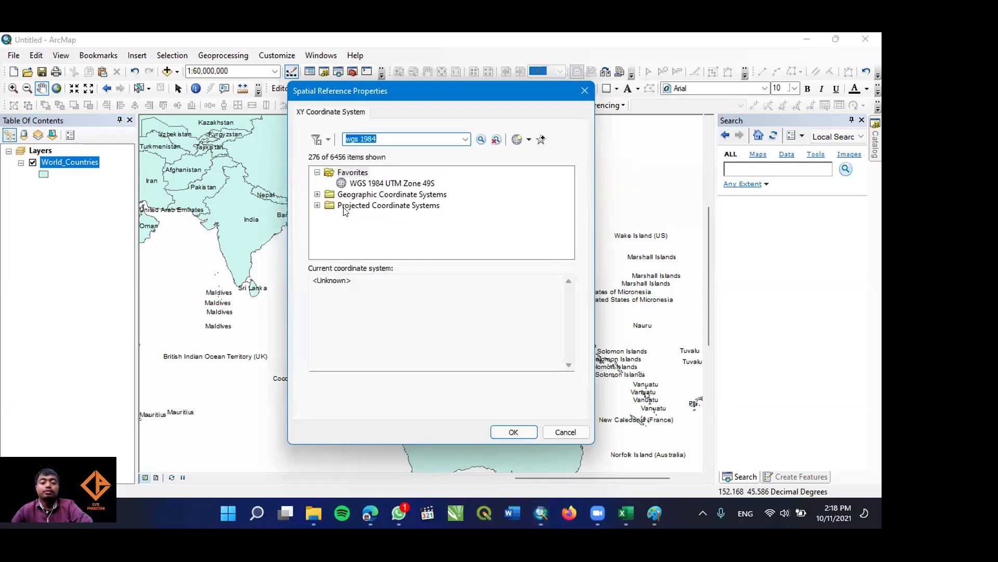
click(317, 194)
double_click(364, 205)
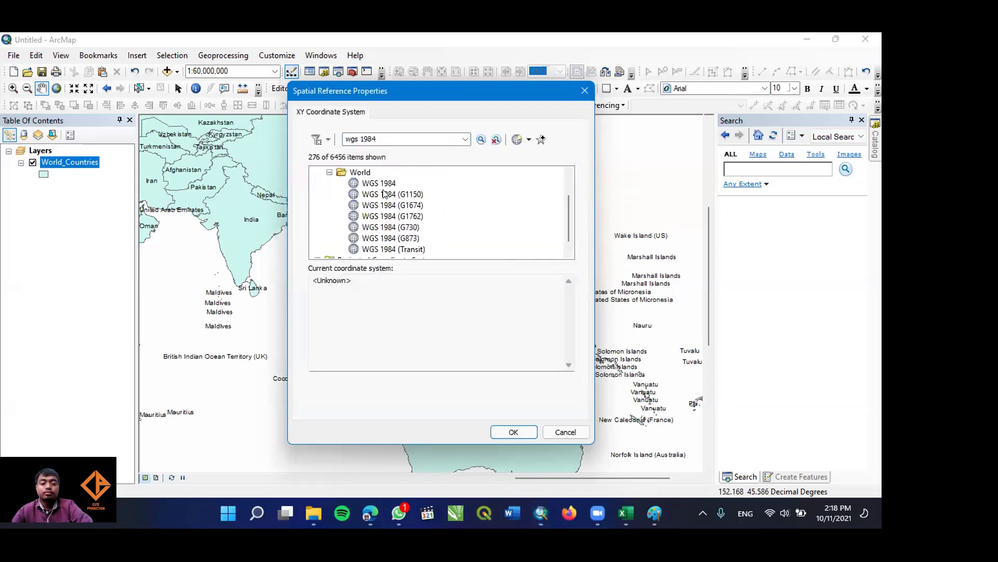
click(386, 194)
click(385, 183)
click(513, 433)
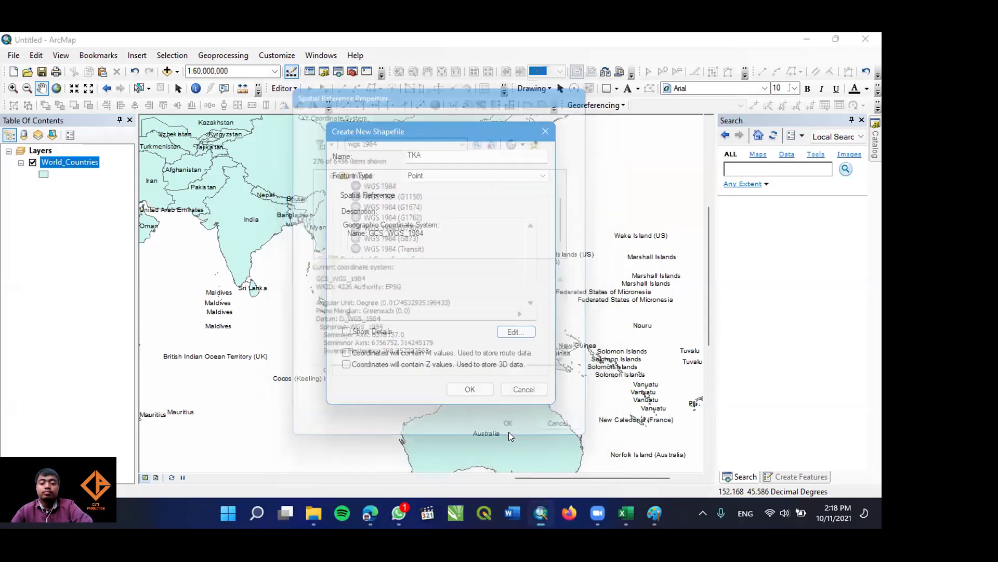
click(469, 388)
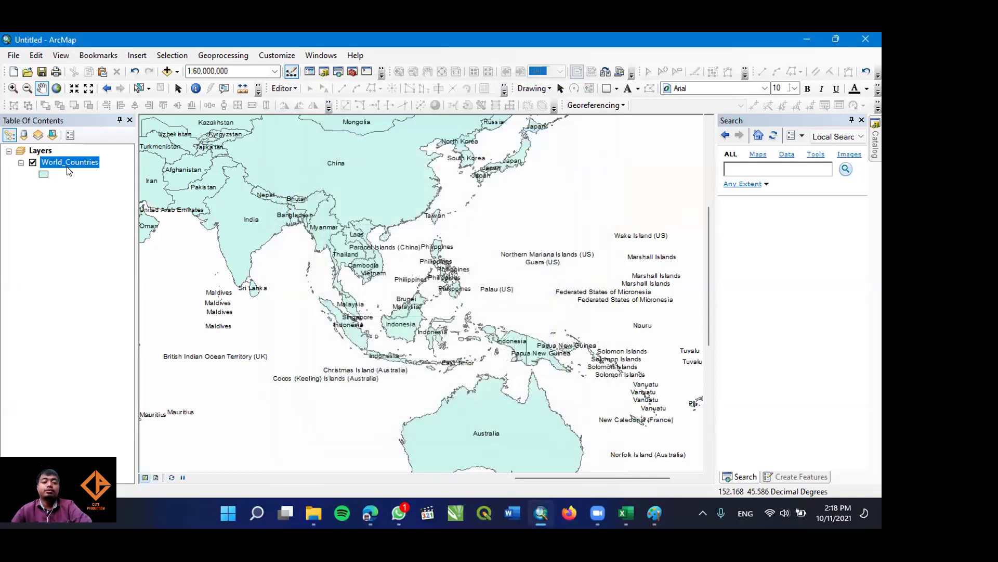
scroll(374, 257, down, 3)
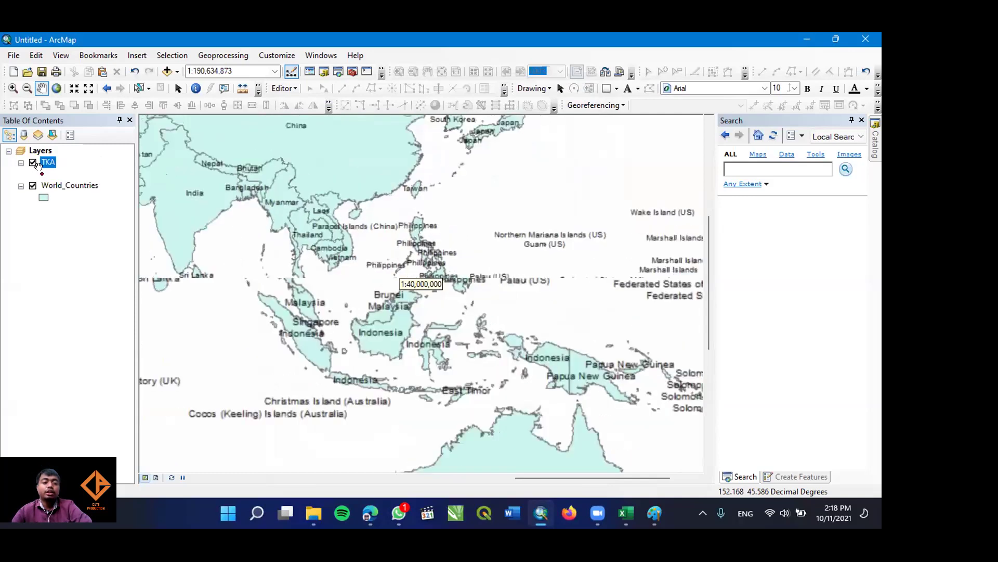
right_click(47, 166)
click(47, 163)
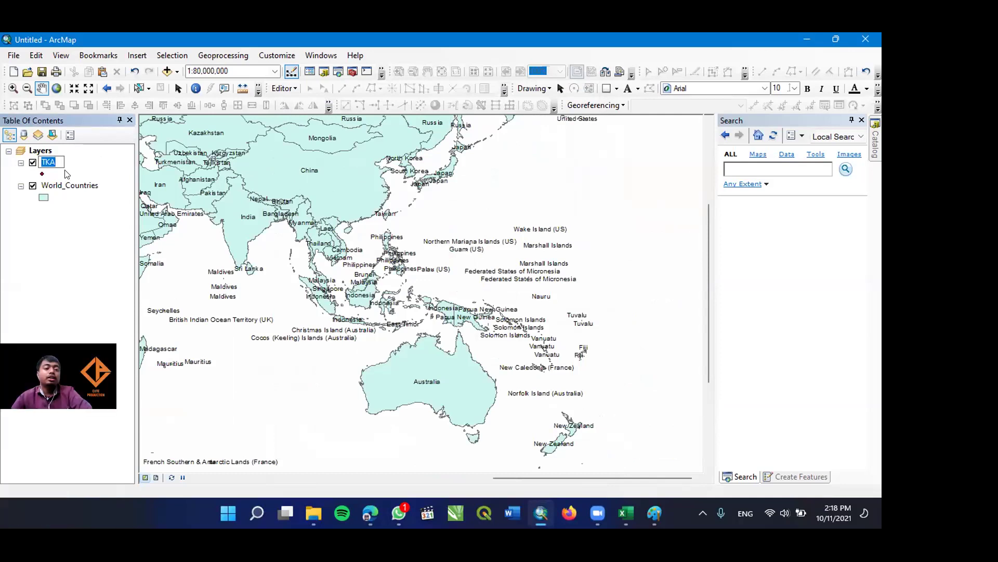
key(Return)
scroll(396, 393, up, 2)
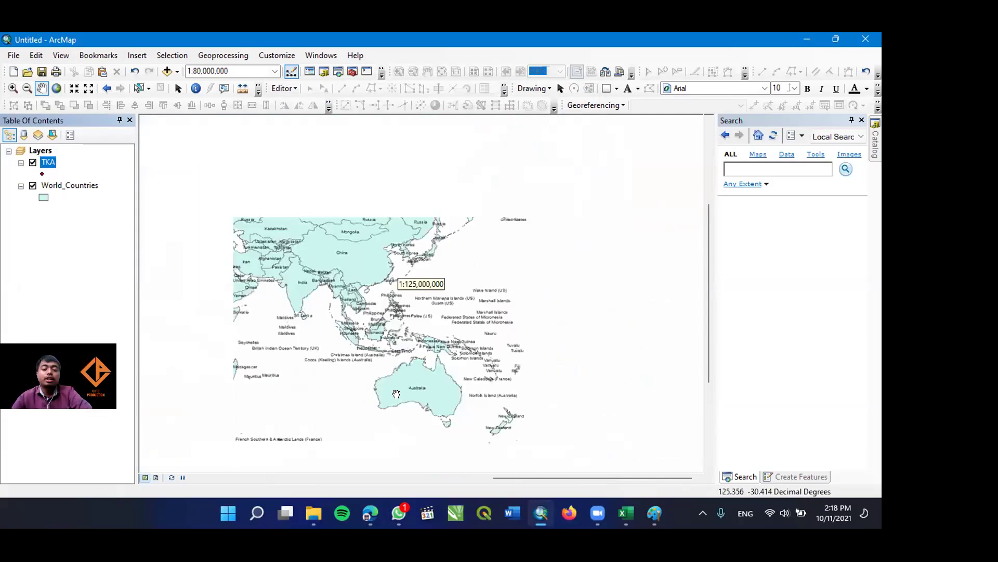
Switch to Paint and circle the Nguter, Bendosari, Polokarto and Tawangsari symbols on the flow map with the brush.
click(654, 513)
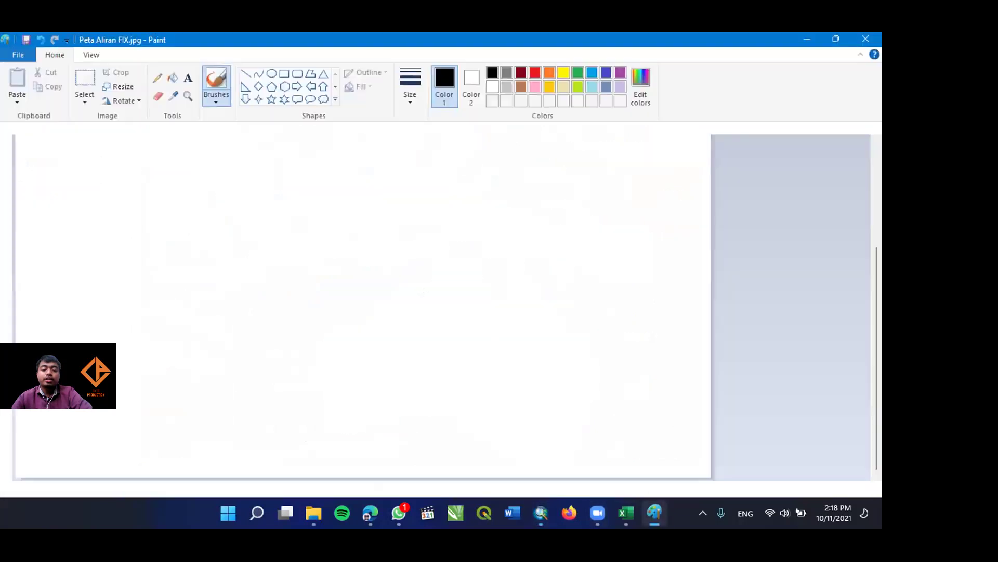
drag(298, 298, 301, 301)
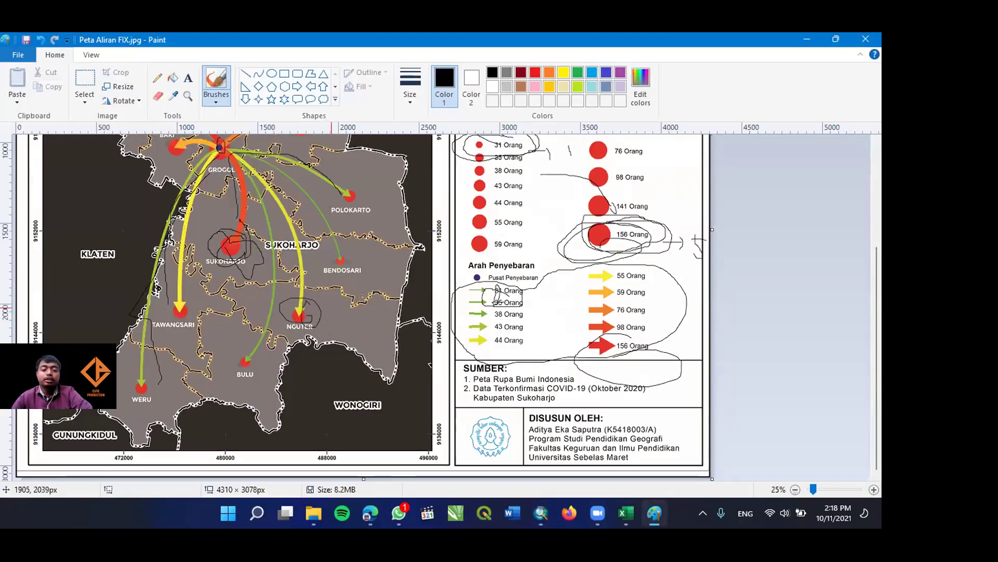
drag(357, 268, 354, 274)
mouse_move(343, 186)
mouse_down()
mouse_move(363, 182)
mouse_move(349, 203)
mouse_up()
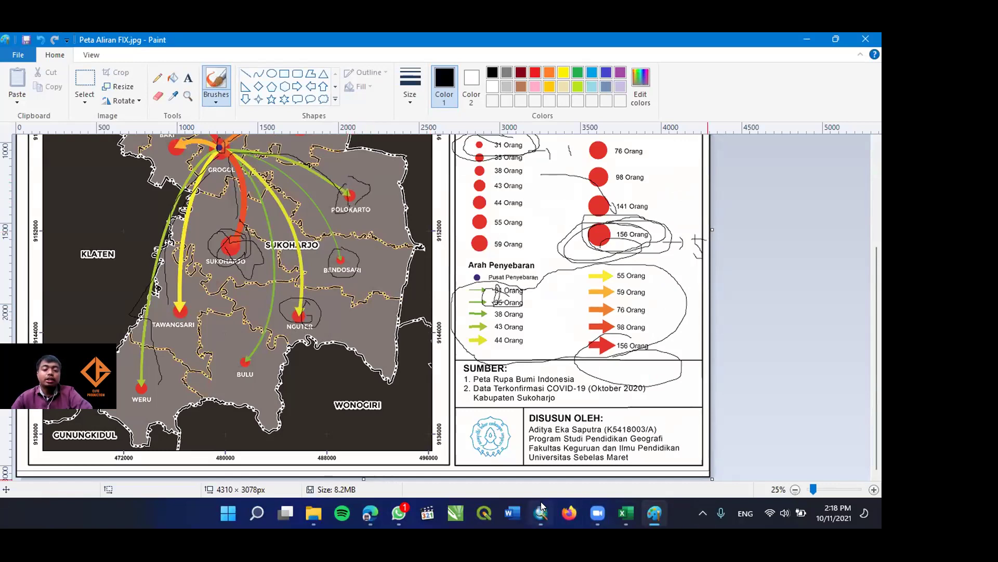
mouse_move(188, 295)
mouse_down()
mouse_move(162, 309)
mouse_move(190, 321)
mouse_up()
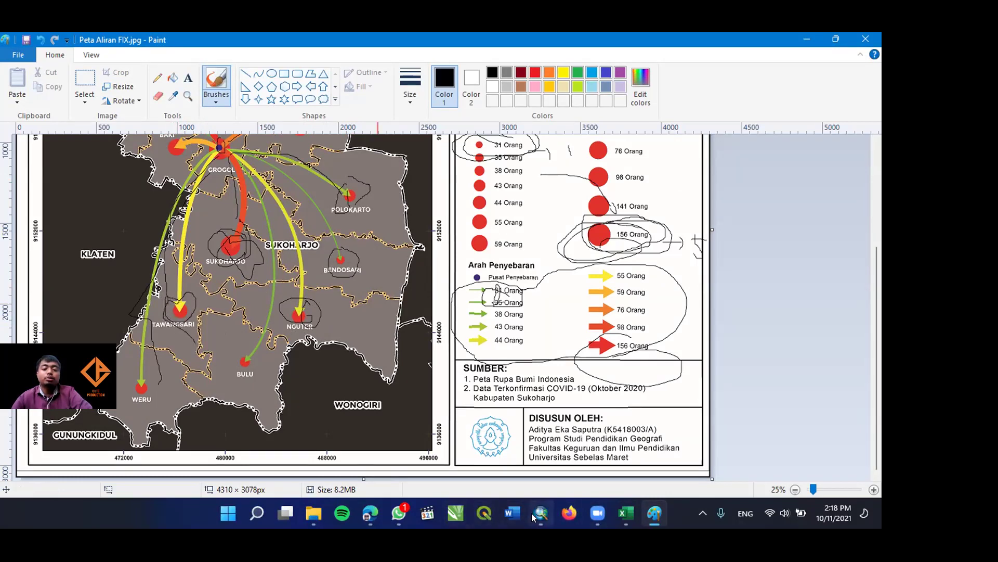
mouse_move(626, 513)
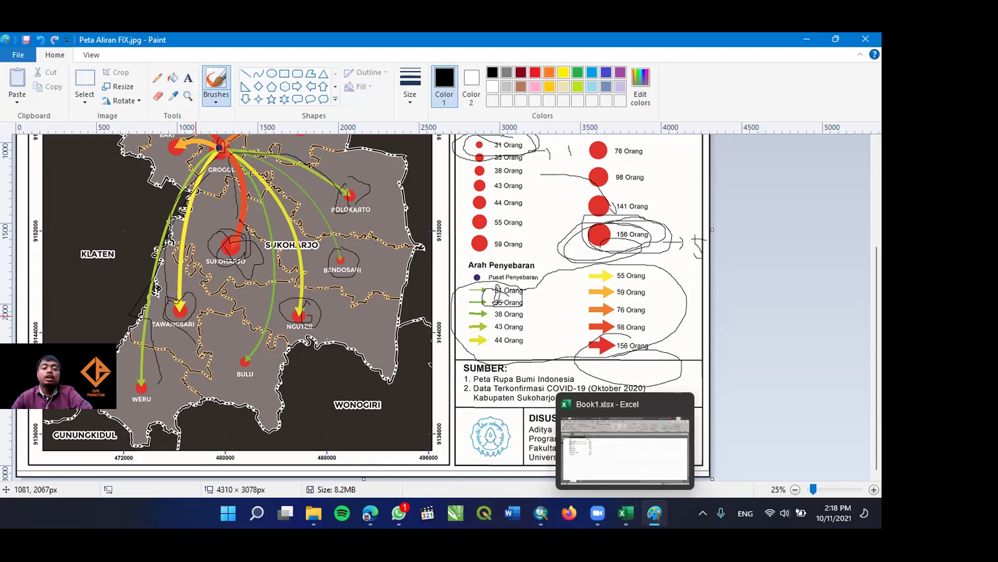
mouse_move(307, 304)
mouse_down()
mouse_move(285, 308)
mouse_move(304, 312)
mouse_up()
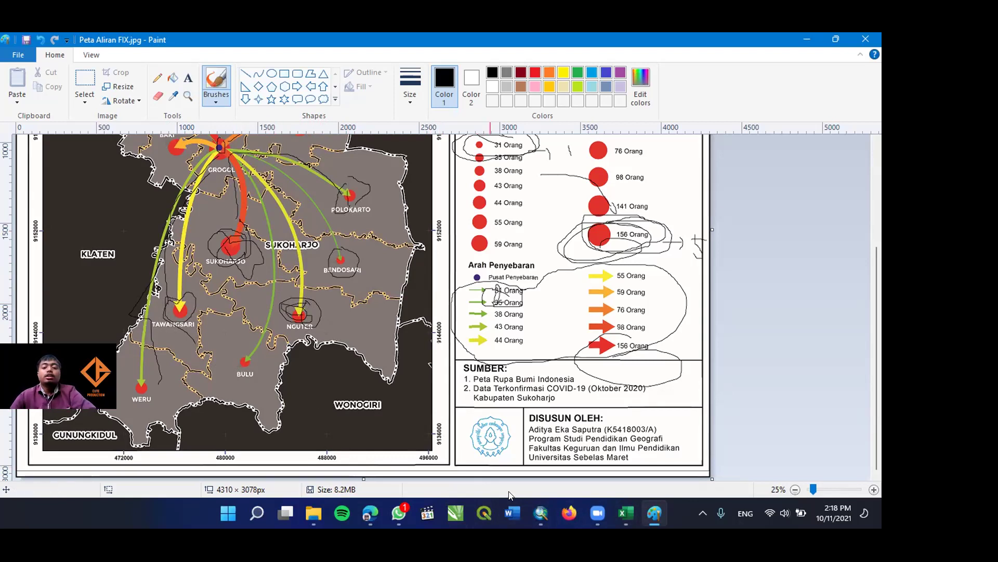
Switch back to ArcMap and start an edit session on the TKA layer.
click(540, 514)
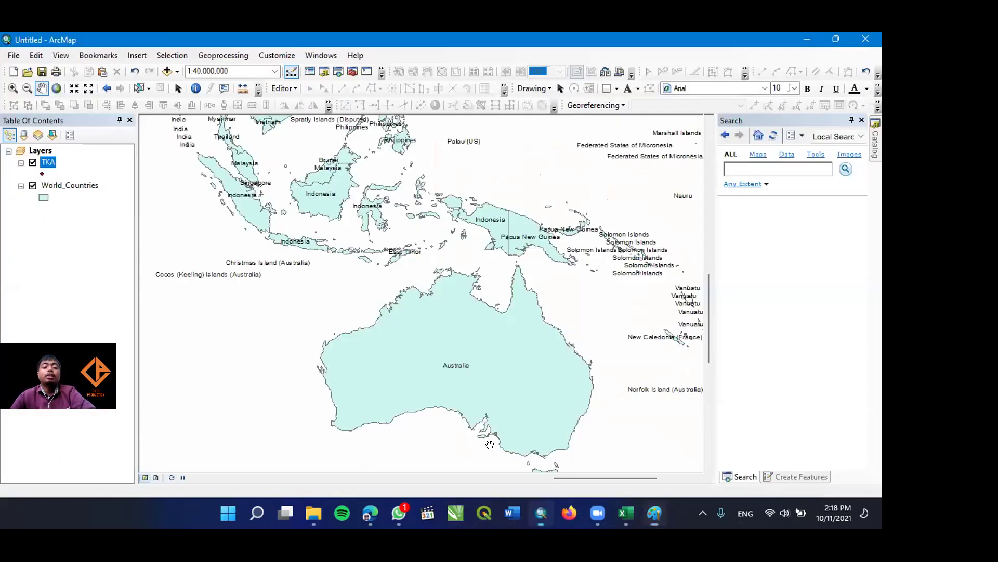
scroll(407, 248, up, 5)
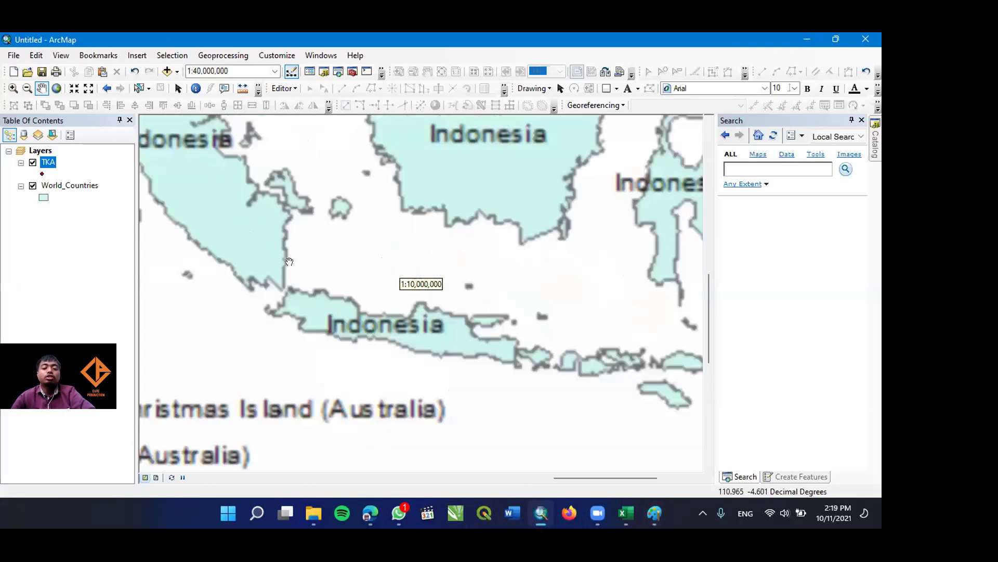
drag(281, 285, 301, 322)
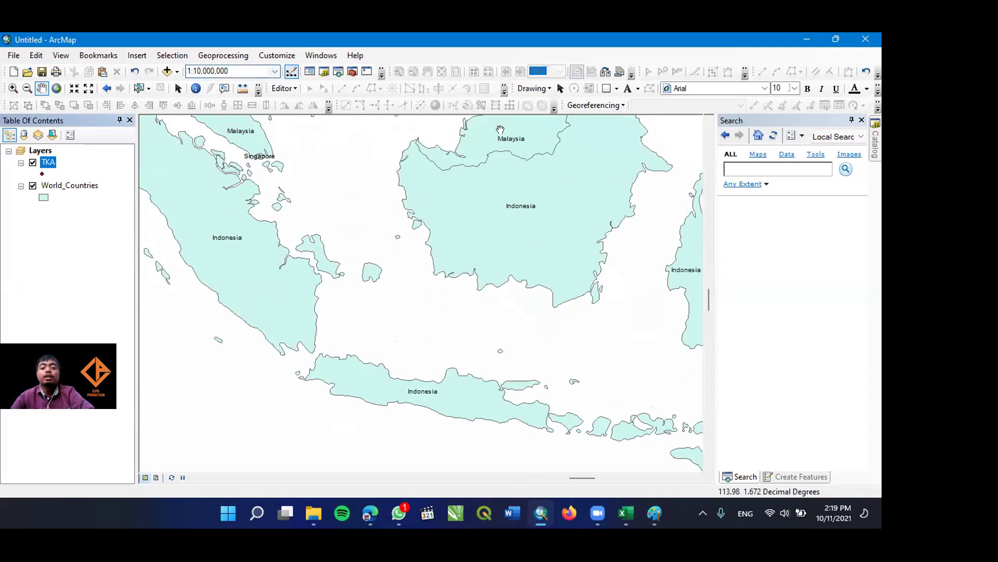
key(Right)
key(Down)
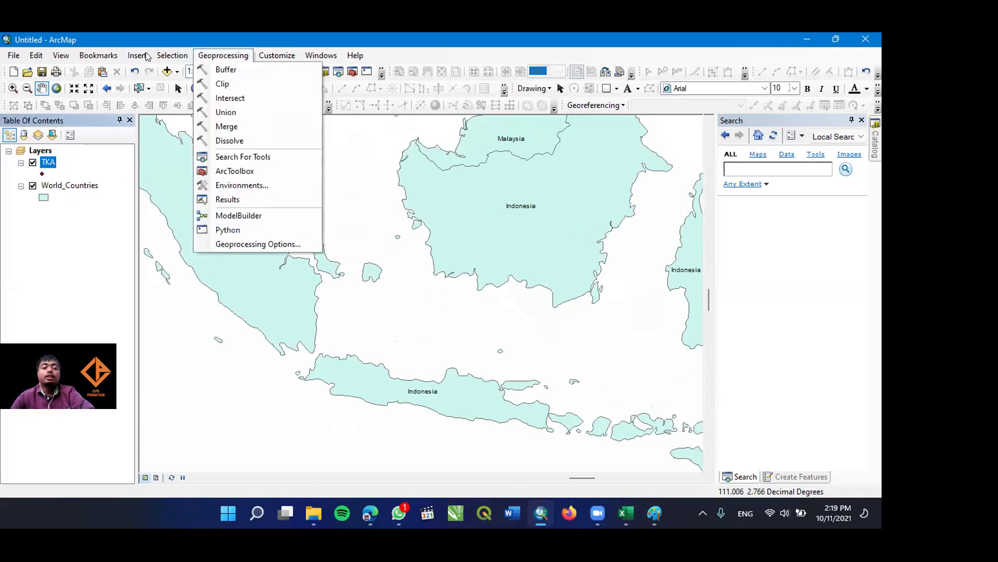
click(49, 163)
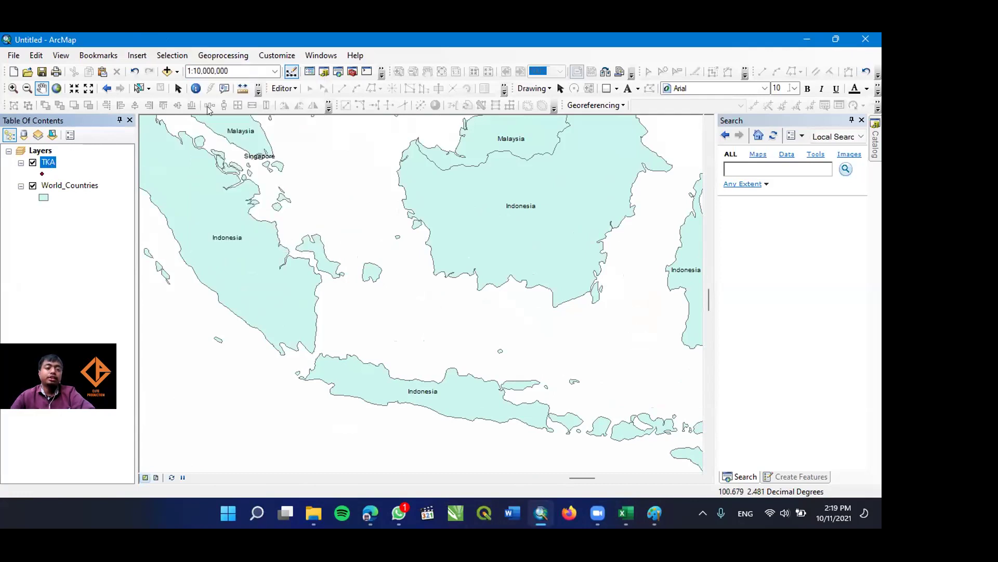
click(285, 88)
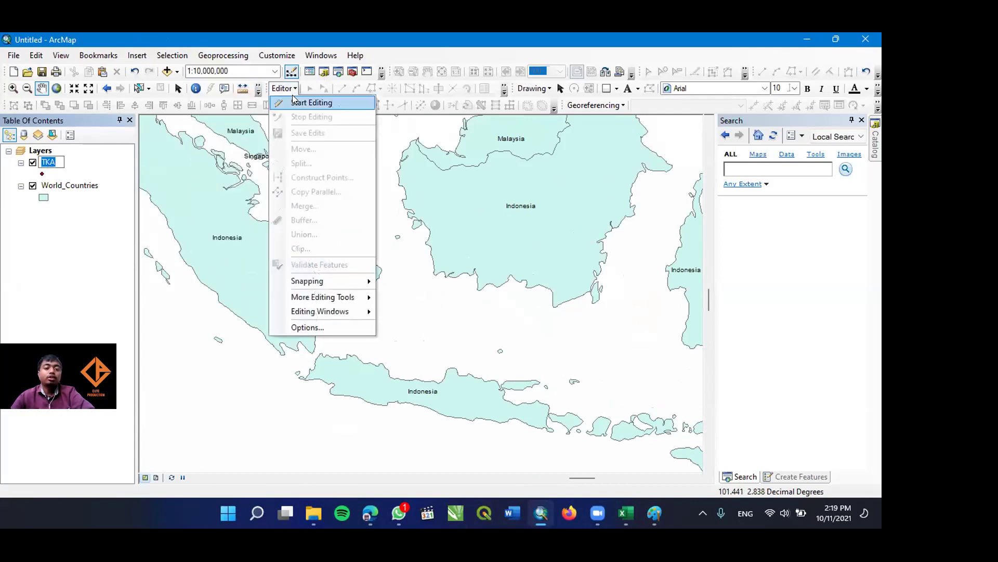
click(311, 101)
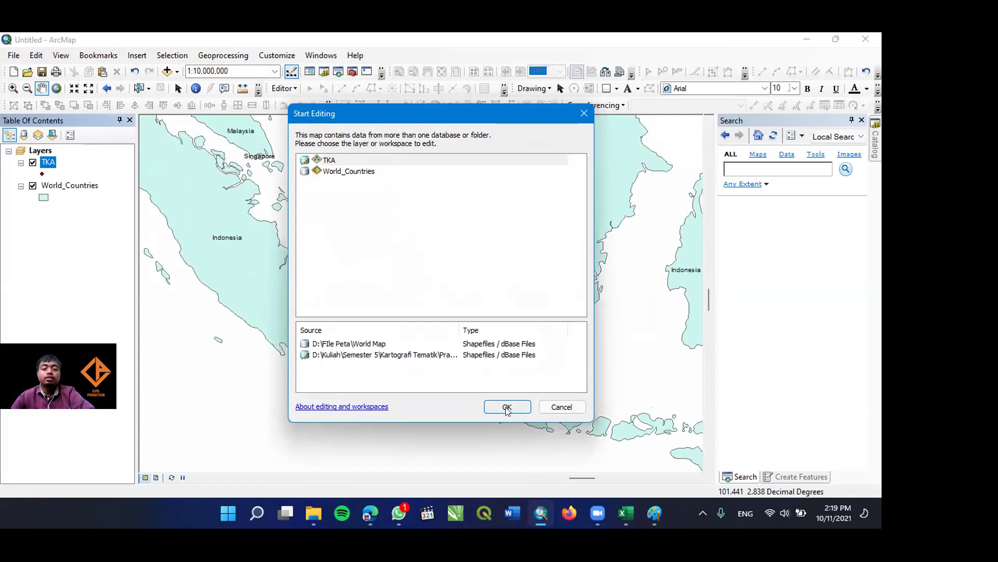
click(501, 405)
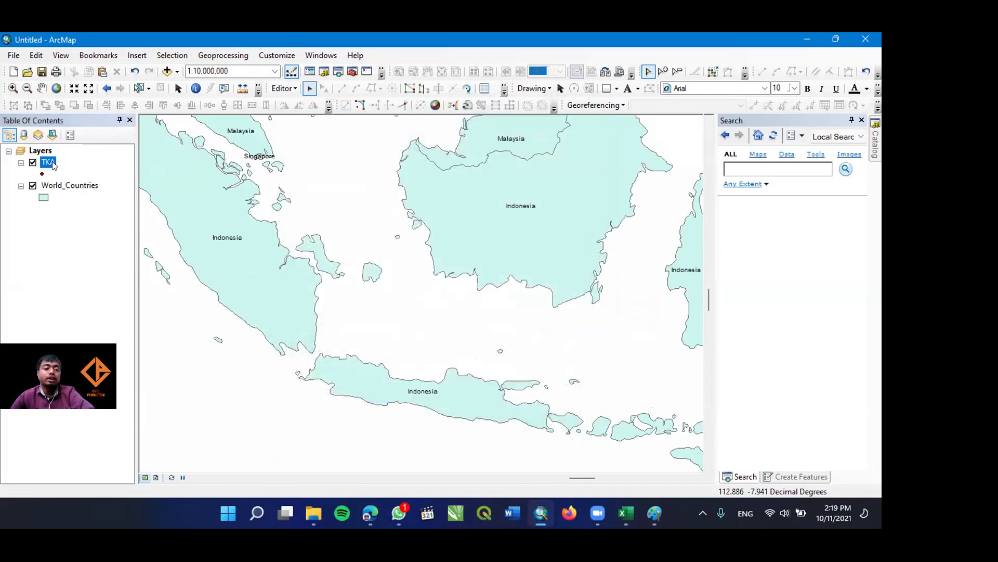
Show the Create Features window with the TKA template.
click(808, 475)
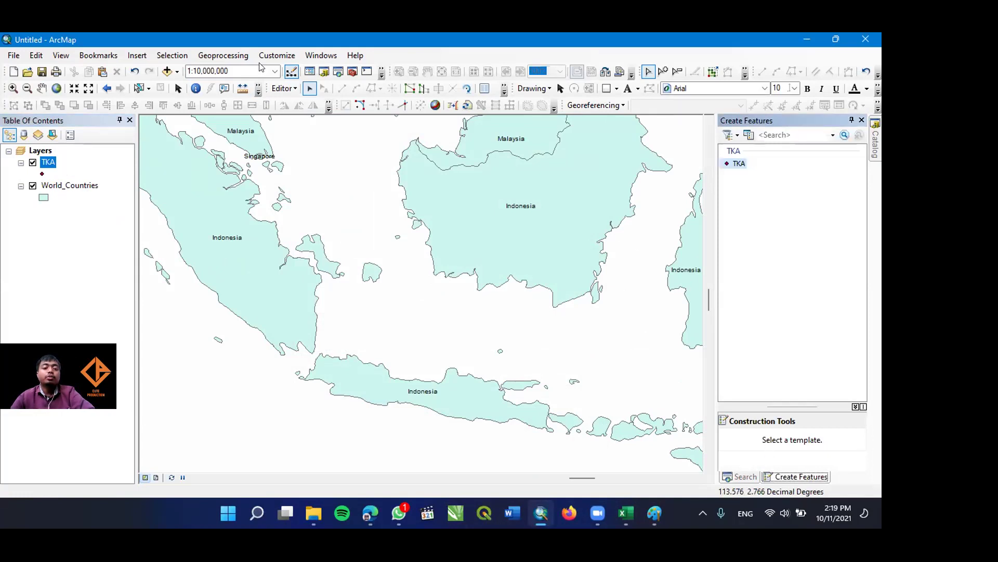
click(223, 55)
click(208, 56)
click(294, 89)
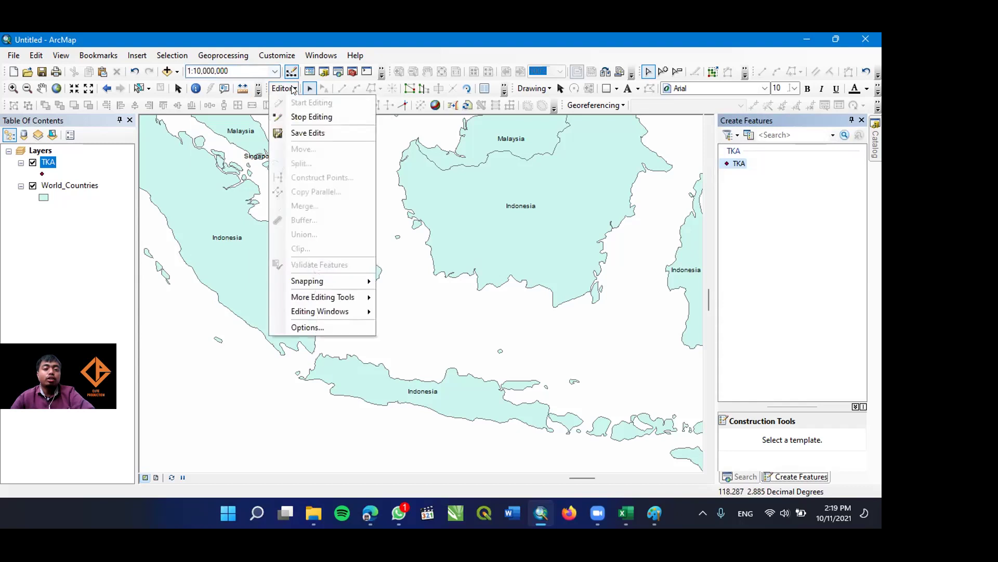
mouse_move(363, 315)
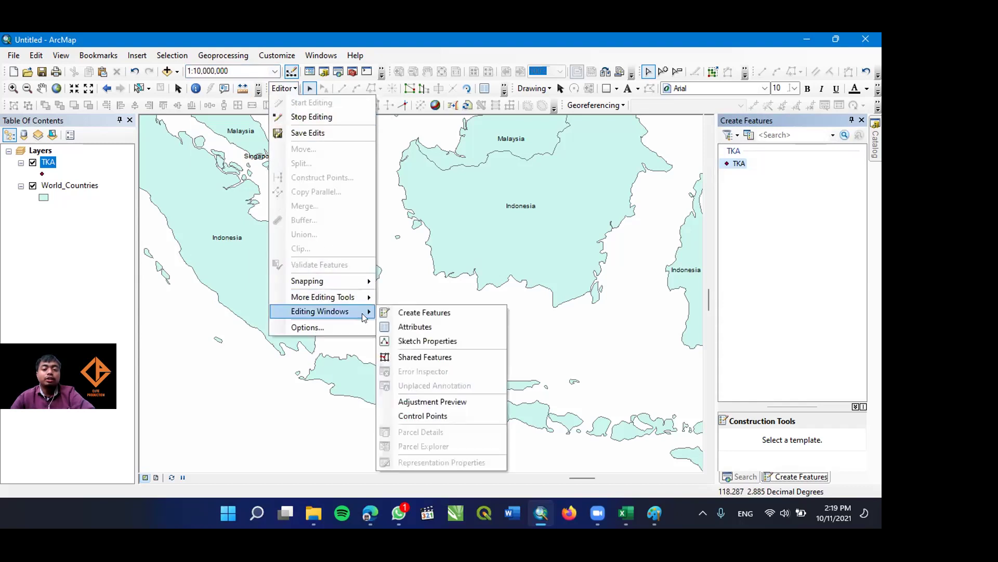
click(410, 313)
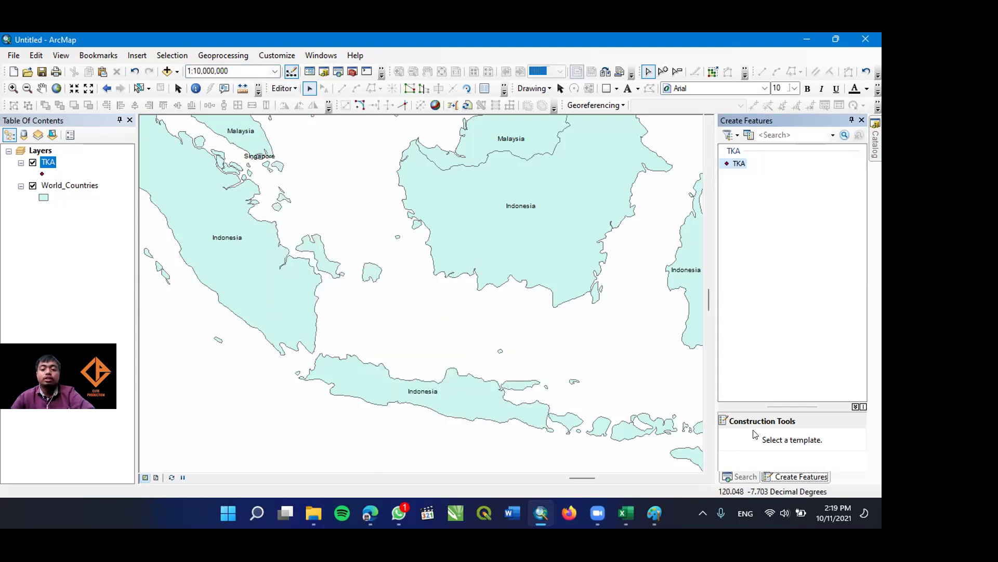
Place a TKA point feature on the northwestern coast of Java, Indonesia, using the Point construction tool.
click(740, 165)
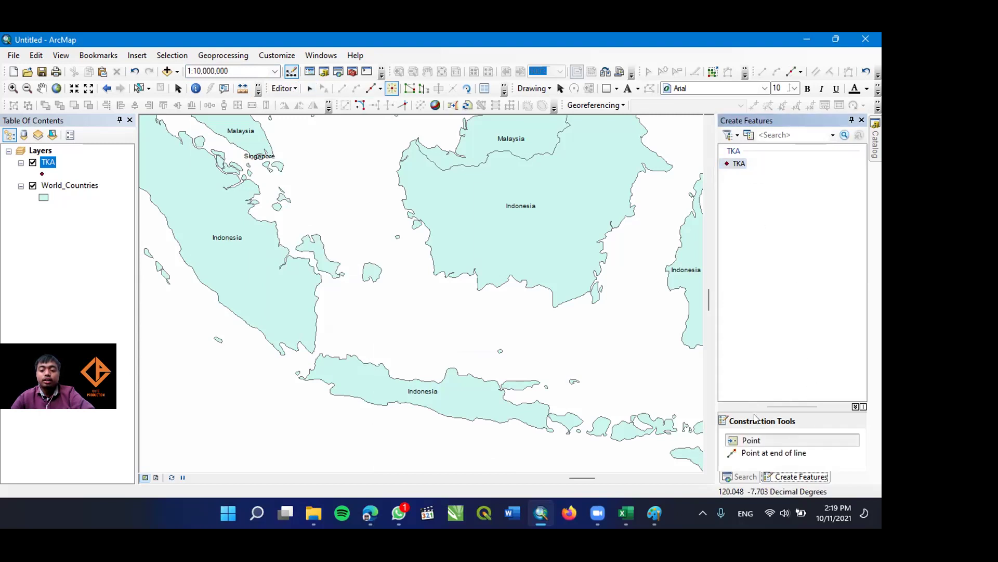
scroll(350, 380, down, 2)
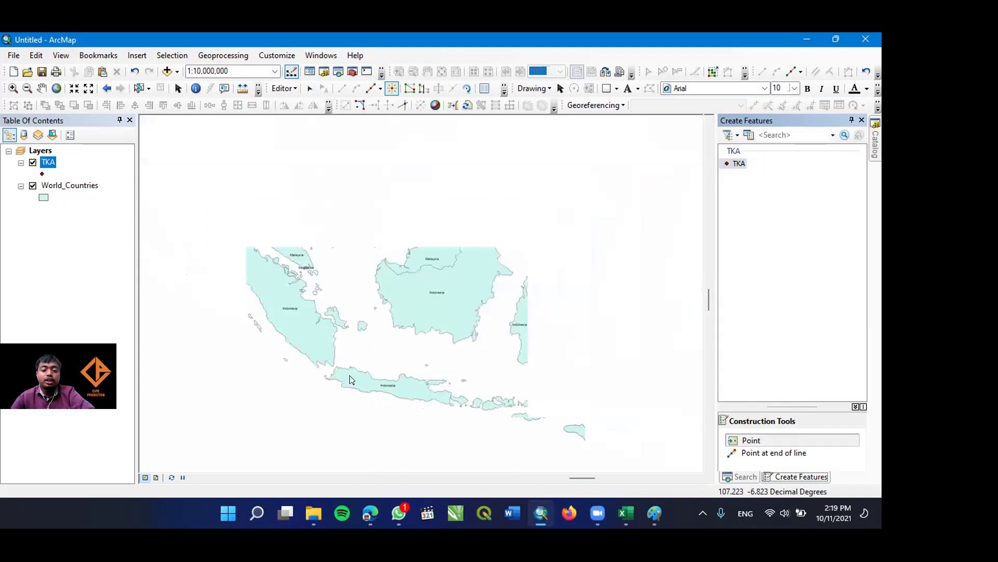
scroll(350, 379, down, 3)
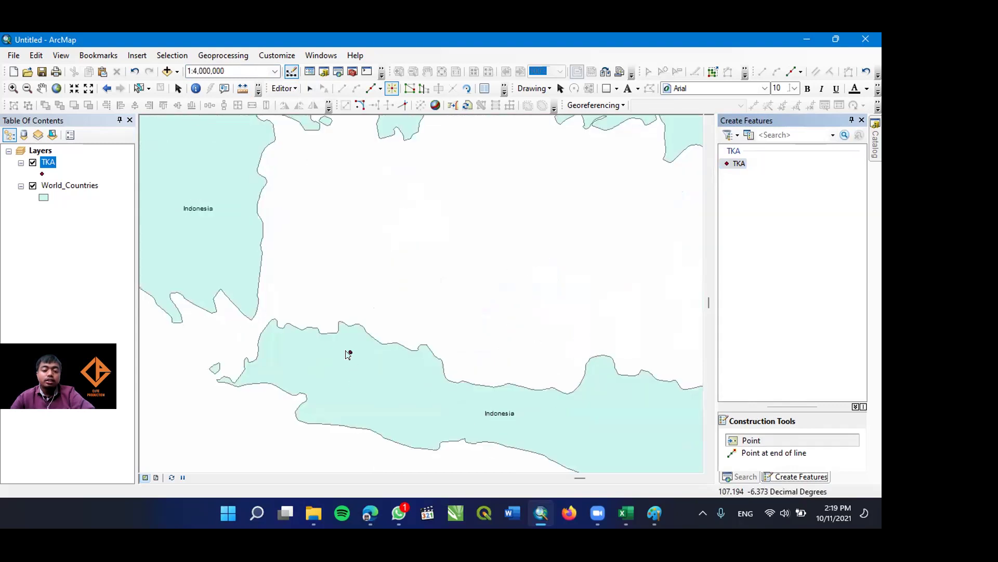
click(346, 344)
scroll(387, 360, down, 1)
scroll(437, 398, up, 3)
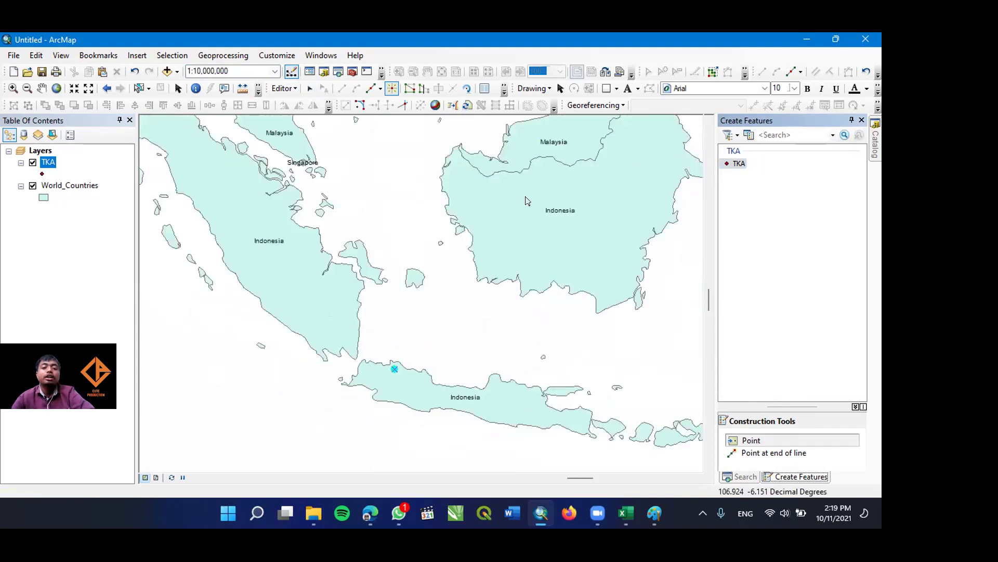
Place a TKA point feature in south-central China, southeast of the country's label.
scroll(471, 365, up, 3)
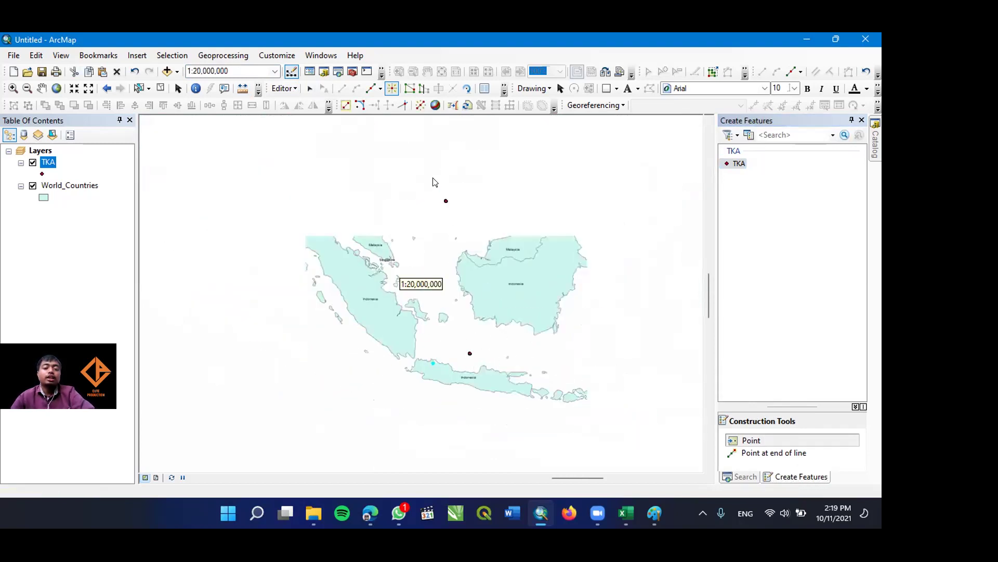
scroll(486, 234, up, 2)
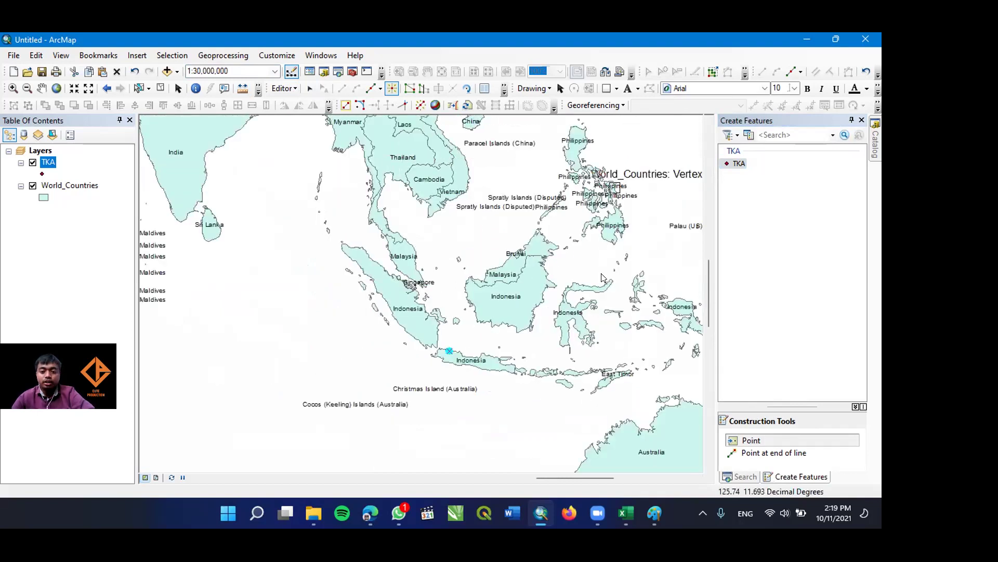
scroll(500, 148, up, 2)
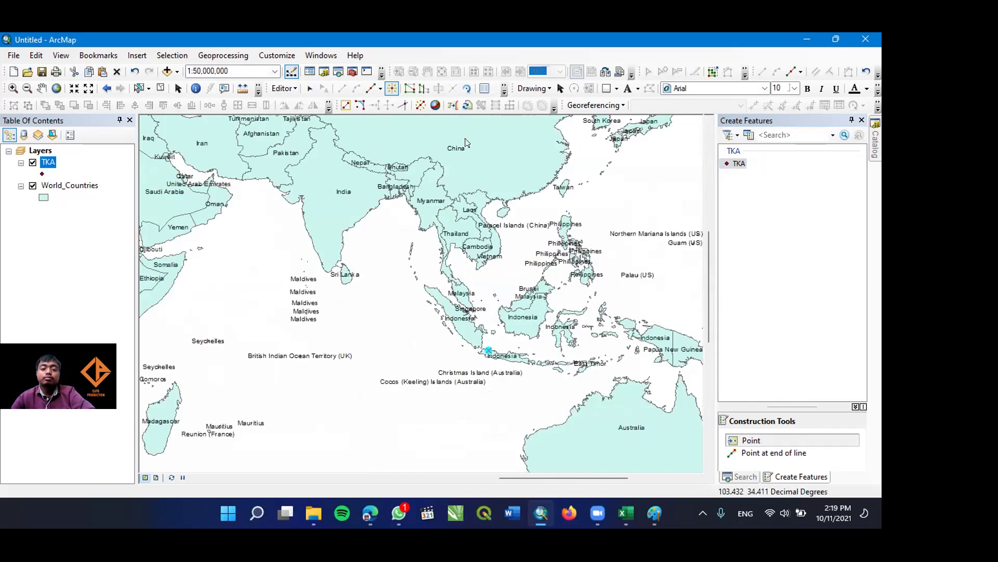
scroll(468, 140, down, 3)
drag(489, 211, 474, 211)
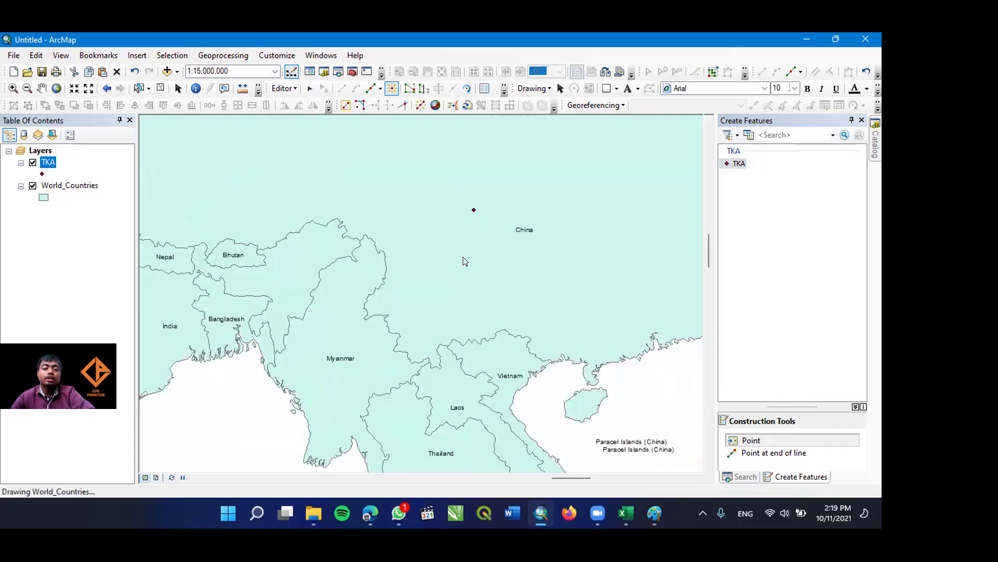
Add one TKA point in central India and another in Pakistan.
scroll(373, 194, up, 3)
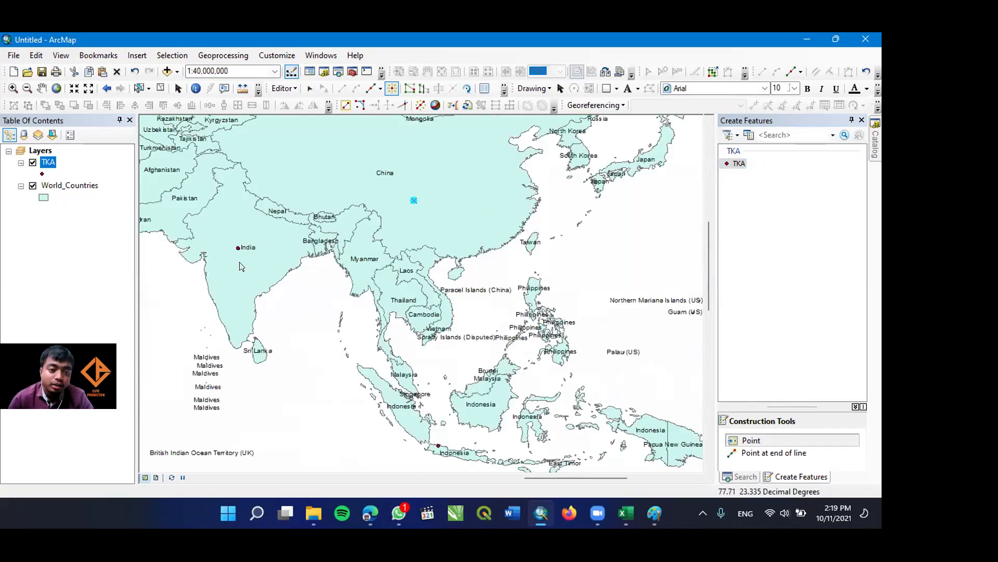
click(242, 266)
click(167, 211)
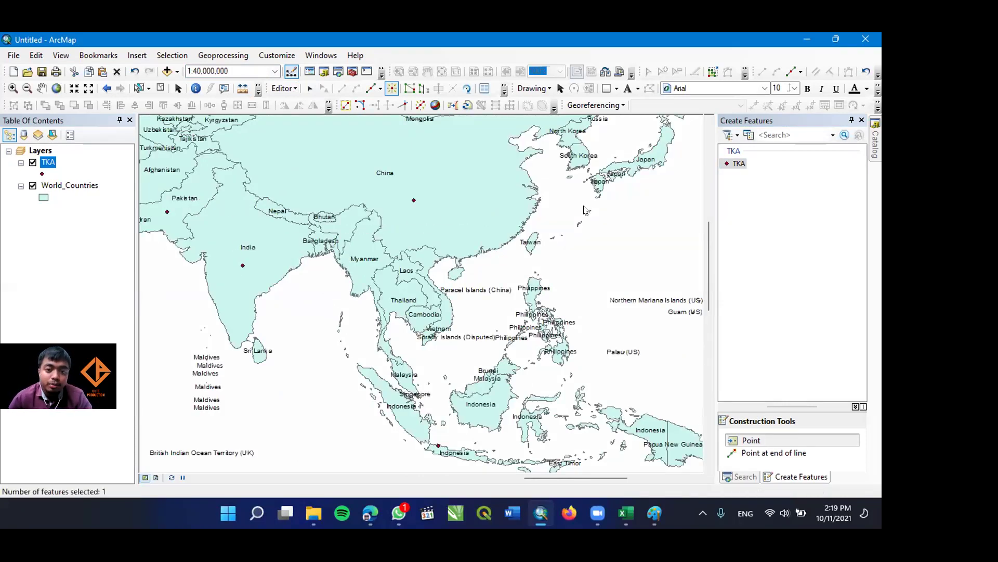
Add one TKA point each in South Korea, Japan, Russia and Australia.
scroll(614, 161, down, 3)
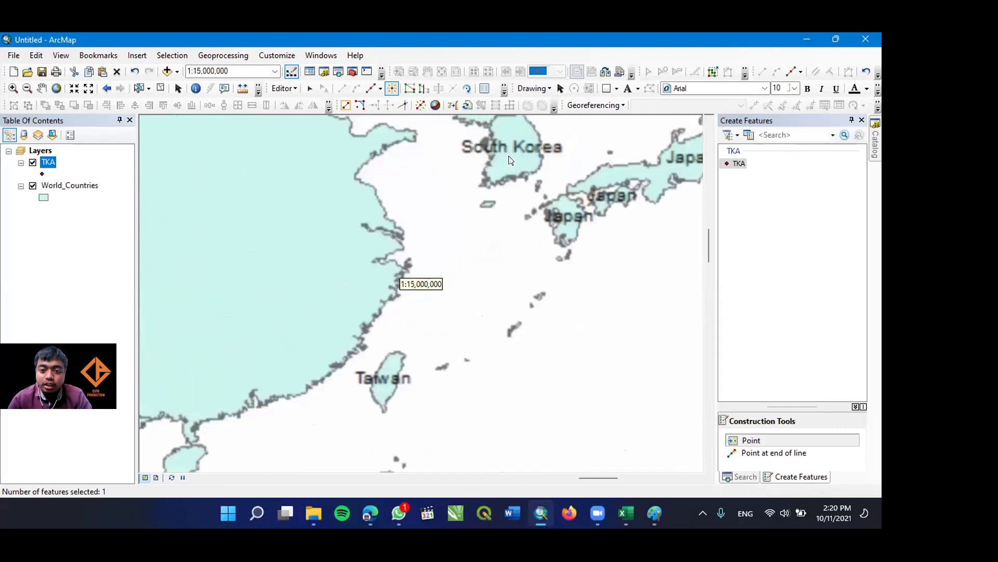
click(512, 158)
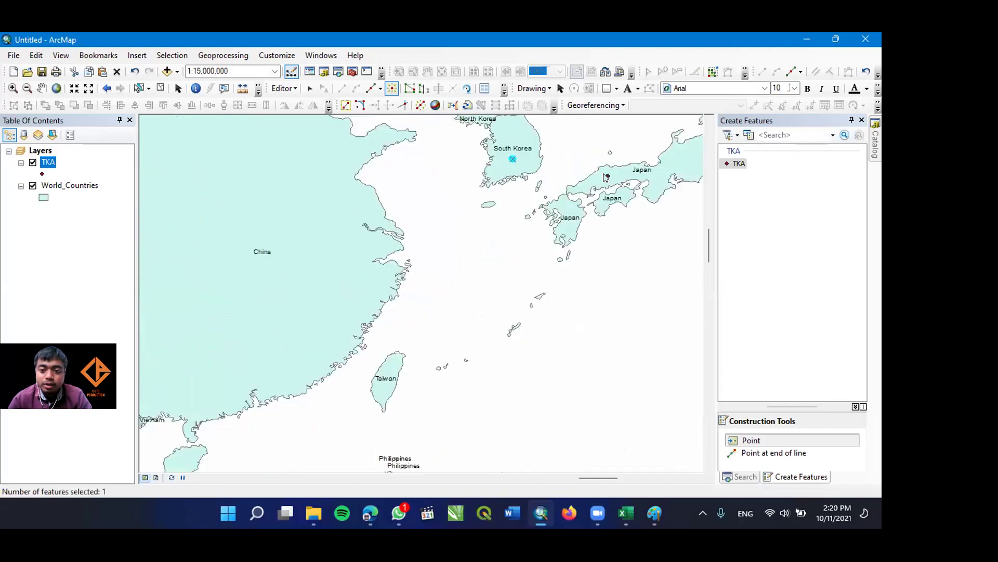
scroll(581, 253, up, 5)
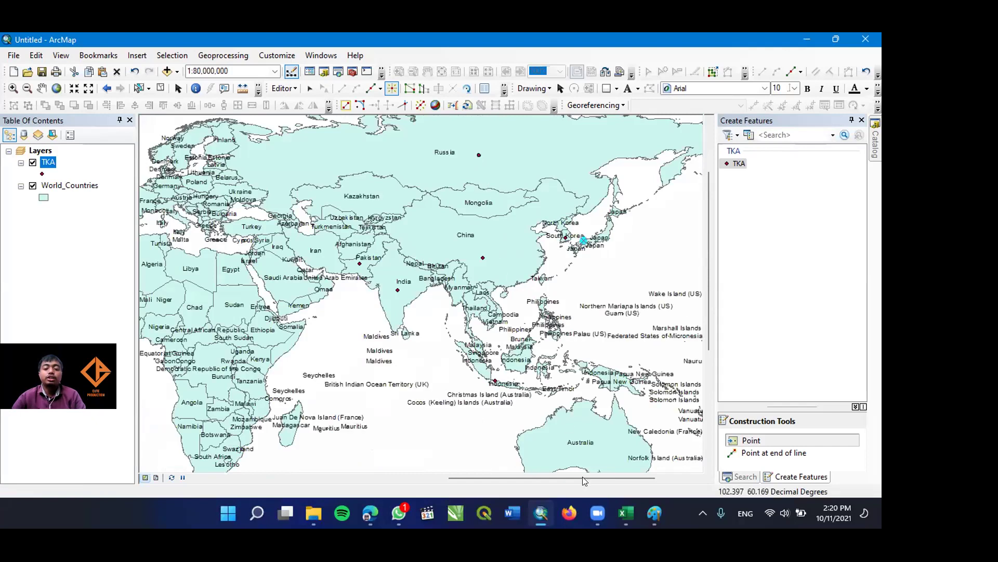
click(571, 449)
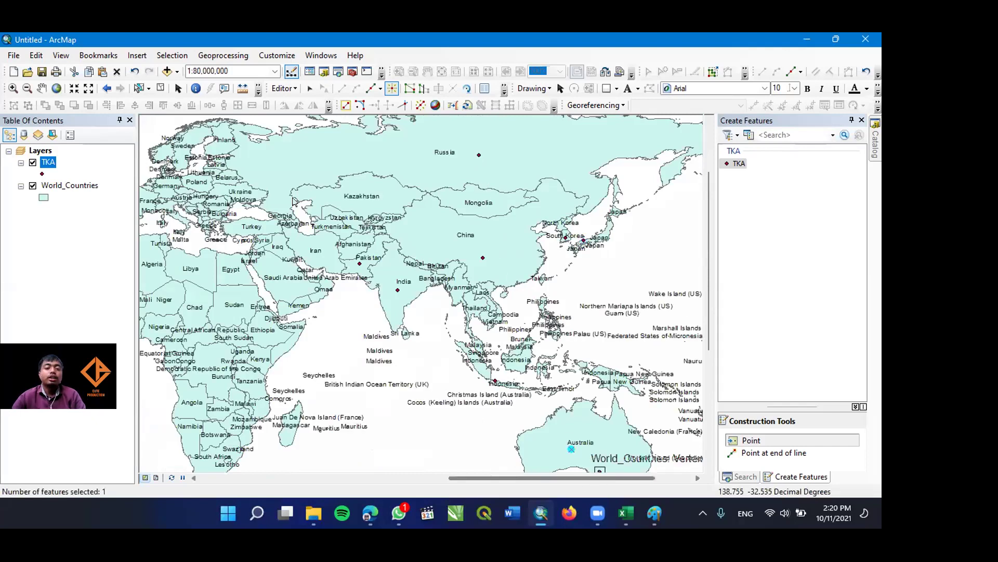
Save the edits made to the TKA layer.
click(282, 88)
click(307, 131)
click(312, 134)
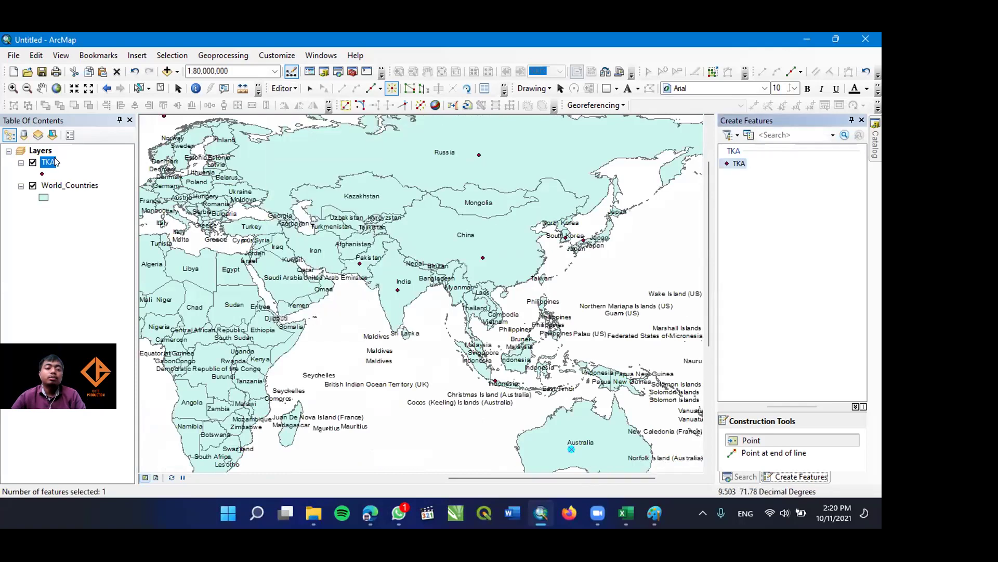
Open the TKA attribute table beside the map, stop the edit session and zoom to individual point records.
right_click(51, 162)
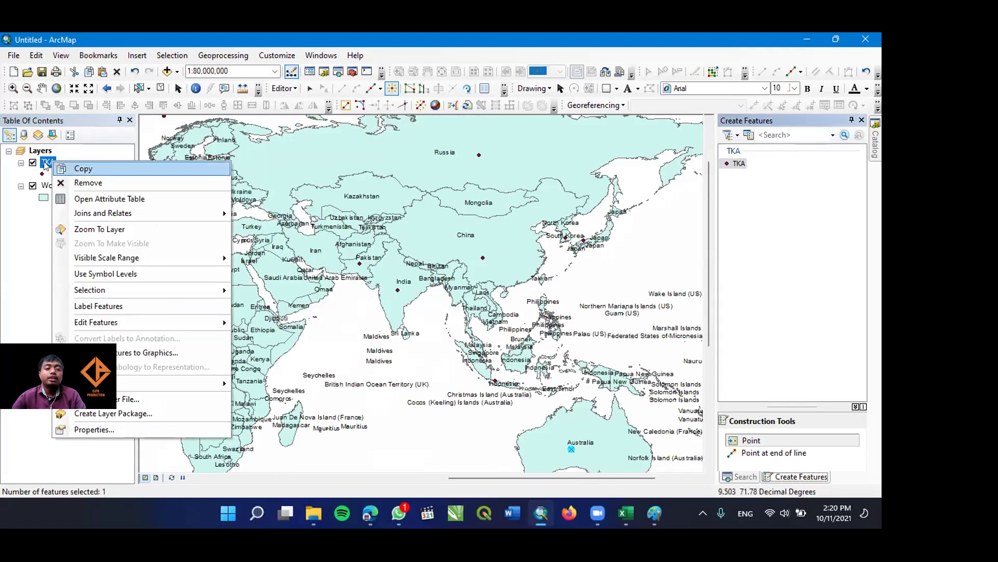
click(46, 164)
key(Escape)
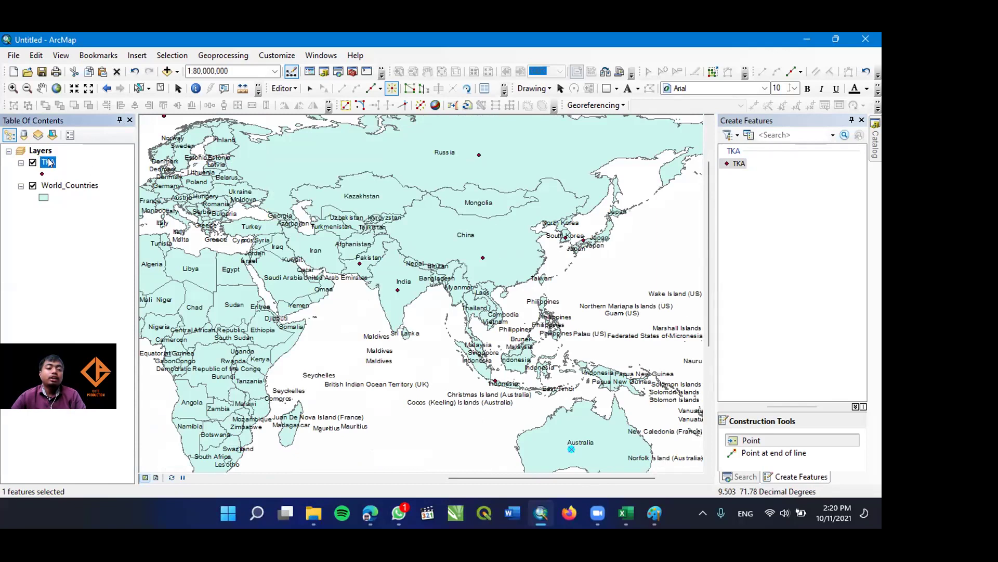
key(ctrl+t)
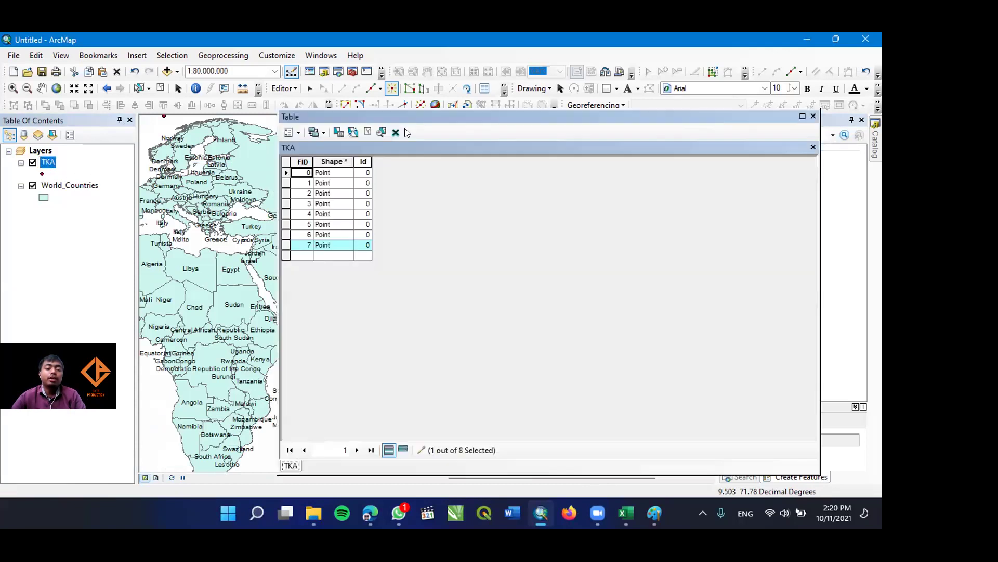
drag(419, 118, 583, 122)
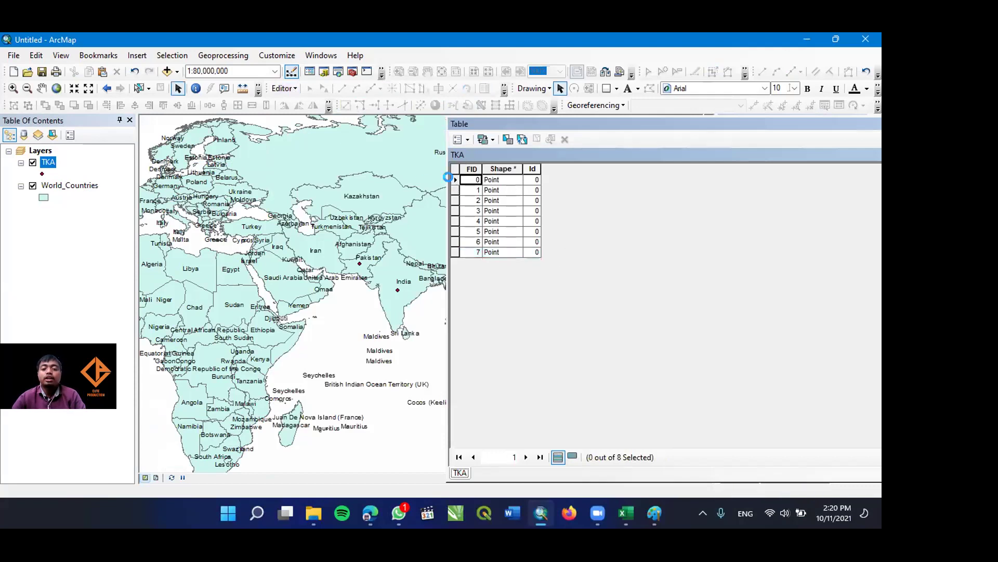
double_click(453, 182)
click(454, 200)
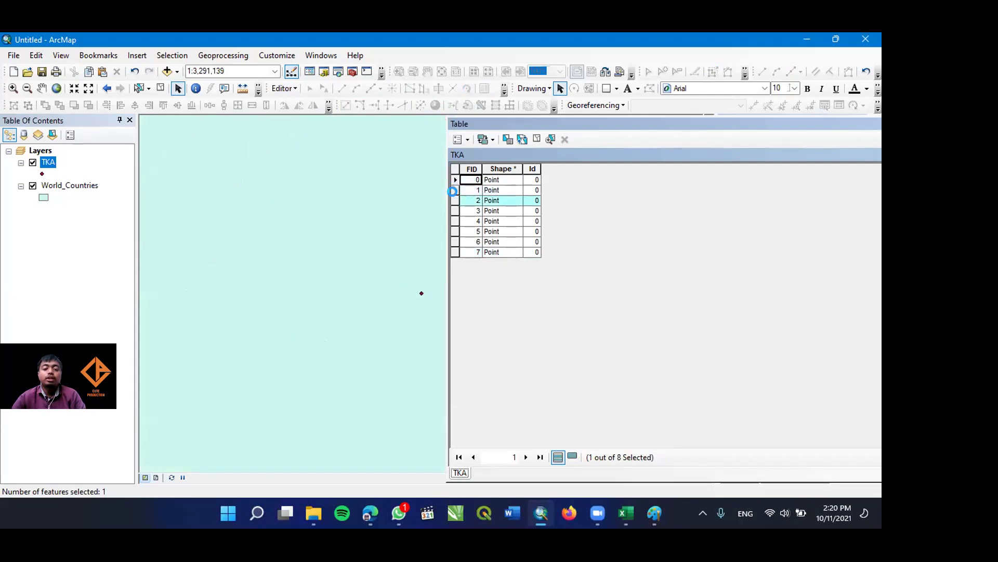
Add a Text field named Asal with length 50 to the TKA attribute table.
click(457, 140)
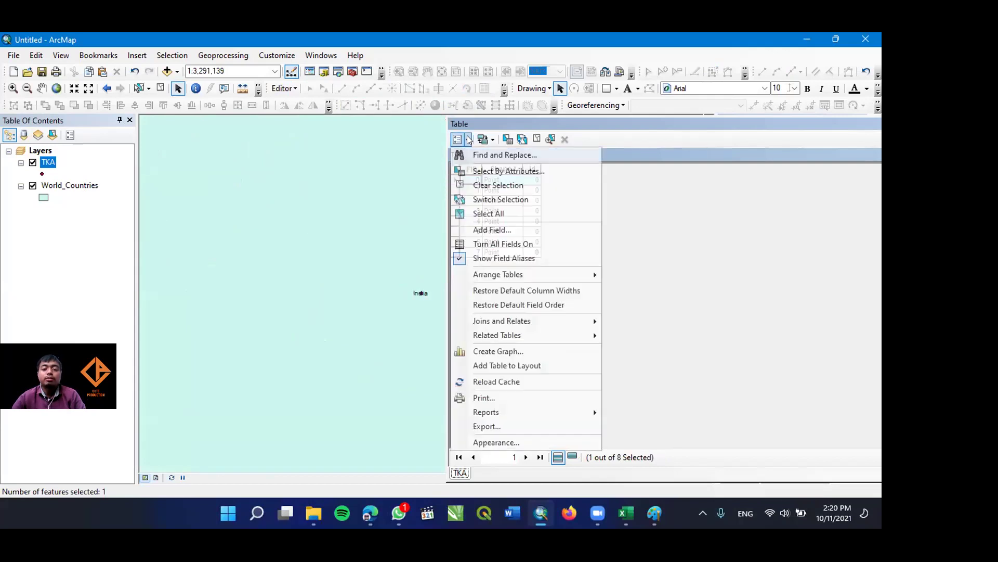
click(492, 229)
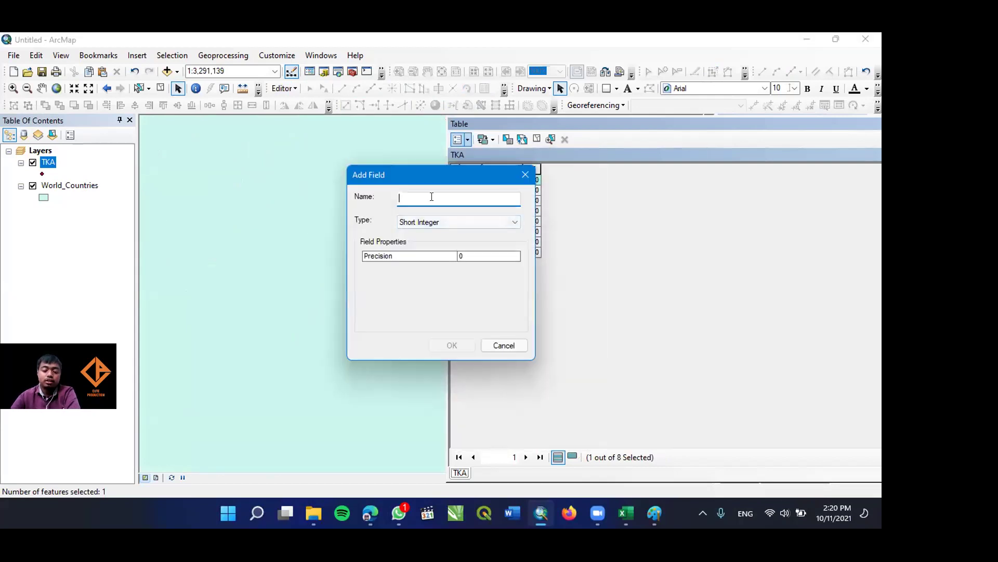
text(area)
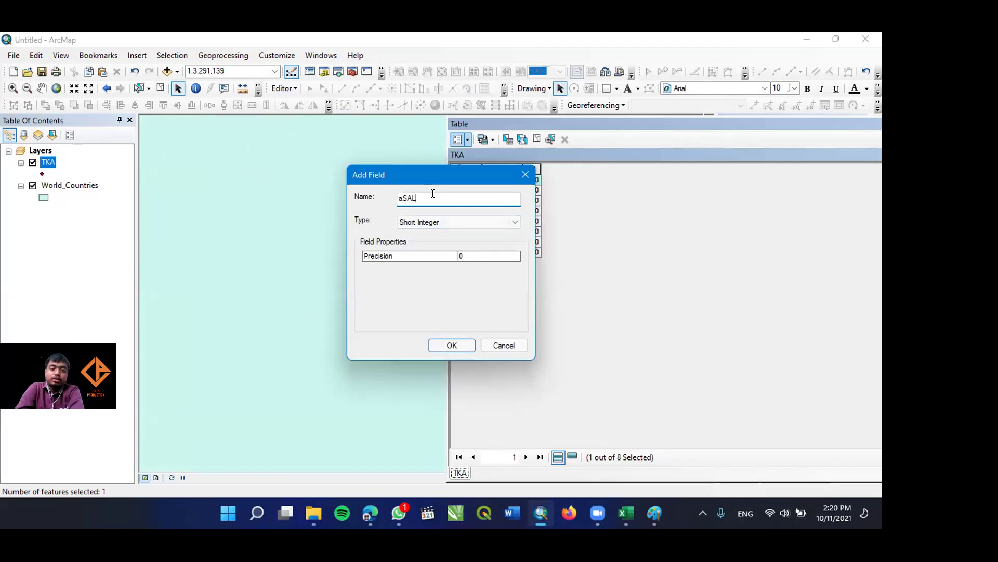
key(BackSpace)
key(BackSpace)
key(BackSpace)
key(BackSpace)
text(aSA)
key(BackSpace)
key(BackSpace)
text(a)
key(BackSpace)
text(AS)
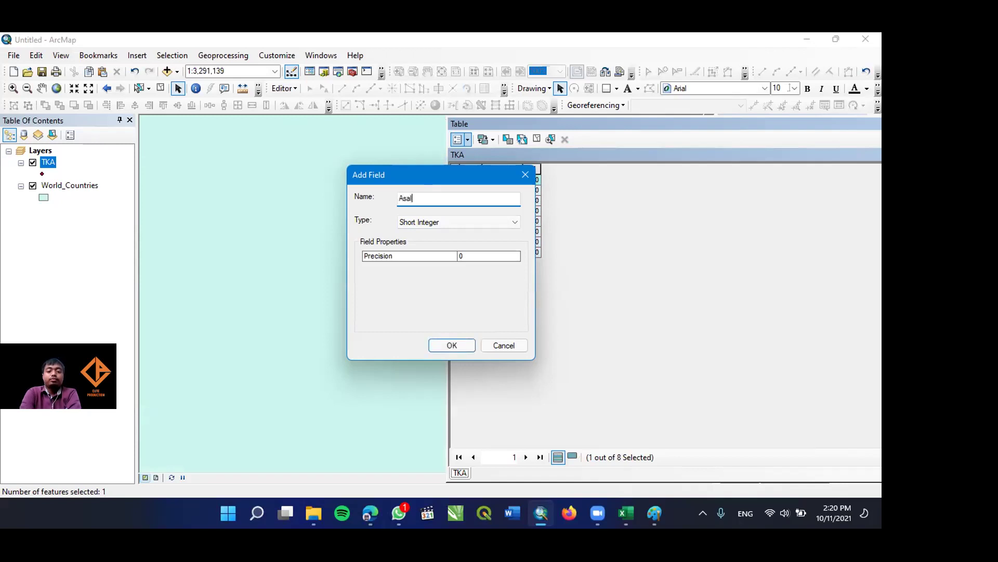
click(418, 222)
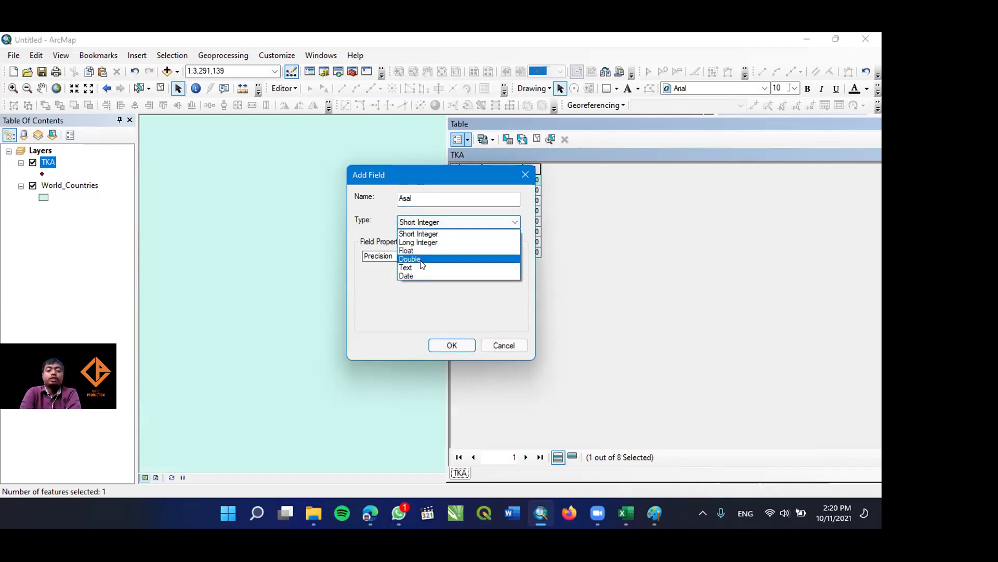
click(420, 266)
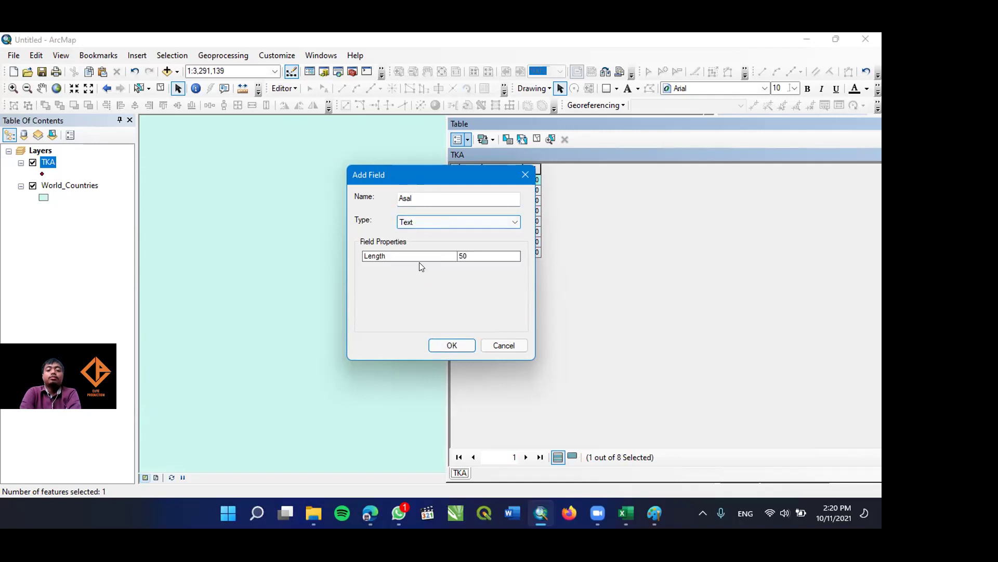
click(452, 344)
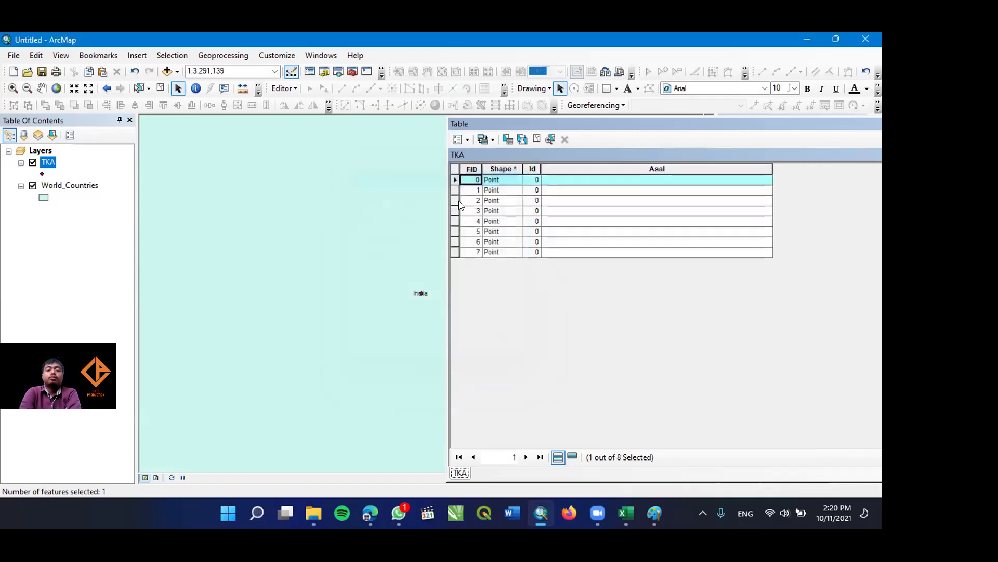
Add a Long Integer field named Jumlah with precision 0 to the TKA attribute table.
click(458, 140)
click(488, 229)
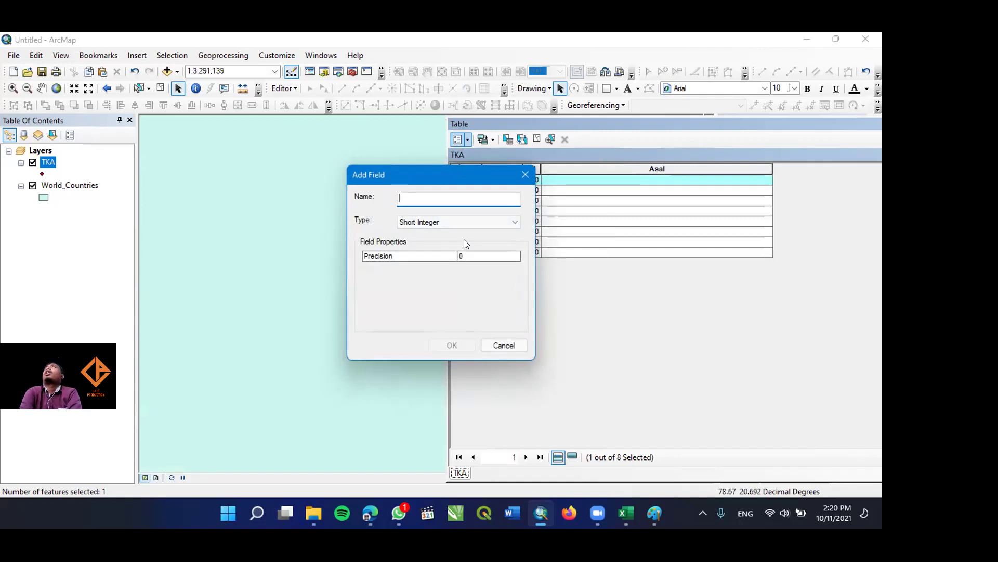
text(Jumlah)
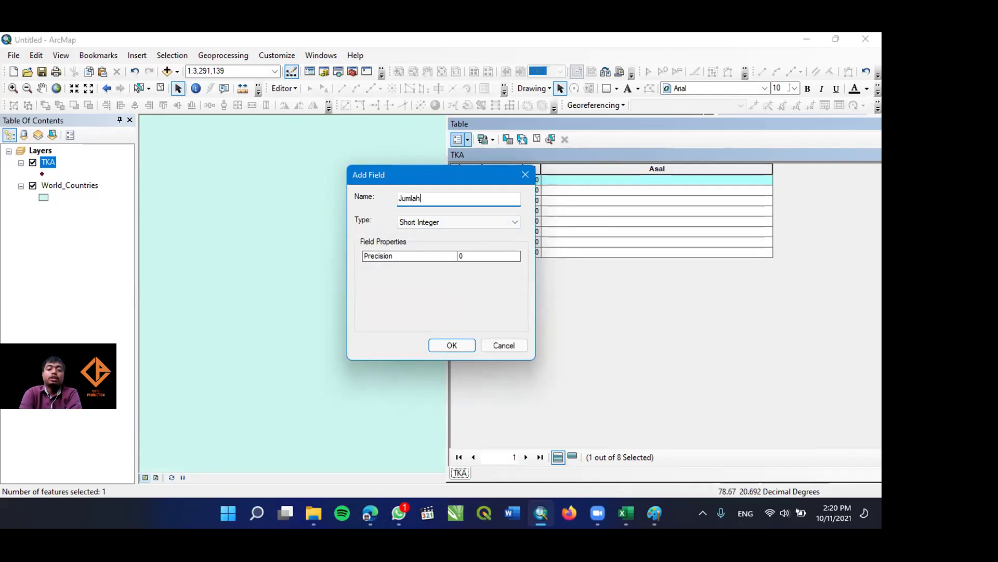
click(479, 218)
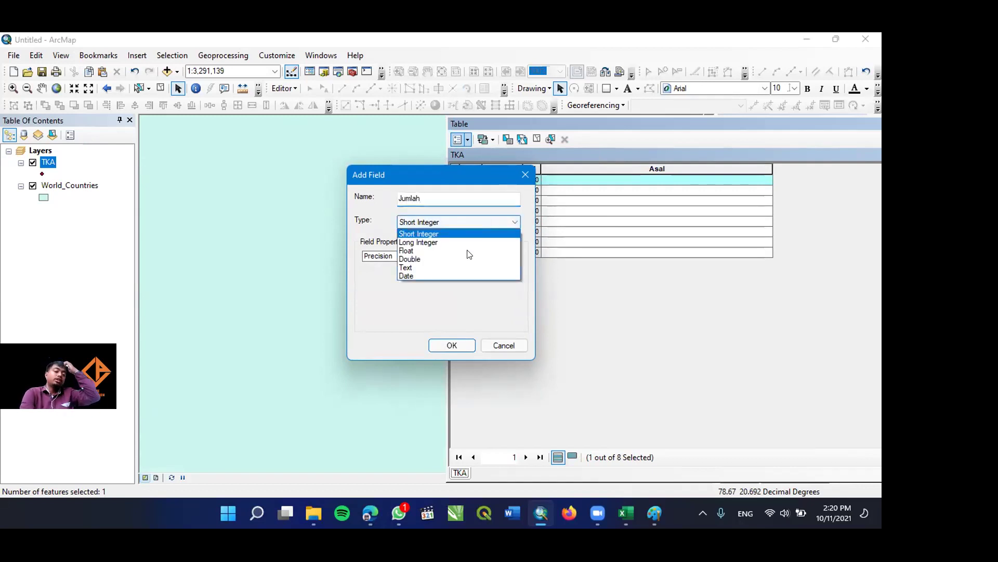
click(471, 242)
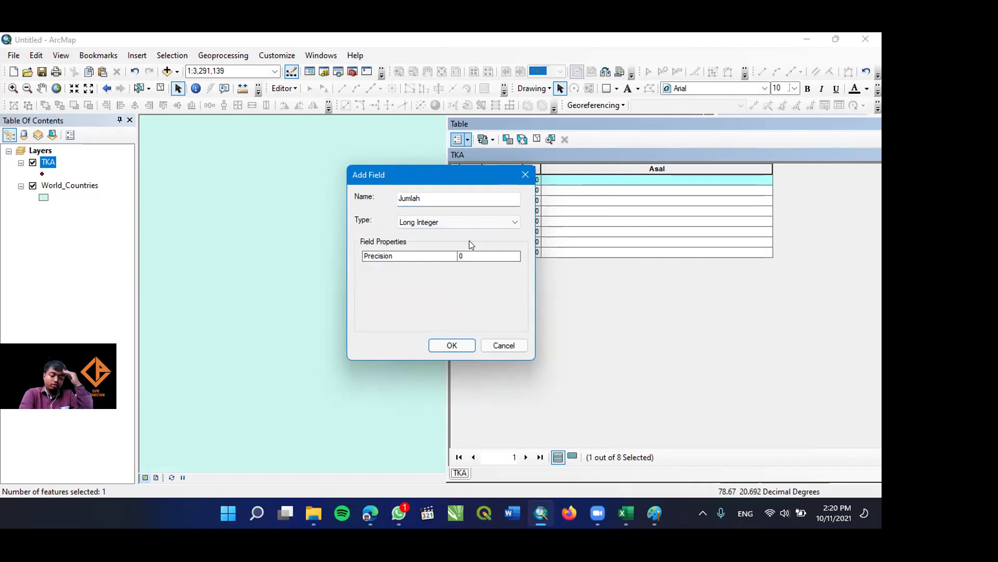
key(Return)
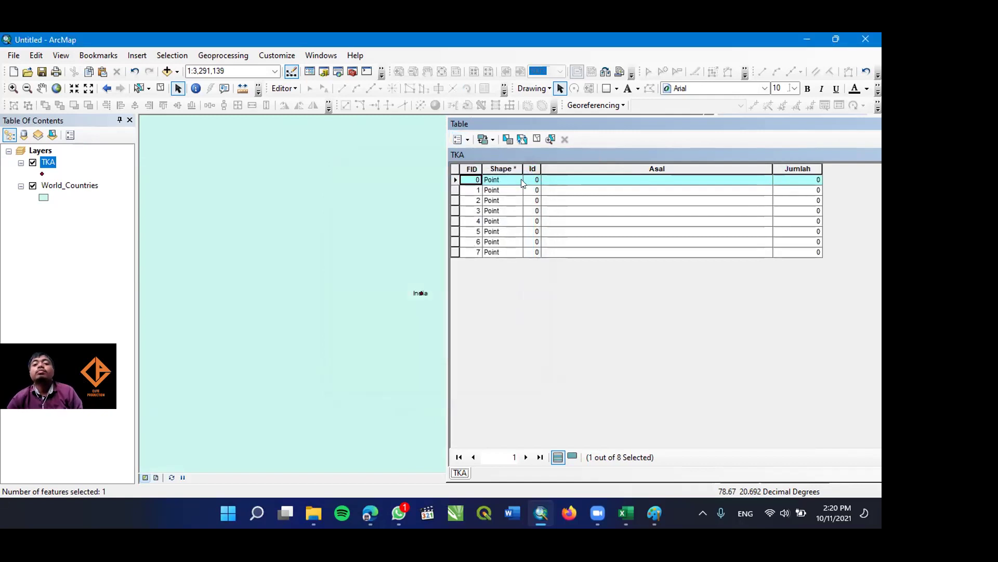
Start an edit session on the TKA layer with its attribute table open.
right_click(50, 162)
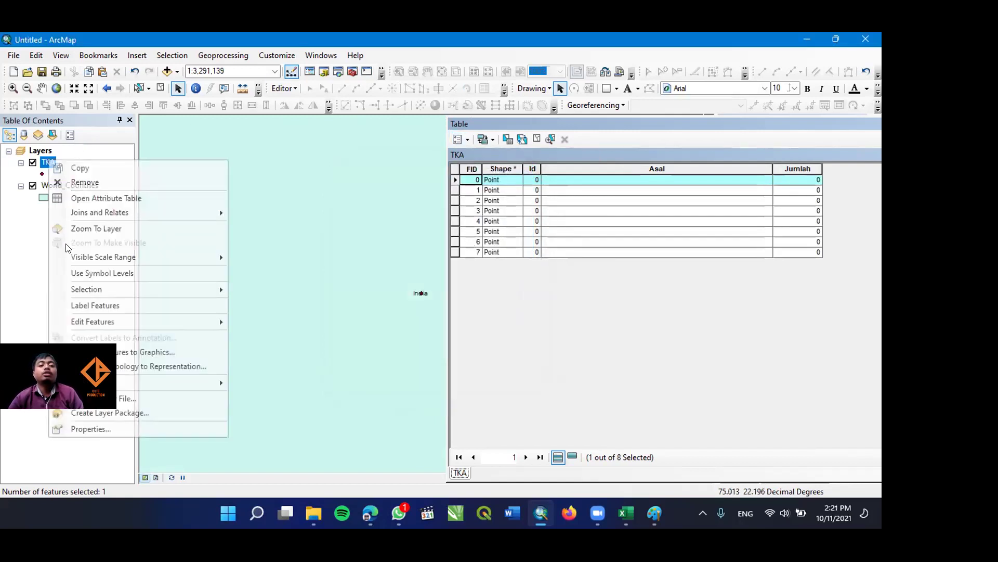
mouse_move(107, 321)
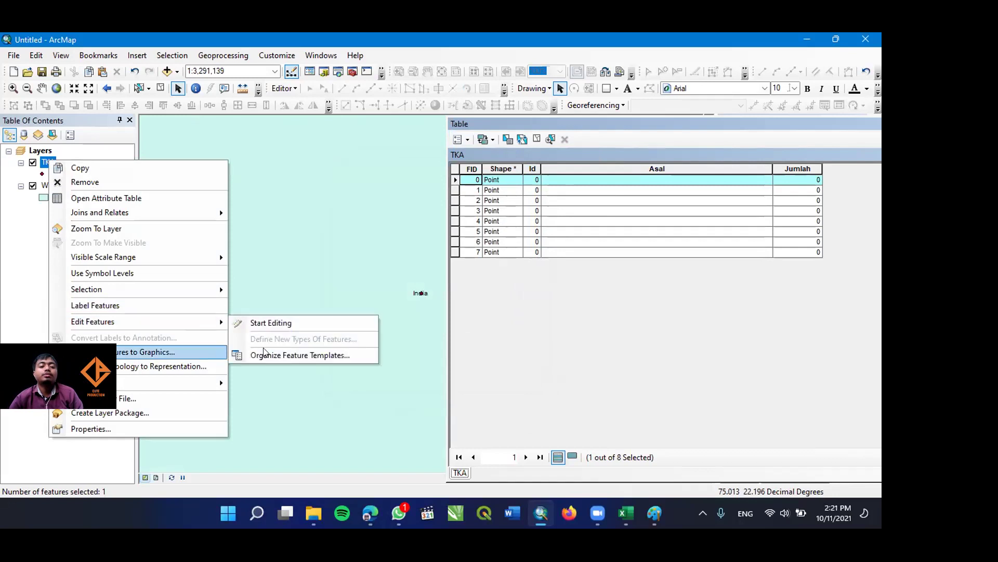
click(265, 323)
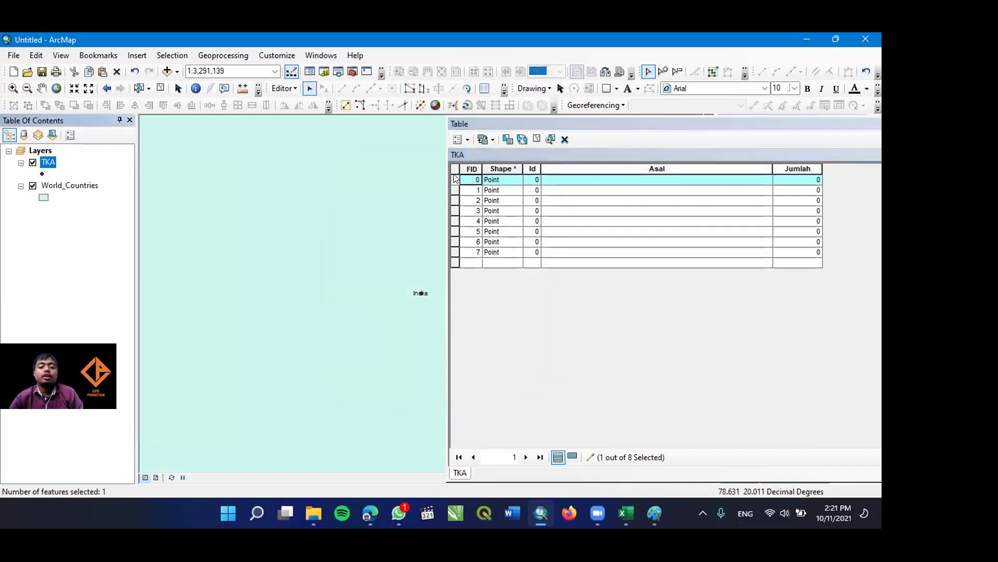
Locate the point of record FID 0 on the map and set its Asal value to Indonesia.
double_click(455, 179)
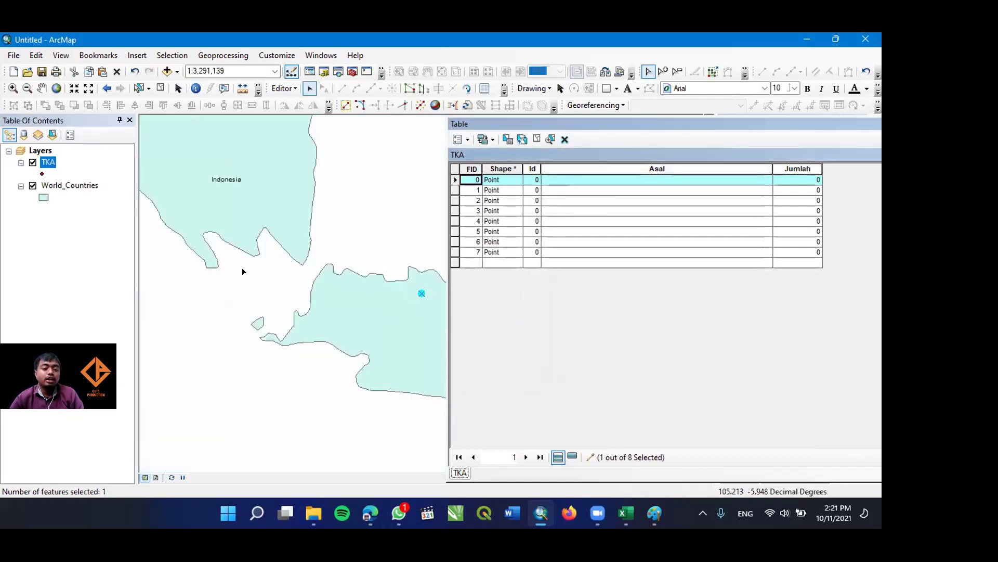
click(602, 192)
click(590, 182)
text(Indo)
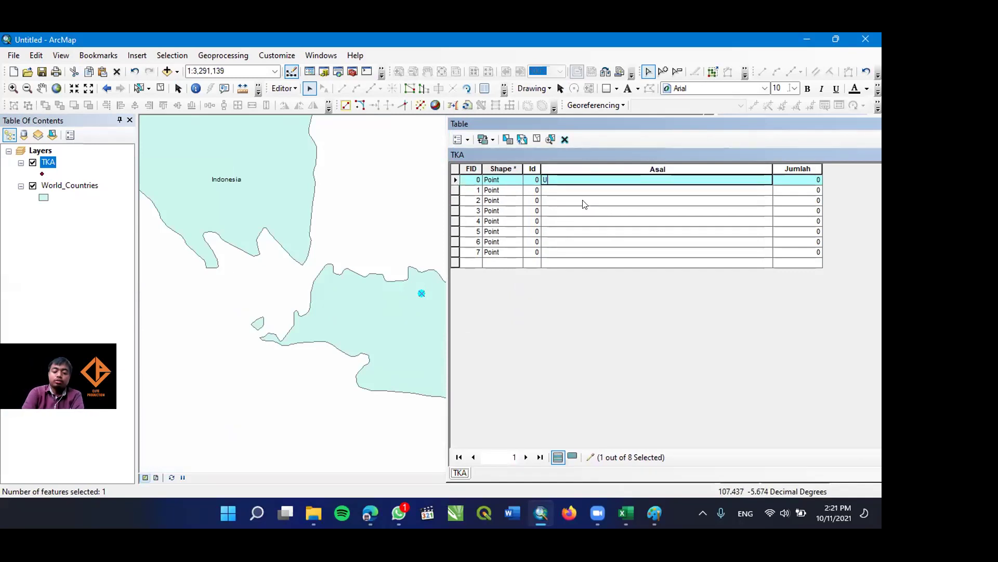
text(nesia)
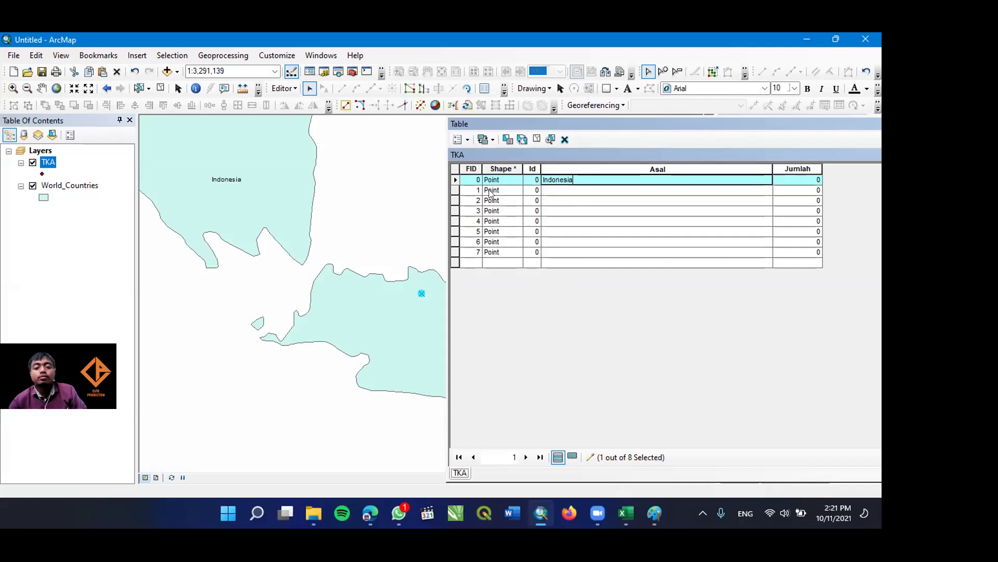
Locate the point of record FID 1 on the map and set its Asal value to China.
click(457, 190)
click(584, 190)
text(China)
click(456, 203)
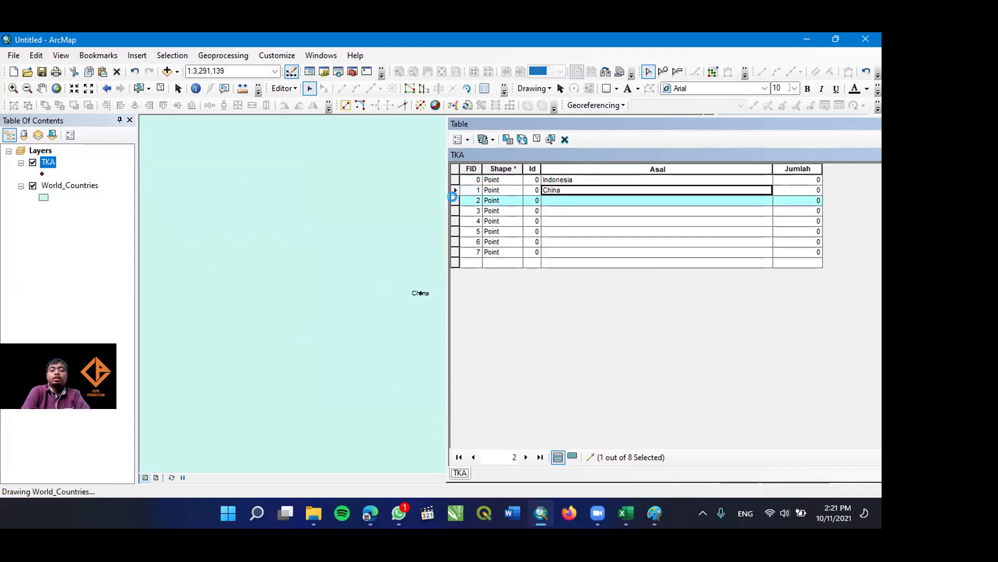
Set the Asal value of record FID 2 to India and of record FID 3 to Pakistan.
click(546, 199)
text(India)
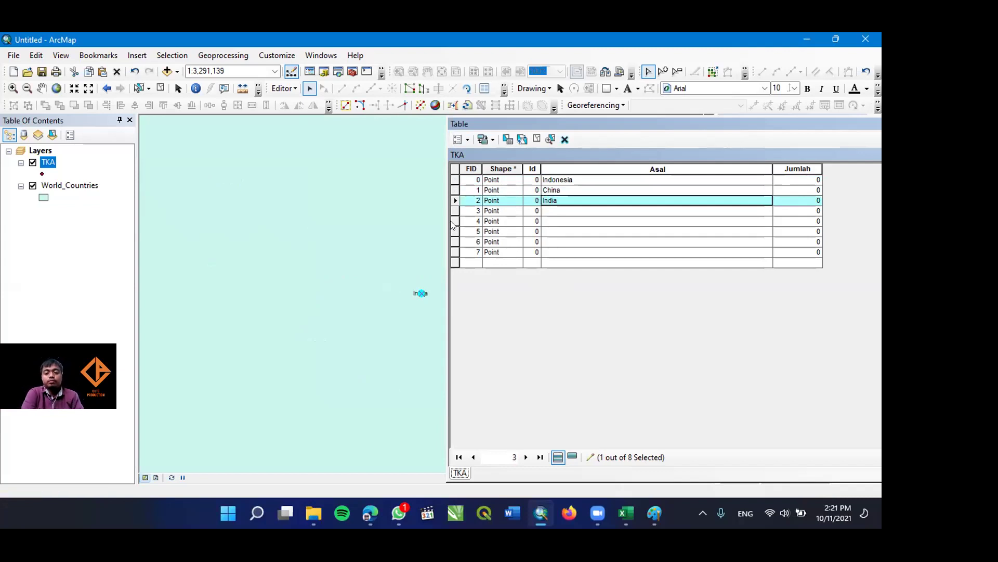
click(450, 208)
click(561, 209)
text(Pakista)
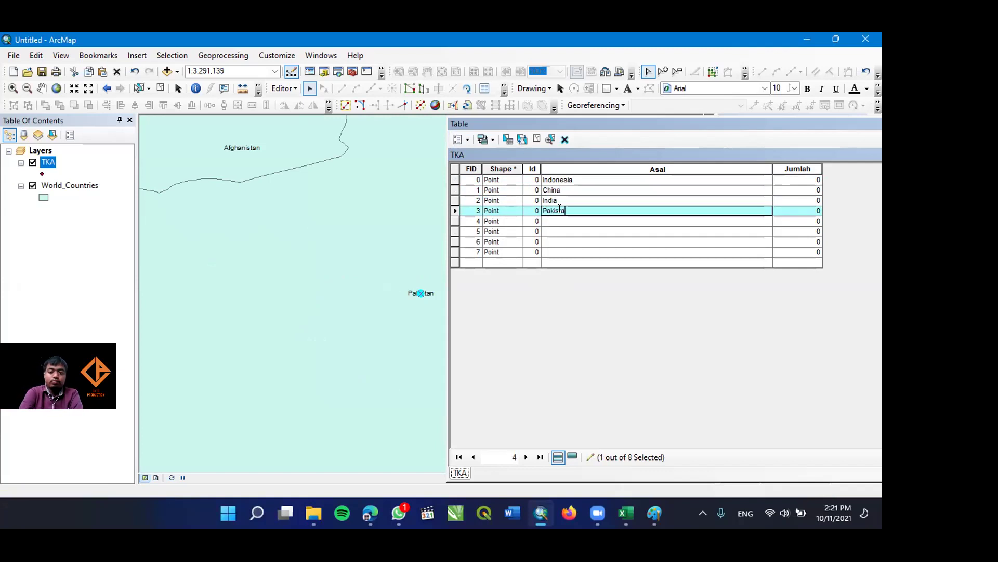
text(n)
Locate the points of records FID 4 and FID 5 and set their Asal values to South Korea and Japan.
click(456, 223)
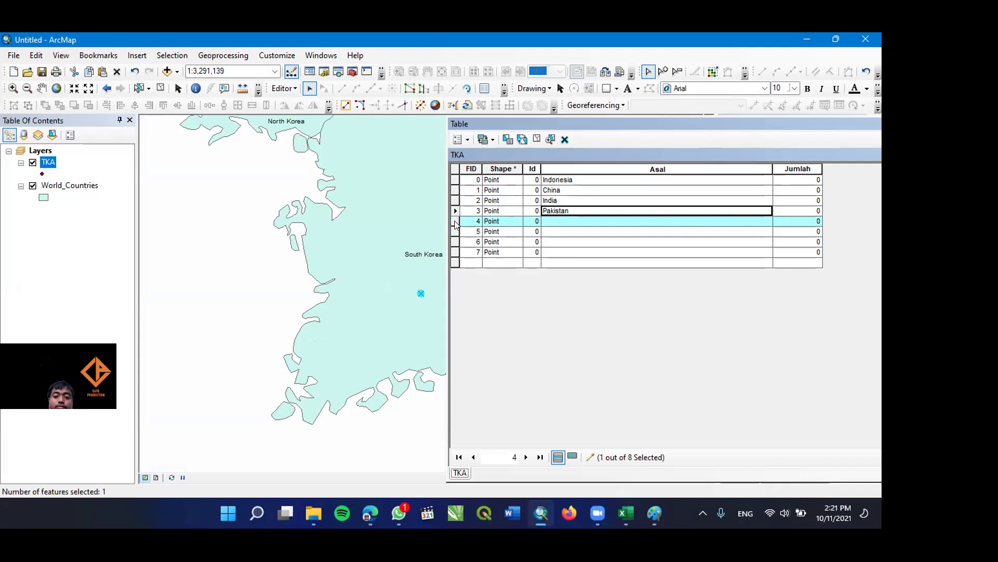
click(580, 217)
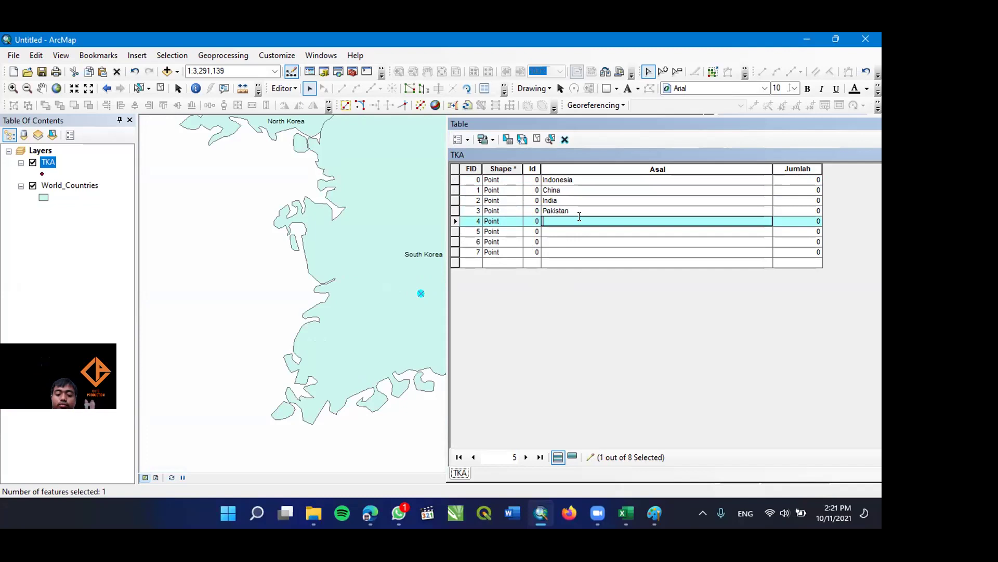
text(South K)
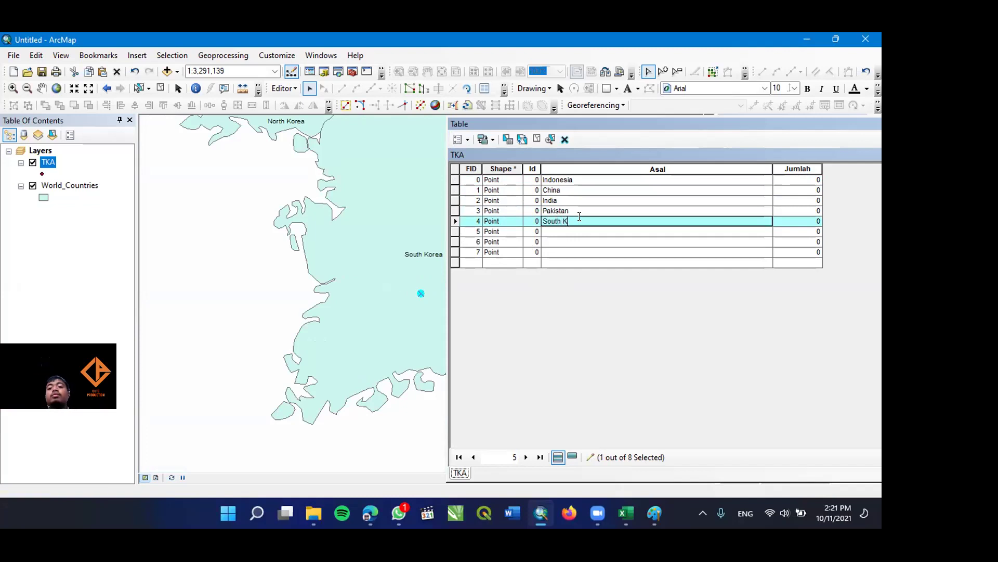
text(orea)
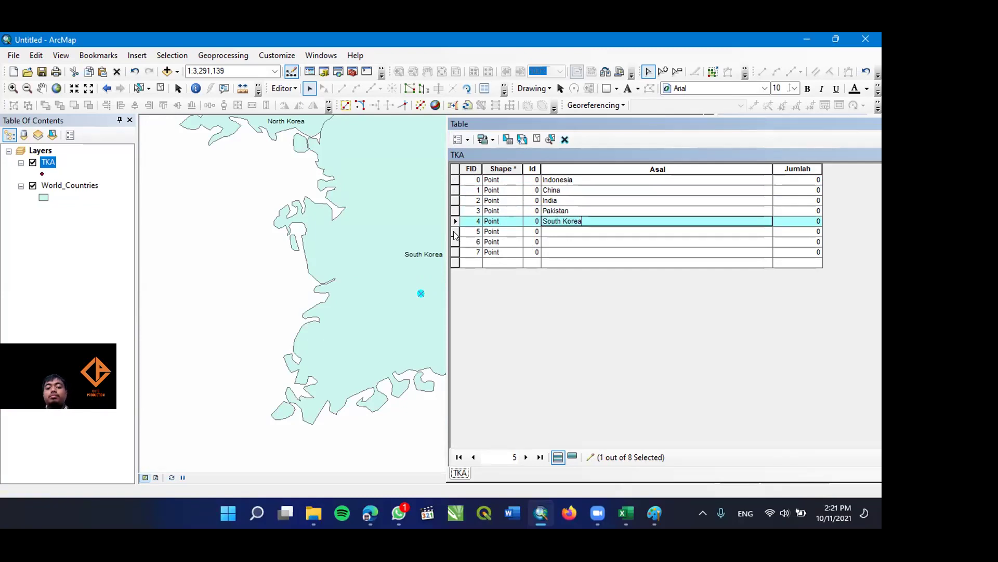
click(456, 232)
click(549, 229)
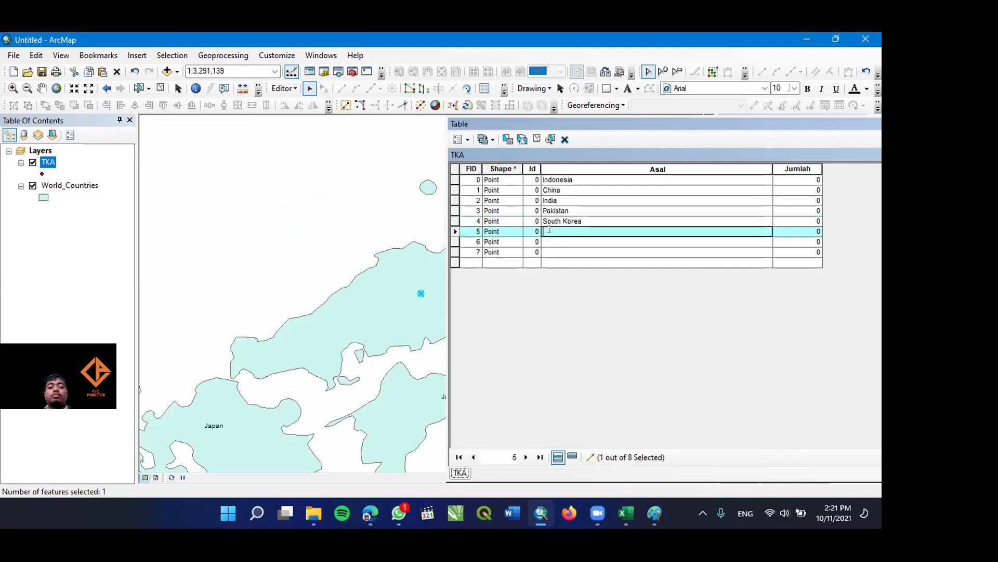
text(Japan)
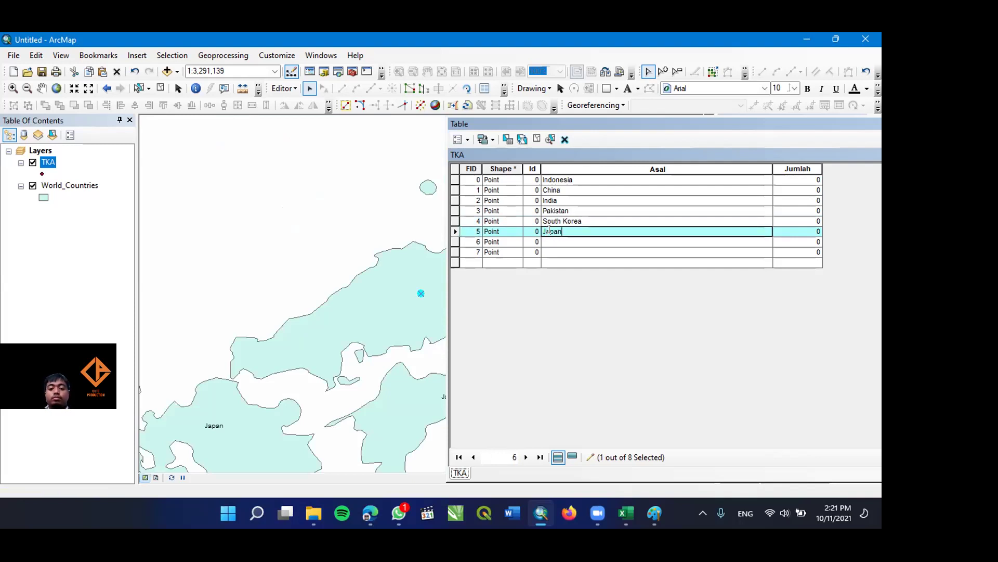
Locate the point of record FID 6 on the map and set its Asal value to Russia.
click(454, 242)
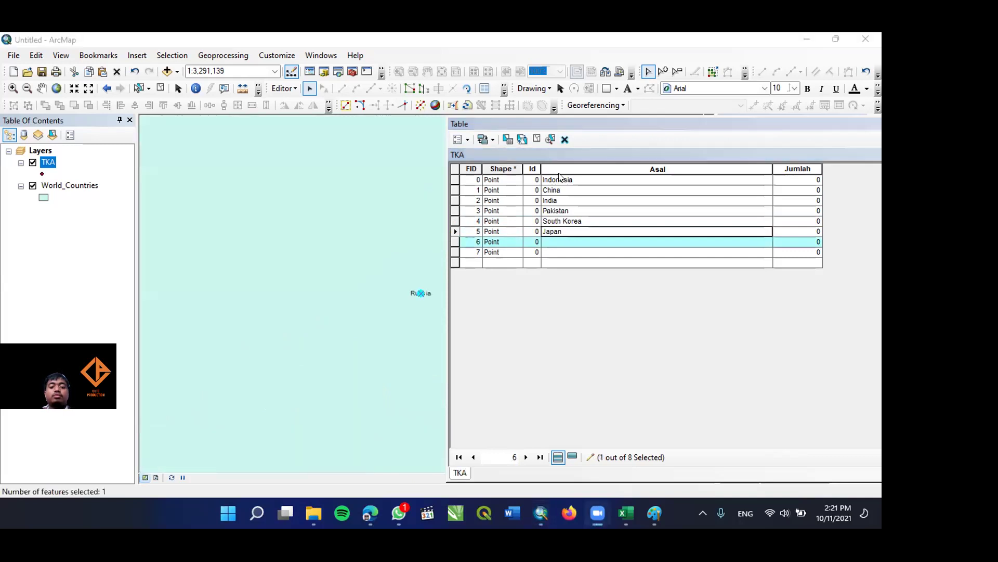
click(568, 240)
text(Russ)
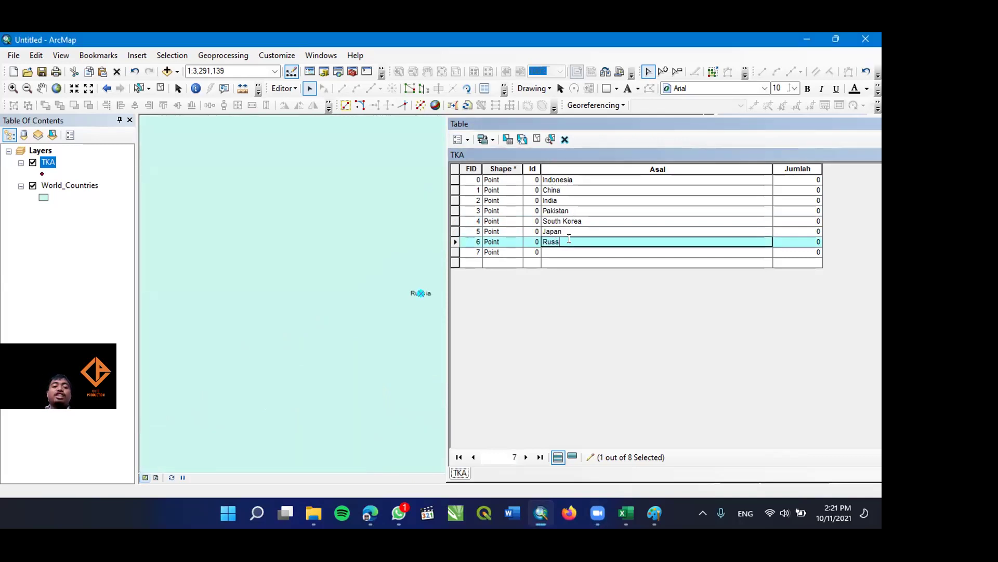
key(BackSpace)
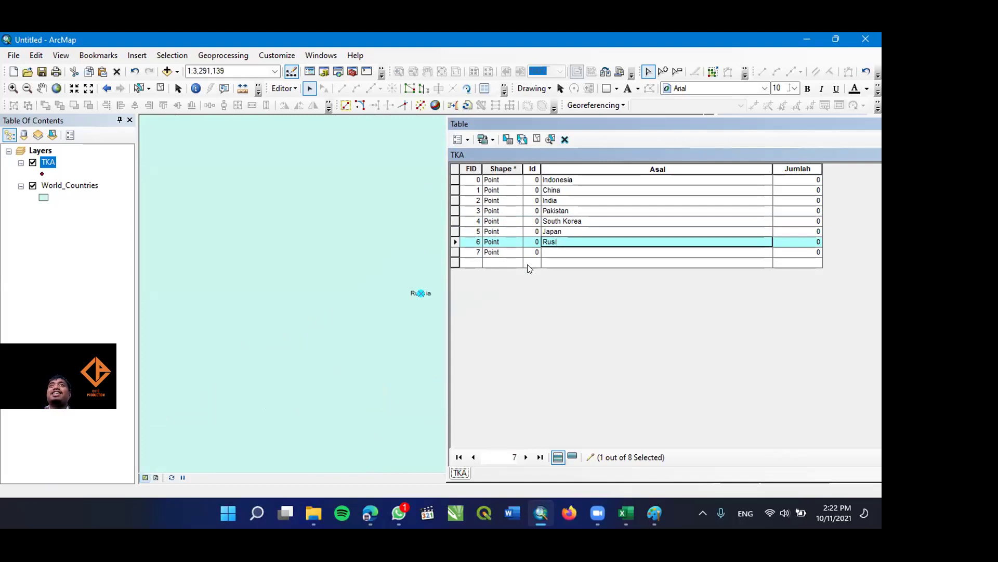
text(sia)
Set the Asal value of record FID 7 to Australia and sort the TKA table by Asal in ascending order.
click(550, 254)
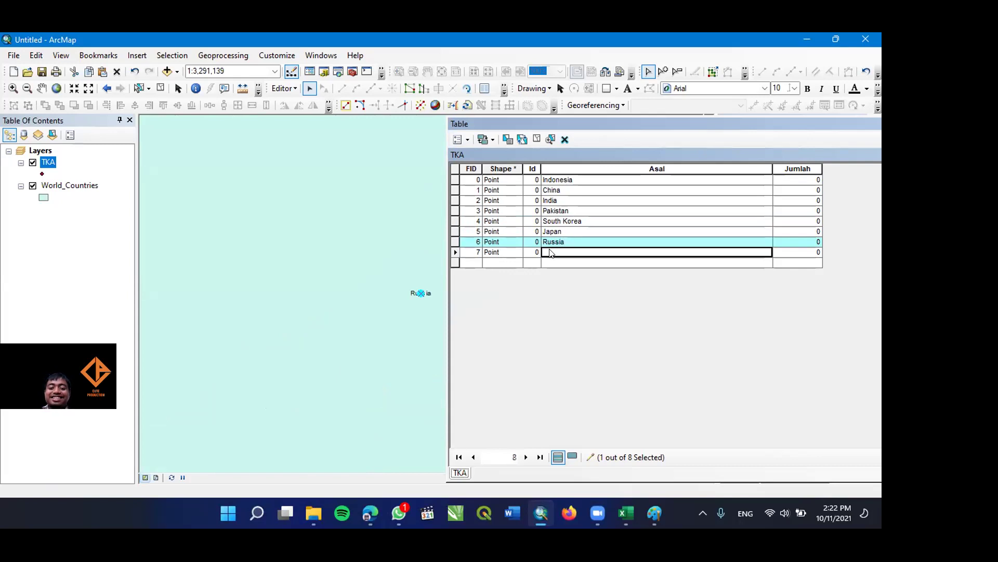
click(454, 250)
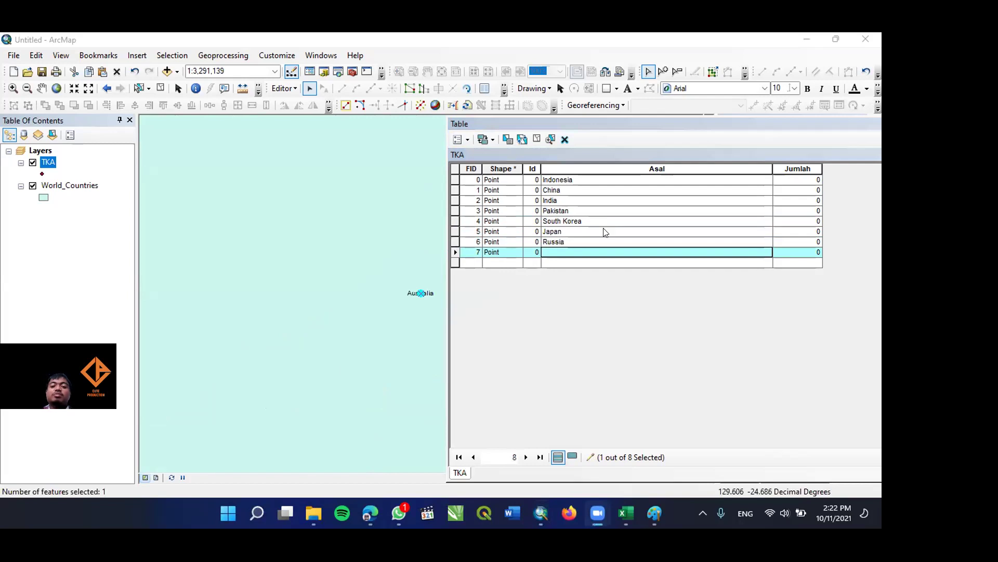
click(604, 253)
text(Australia)
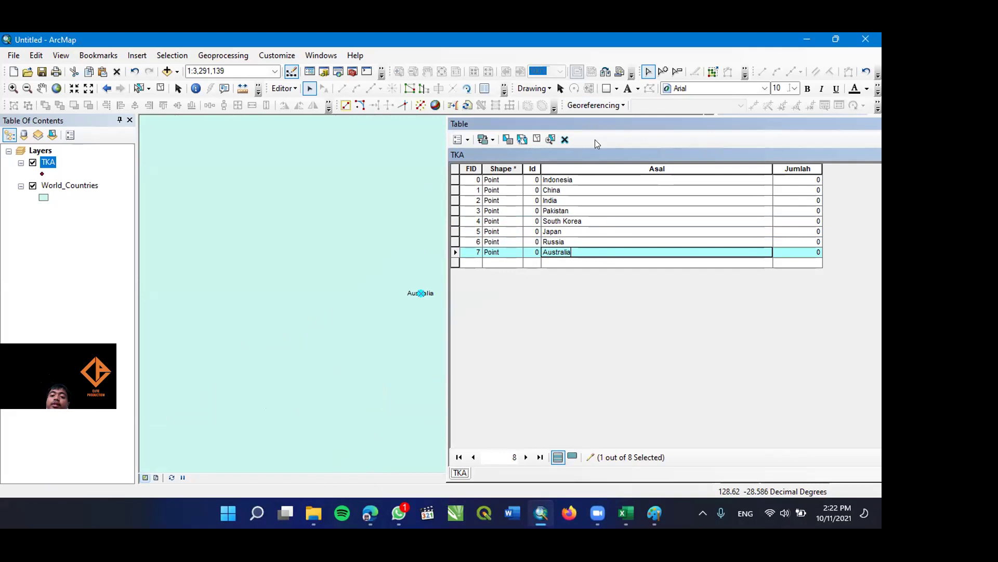
double_click(597, 160)
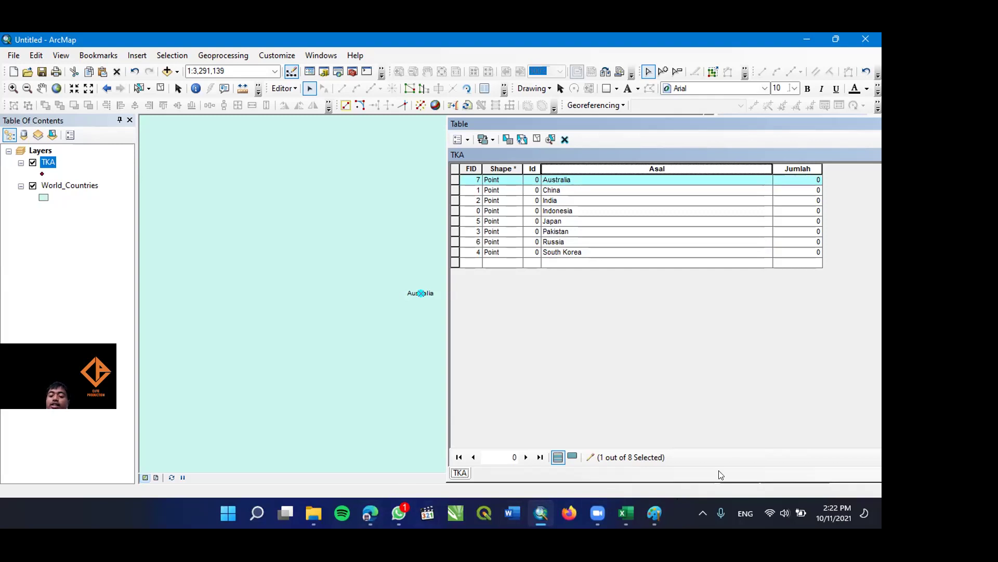
Try to copy the Jumlah values in C2:C8 of Book1.xlsx in Excel into the TKA table's Jumlah column in ArcMap.
click(626, 513)
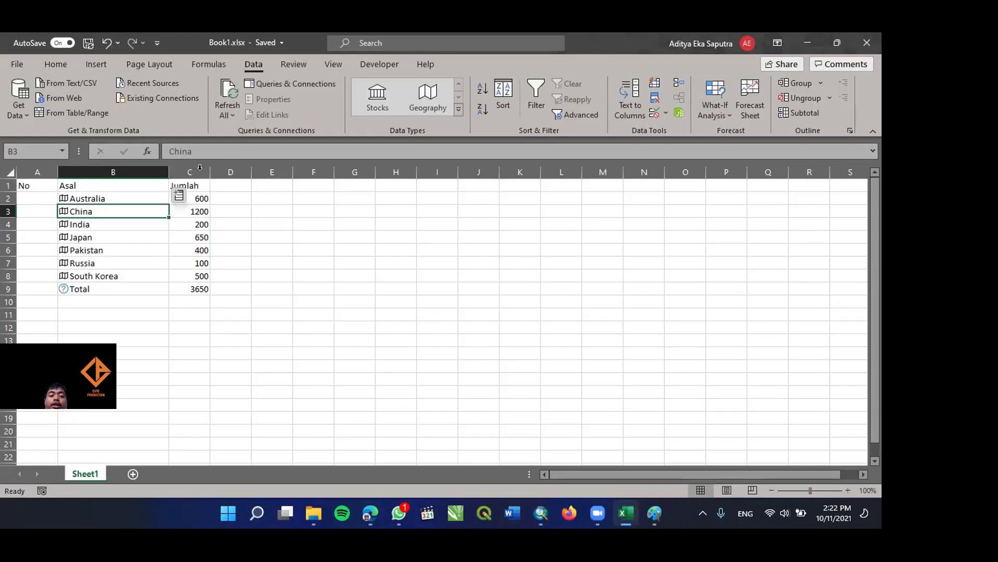
drag(203, 196, 190, 268)
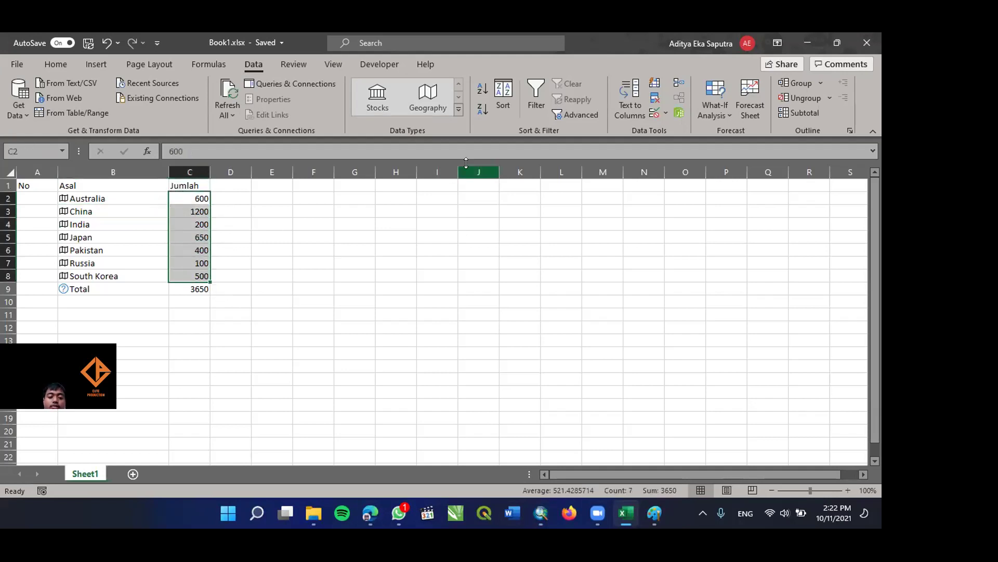
key(ctrl+c)
click(837, 43)
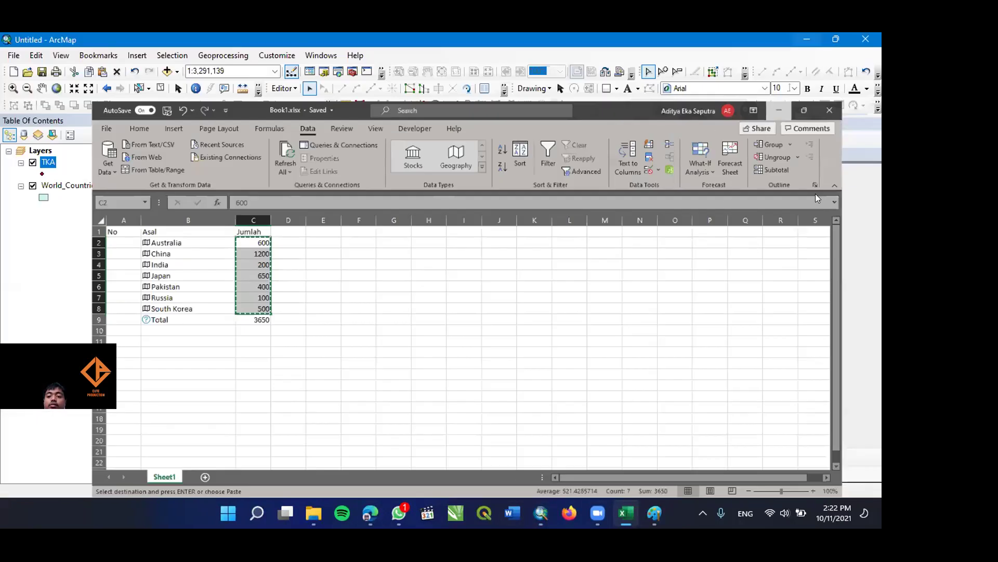
key(alt+Tab)
key(ctrl+v)
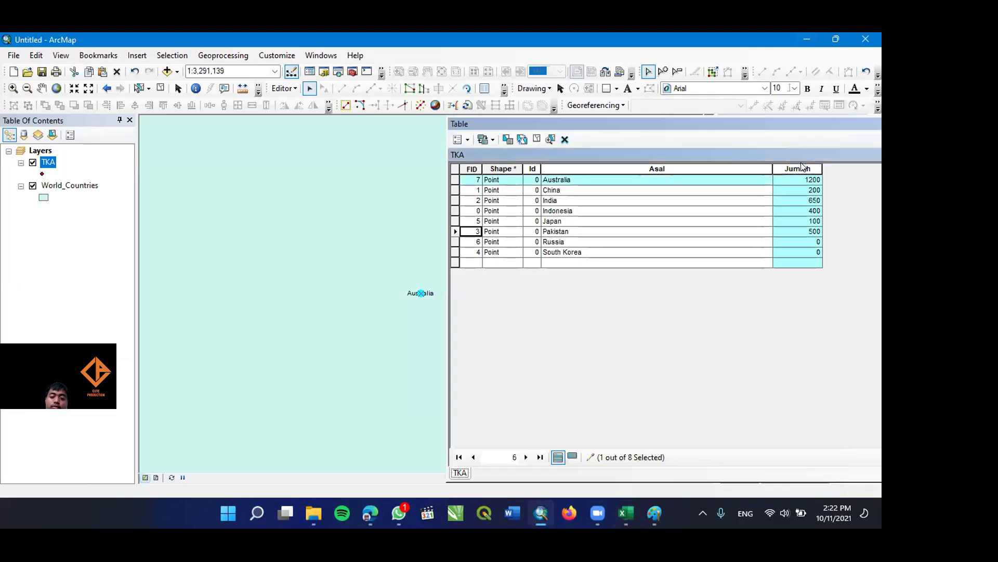
click(807, 231)
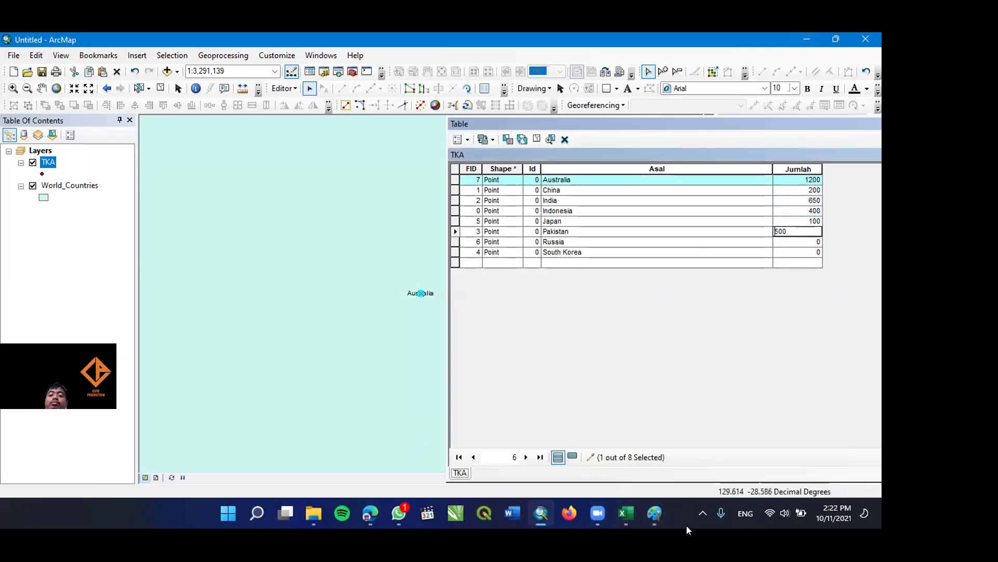
Switch to Book1.xlsx in Excel and replace the Total label in B9 with Indonesia.
click(629, 520)
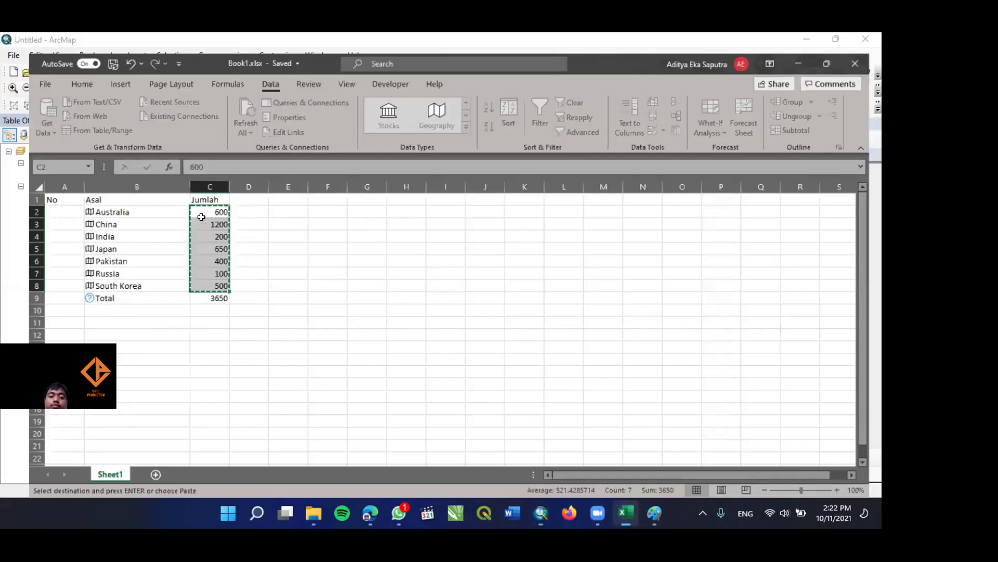
key(super+Up)
drag(190, 185, 196, 285)
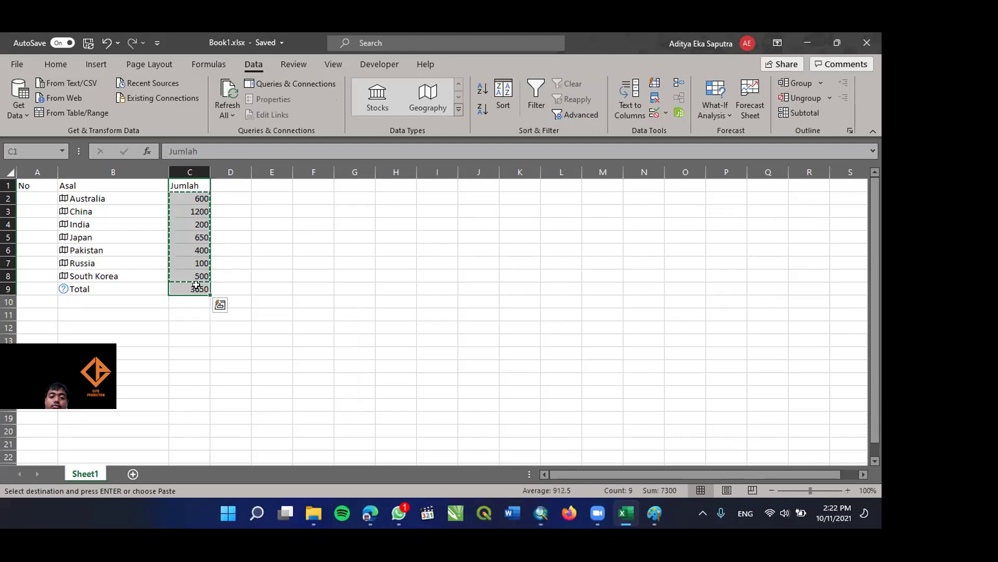
key(ctrl+c)
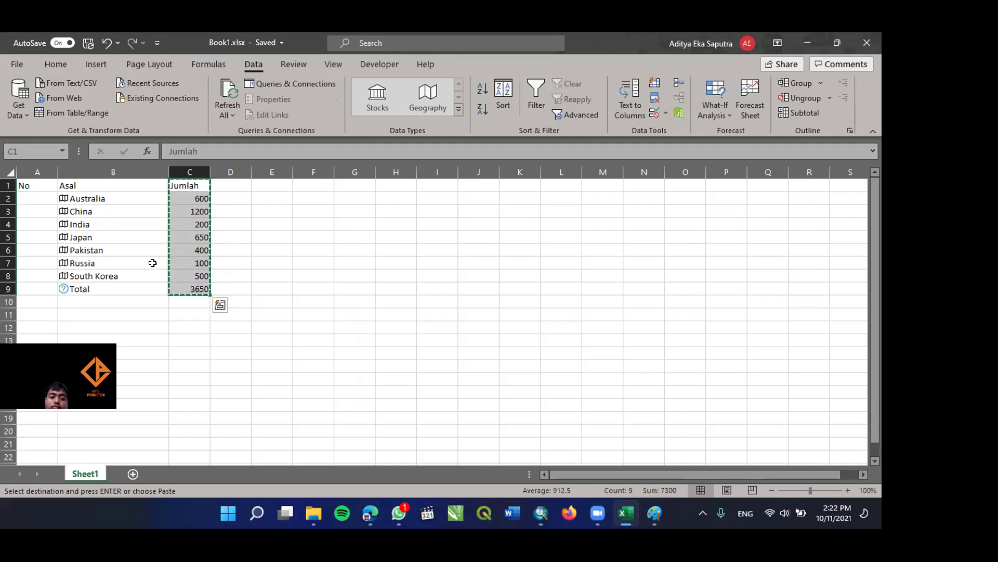
click(120, 288)
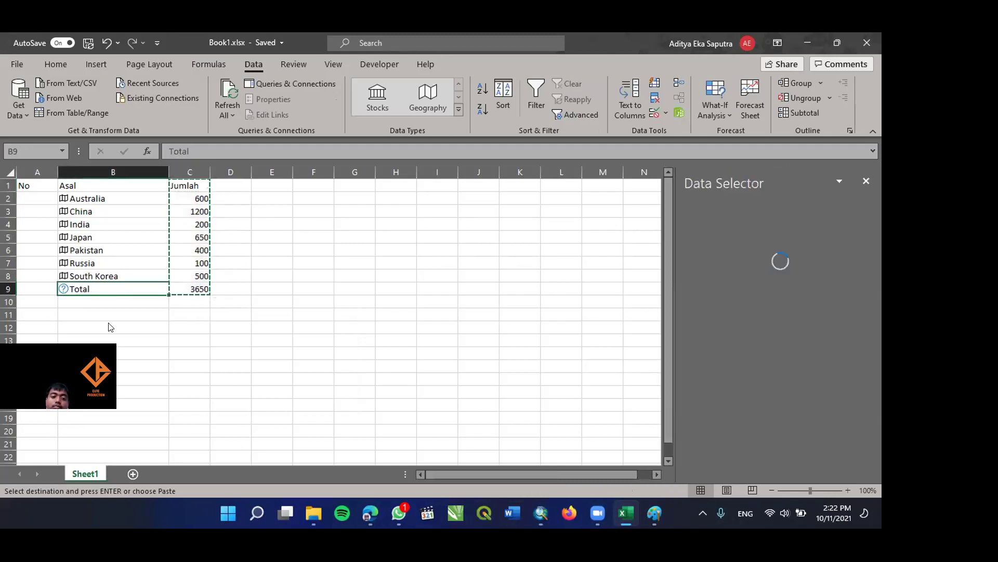
click(866, 181)
key(Escape)
text(Indonesia)
key(Return)
Sort the country rows by Asal from A to Z, expanding the selection to include the adjacent Jumlah values.
drag(98, 203, 83, 290)
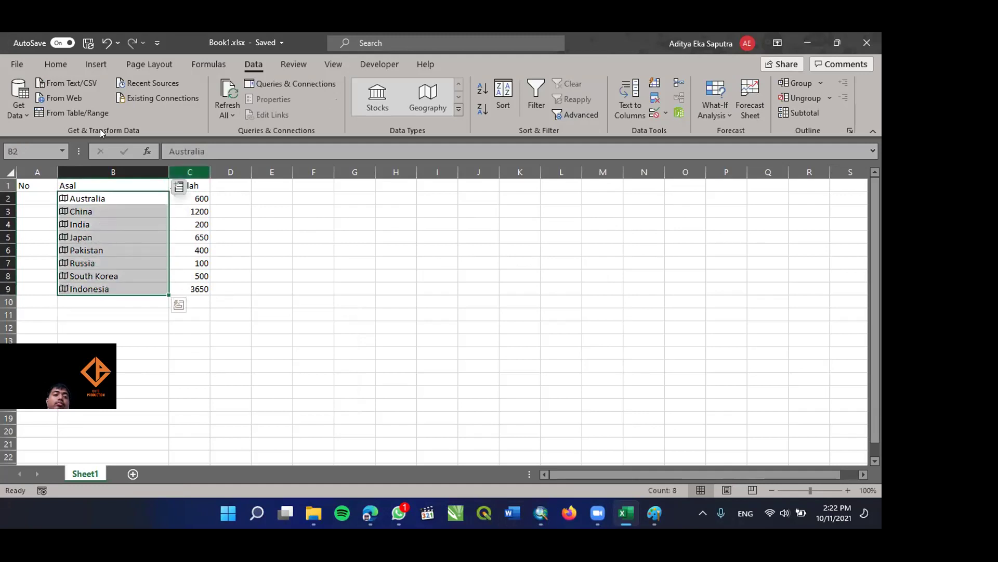
click(55, 64)
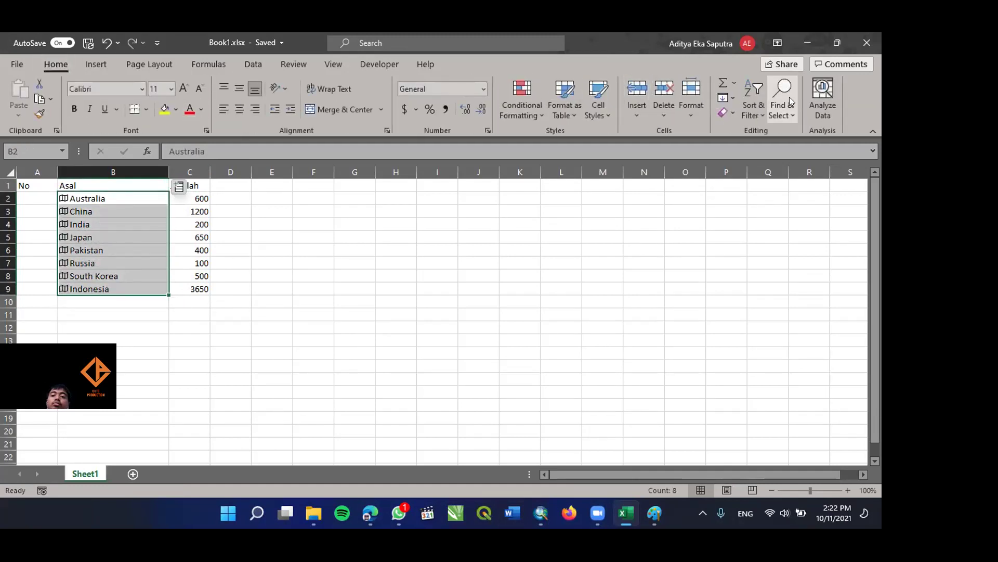
click(754, 107)
click(757, 134)
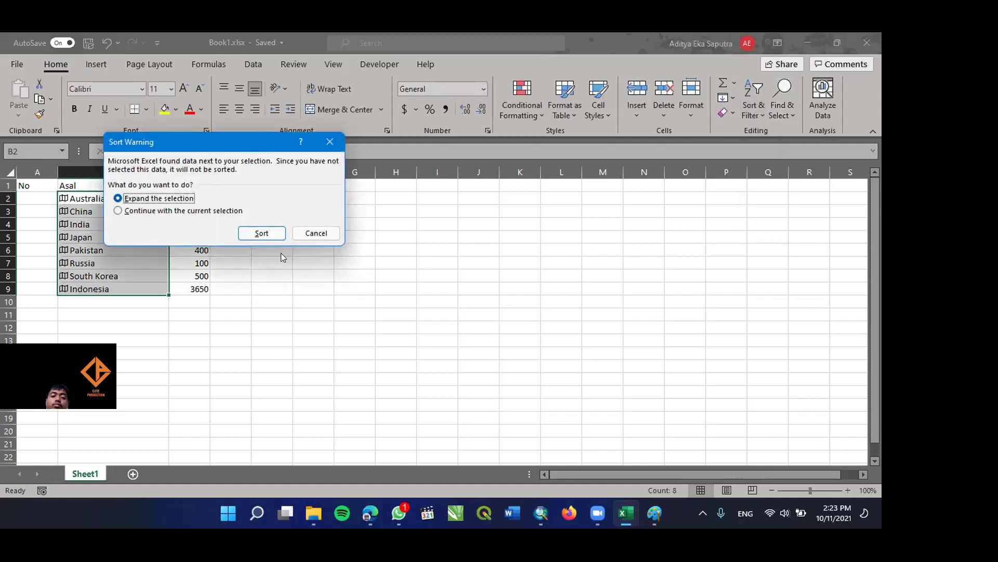
click(262, 233)
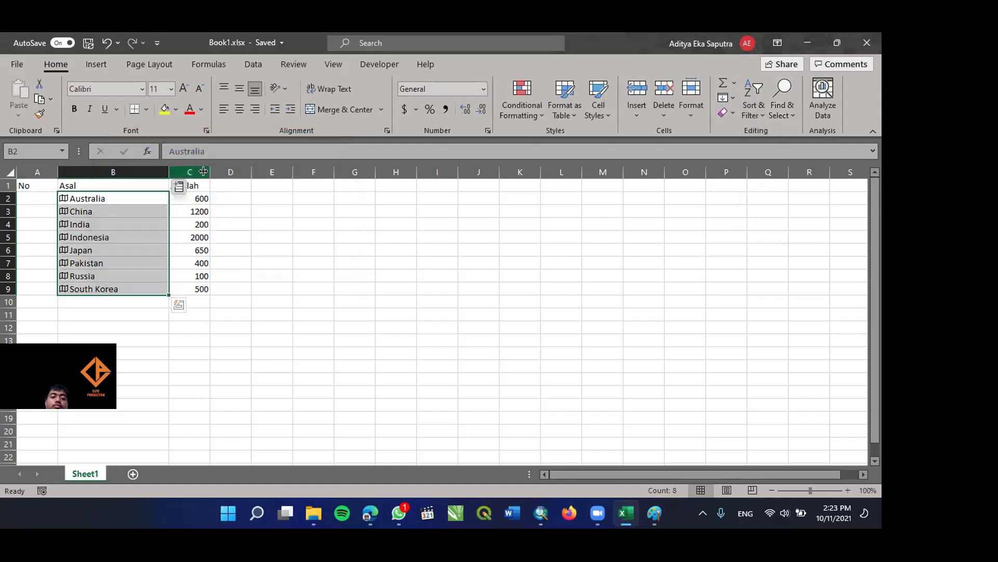
Copy the Jumlah cells C1:C9 and paste them into the Jumlah column of the TKA attribute table in ArcMap.
drag(196, 182, 223, 289)
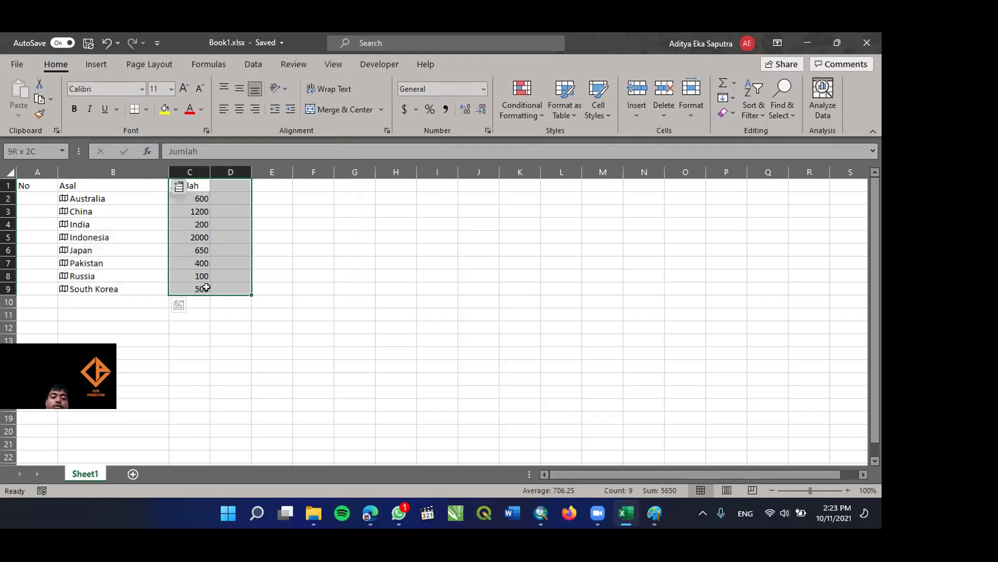
key(shift+Left)
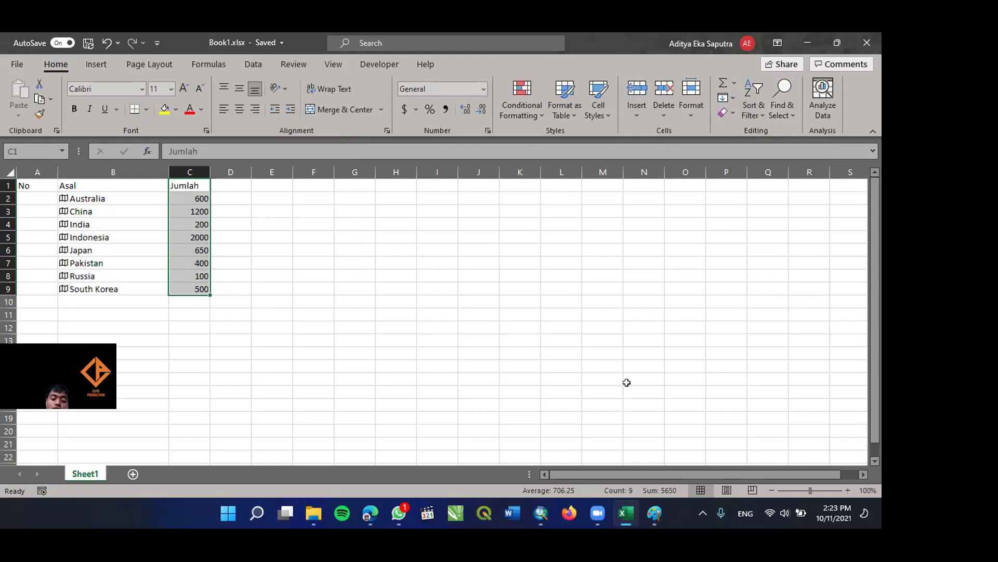
key(ctrl+c)
key(ctrl+q)
click(800, 32)
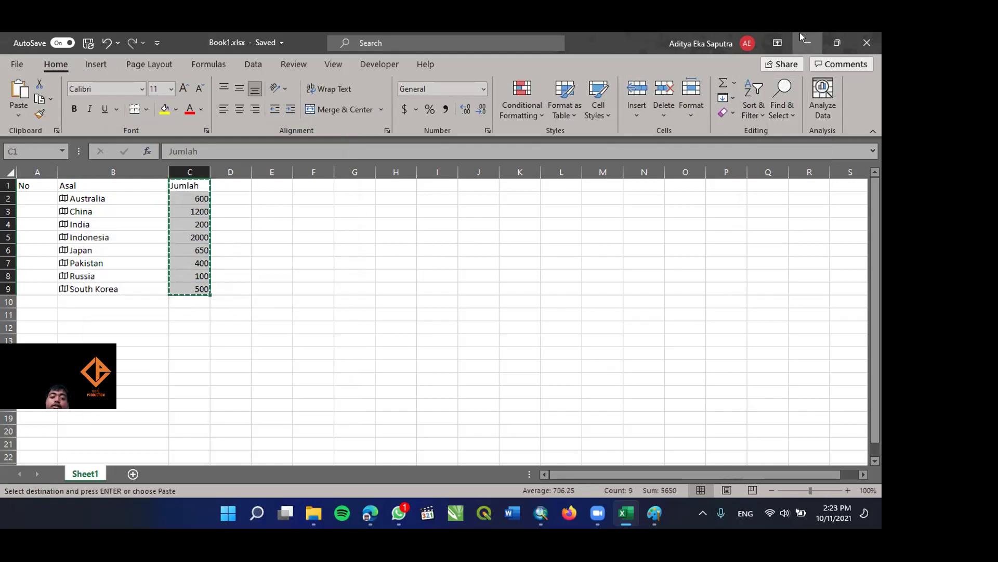
double_click(809, 32)
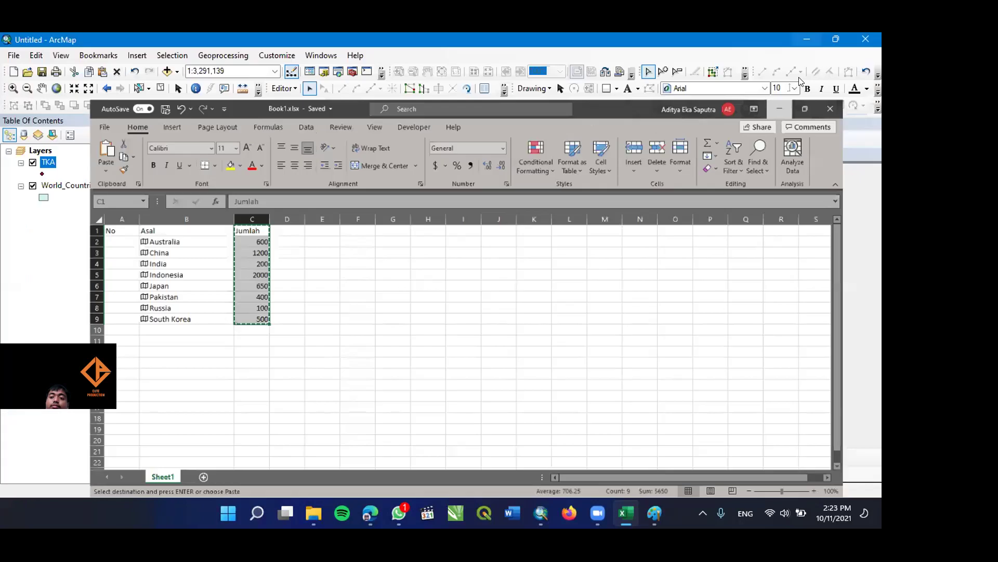
key(alt+Tab)
click(797, 169)
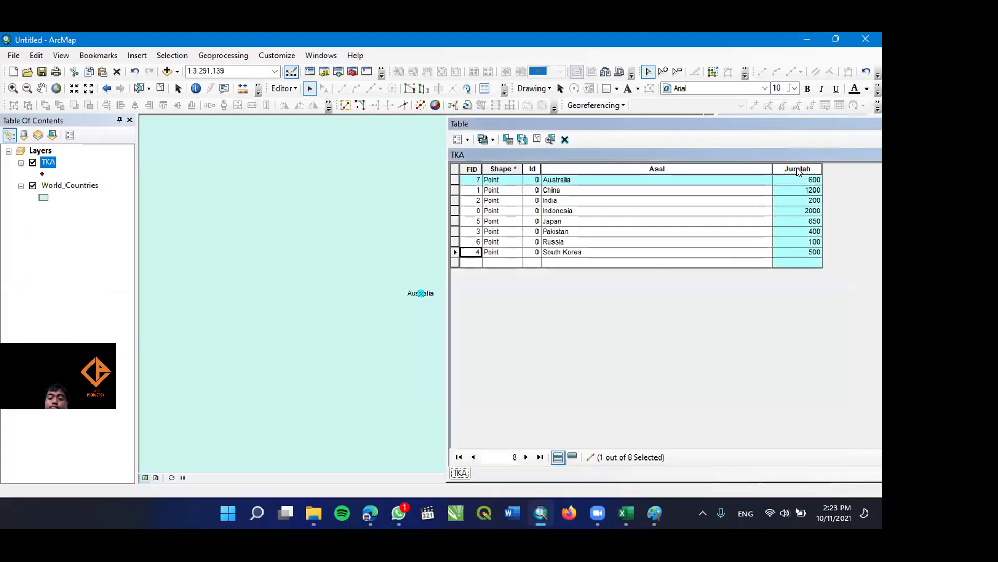
Set Indonesia's Jumlah value to 3650 in the TKA attribute table.
click(802, 207)
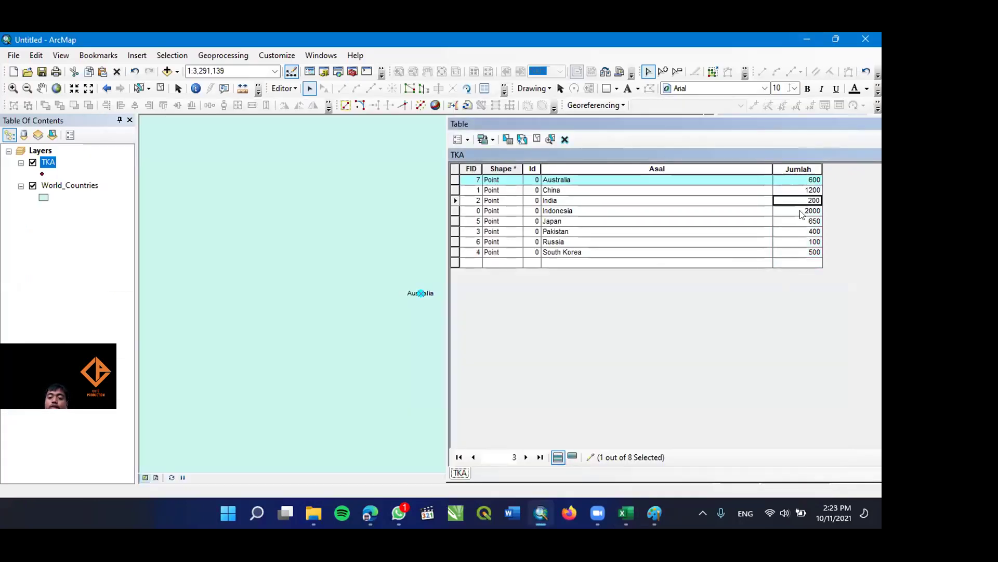
click(802, 207)
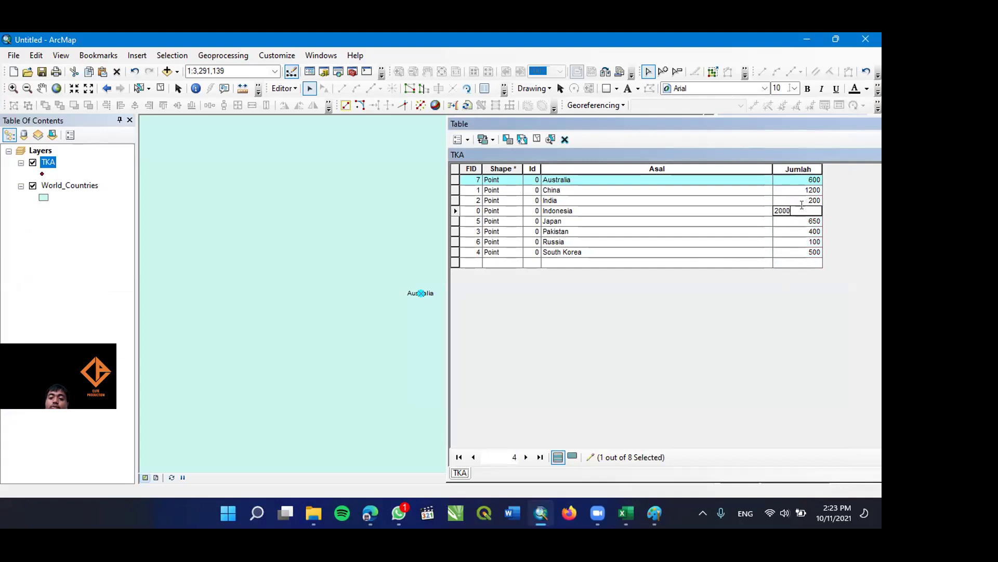
key(BackSpace)
key(BackSpace)
click(453, 210)
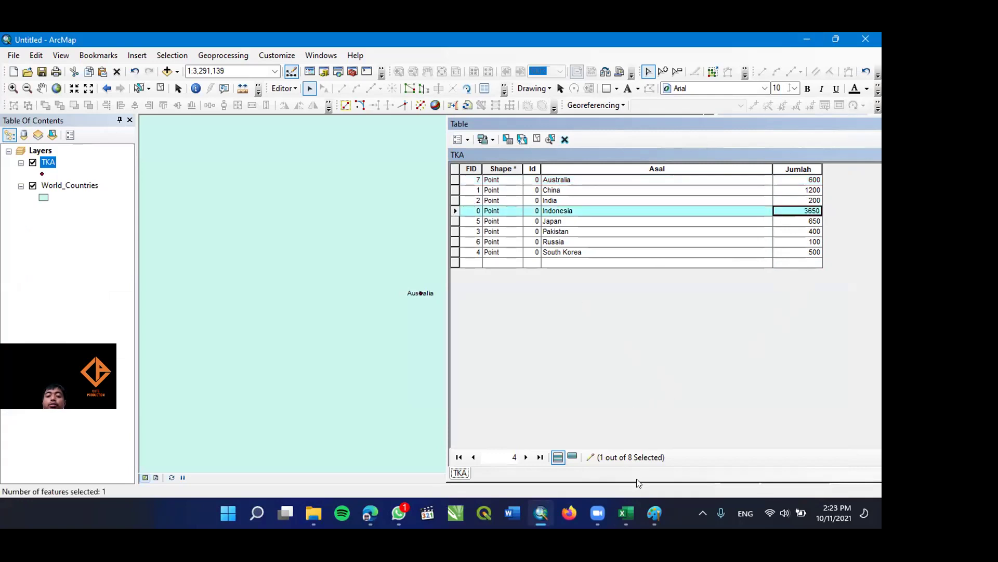
Switch to Book1.xlsx in Excel, replace Indonesia's Jumlah in C5 with 3650, and return to ArcMap.
click(399, 514)
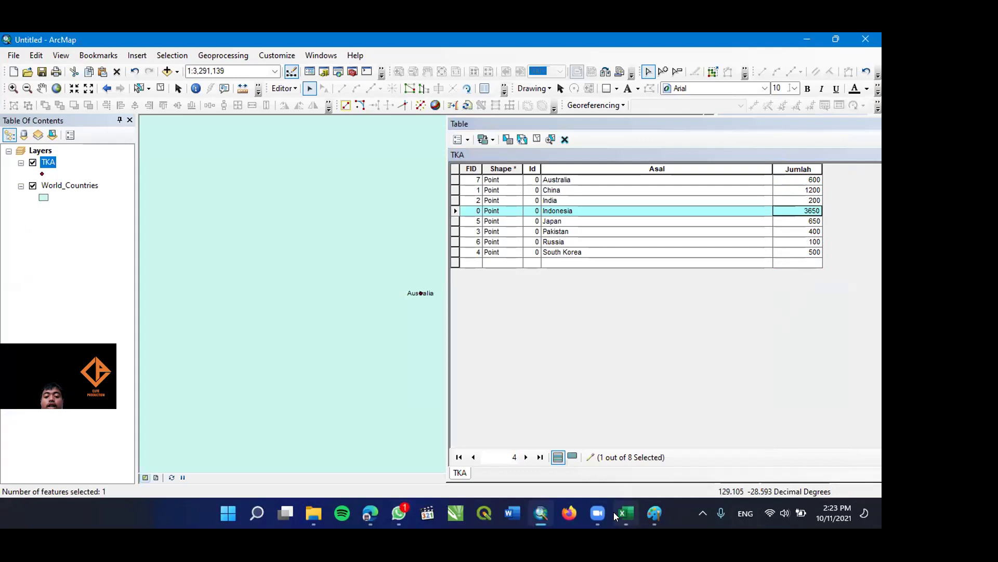
click(626, 513)
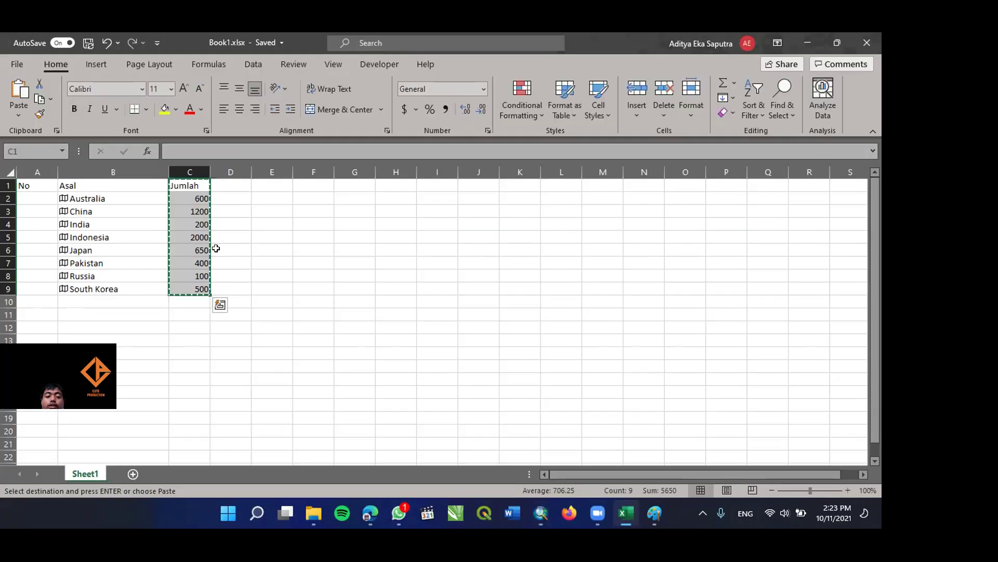
click(203, 237)
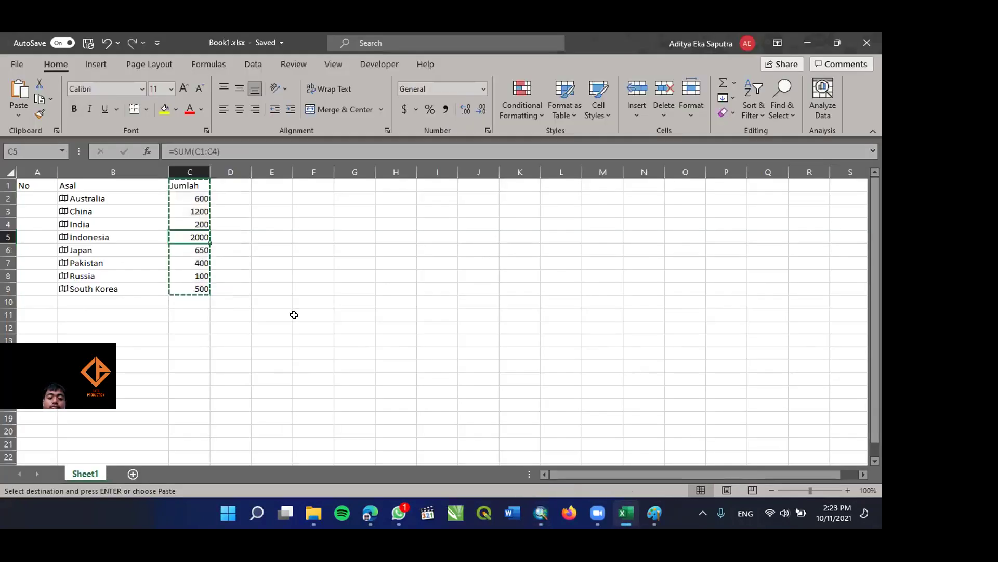
text(3650)
click(343, 340)
double_click(816, 34)
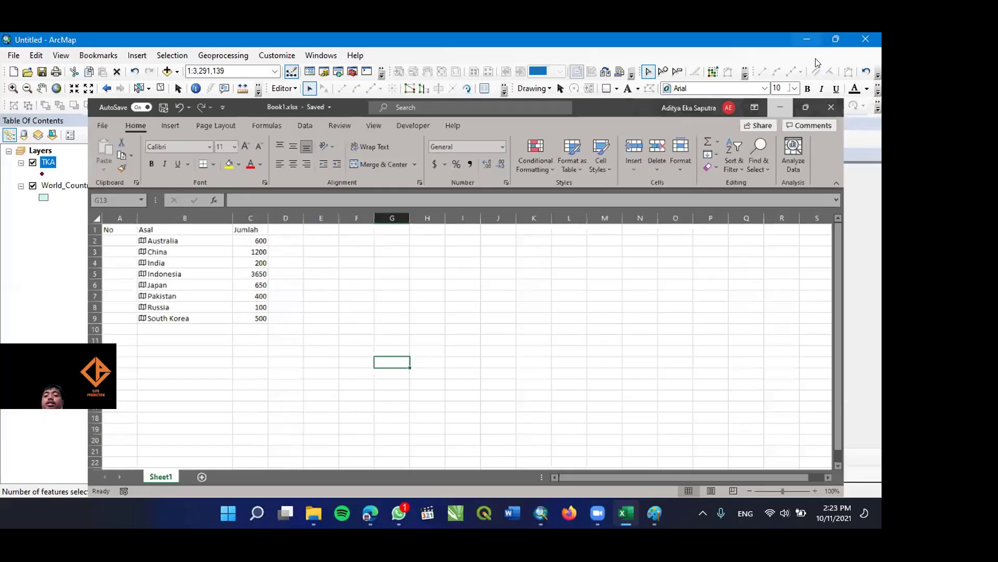
click(817, 63)
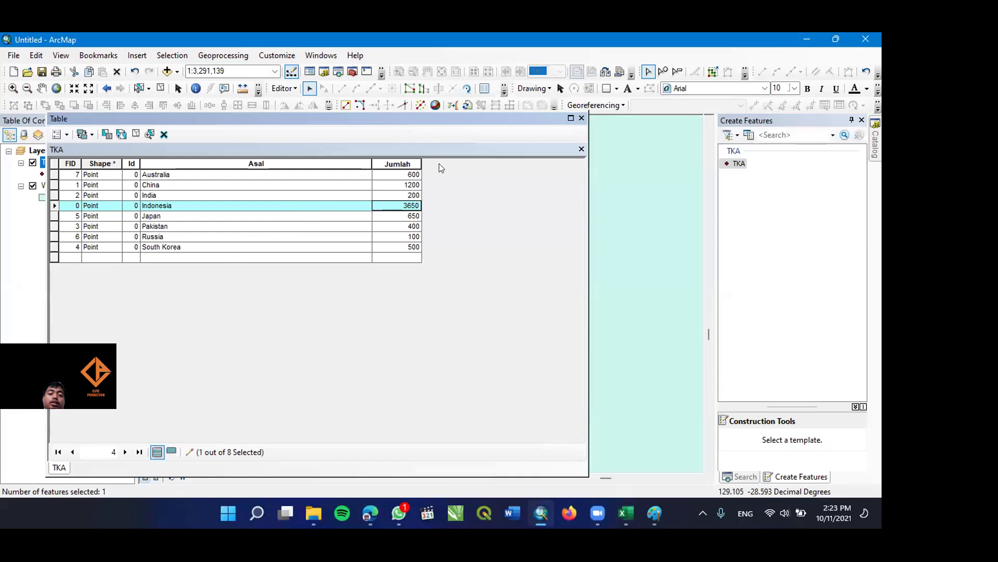
Stop the edit session and save the edits made to the TKA layer.
click(570, 118)
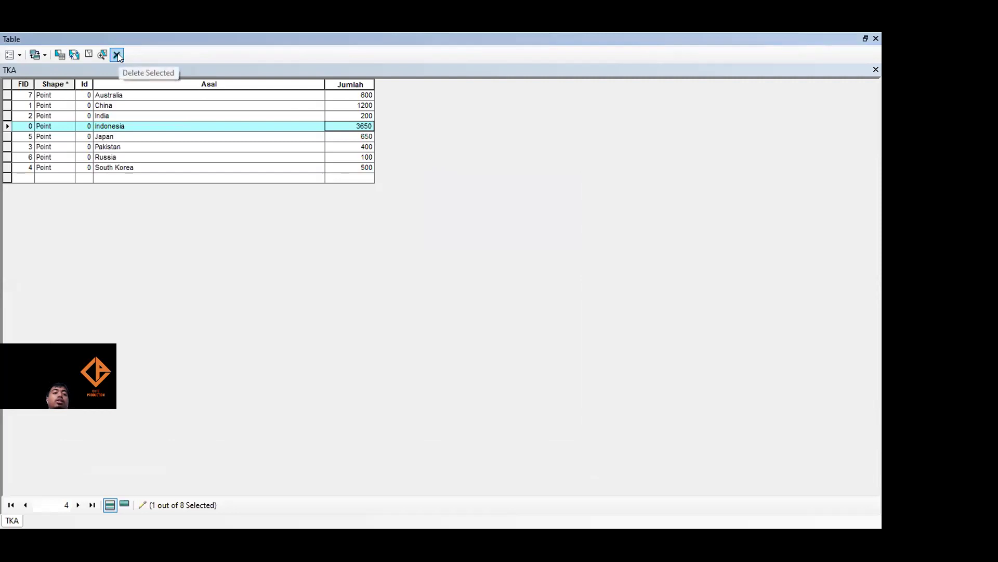
click(865, 39)
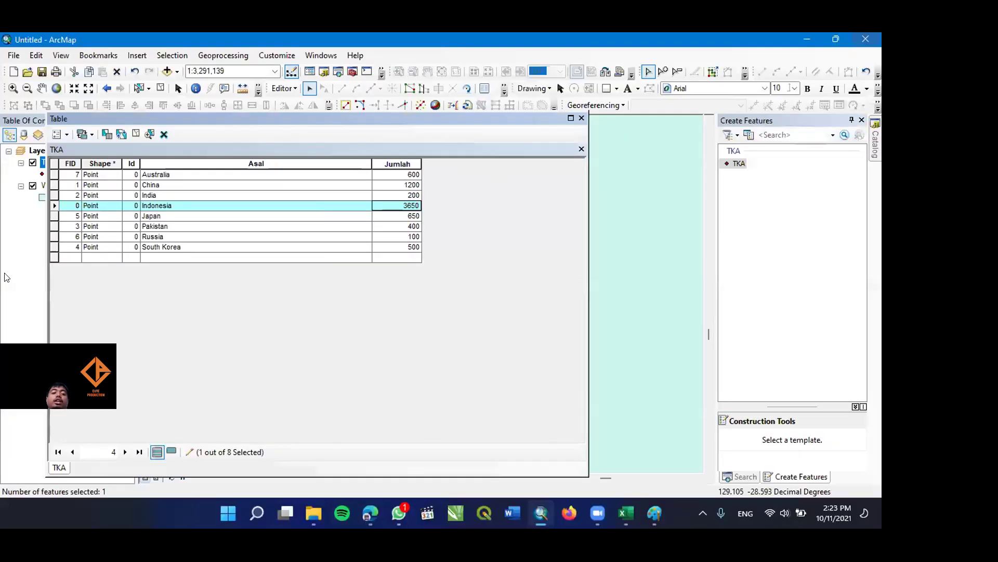
right_click(47, 163)
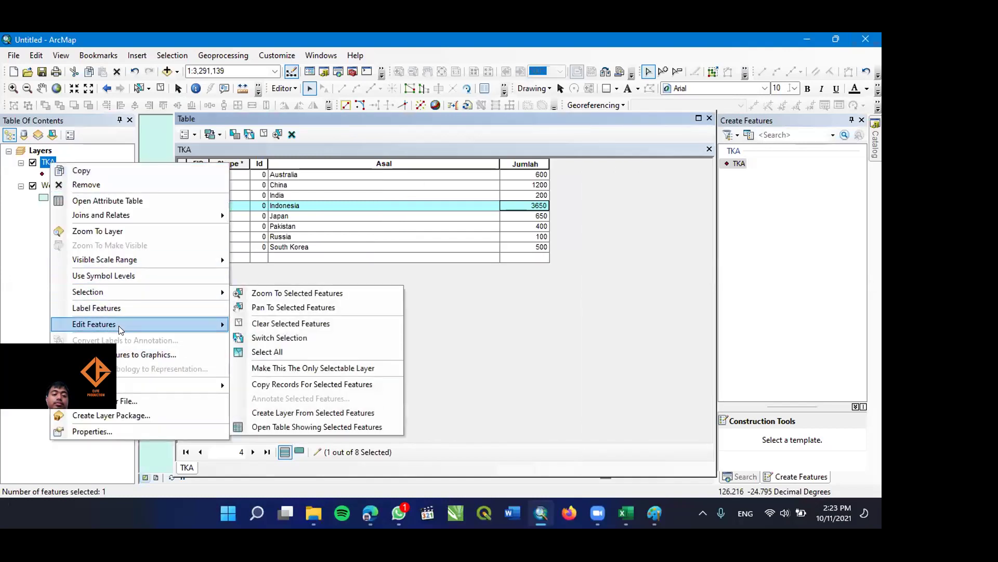
click(285, 89)
click(299, 117)
click(401, 311)
Add a Short Integer field named X_Start to the TKA attribute table.
click(192, 136)
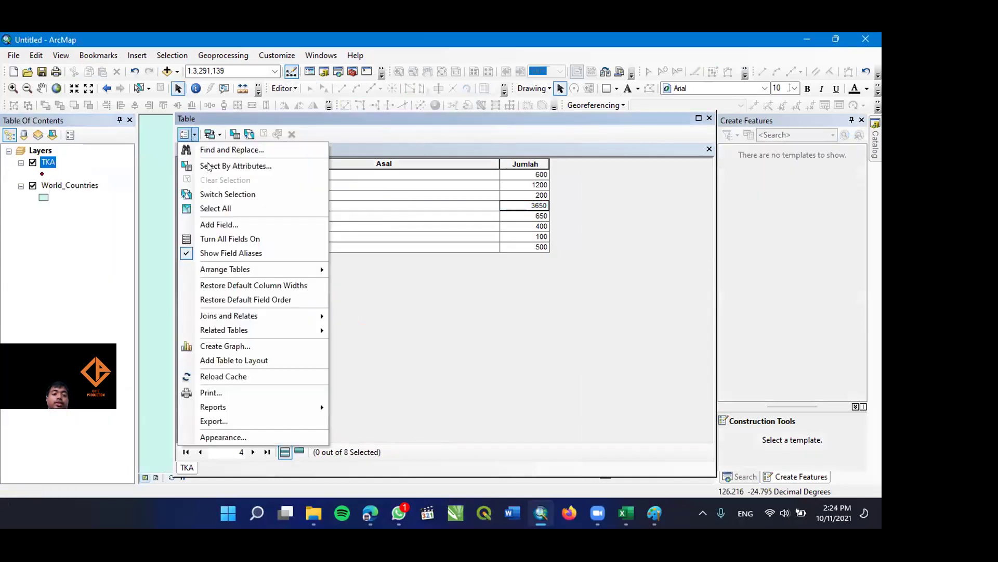
click(227, 223)
text(X)
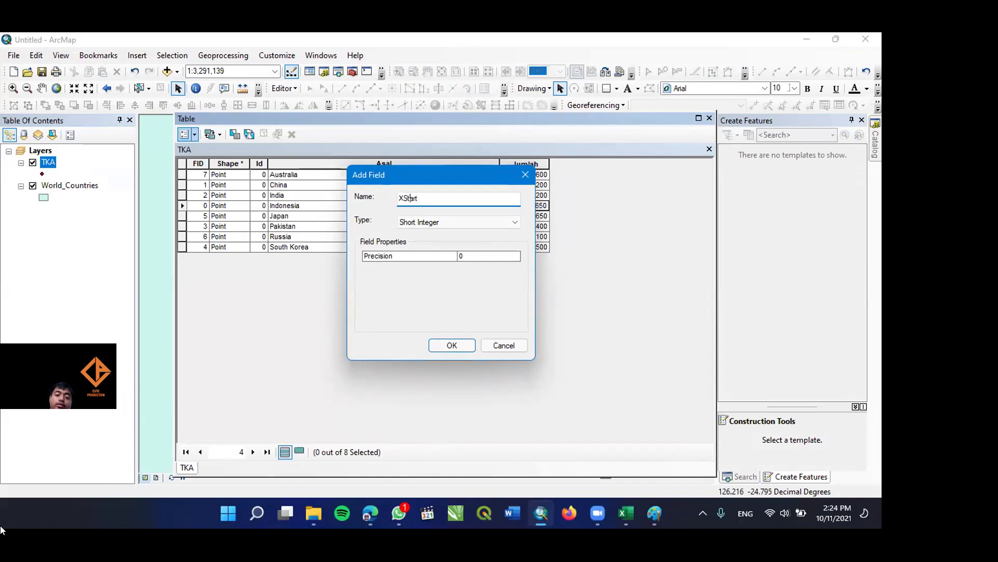
text(_)
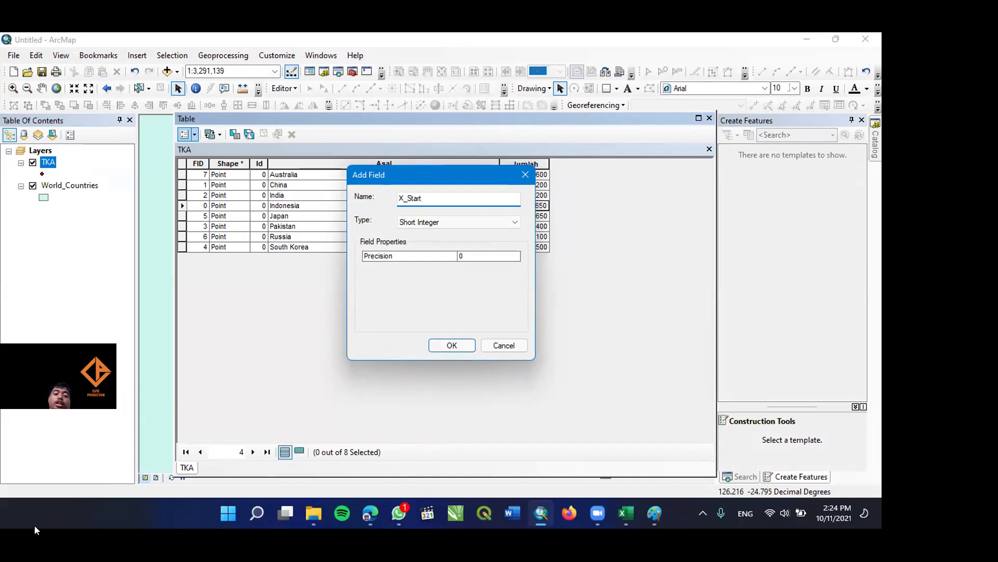
click(450, 345)
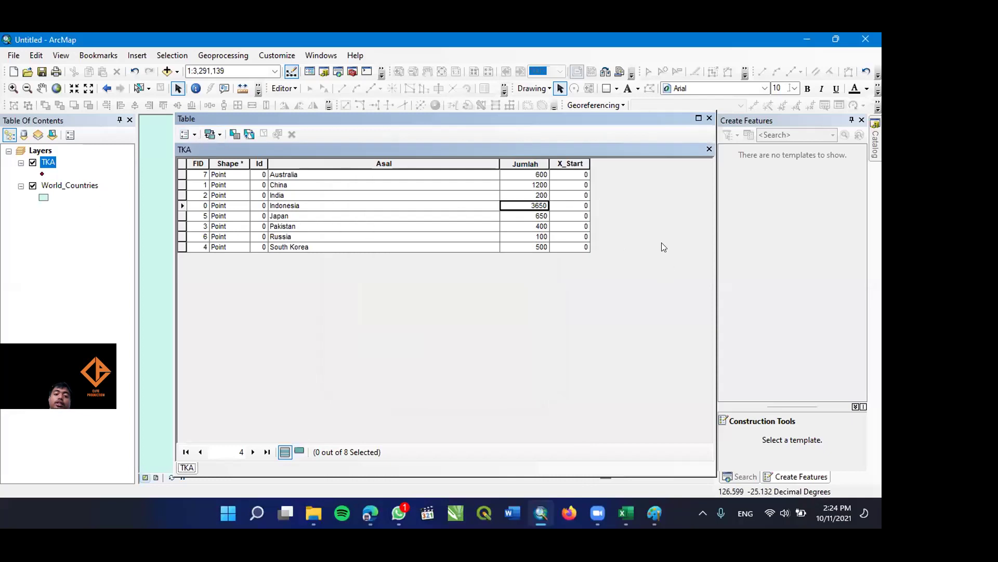
Delete the Short Integer X_Start field from the TKA table.
right_click(578, 163)
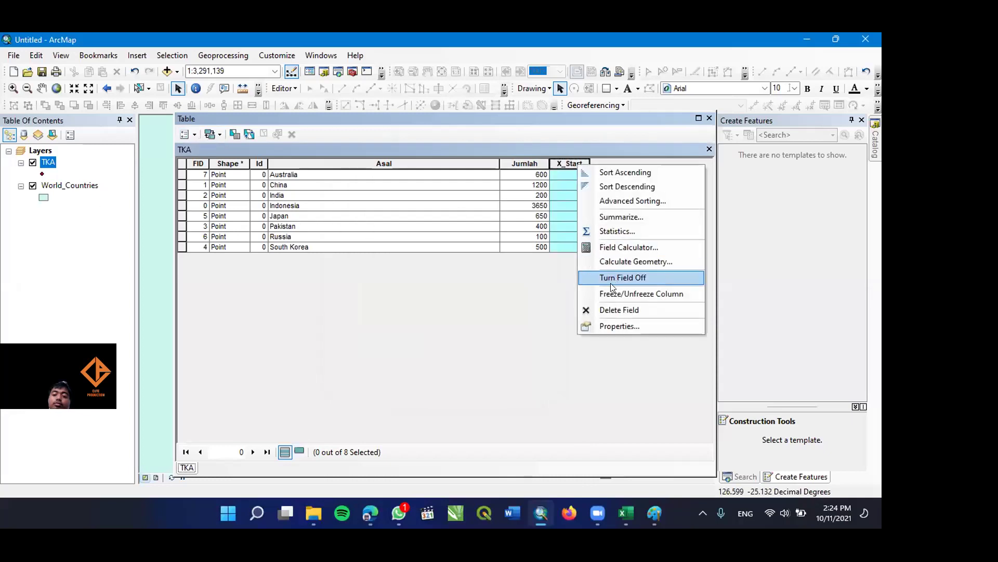
click(592, 311)
click(487, 323)
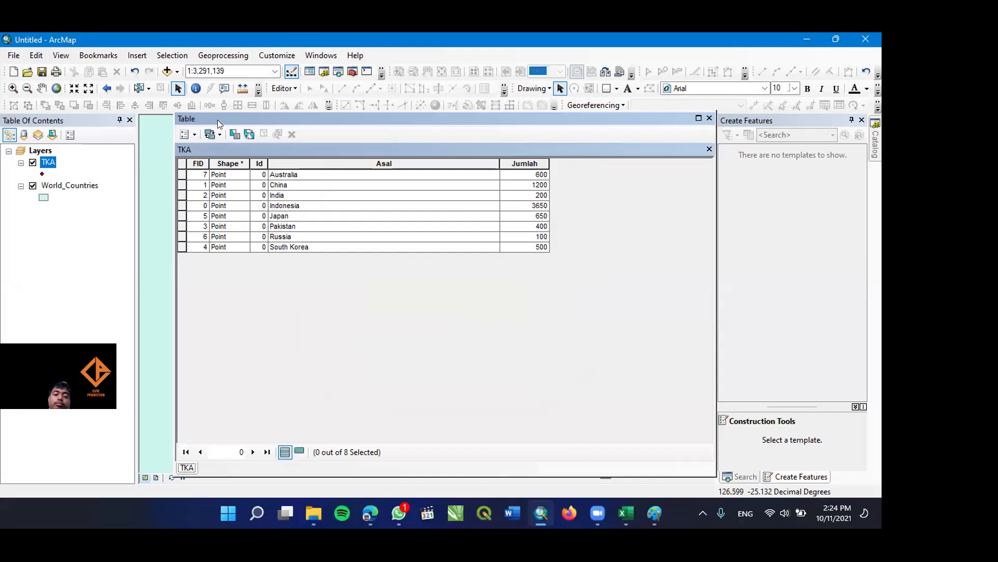
Add a field named X_start of type Double to the TKA table.
click(193, 135)
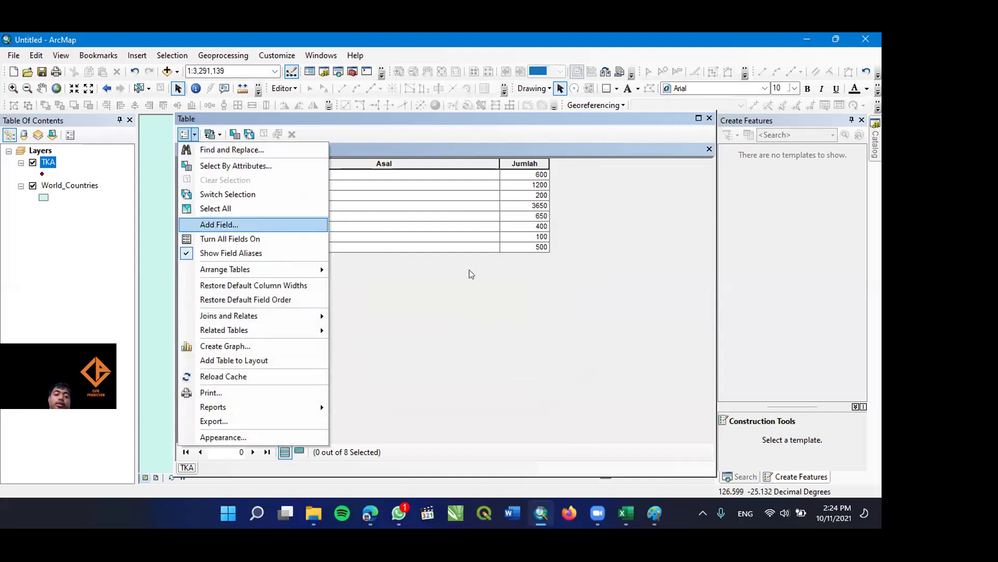
click(219, 224)
text(X_starts)
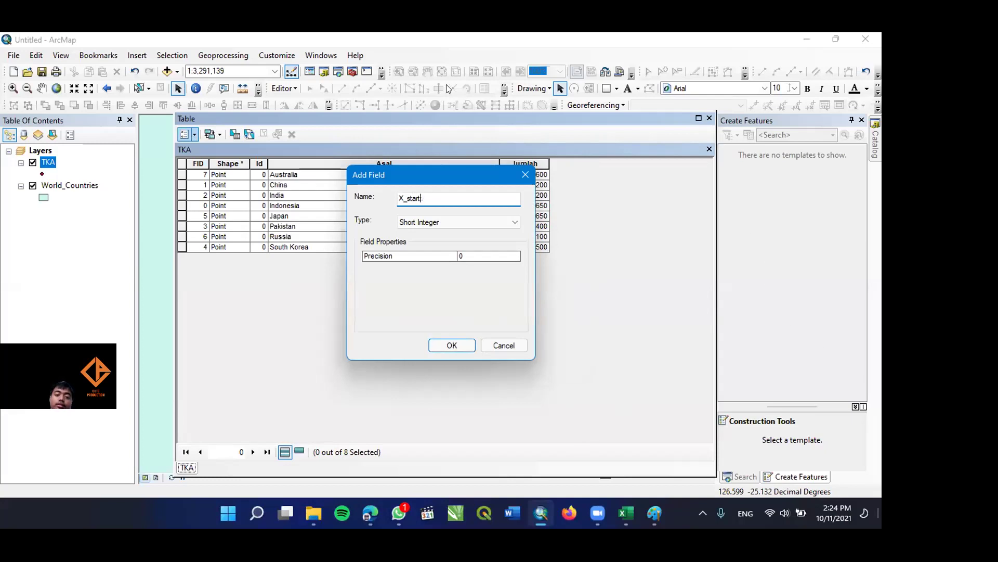
click(481, 220)
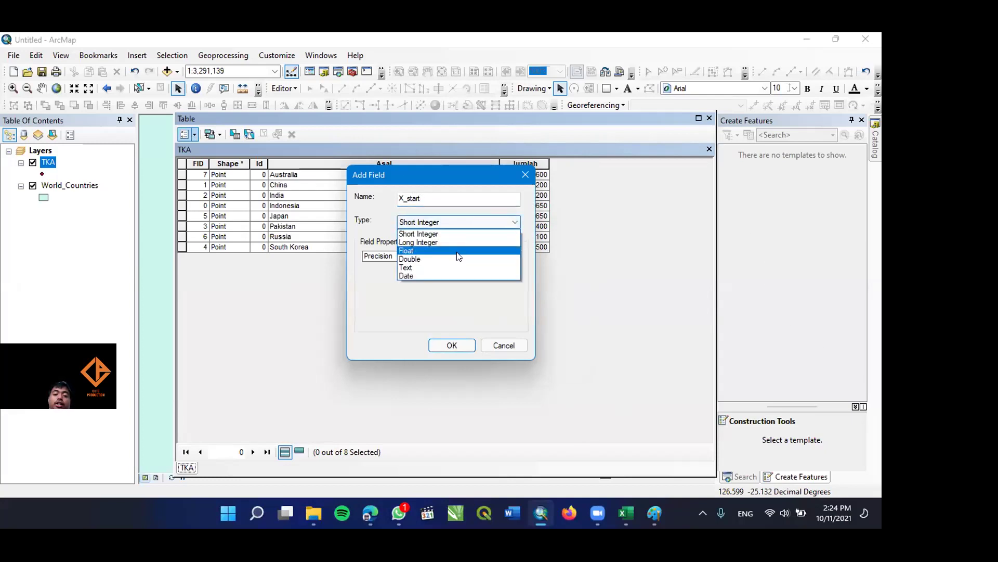
click(456, 251)
click(472, 220)
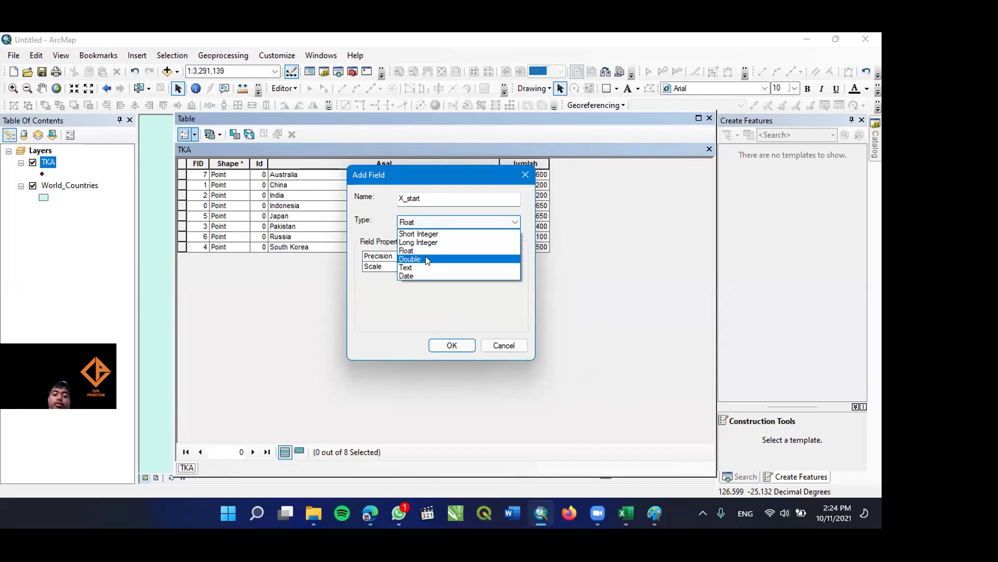
click(426, 259)
click(450, 345)
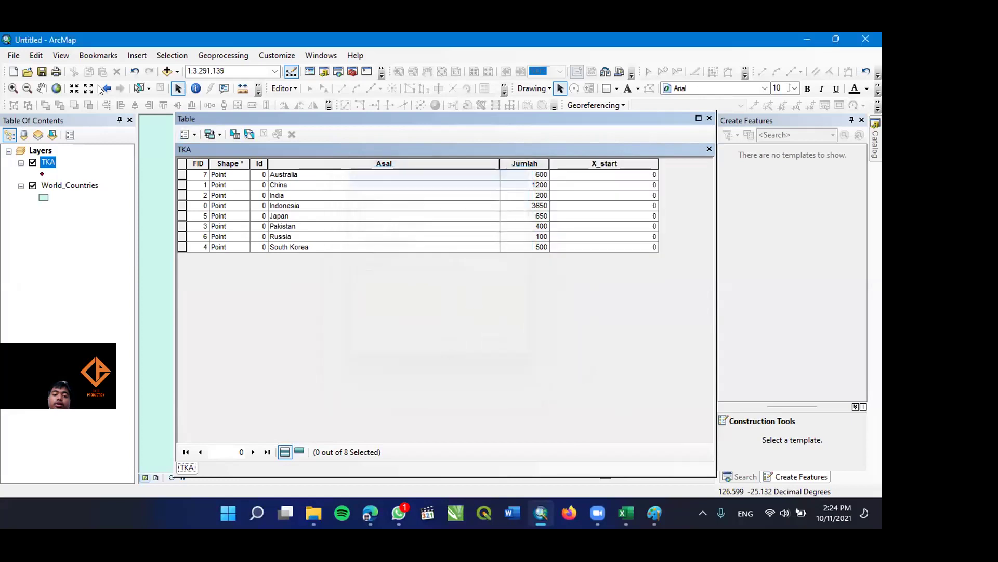
Add a field named Y_Start of type Double to the TKA table.
click(197, 134)
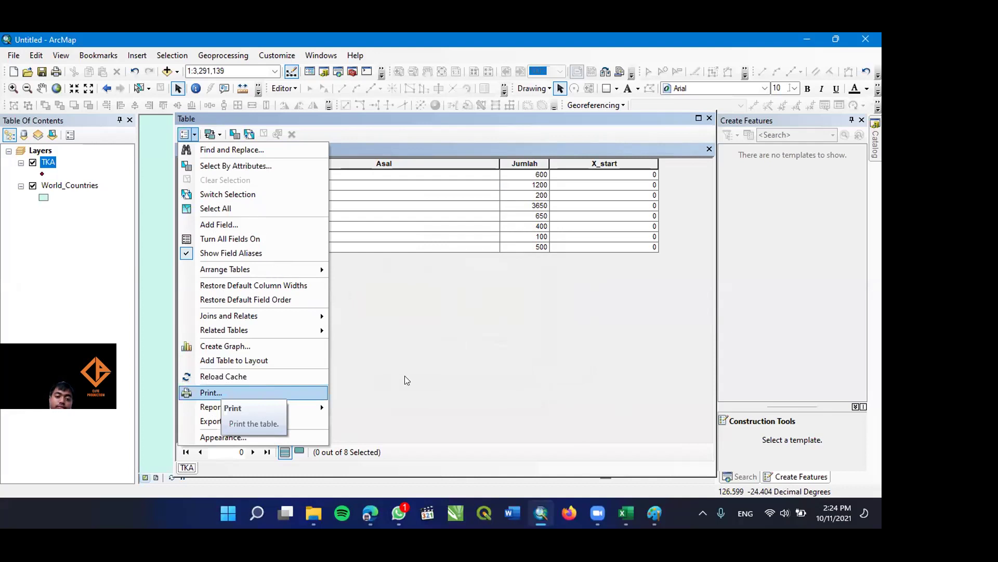
click(219, 224)
text(Y_Sta)
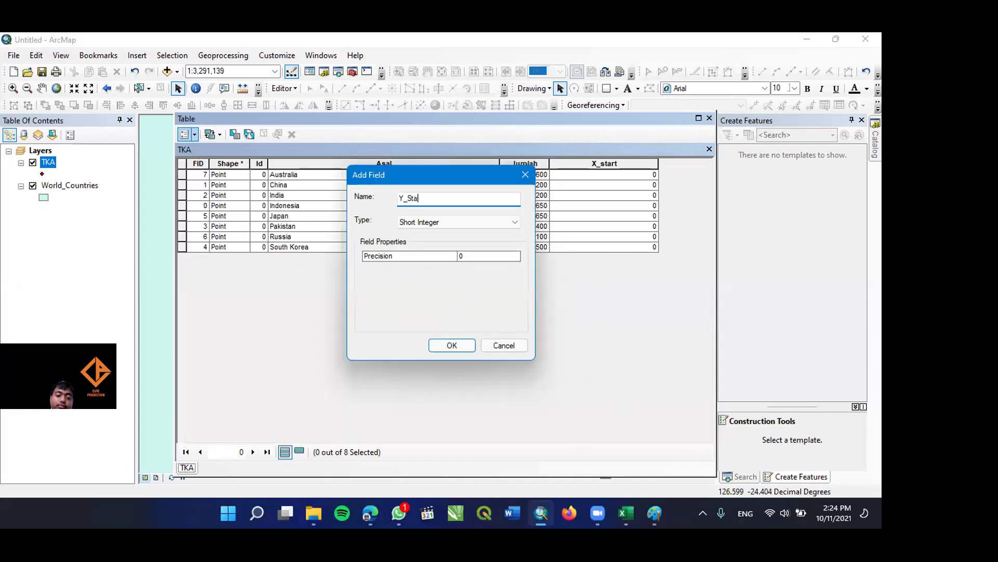
click(469, 222)
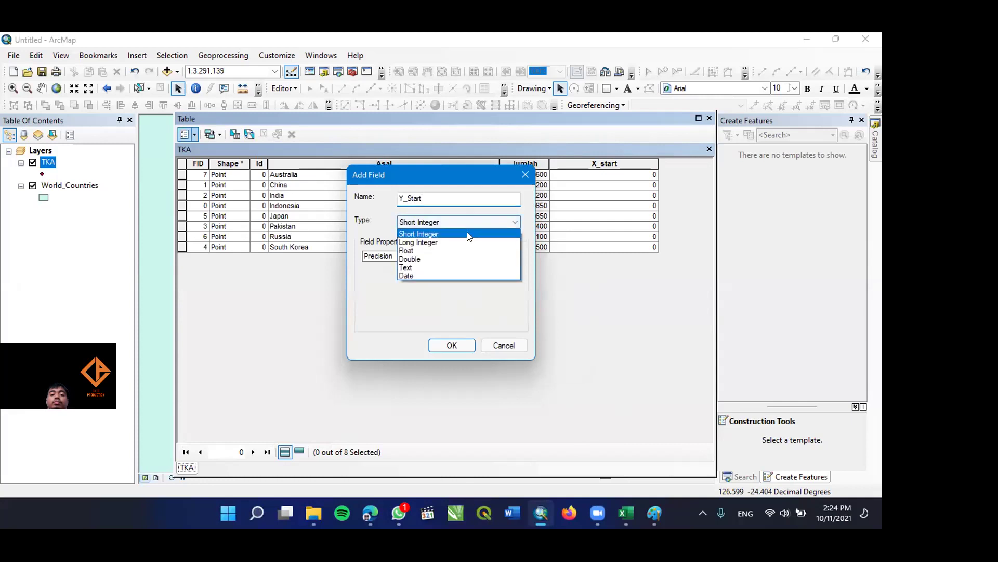
click(458, 259)
click(447, 346)
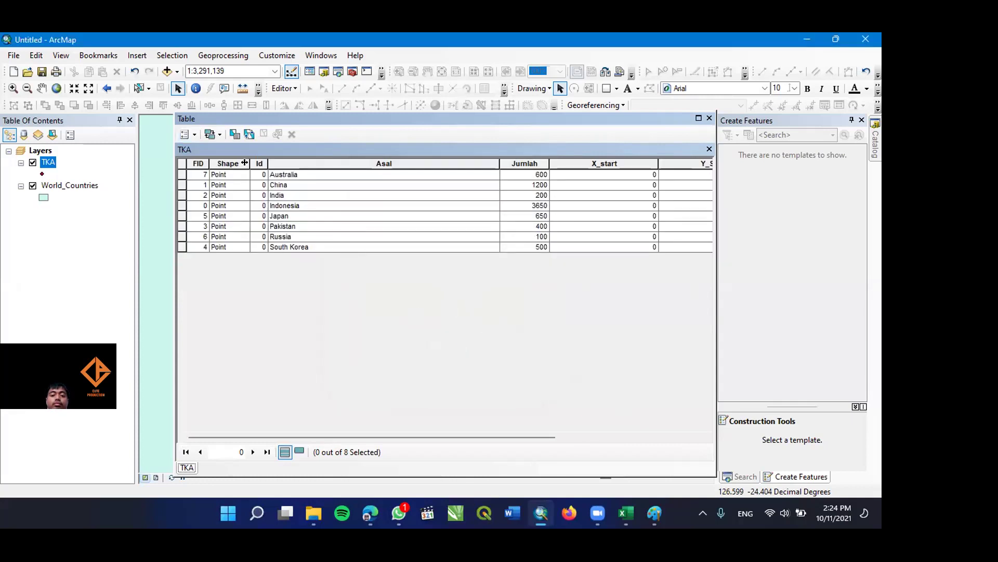
drag(387, 438, 533, 438)
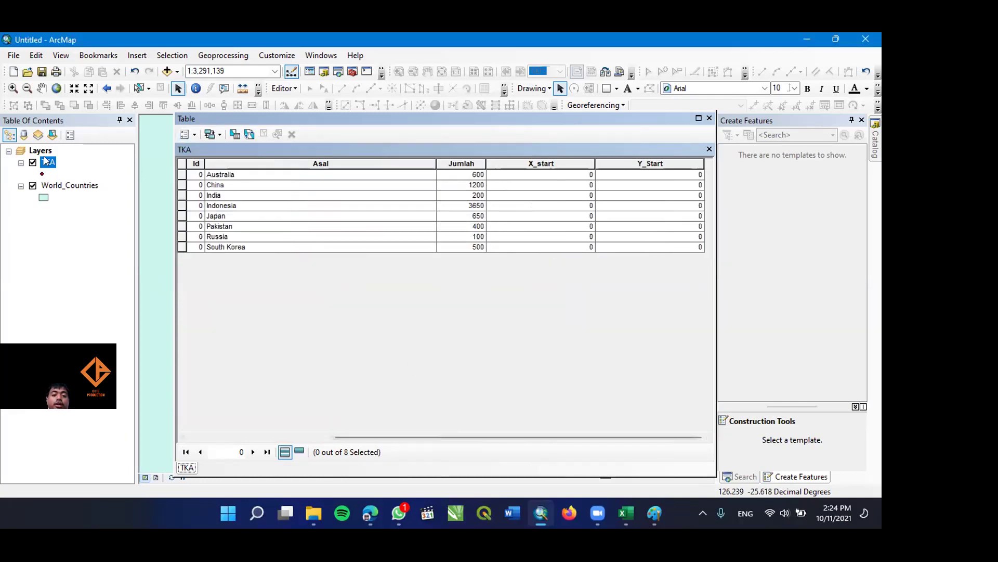
Add a field named X_End of type Double to the TKA table.
click(193, 134)
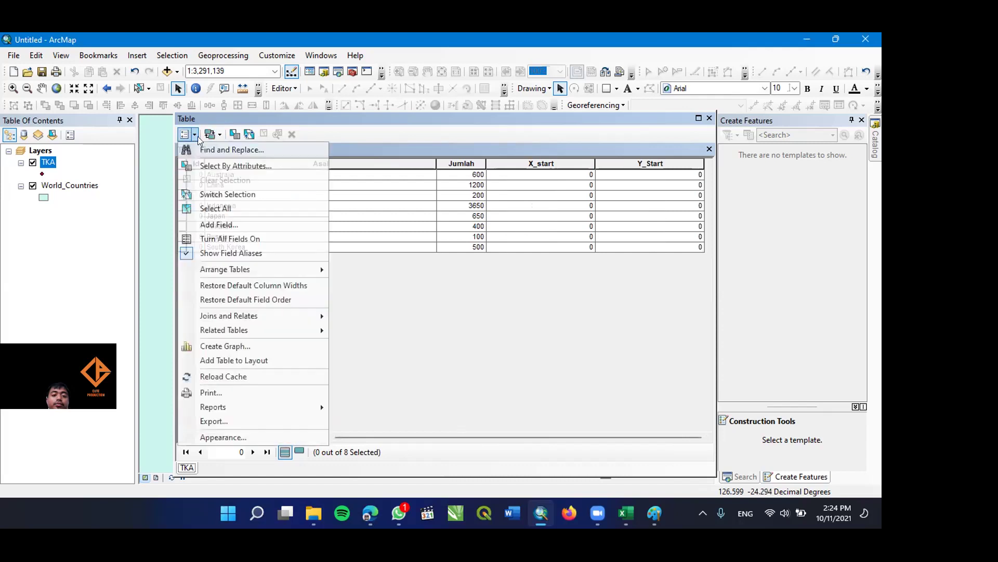
click(233, 229)
text(Y)
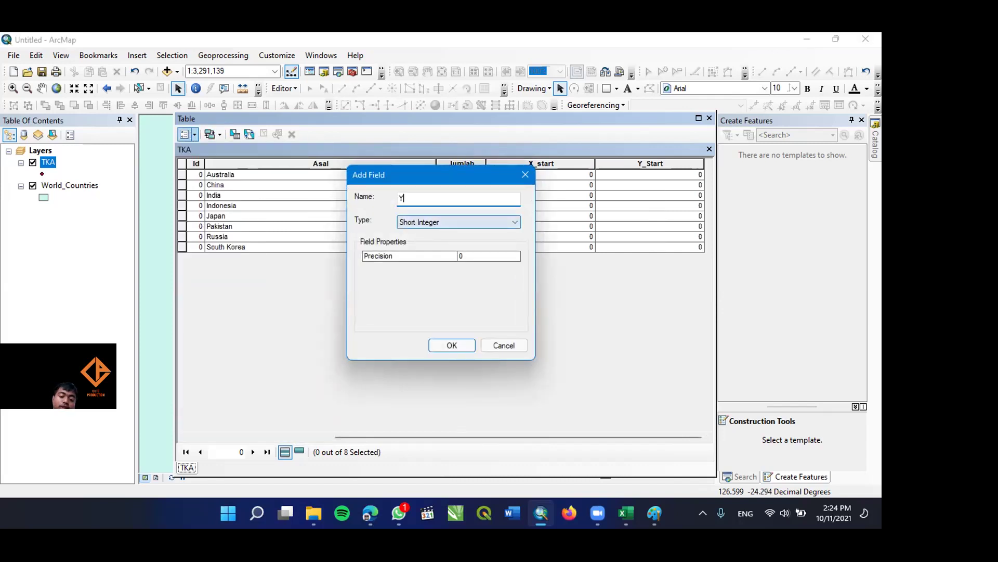
key(BackSpace)
text(X_End)
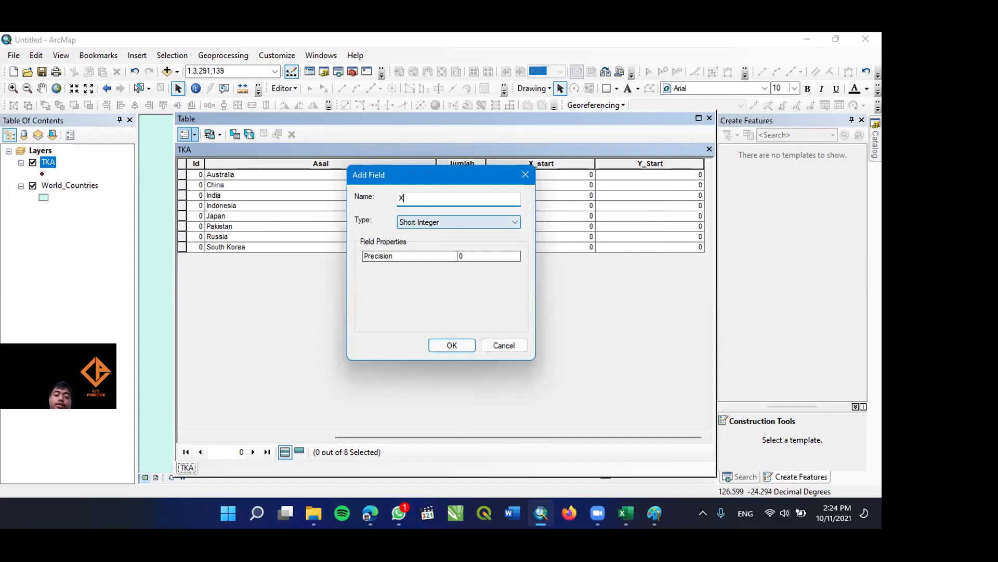
click(420, 223)
click(457, 257)
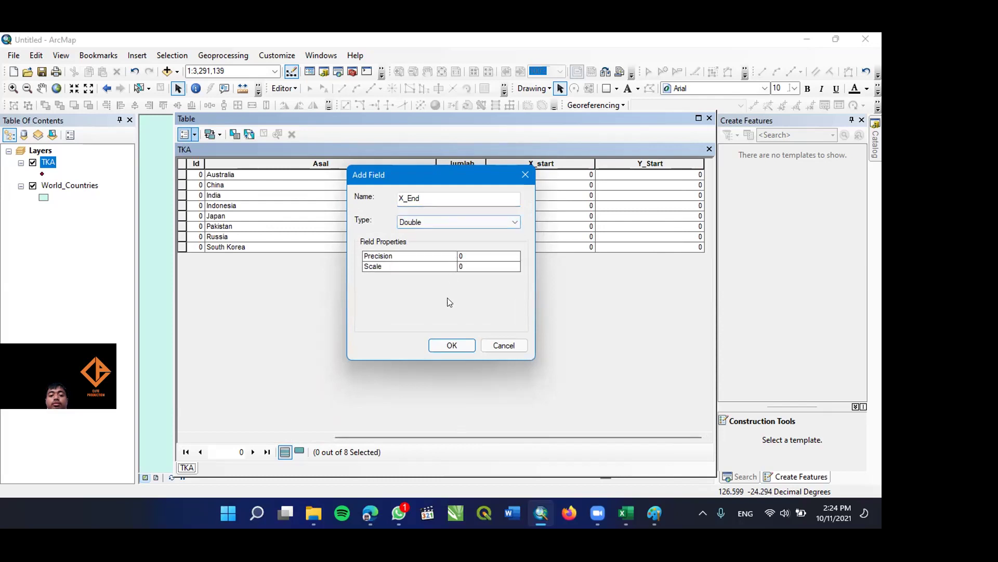
click(459, 345)
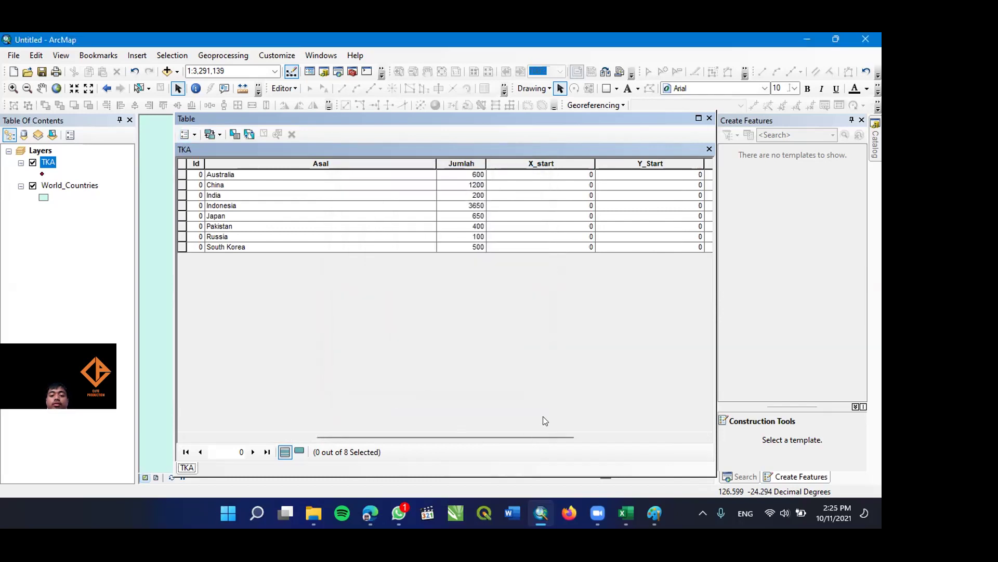
drag(523, 437, 664, 423)
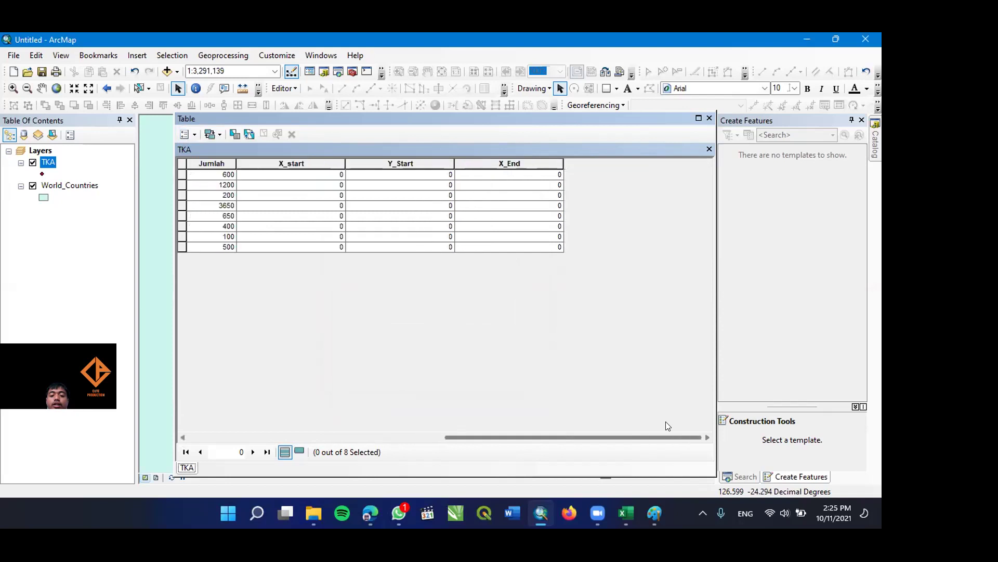
Add a field named Y_End of type Double to the TKA table and close the table.
click(191, 137)
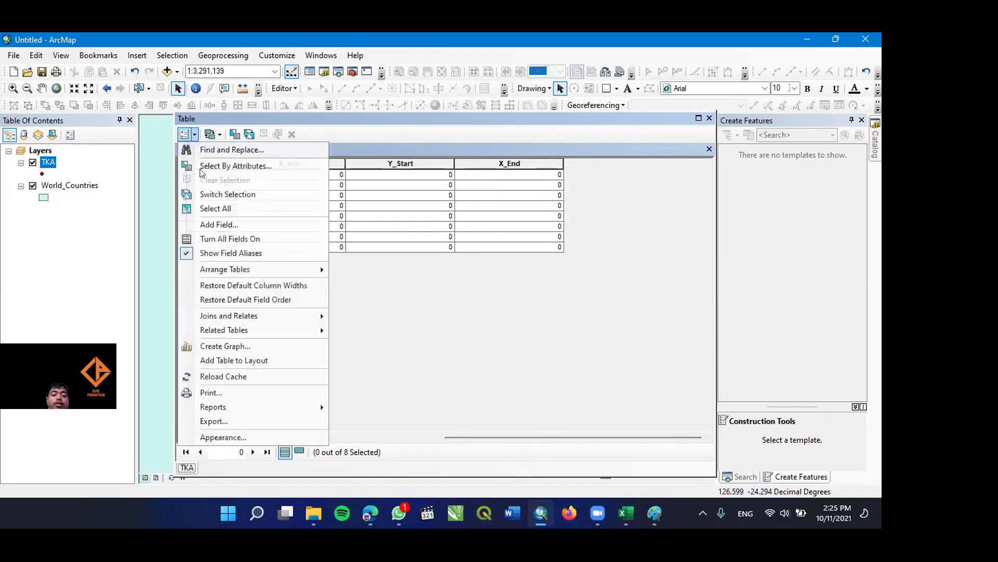
click(219, 224)
text(Y_)
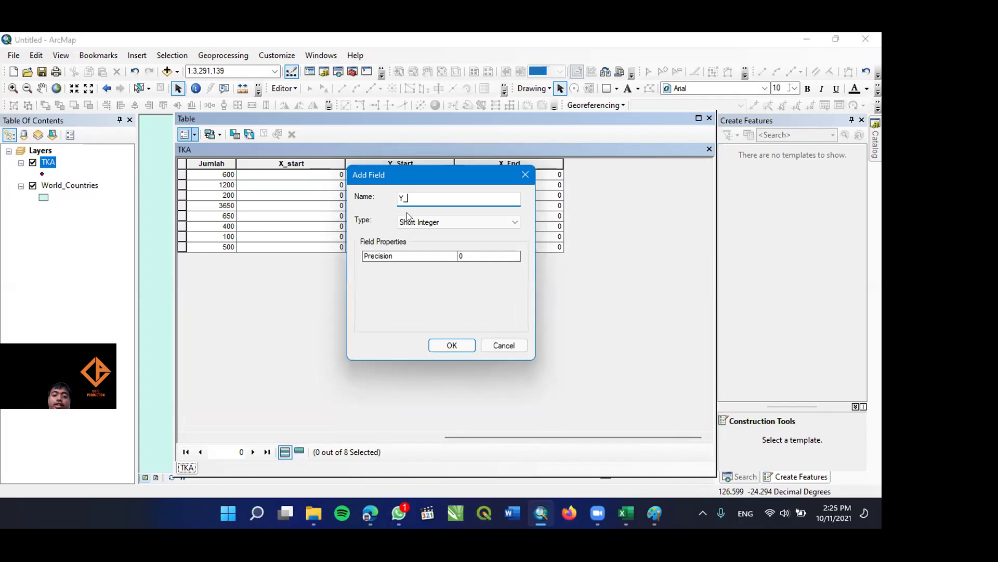
text(End)
click(416, 222)
click(422, 248)
click(420, 222)
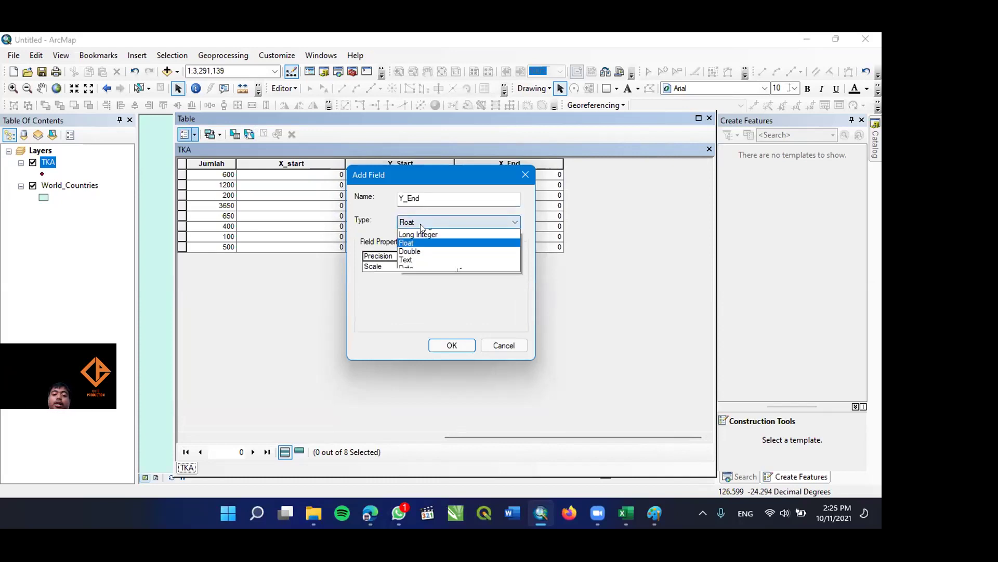
click(421, 265)
click(452, 345)
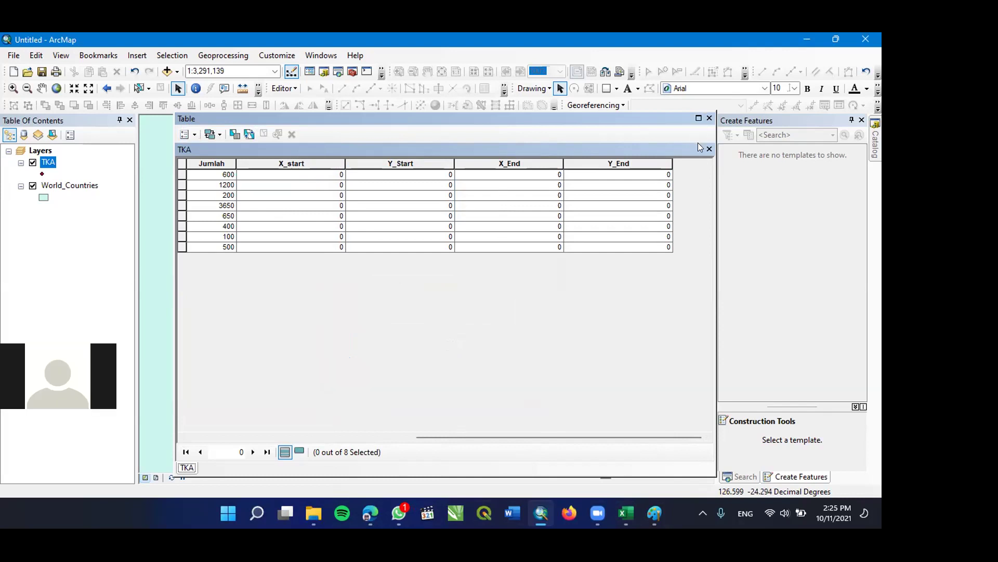
click(710, 119)
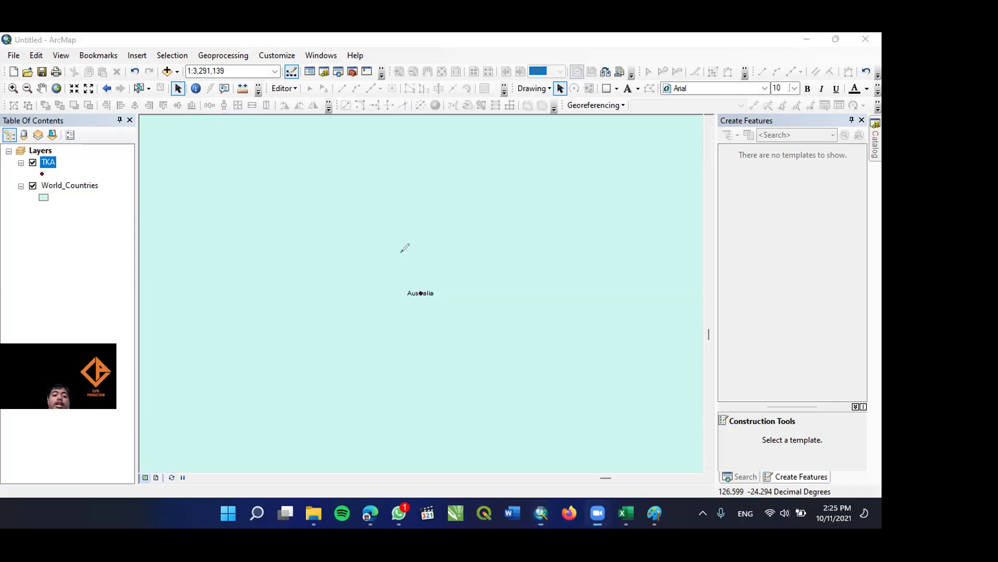
drag(415, 262, 415, 260)
drag(566, 197, 571, 196)
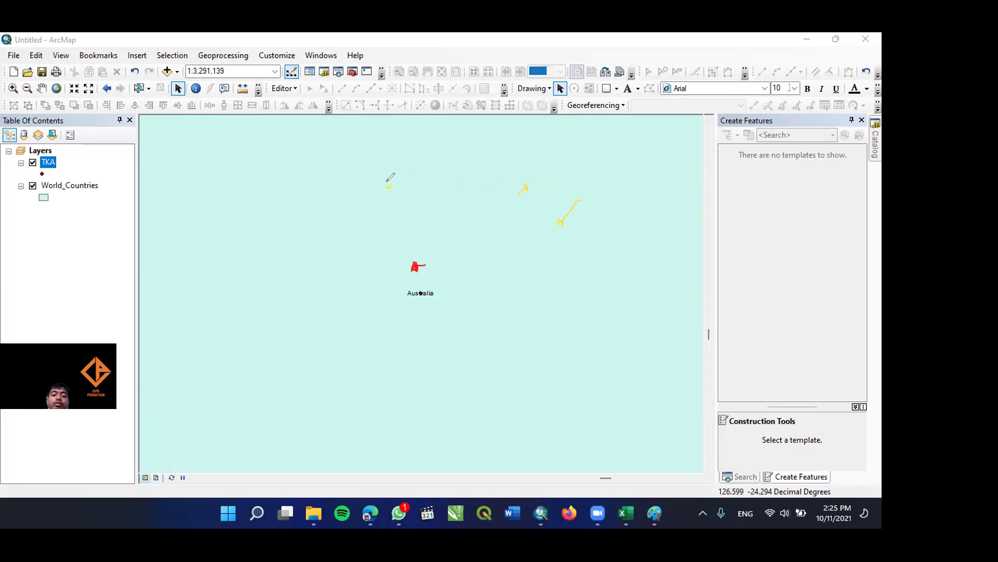
drag(307, 287, 301, 299)
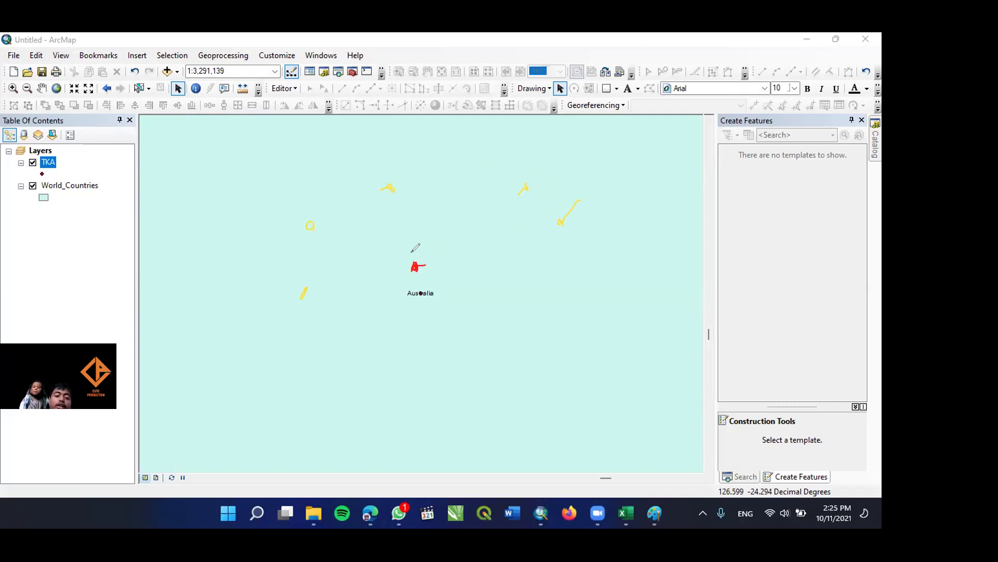
drag(417, 263, 572, 212)
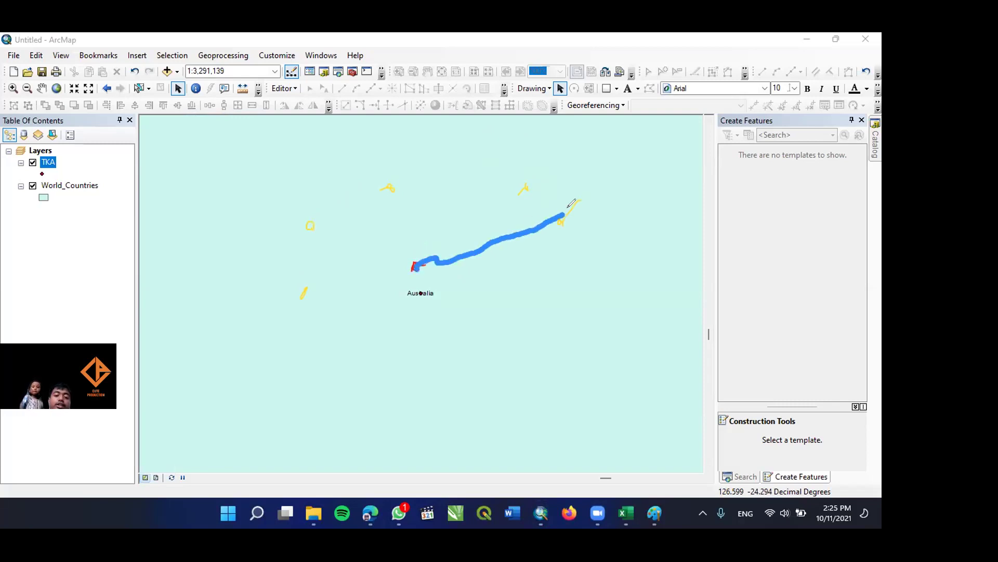
mouse_move(416, 266)
mouse_down()
mouse_move(500, 179)
mouse_move(525, 186)
mouse_up()
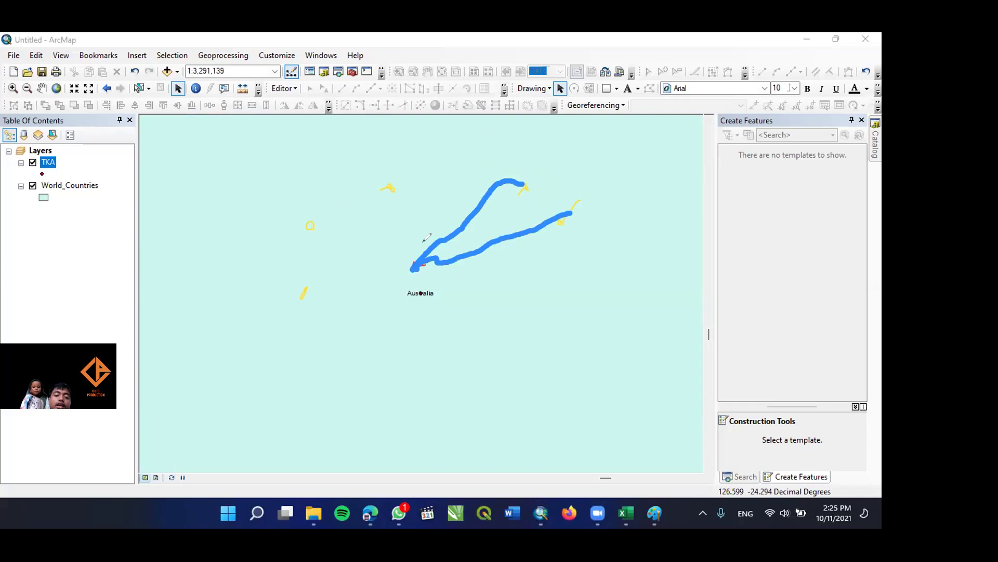
mouse_move(419, 263)
mouse_down()
mouse_move(412, 213)
mouse_move(391, 185)
mouse_up()
mouse_move(420, 258)
mouse_down()
mouse_move(340, 216)
mouse_move(318, 215)
mouse_up()
mouse_move(420, 264)
mouse_down()
mouse_move(341, 273)
mouse_move(316, 299)
mouse_move(311, 293)
mouse_move(357, 306)
mouse_up()
mouse_move(321, 209)
mouse_down()
mouse_move(285, 205)
mouse_move(319, 209)
mouse_move(306, 224)
mouse_move(328, 240)
mouse_up()
key(ctrl+z)
mouse_move(385, 203)
mouse_down()
mouse_move(391, 191)
mouse_move(411, 197)
mouse_up()
mouse_move(512, 178)
mouse_down()
mouse_move(511, 194)
mouse_move(565, 219)
mouse_up()
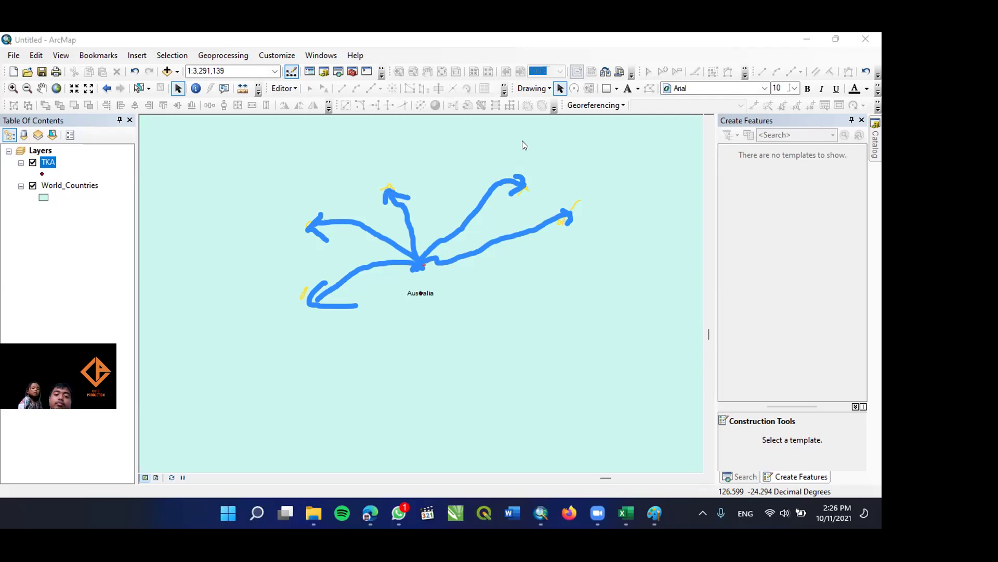
mouse_move(415, 247)
mouse_down()
mouse_move(433, 271)
mouse_move(423, 240)
mouse_move(418, 248)
mouse_up()
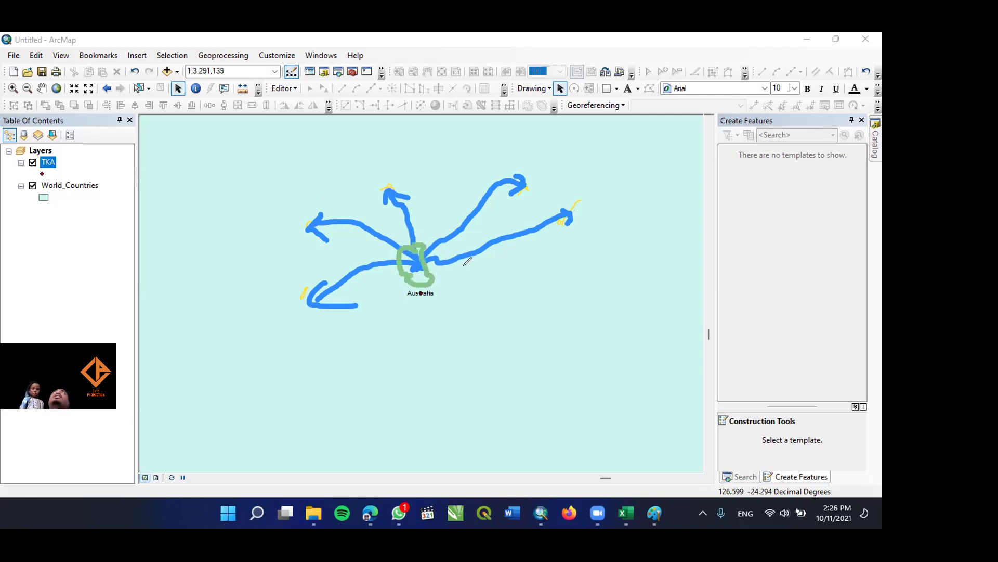
mouse_move(595, 231)
mouse_down()
mouse_move(545, 164)
mouse_move(421, 155)
mouse_move(309, 200)
mouse_move(275, 263)
mouse_move(304, 288)
mouse_move(345, 286)
mouse_move(389, 210)
mouse_move(461, 195)
mouse_move(599, 242)
mouse_up()
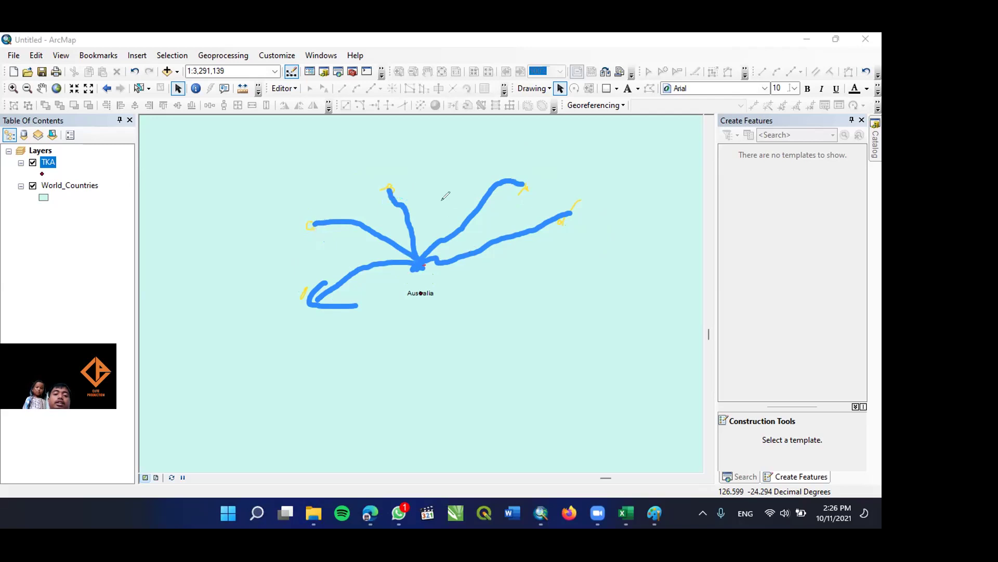
mouse_move(391, 253)
mouse_down()
mouse_move(412, 263)
mouse_move(394, 269)
mouse_up()
mouse_move(415, 228)
mouse_down()
mouse_move(442, 227)
mouse_move(431, 244)
mouse_move(445, 243)
mouse_move(448, 285)
mouse_up()
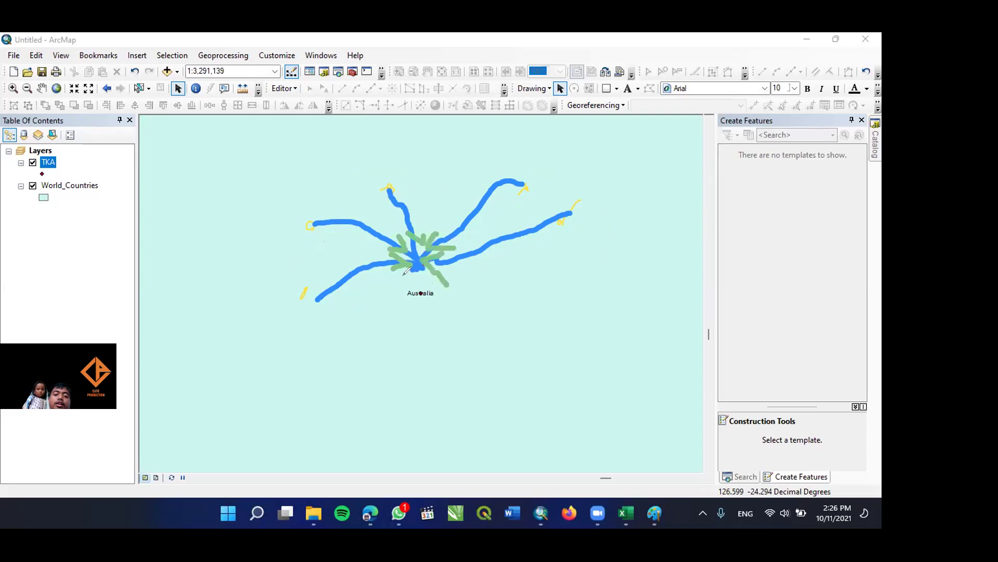
mouse_move(304, 322)
mouse_down()
mouse_move(277, 257)
mouse_move(326, 189)
mouse_move(439, 133)
mouse_move(555, 153)
mouse_move(600, 212)
mouse_move(555, 241)
mouse_move(514, 204)
mouse_move(464, 189)
mouse_move(379, 210)
mouse_move(310, 308)
mouse_move(444, 391)
mouse_up()
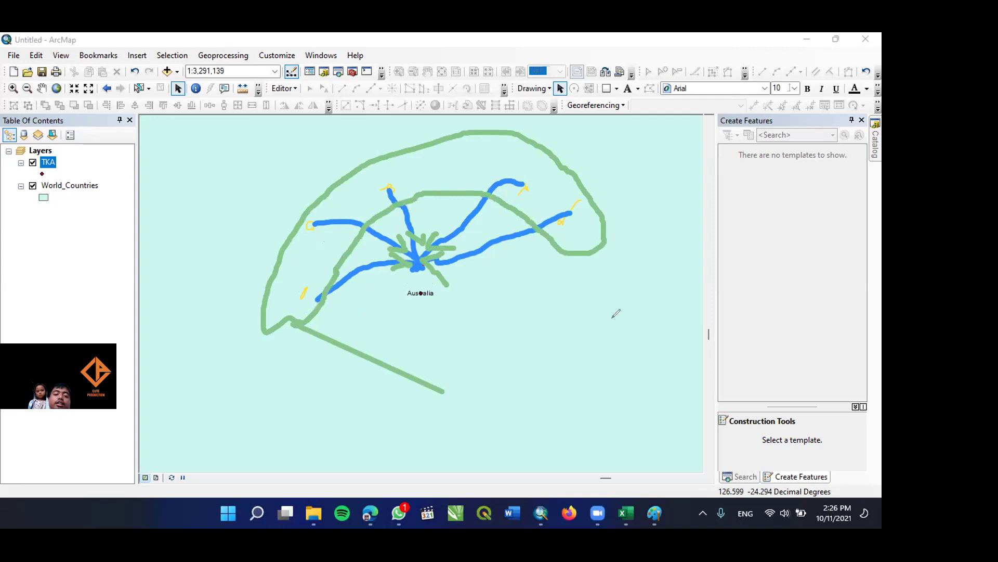
mouse_move(478, 249)
mouse_down()
mouse_move(381, 262)
mouse_move(473, 237)
mouse_up()
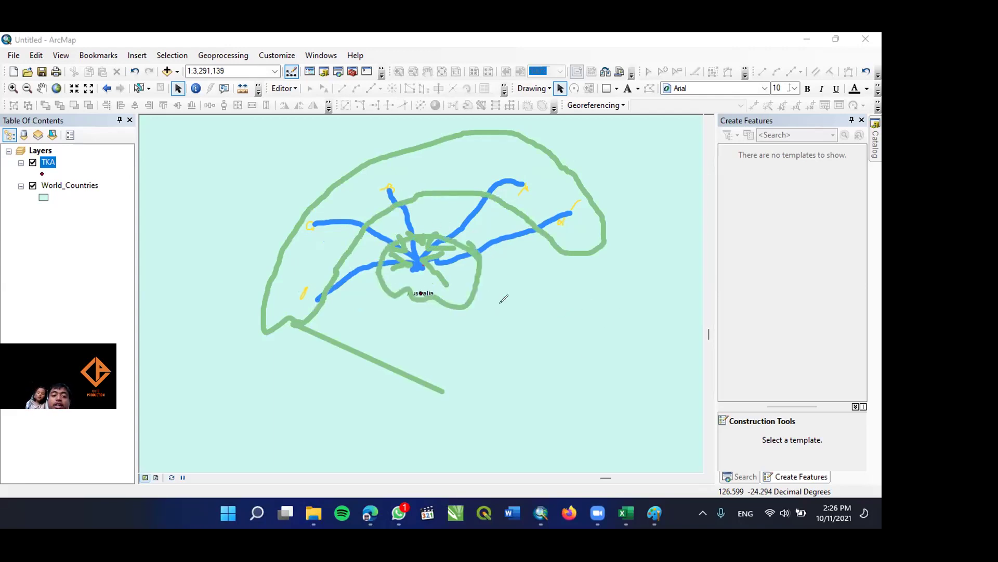
key(ctrl+z)
key(ctrl+z)
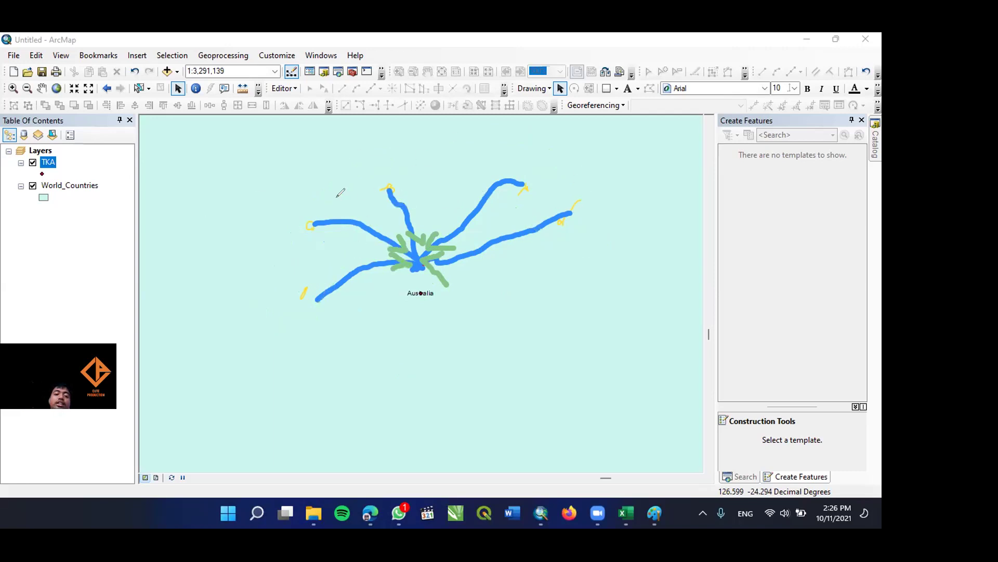
mouse_move(345, 298)
mouse_down()
mouse_move(347, 223)
mouse_move(402, 192)
mouse_move(594, 264)
mouse_move(567, 159)
mouse_move(432, 159)
mouse_move(226, 222)
mouse_move(228, 287)
mouse_move(275, 325)
mouse_move(339, 320)
mouse_move(336, 289)
mouse_up()
mouse_move(397, 225)
mouse_down()
mouse_move(382, 305)
mouse_move(453, 272)
mouse_move(424, 234)
mouse_move(379, 252)
mouse_move(441, 234)
mouse_up()
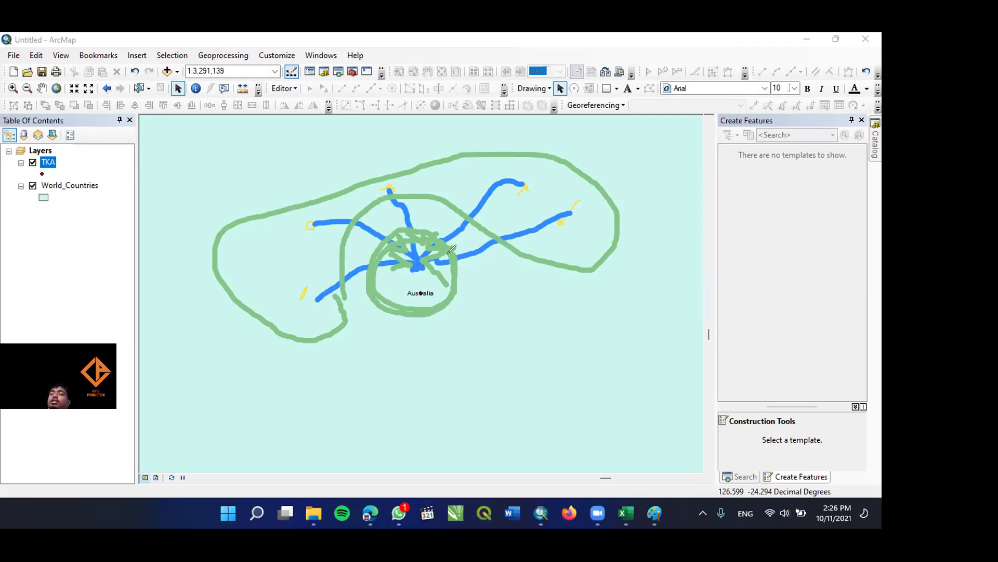
key(ctrl+z)
key(ctrl+z)
key(ctrl+z)
key(ctrl+z)
key(ctrl+z)
key(ctrl+z)
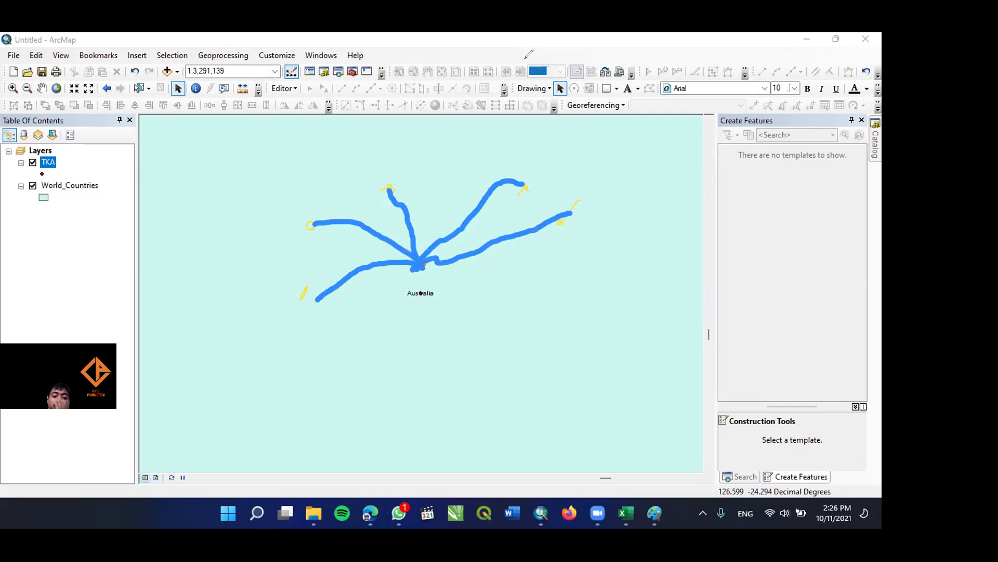
click(601, 511)
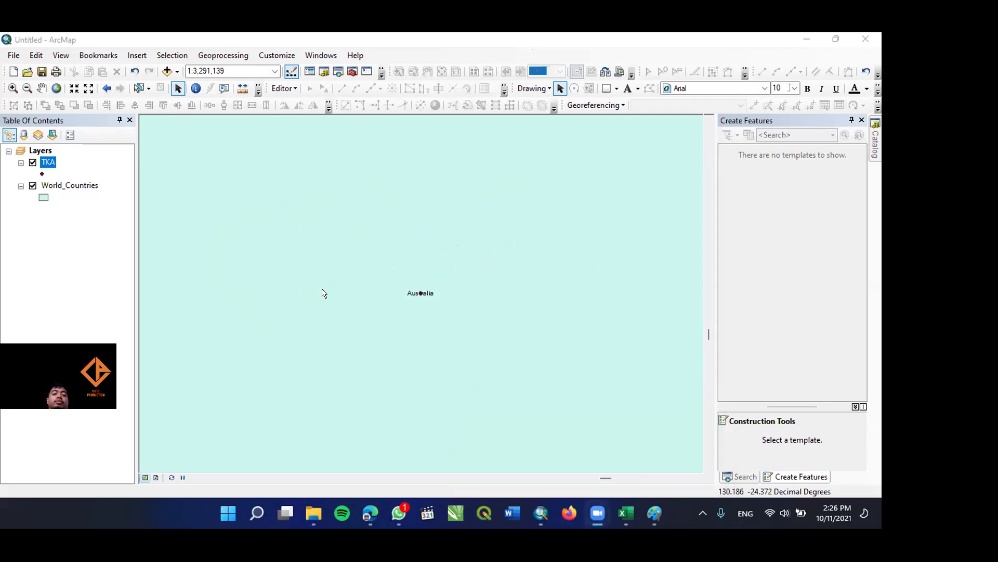
Open the attribute table of the TKA layer.
scroll(339, 291, down, 5)
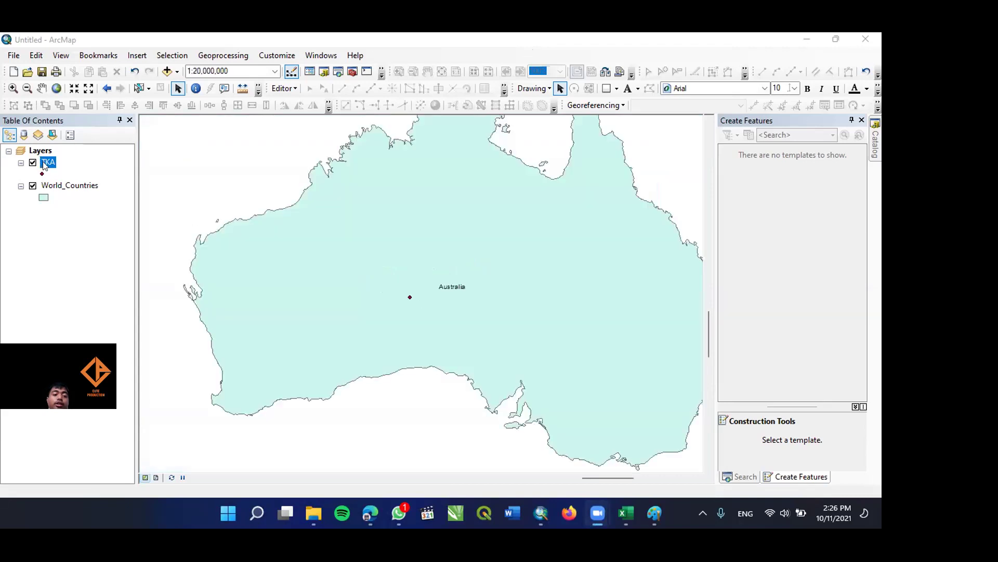
right_click(42, 161)
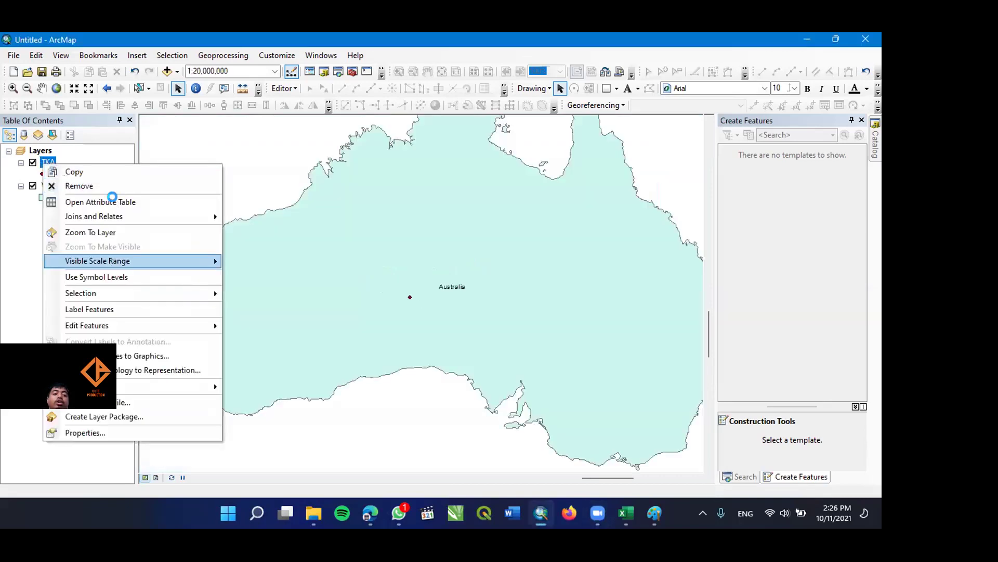
click(115, 202)
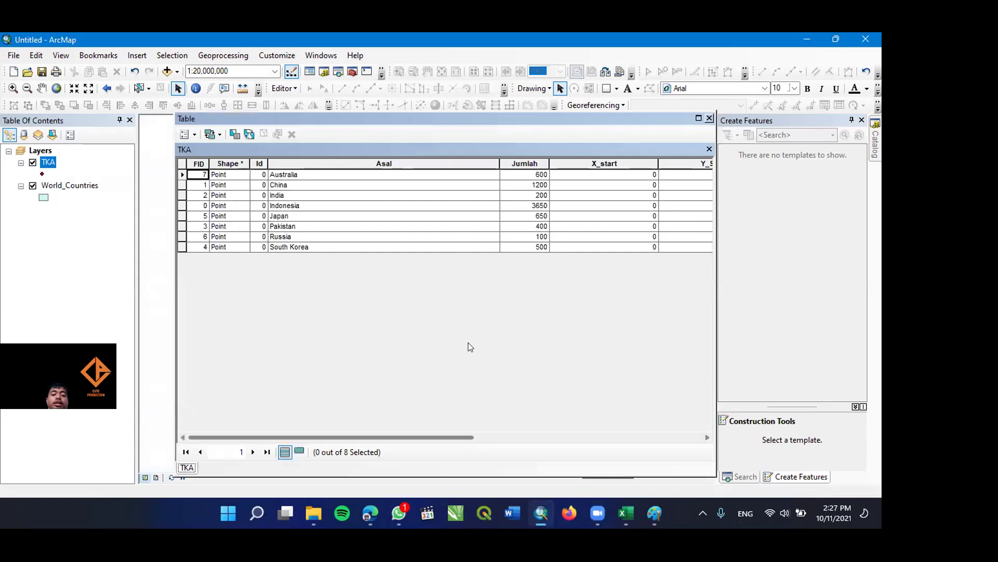
click(301, 164)
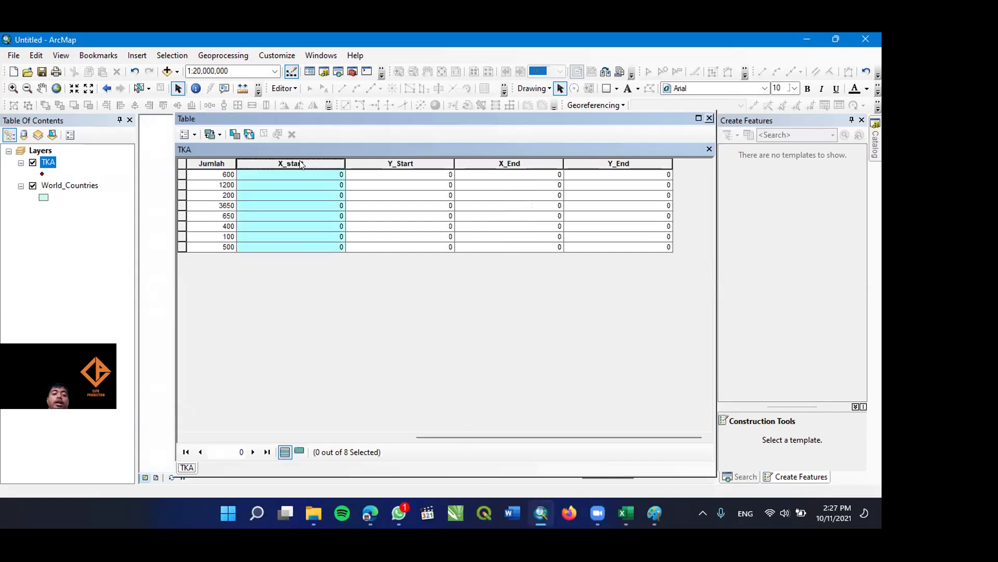
right_click(301, 164)
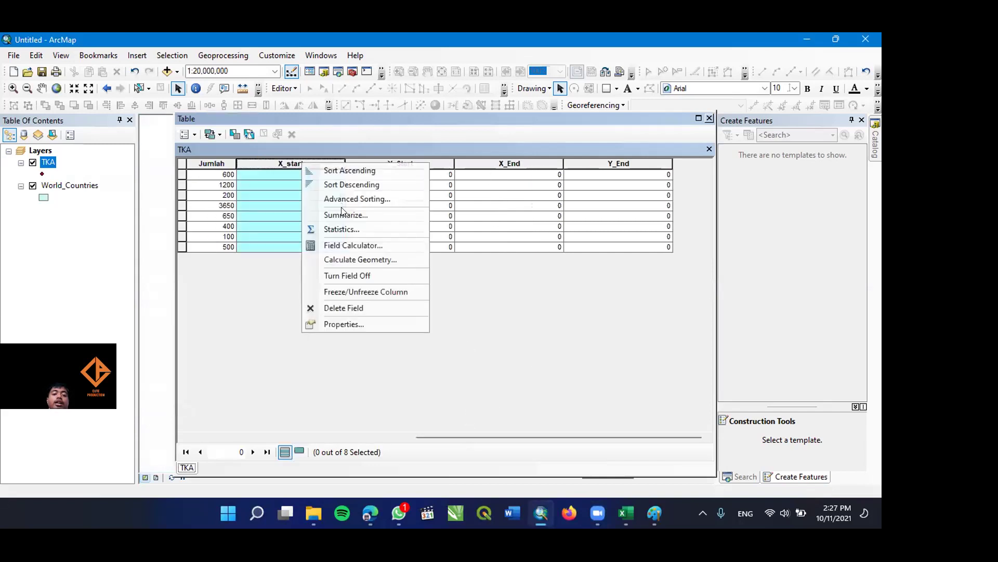
click(372, 259)
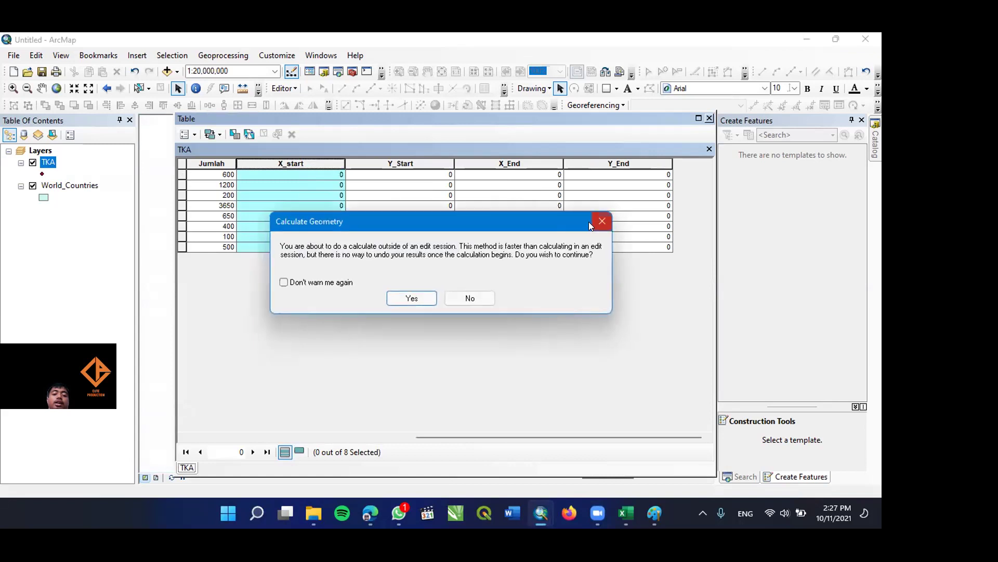
click(603, 221)
Calculate the X_start field as the X Coordinate of Point in decimal degrees, using the data source's coordinate system.
drag(436, 437, 322, 439)
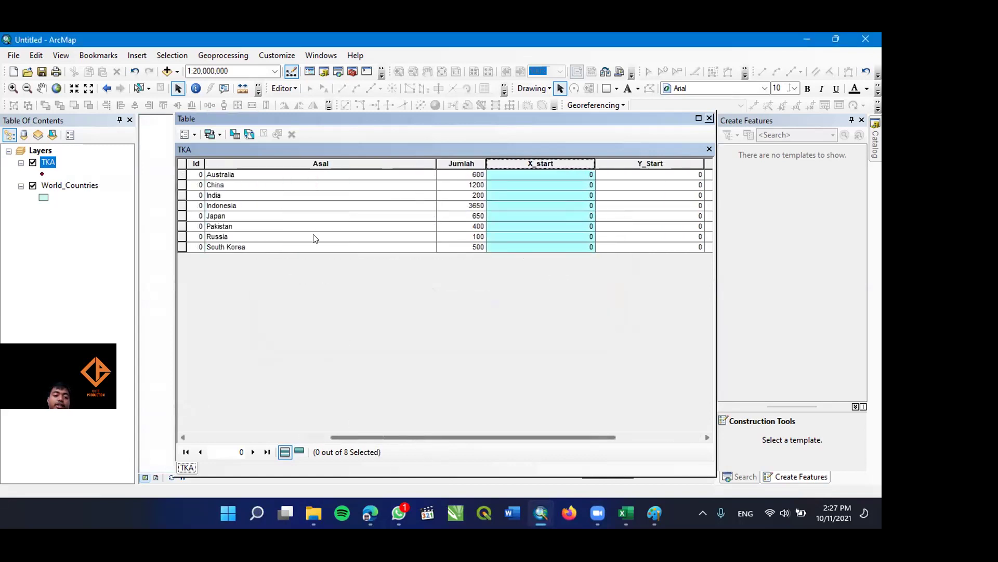
right_click(568, 163)
click(615, 263)
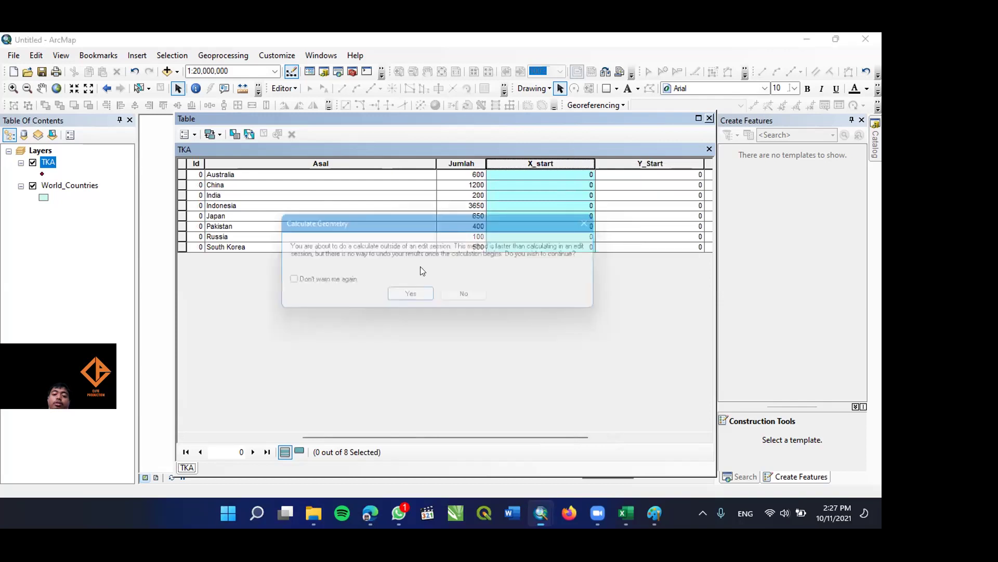
click(407, 298)
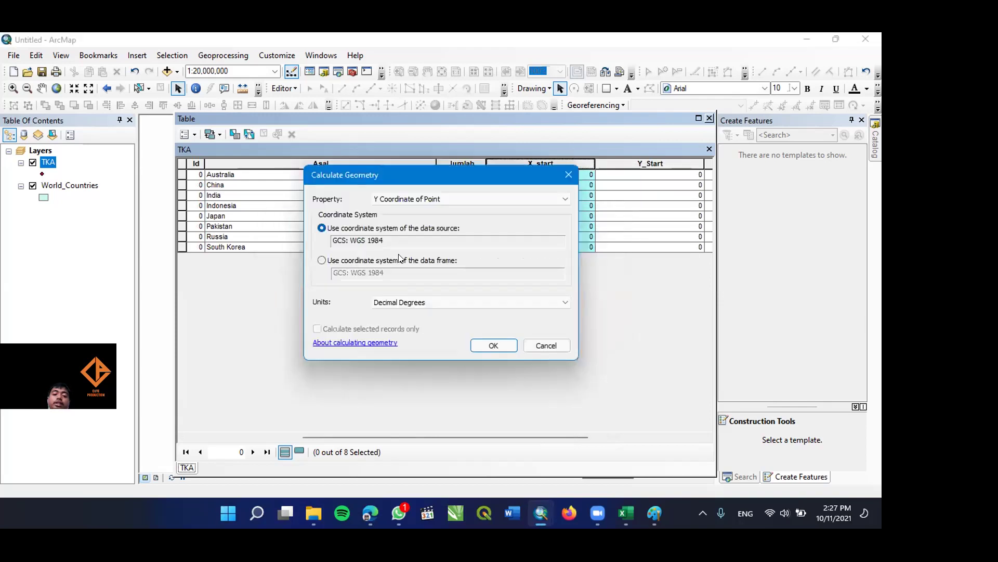
click(398, 199)
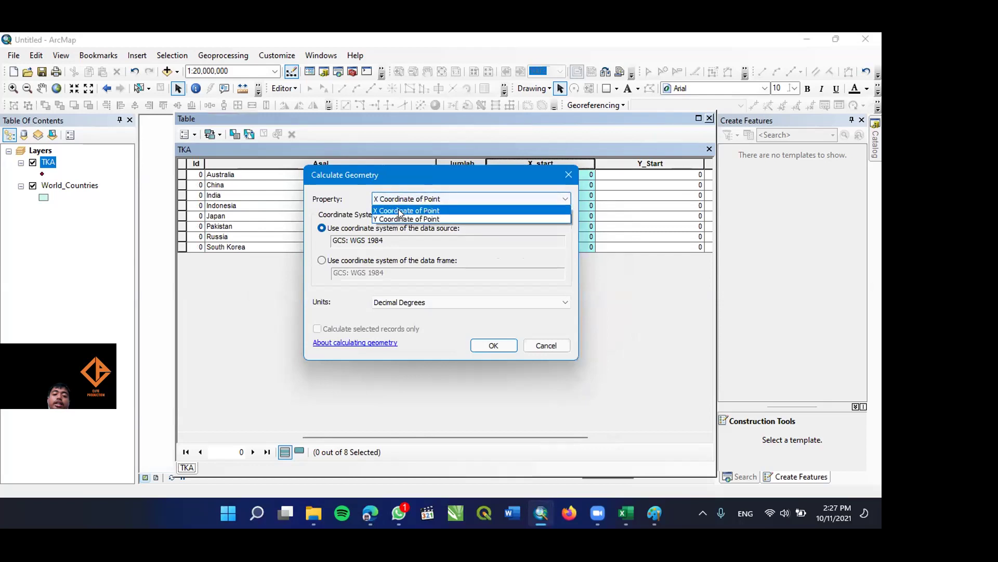
click(398, 209)
click(500, 339)
click(405, 302)
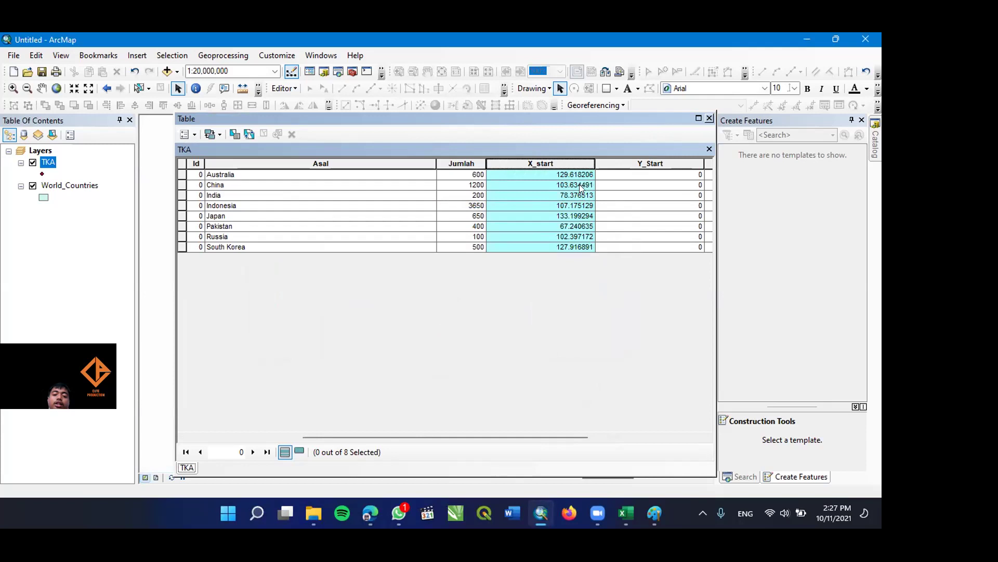
Calculate the Y_Start field as the Y Coordinate of Point in decimal degrees, using the data source's coordinate system.
click(608, 159)
right_click(609, 163)
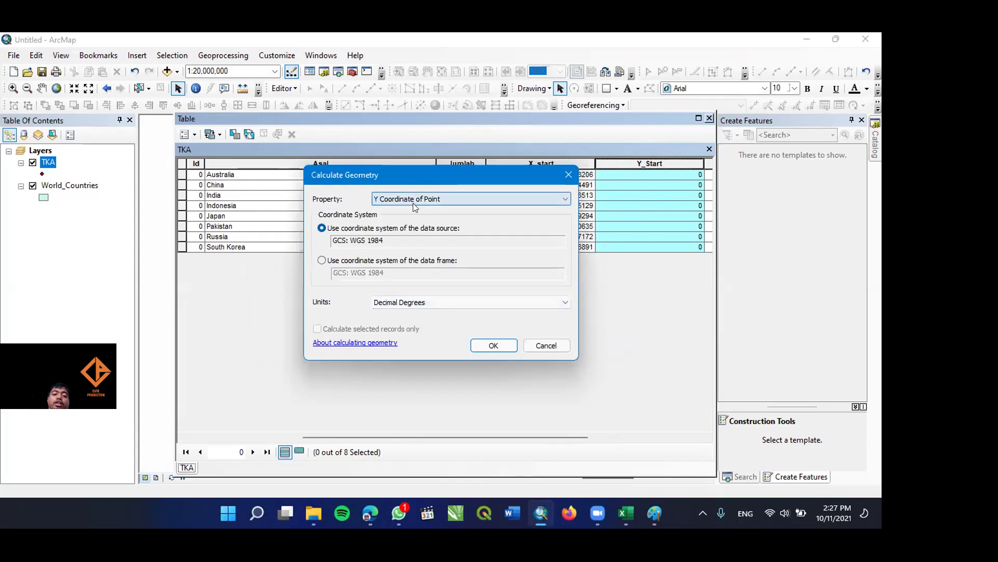
click(492, 346)
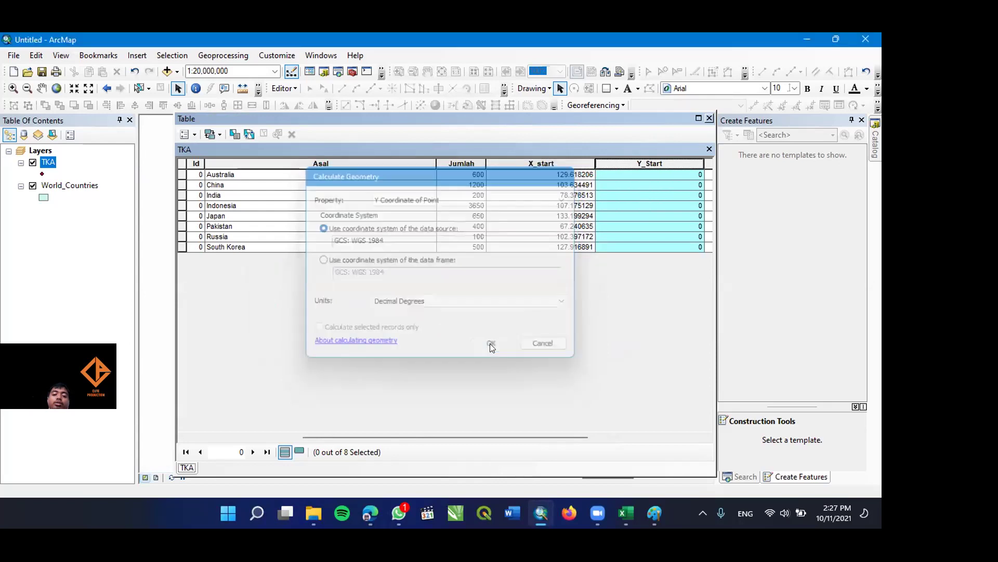
click(405, 299)
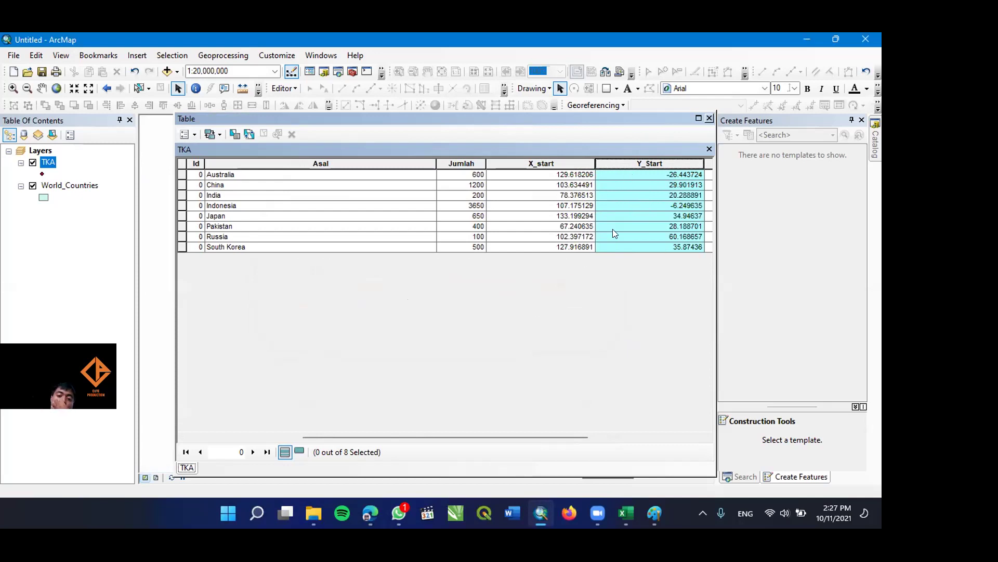
Select the X_End field in the TKA attribute table.
drag(445, 436, 578, 436)
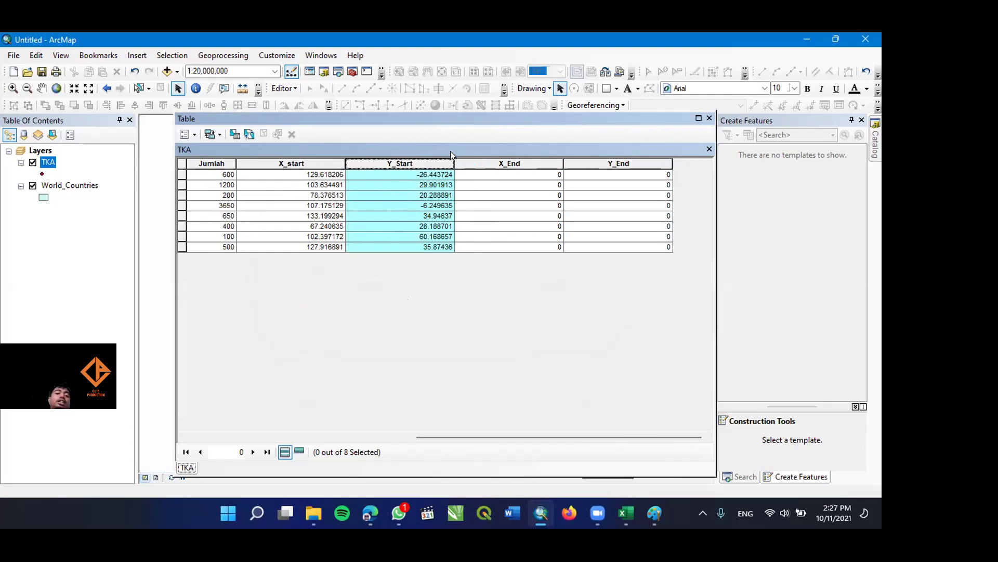
click(481, 165)
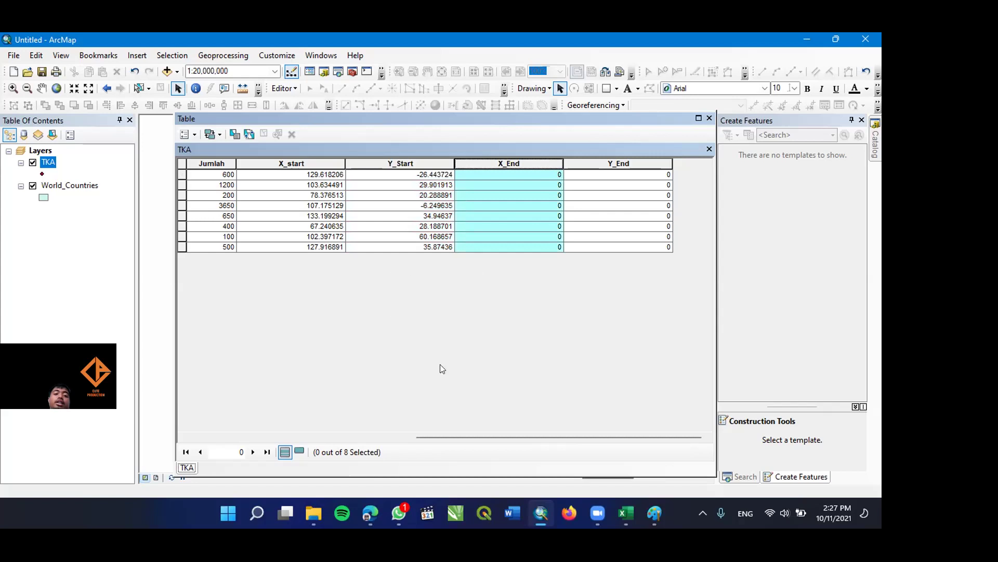
mouse_move(448, 431)
mouse_down()
mouse_move(409, 468)
mouse_move(375, 461)
mouse_move(454, 439)
mouse_up()
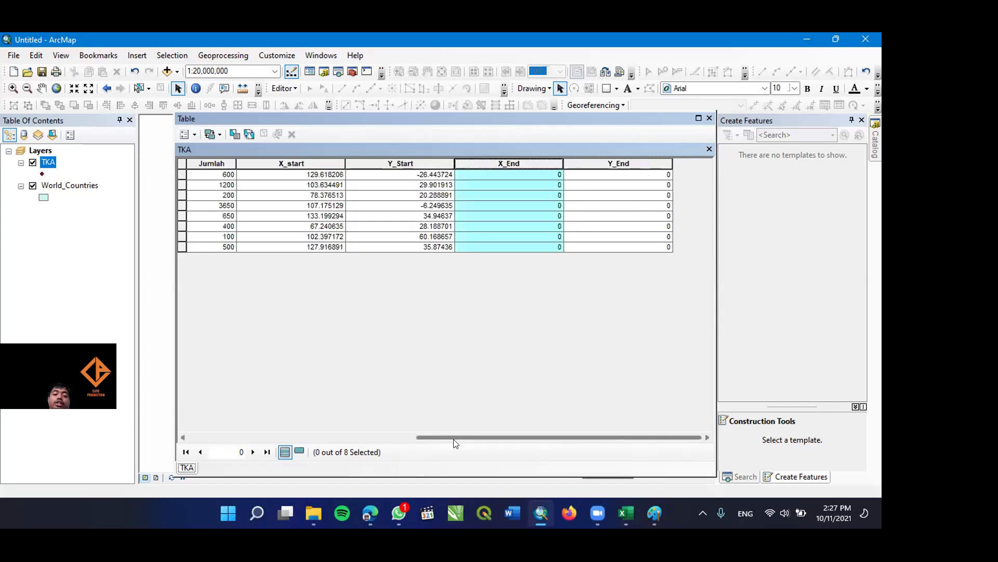
right_click(480, 161)
click(511, 259)
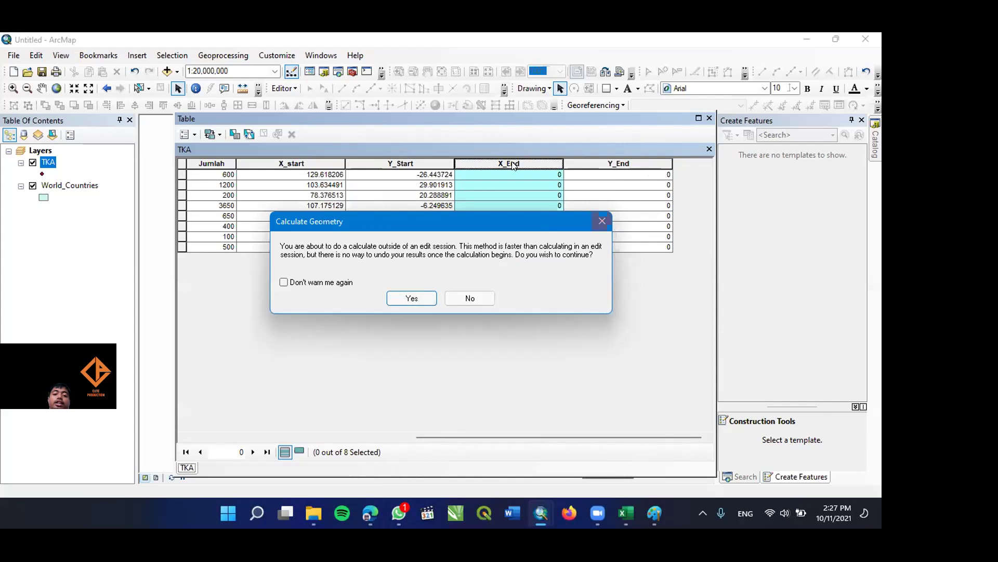
click(470, 298)
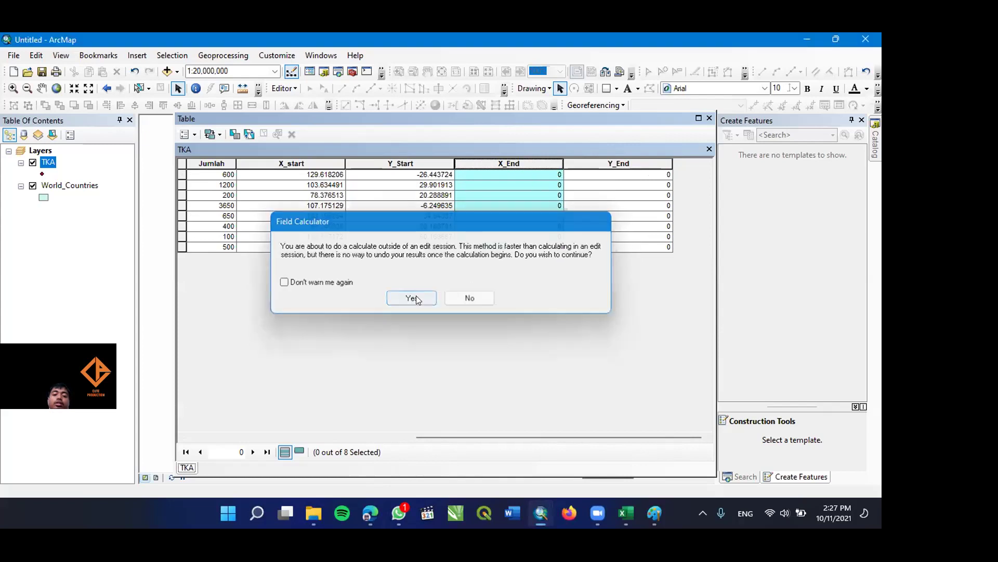
Fill the X_End field with 107.175129 for all TKA records using the Field Calculator.
click(415, 296)
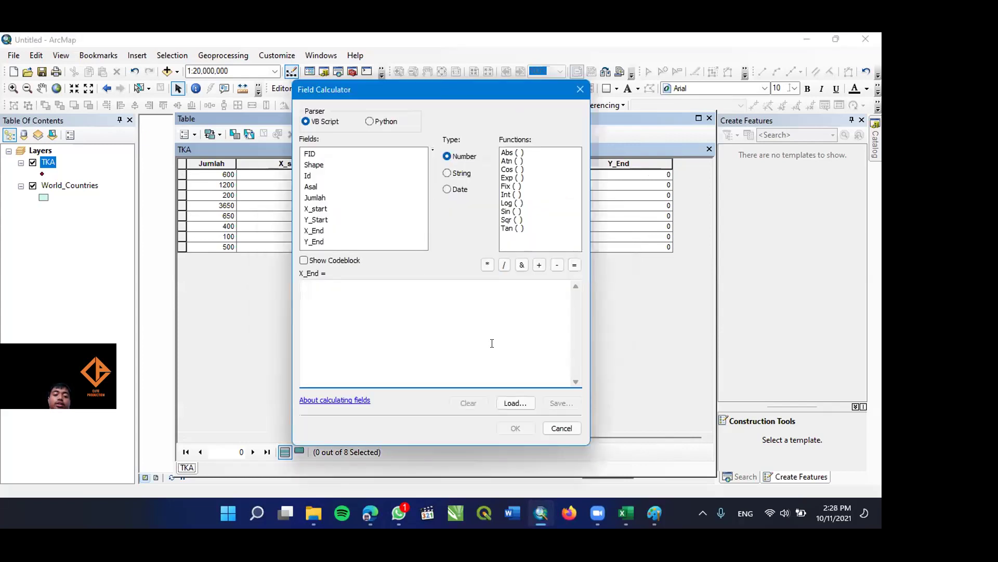
text(107)
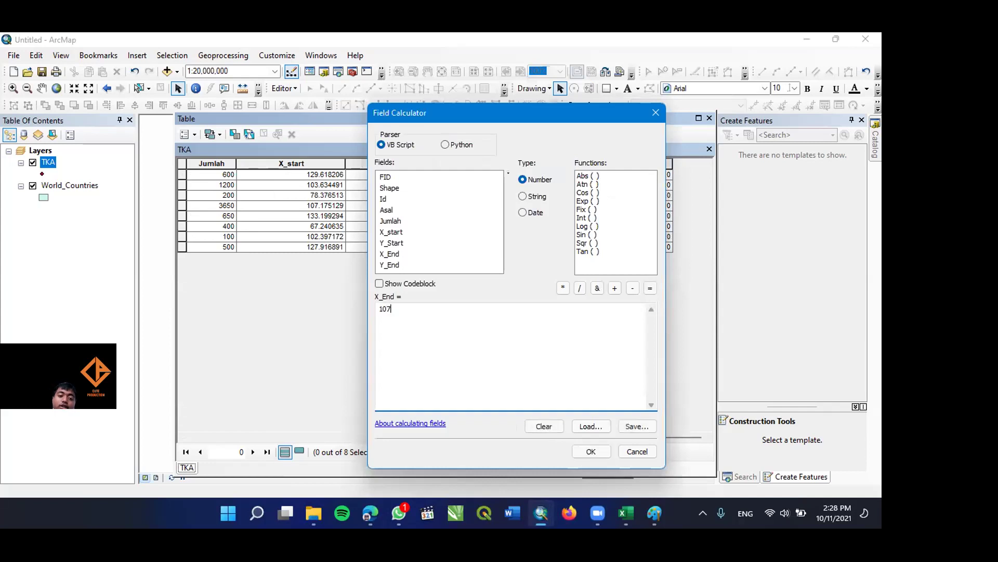
text(.175129)
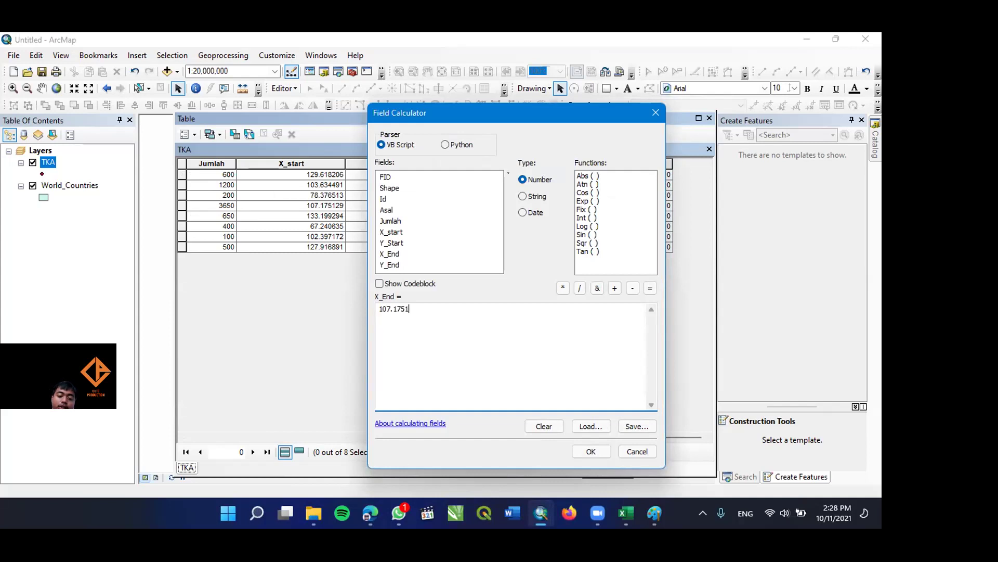
click(591, 451)
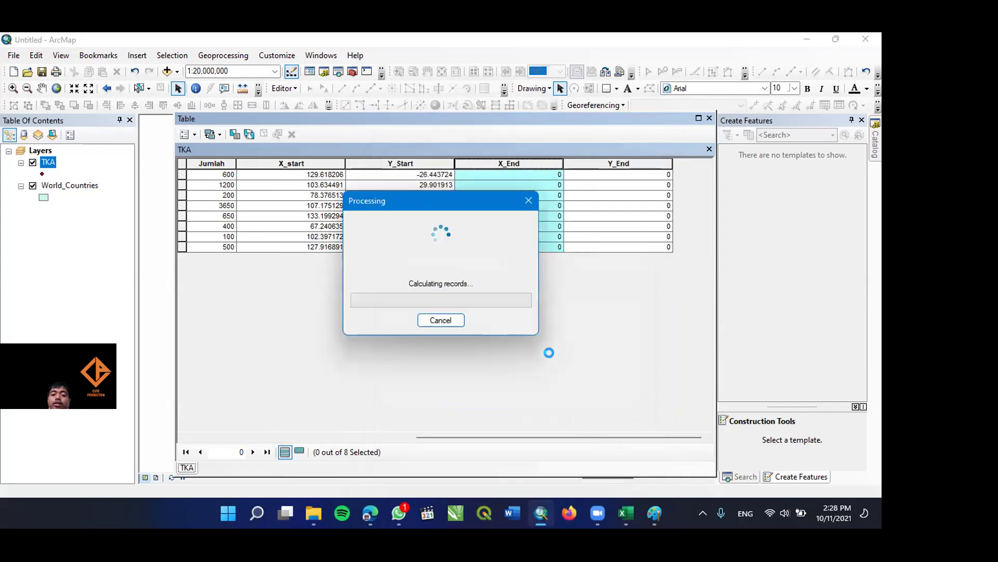
Fill the Y_End field with -6.249635 for all TKA records using the Field Calculator and close the table.
click(597, 163)
right_click(599, 164)
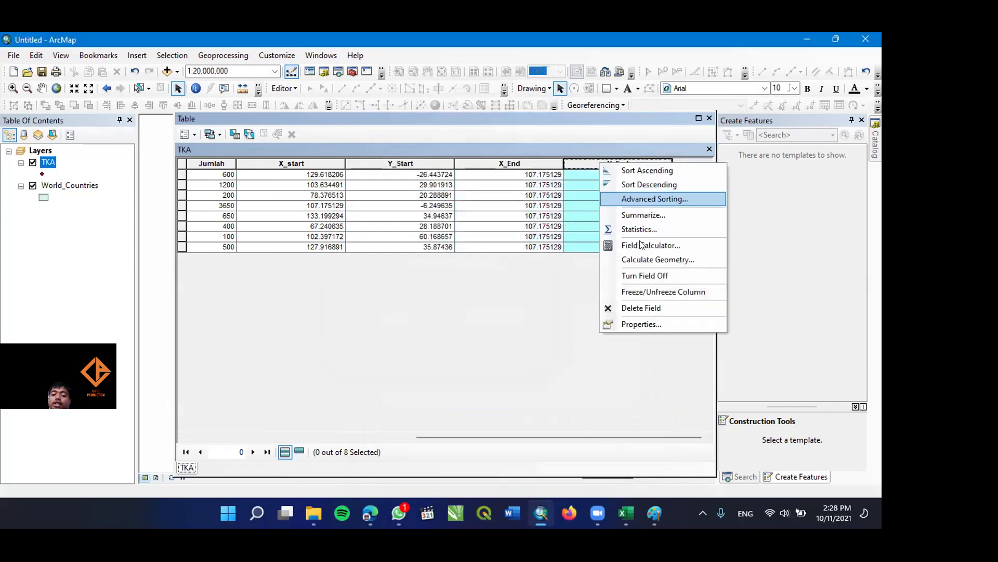
click(647, 245)
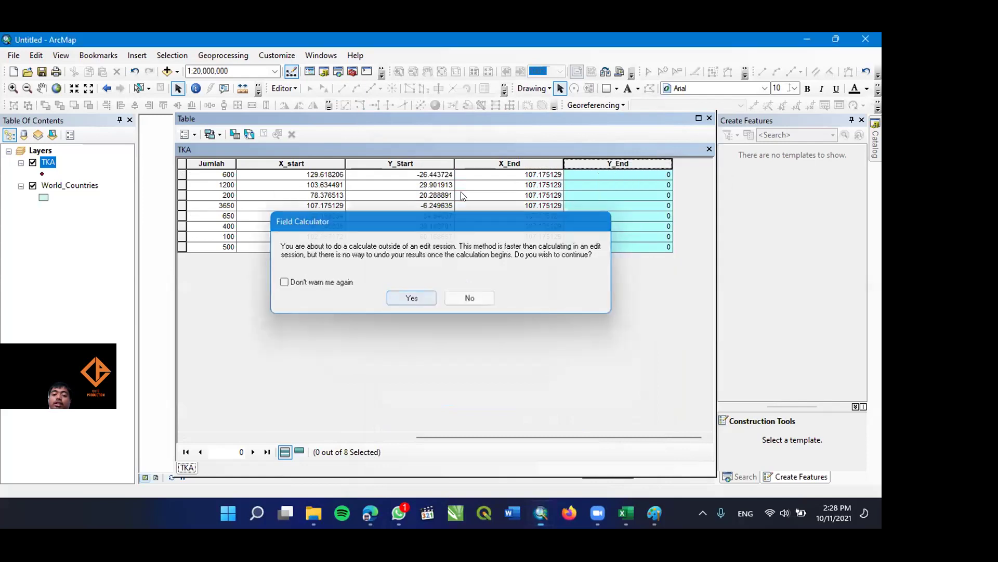
click(410, 293)
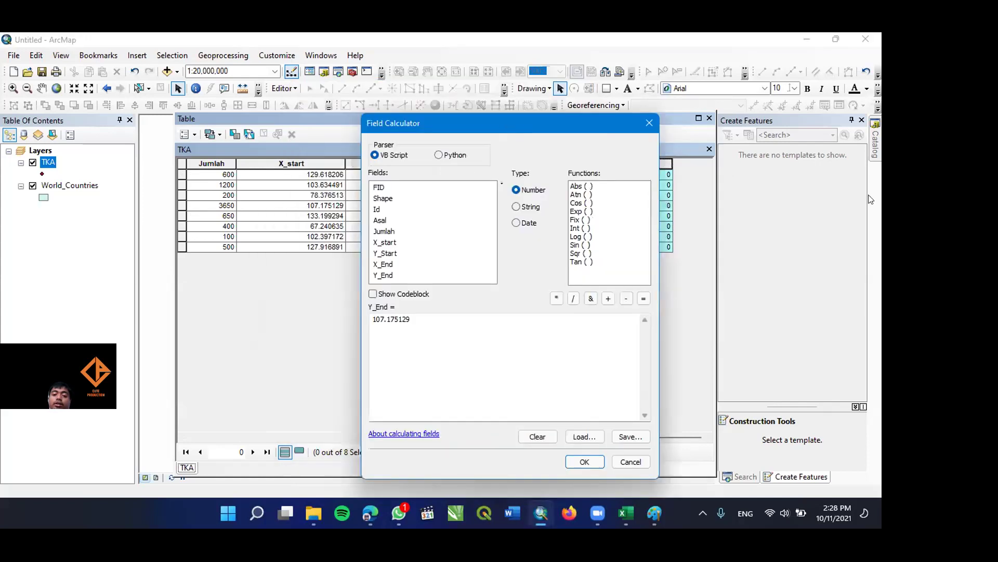
drag(507, 124, 702, 99)
key(Tab)
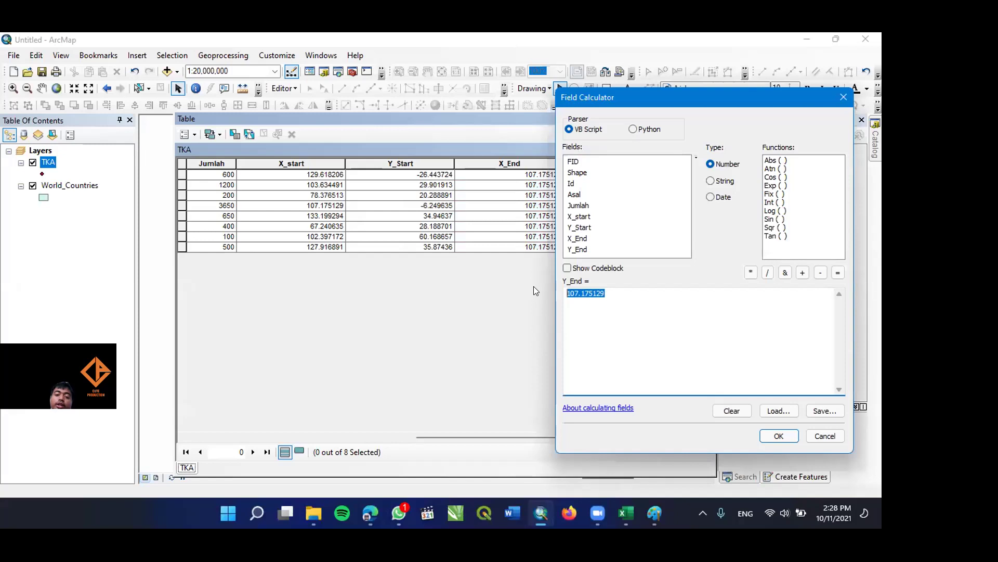
text(-6.)
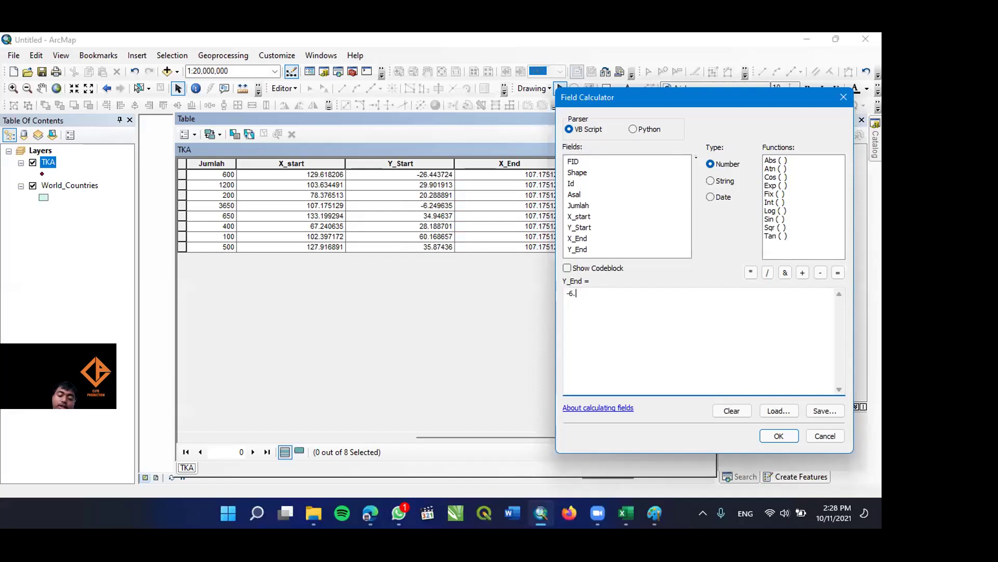
text(249635)
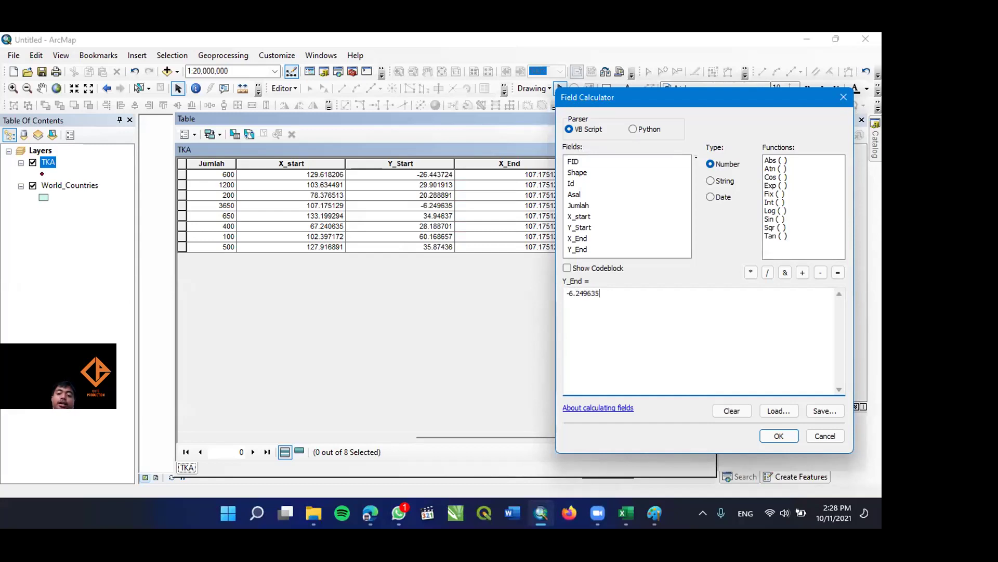
click(797, 438)
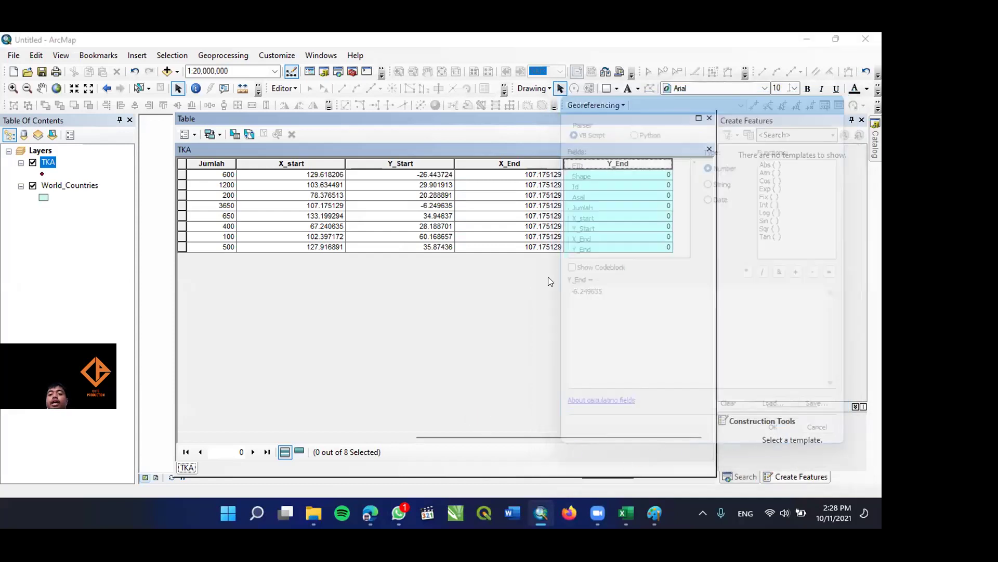
click(710, 117)
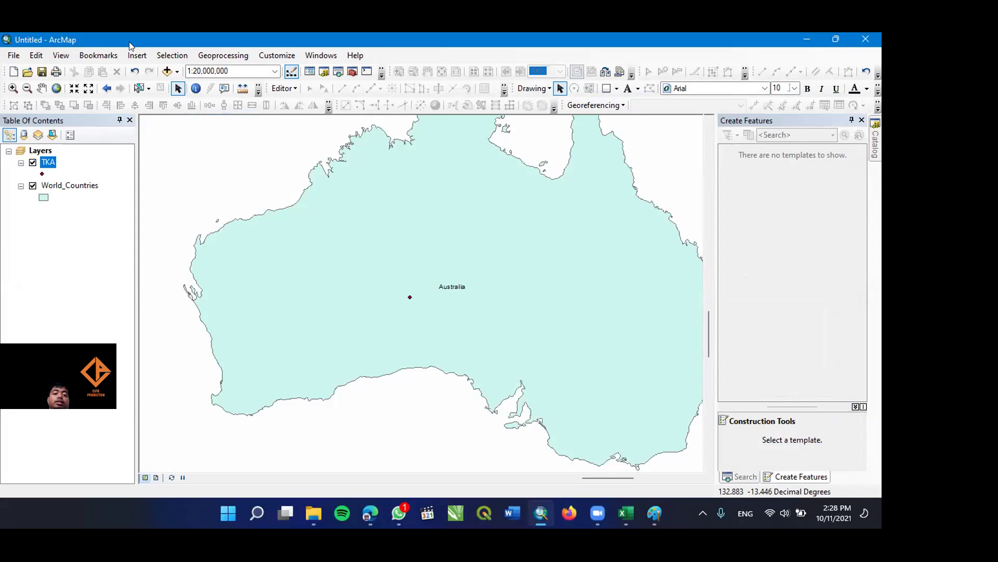
Search the geoprocessing tools for "xy to line" and open the XY To Line tool.
click(249, 59)
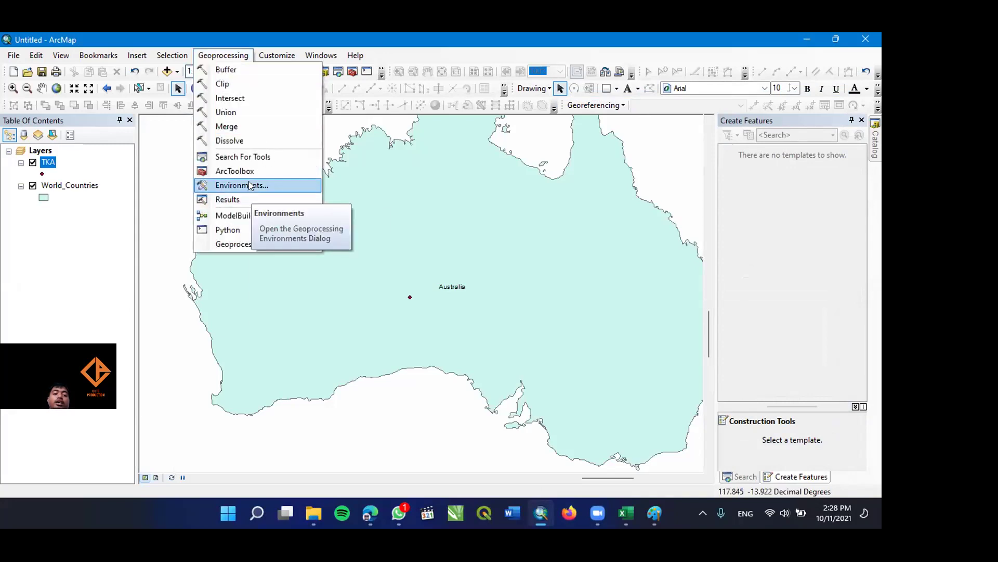
click(242, 156)
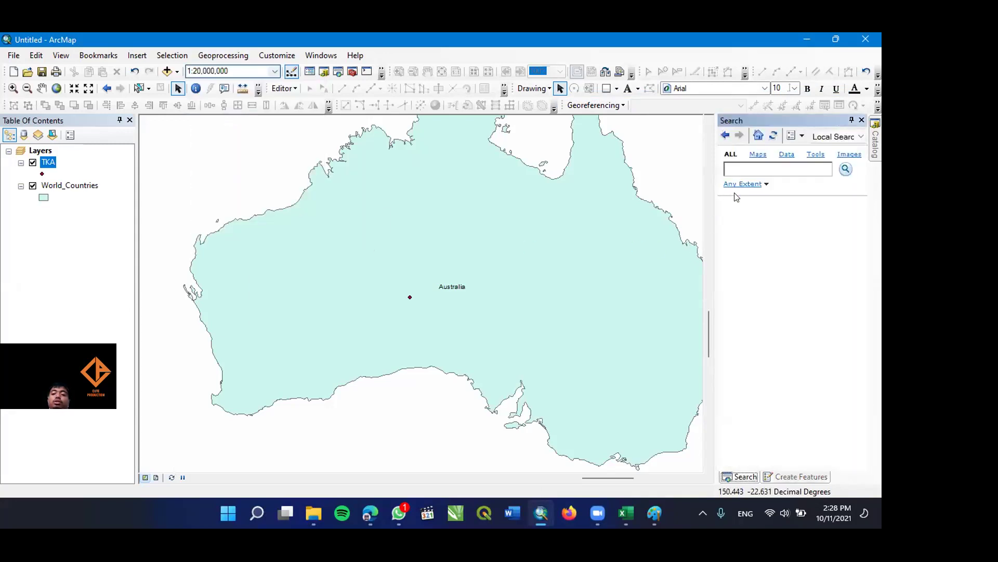
text(xy t)
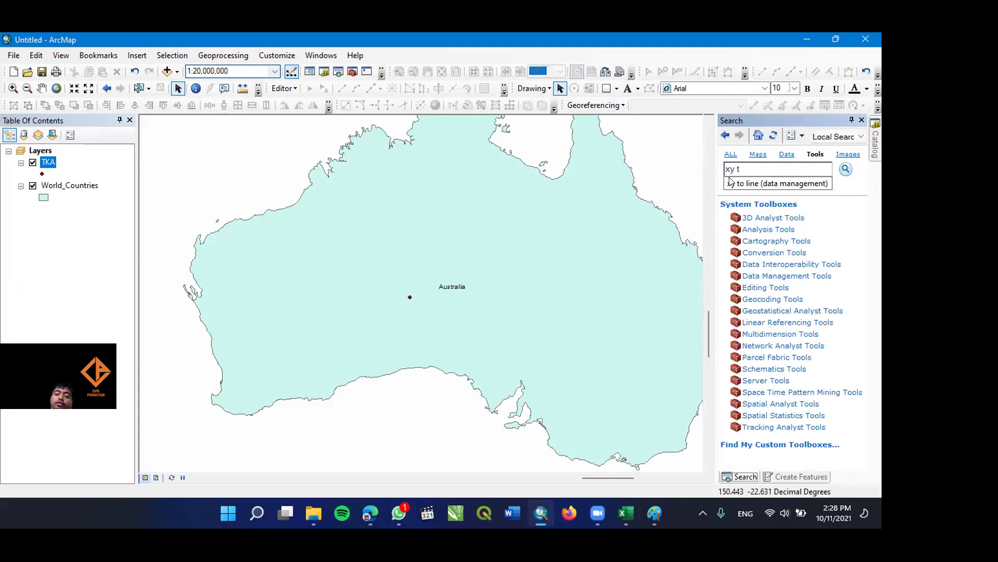
click(735, 192)
text(to line)
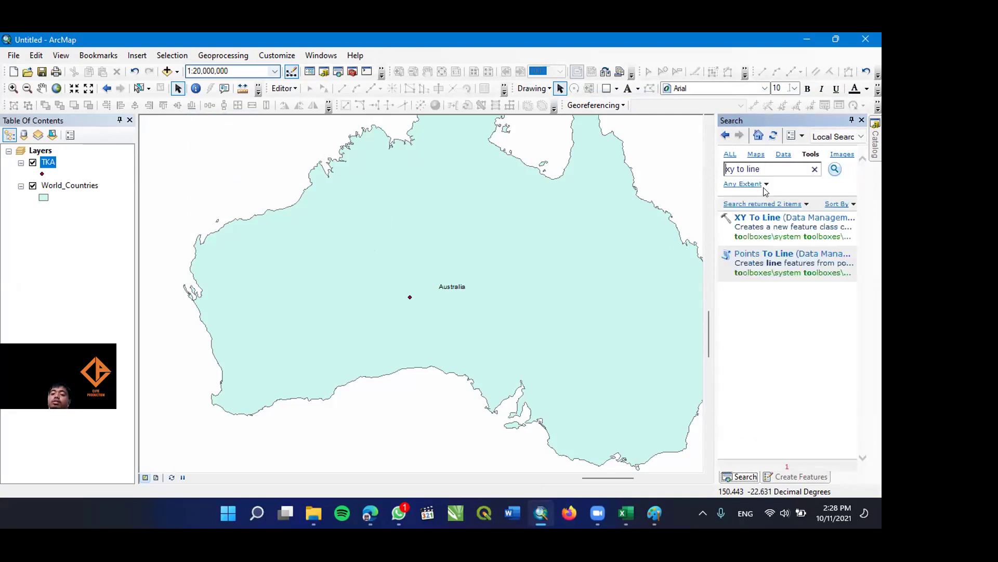
click(779, 216)
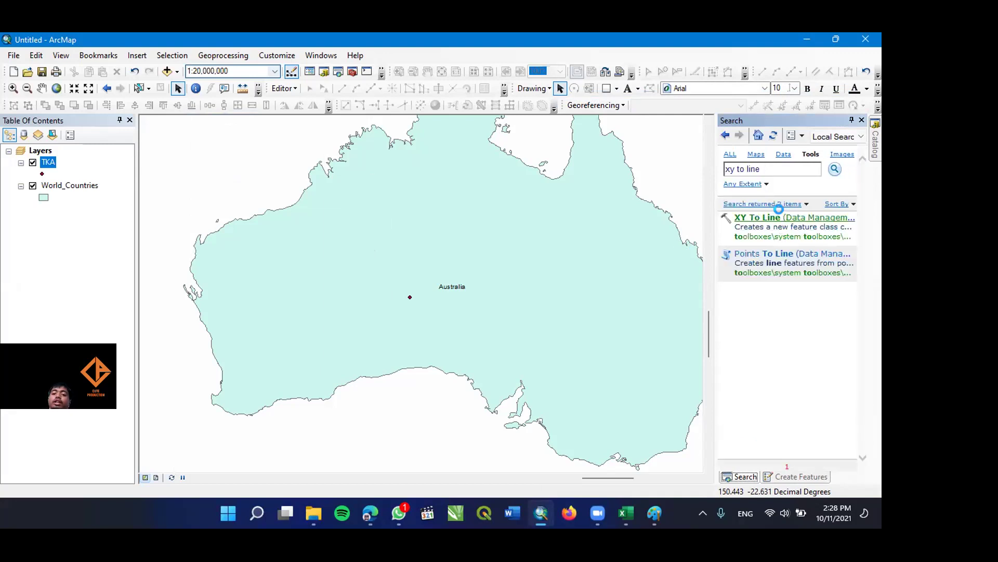
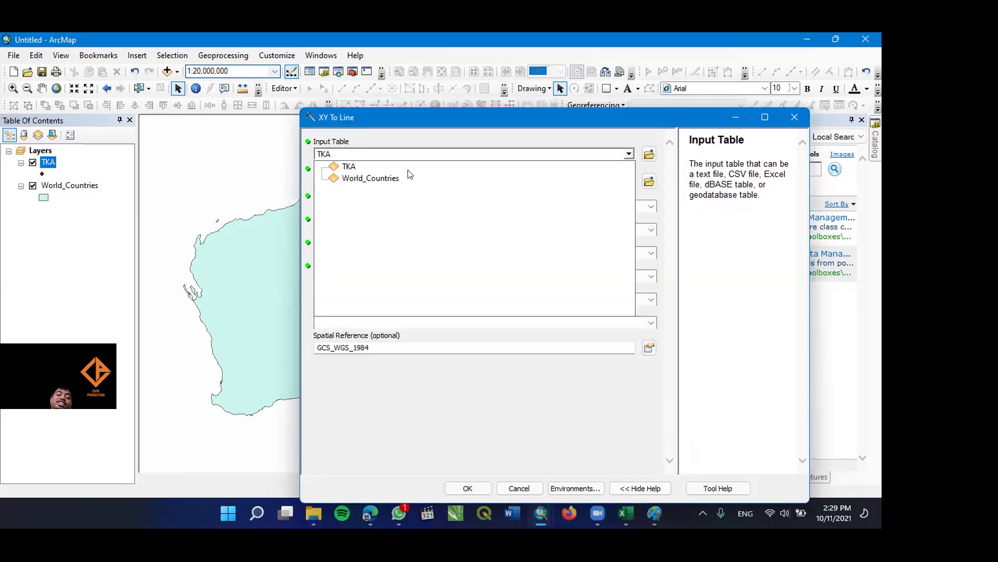
Set the output feature class to ArusTKA_LN in the SHP folder of Kartografi Tematik\Praktikum\Acara I.
click(649, 181)
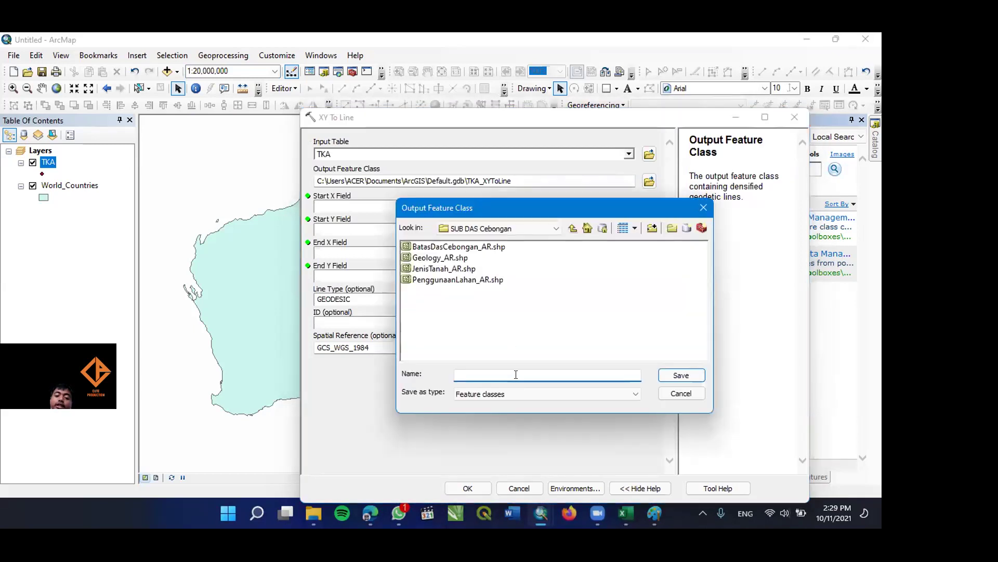
click(549, 229)
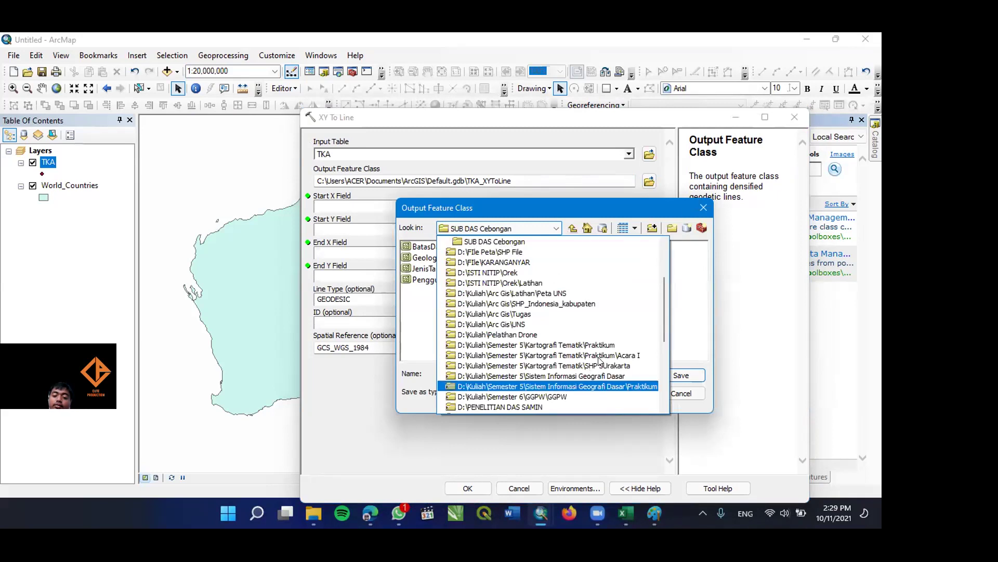
click(579, 359)
double_click(419, 246)
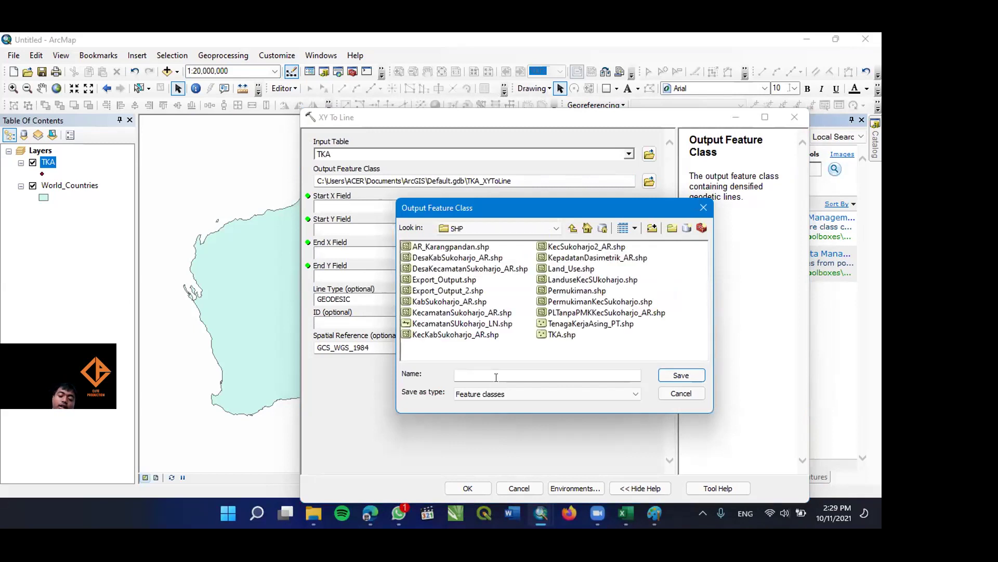
text(ArusTKA_LN)
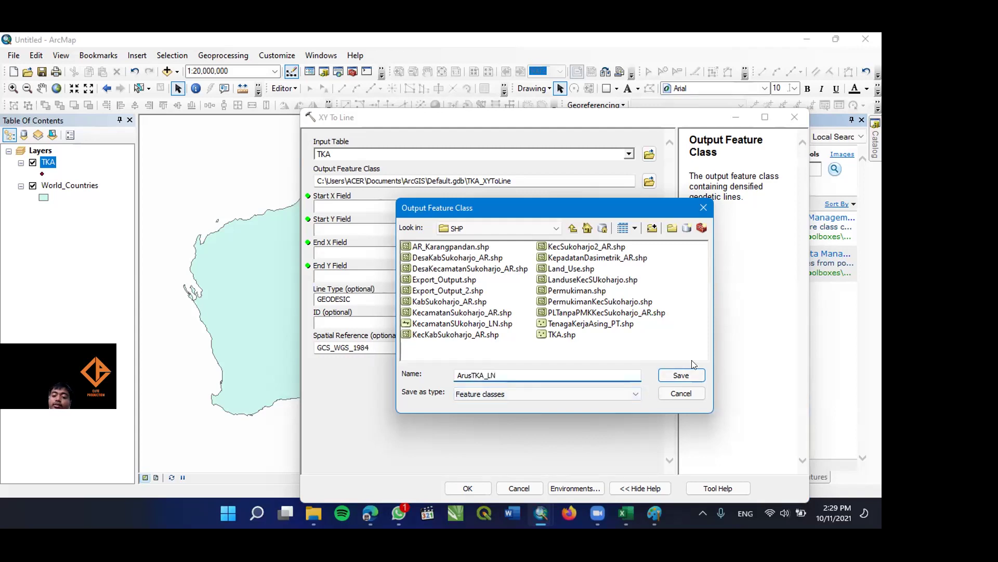
click(680, 375)
Set the Start X Field to X_start and the Start Y Field to Y_Start.
click(455, 205)
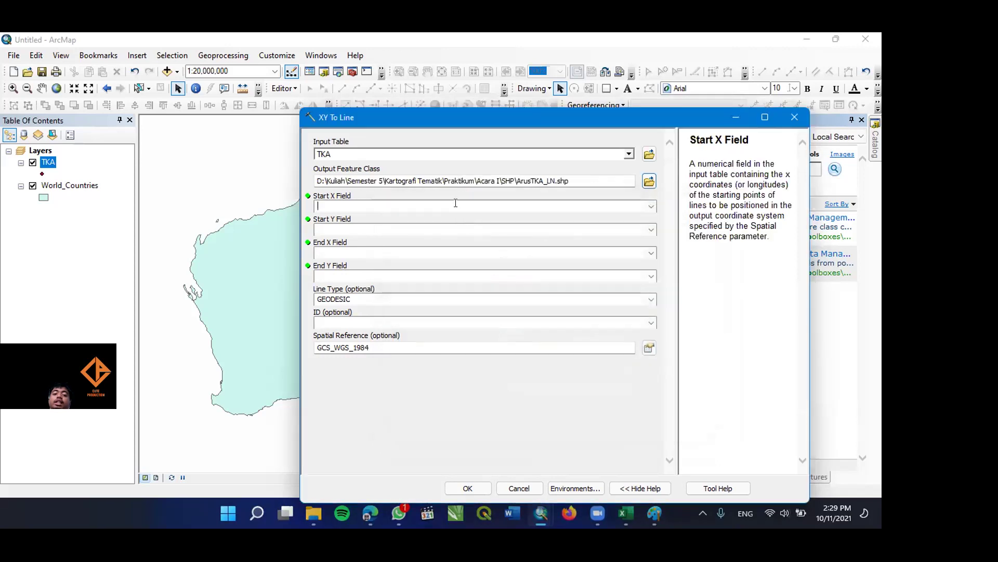
click(651, 206)
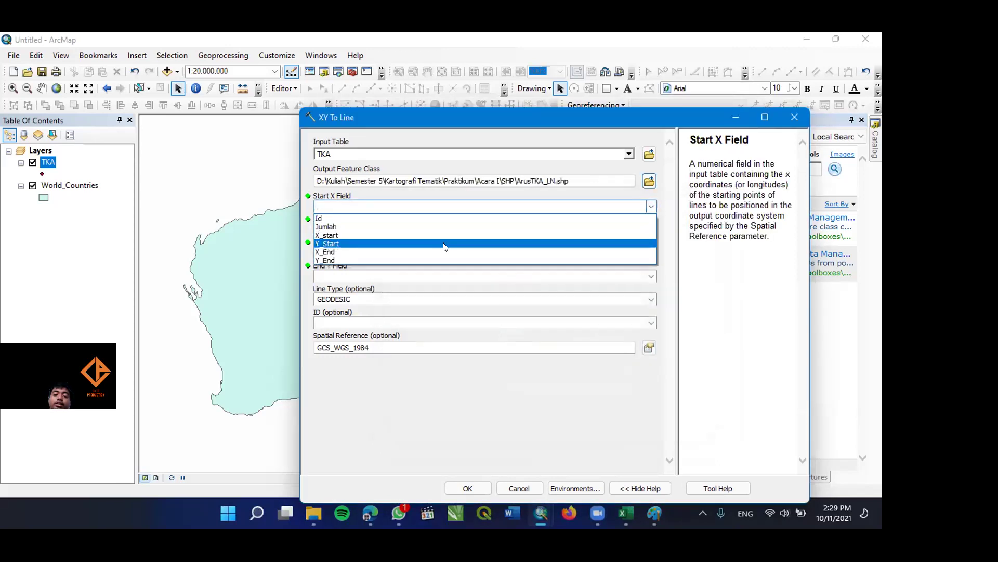
click(497, 235)
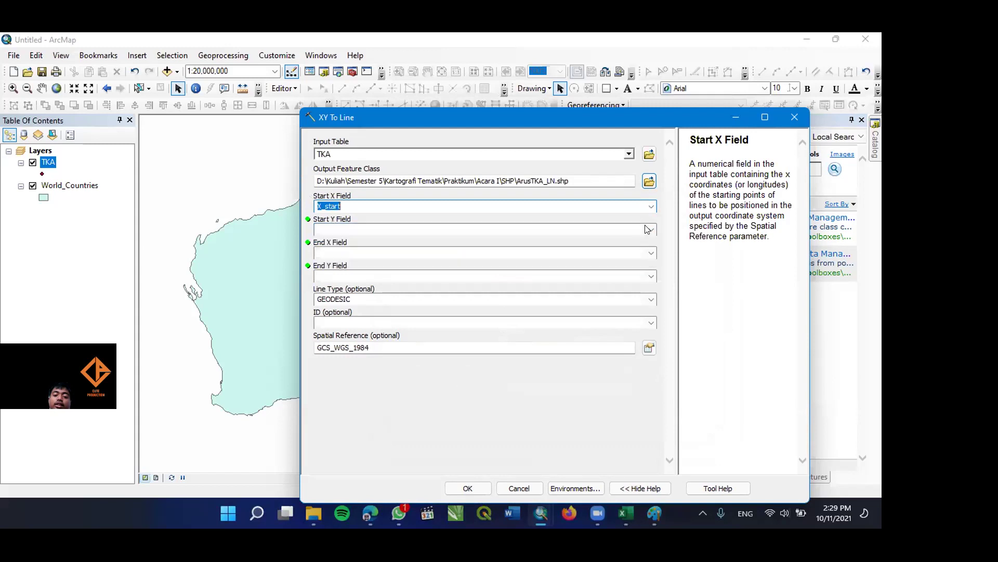
click(651, 229)
click(467, 267)
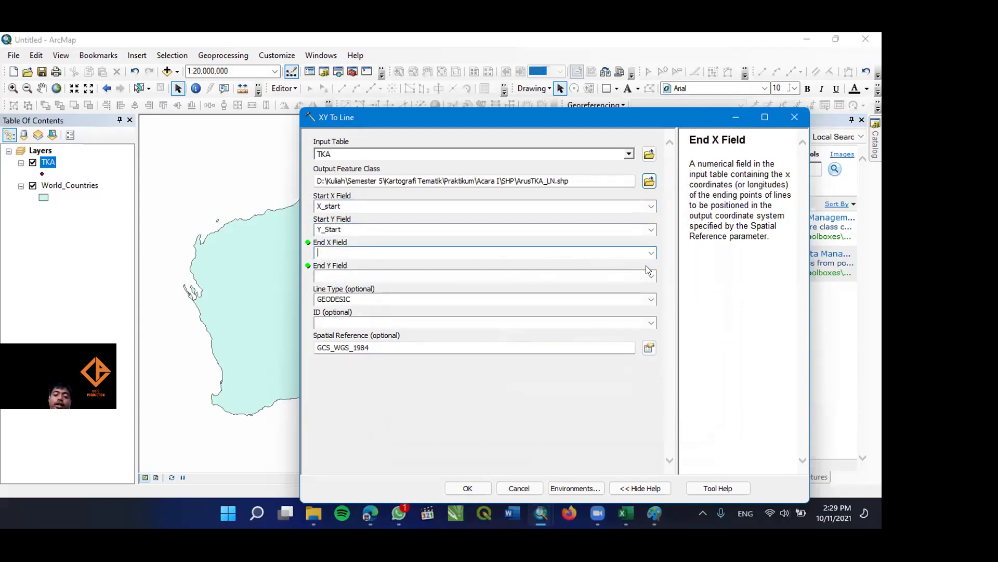
Set the End X Field to X_End and the End Y Field to Y_End.
click(636, 254)
click(651, 252)
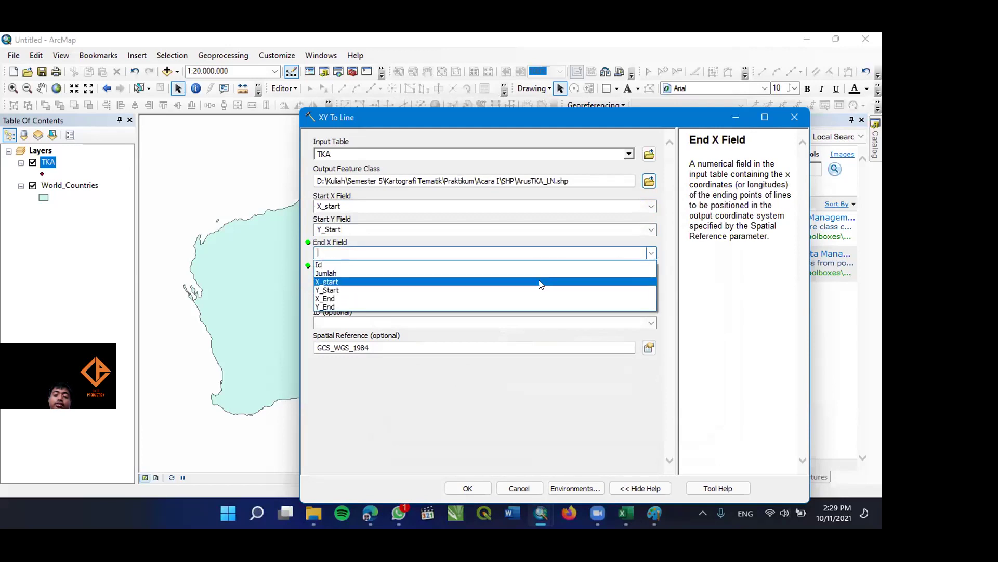
click(527, 293)
click(645, 278)
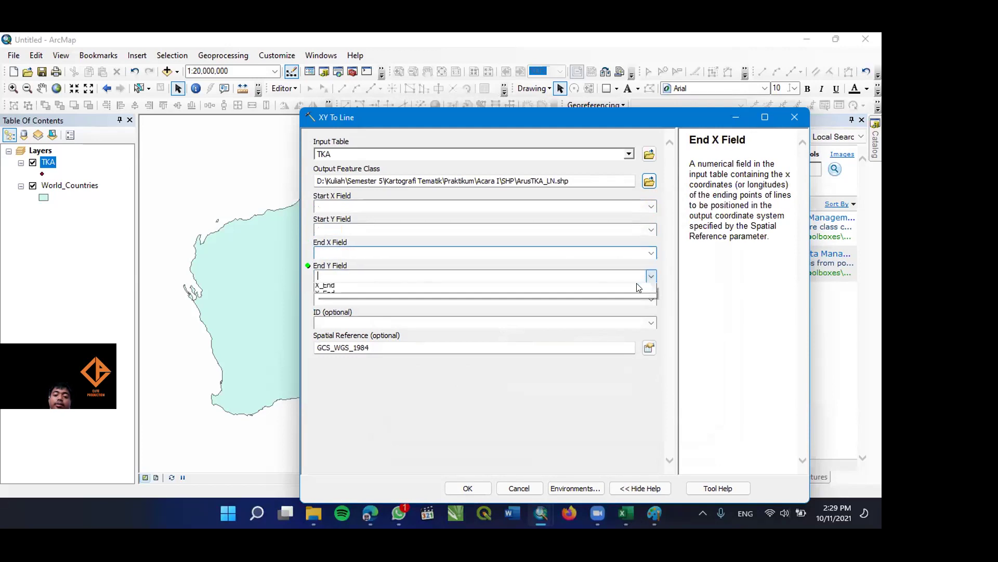
click(651, 276)
click(573, 329)
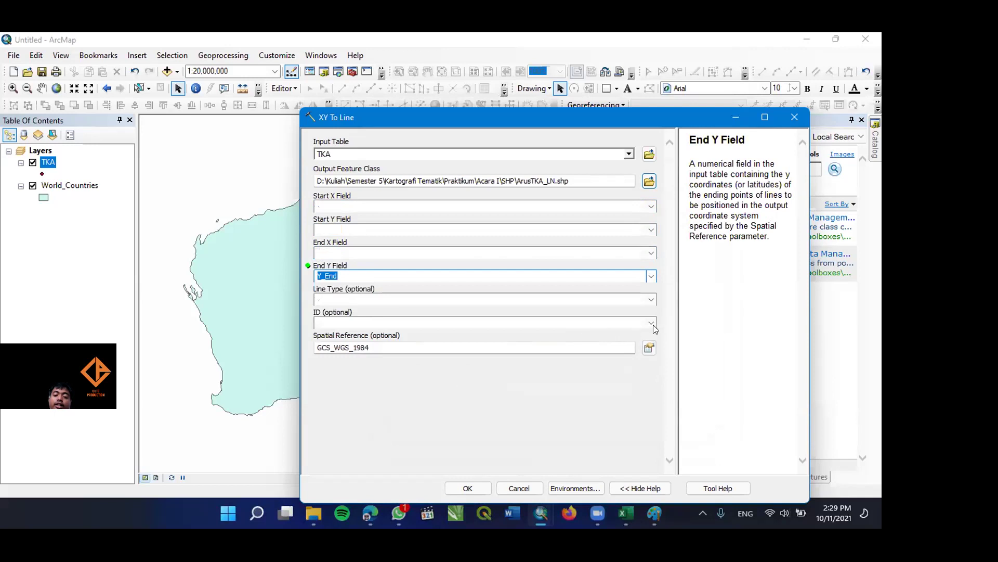
Set the ID field to Jumlah and run the XY To Line tool.
click(627, 328)
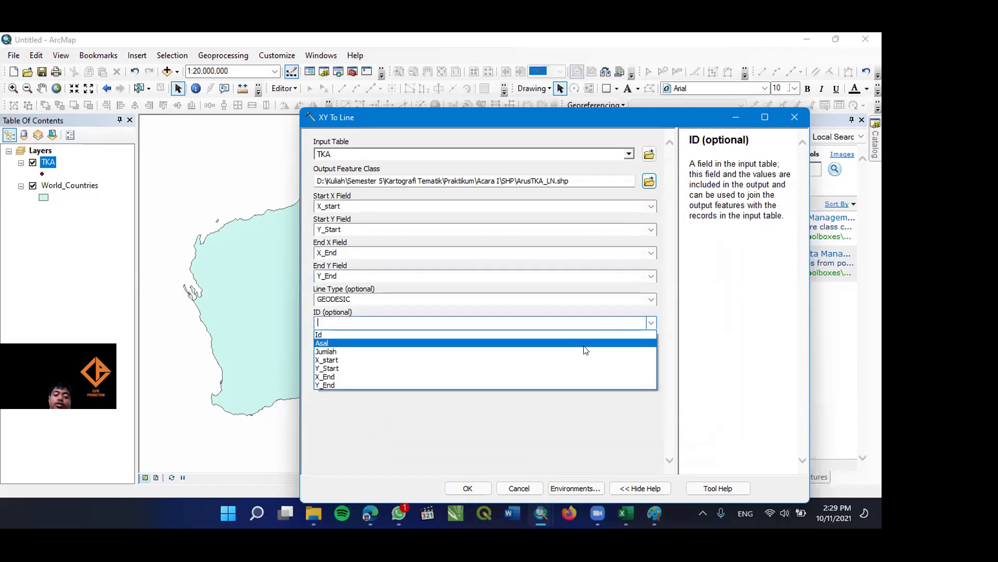
click(585, 343)
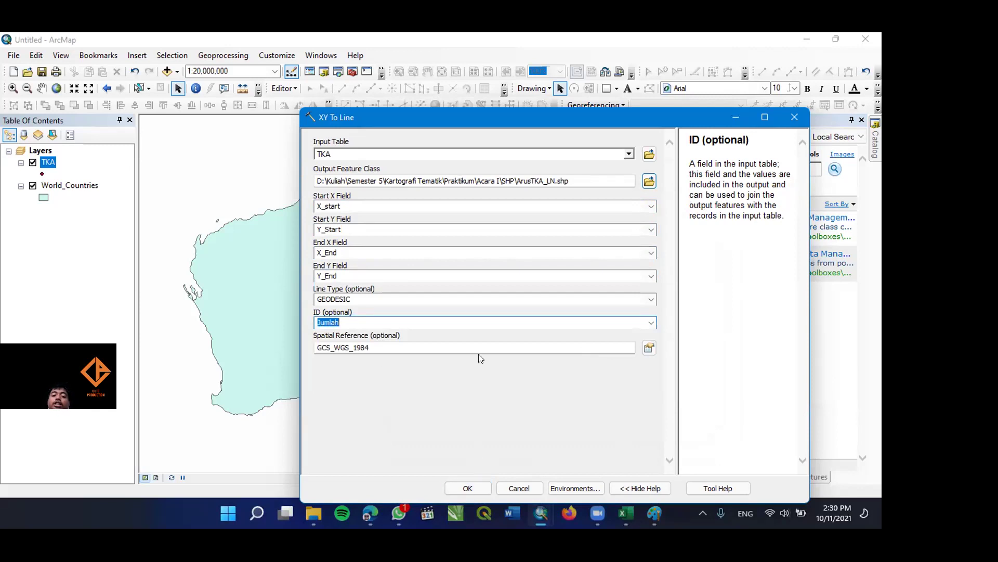
click(489, 489)
click(488, 489)
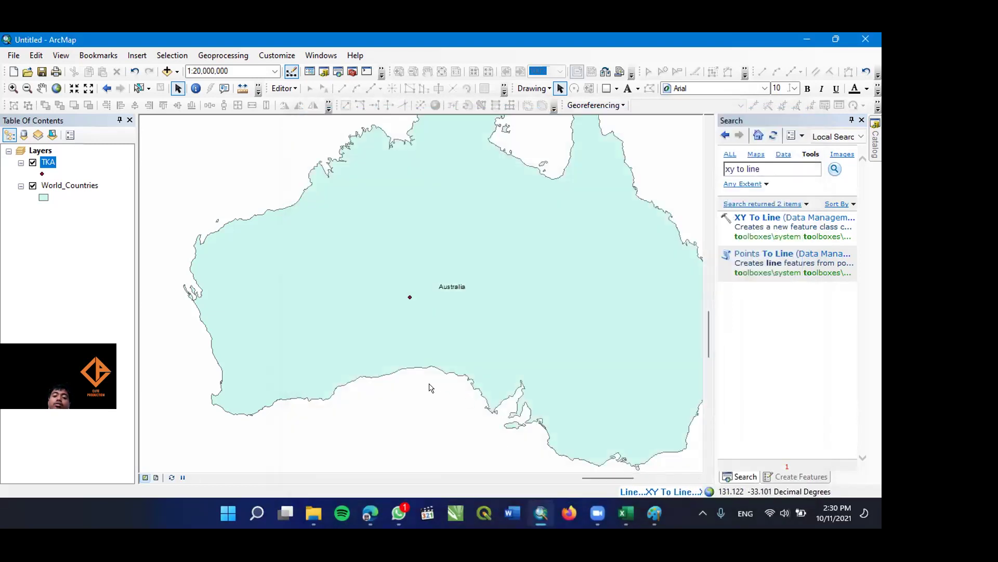
Symbolize the TKA layer with graduated symbols using Jumlah as the value field.
scroll(430, 385, up, 5)
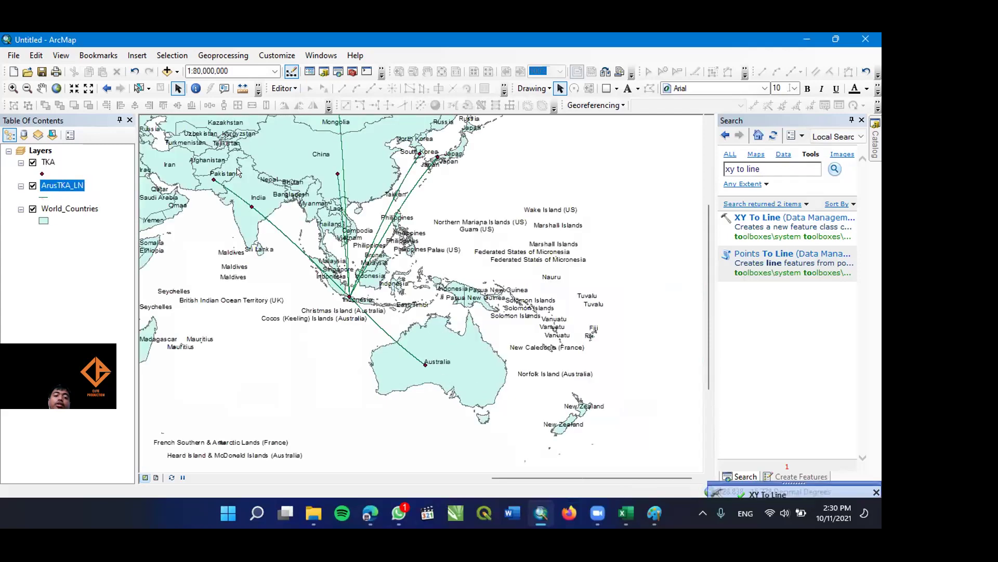
scroll(474, 327, down, 1)
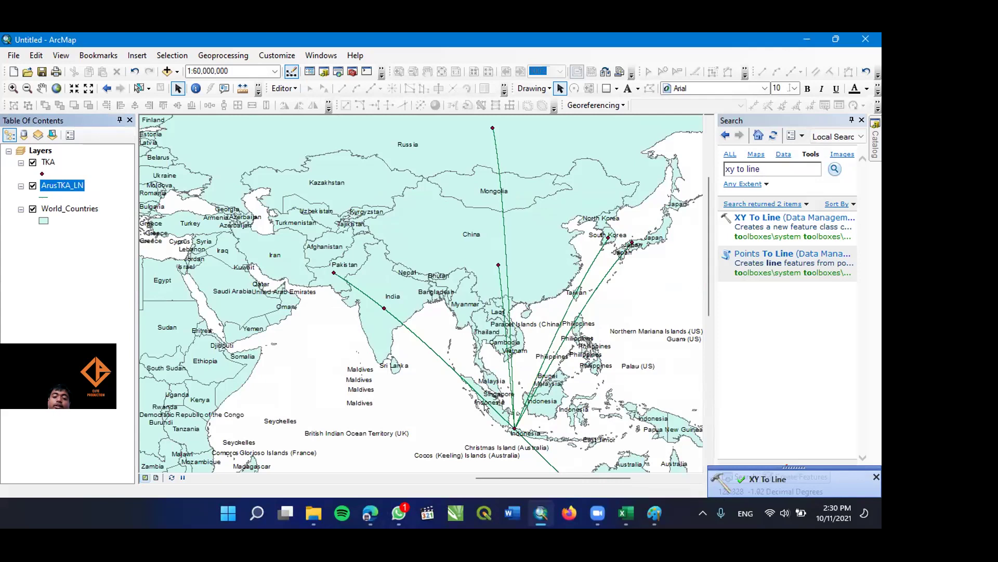
scroll(485, 406, down, 1)
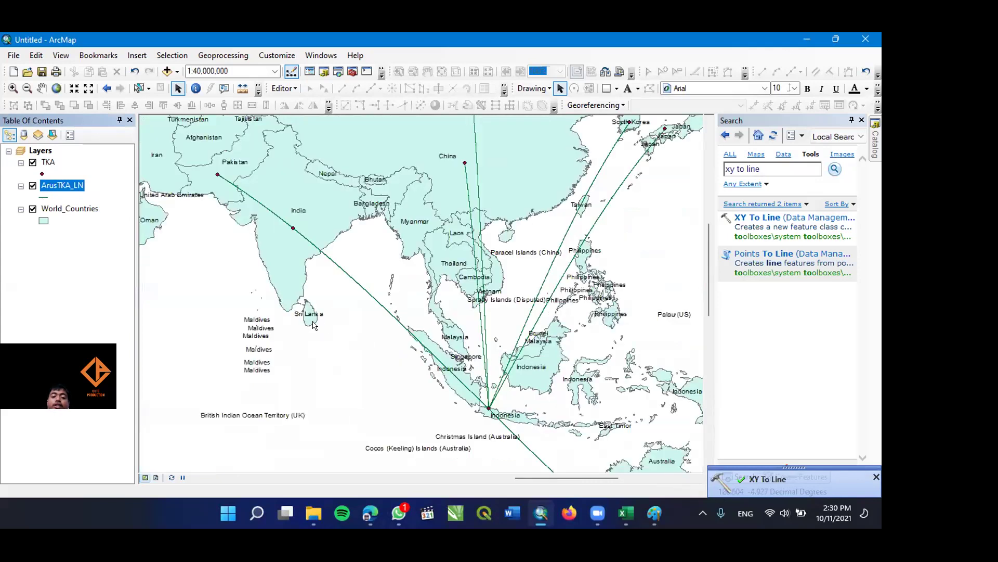
scroll(378, 348, up, 2)
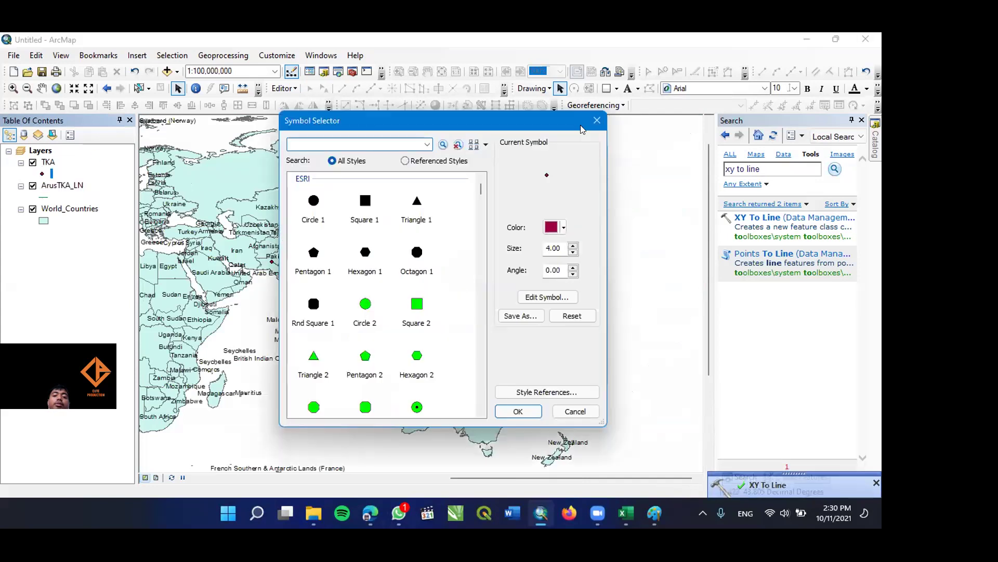
key(Escape)
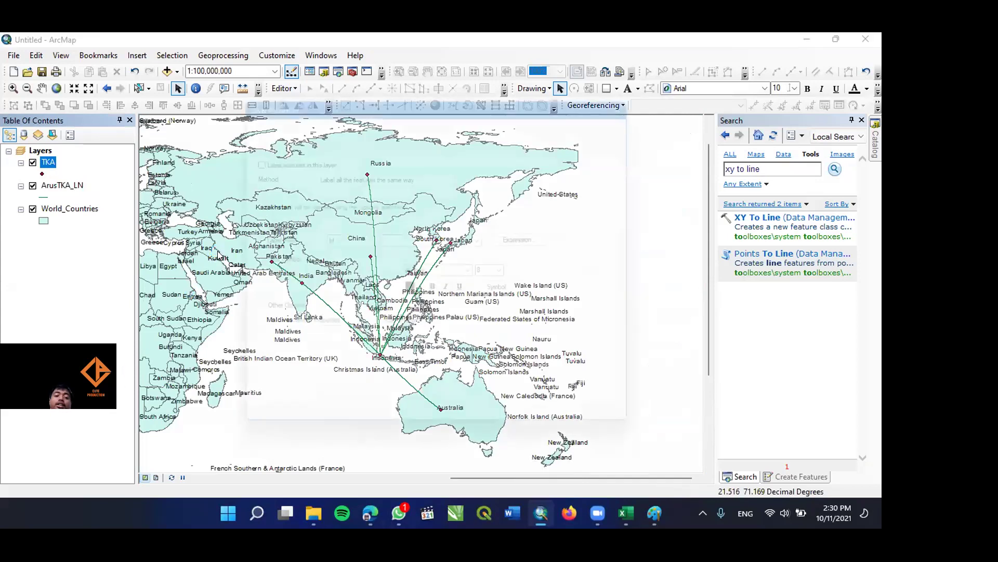
click(366, 109)
click(272, 159)
click(297, 171)
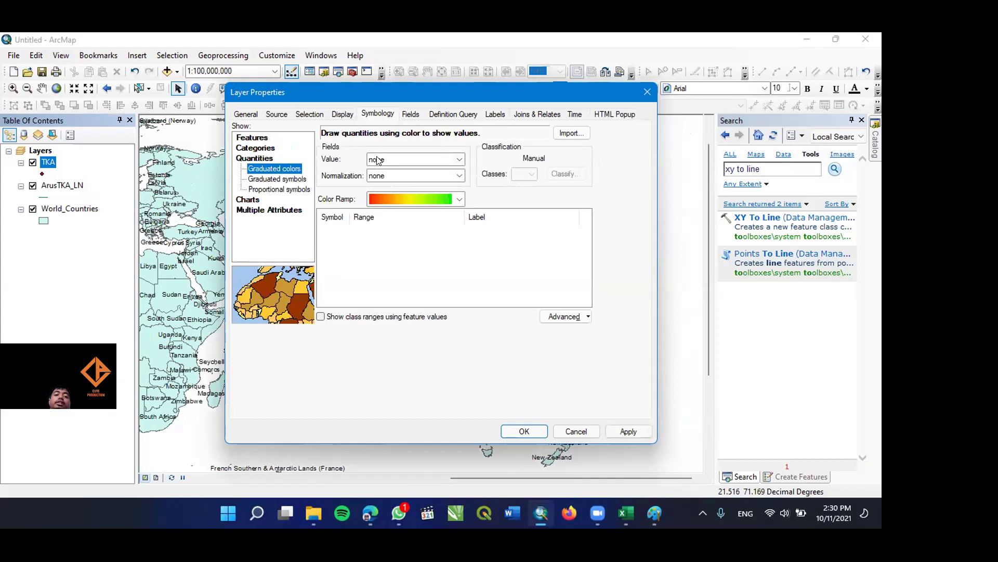
click(289, 178)
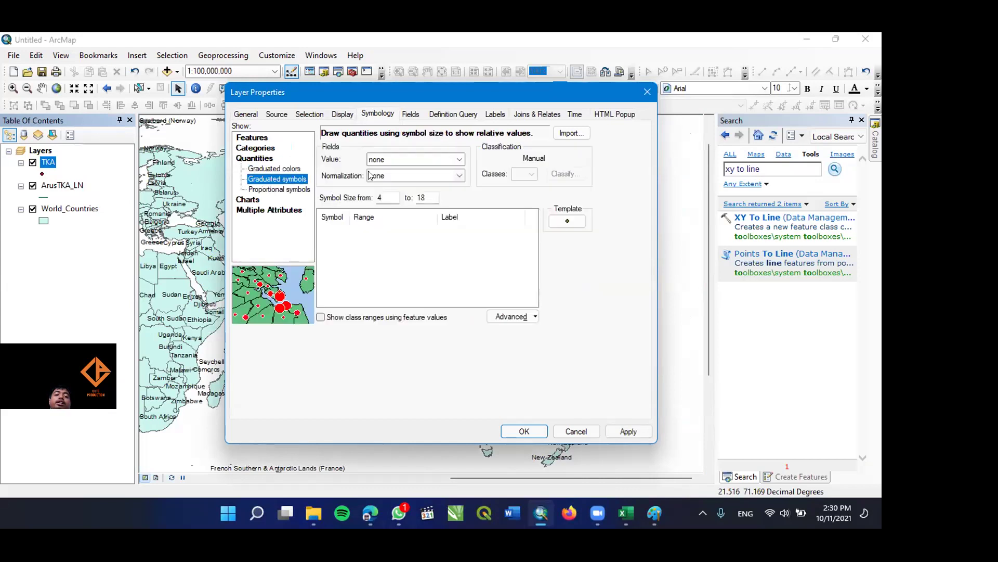
click(394, 159)
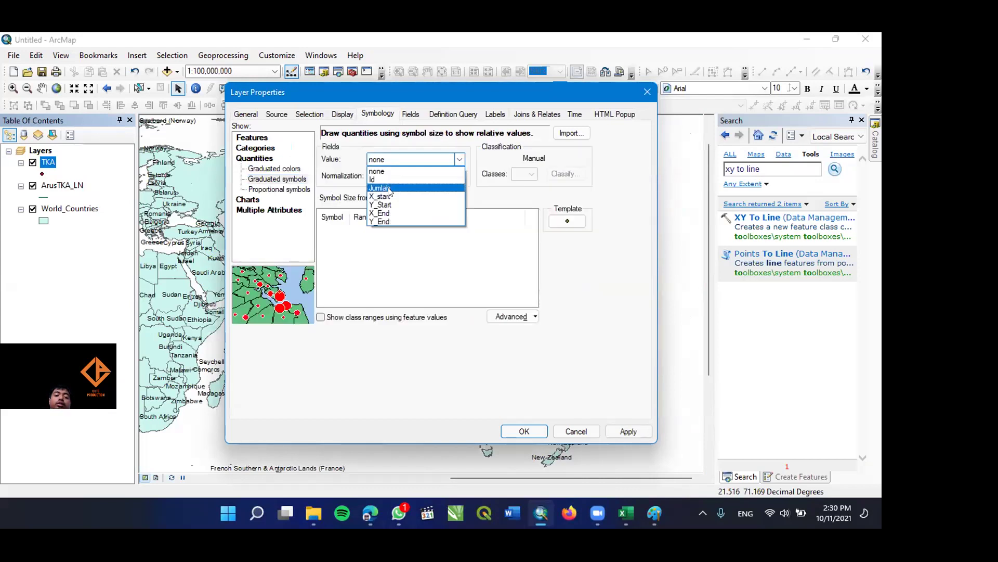
click(395, 216)
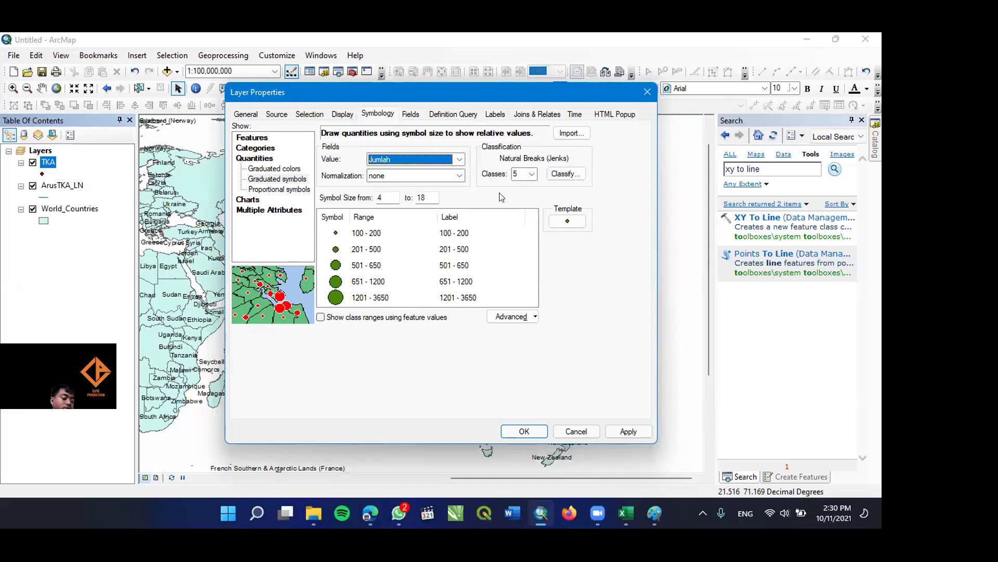
Try seven and eight classes for the TKA layer's graduated symbols.
click(531, 174)
click(514, 225)
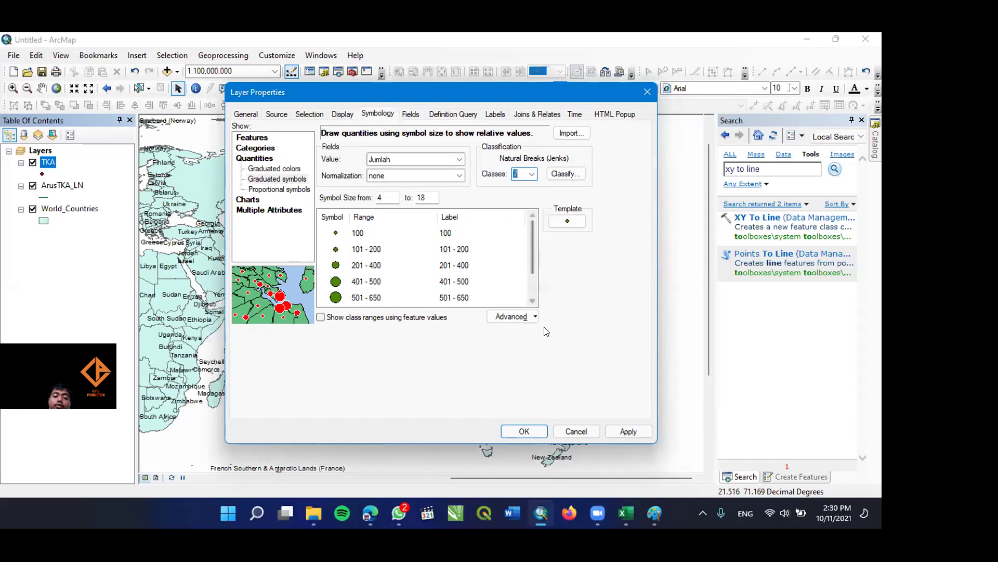
scroll(513, 283, down, 2)
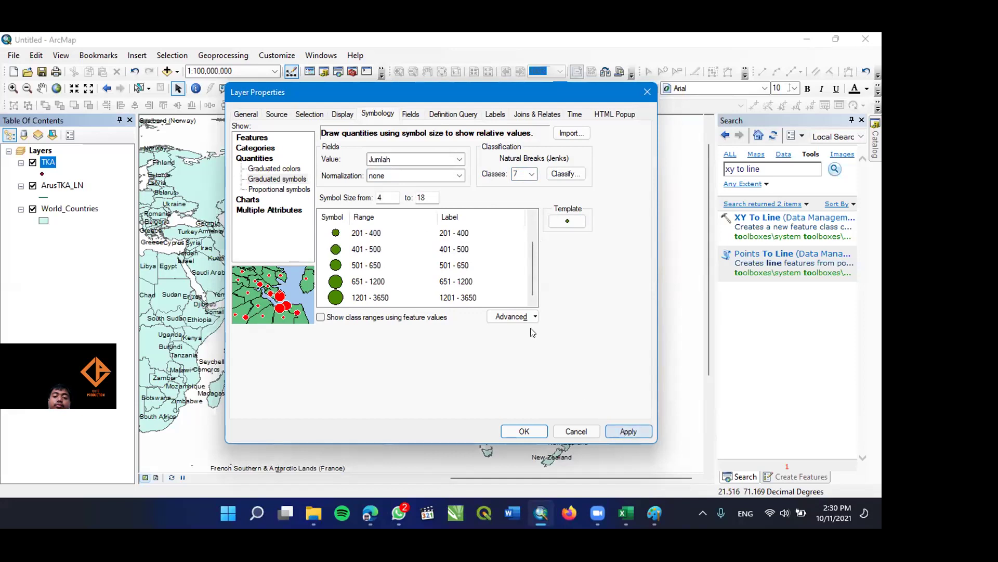
click(532, 174)
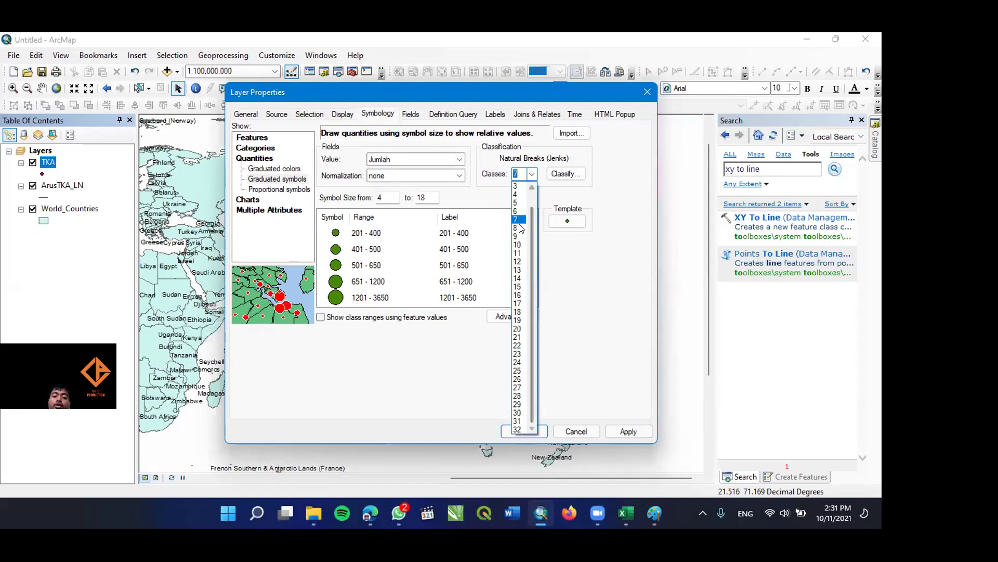
key(Down)
key(Return)
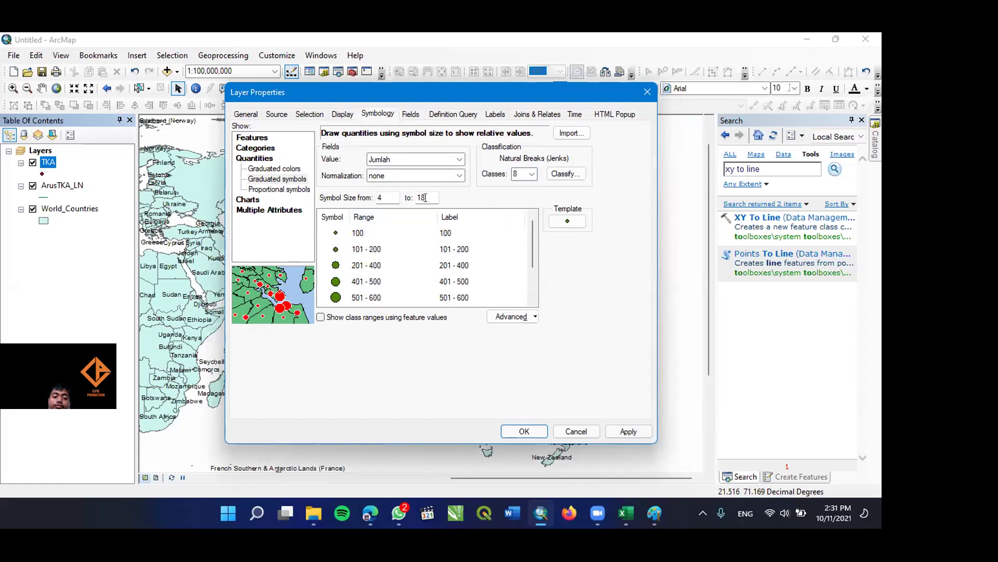
Try normalizing the Jumlah values by Jumlah and by percent of total, and return the normalization to none.
click(446, 177)
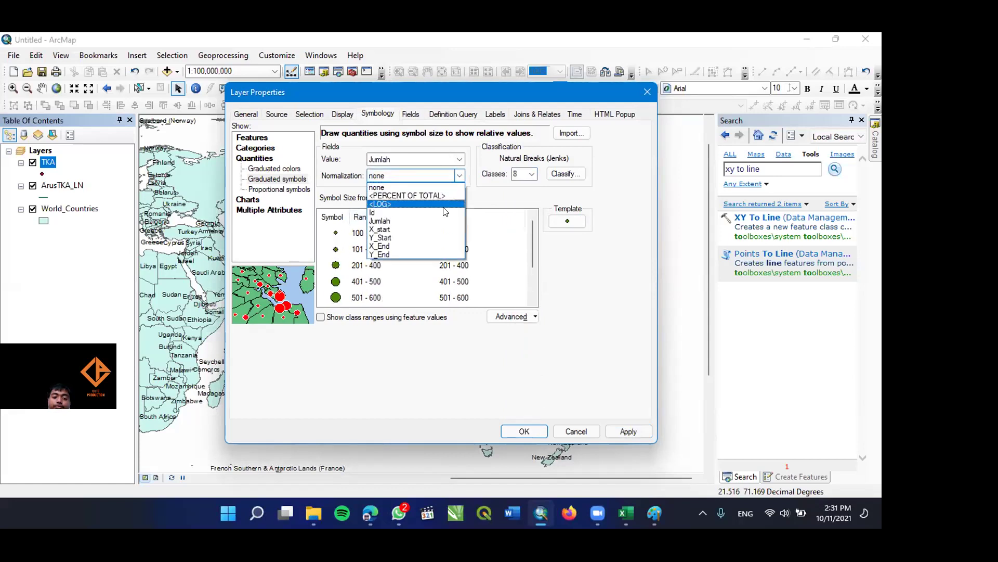
click(436, 218)
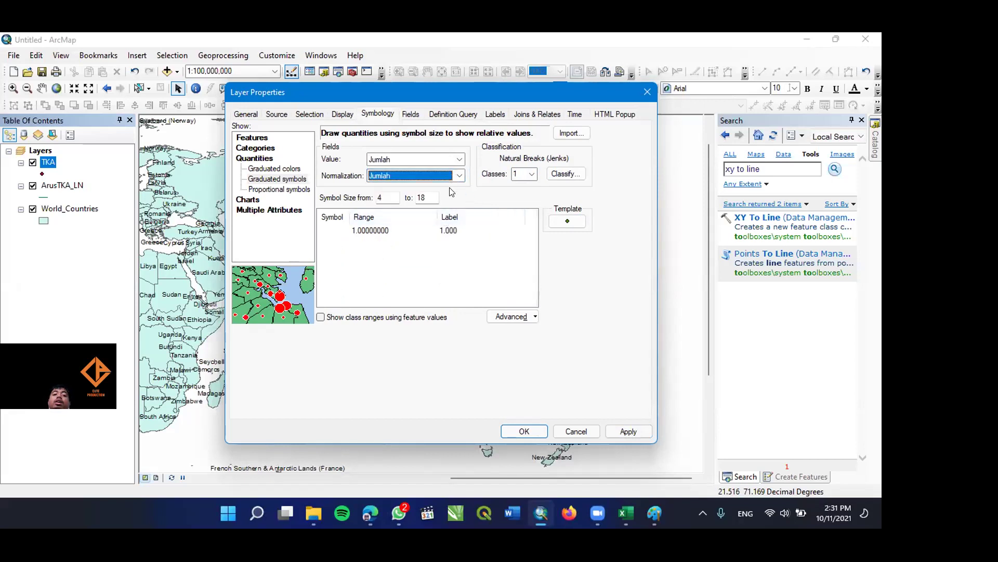
click(460, 175)
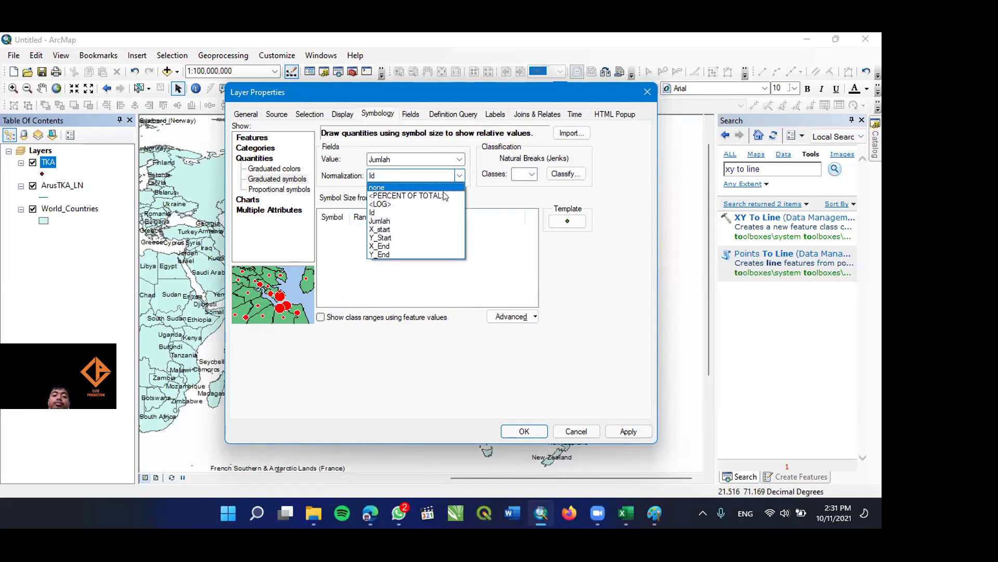
click(446, 196)
click(458, 174)
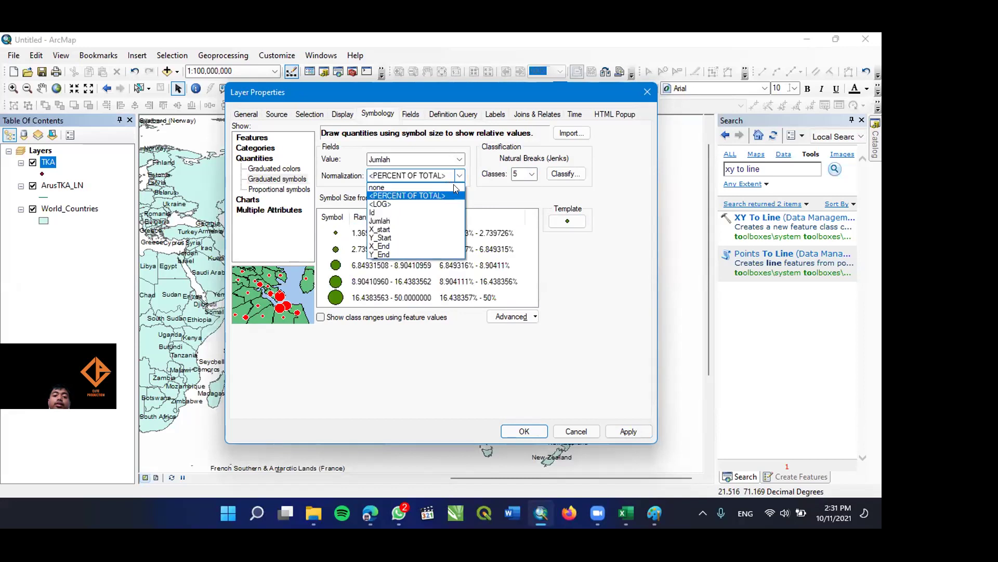
click(453, 187)
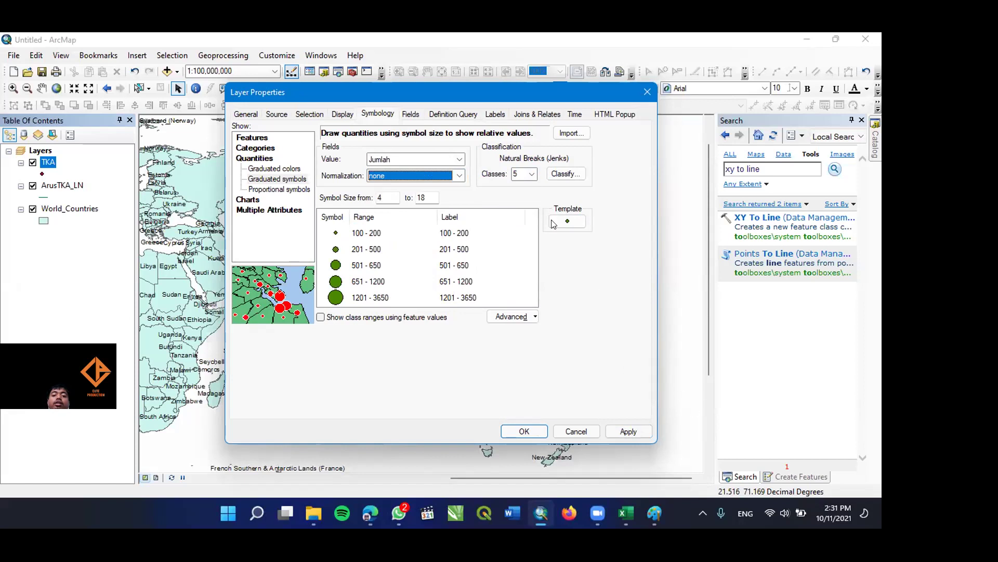
click(555, 175)
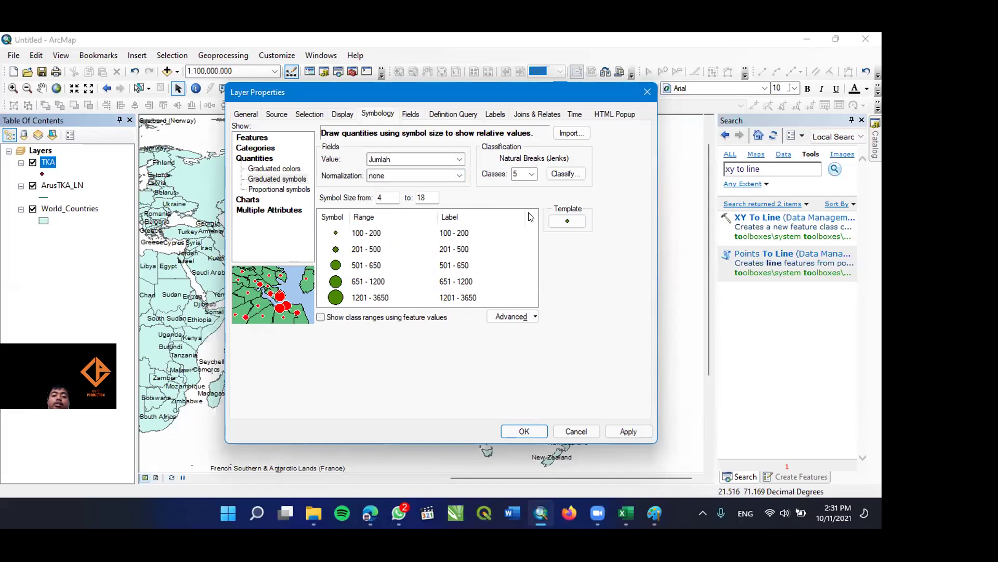
Set the TKA layer's graduated symbols to 8 classes and apply the symbology.
click(533, 173)
click(516, 228)
scroll(494, 278, down, 1)
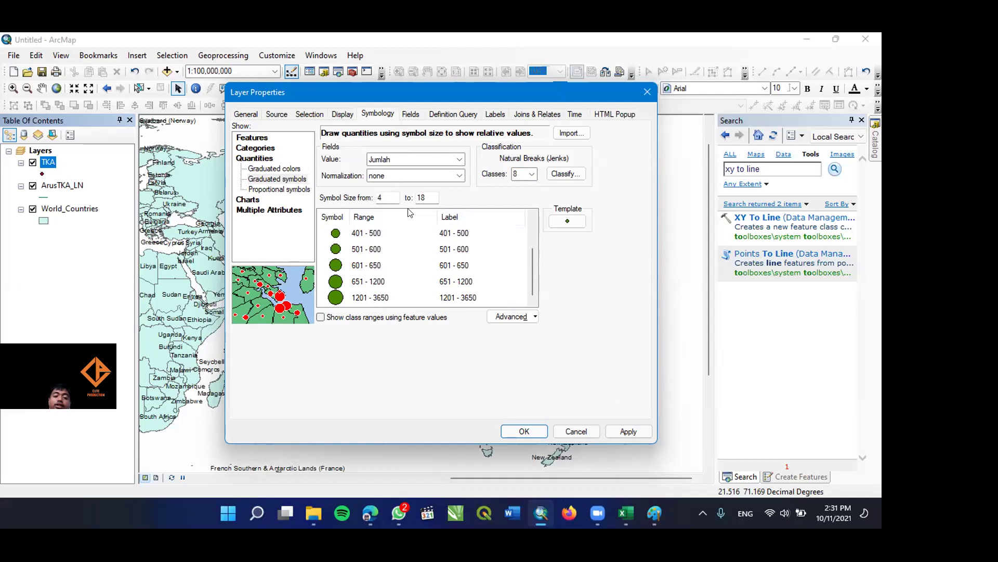
click(624, 432)
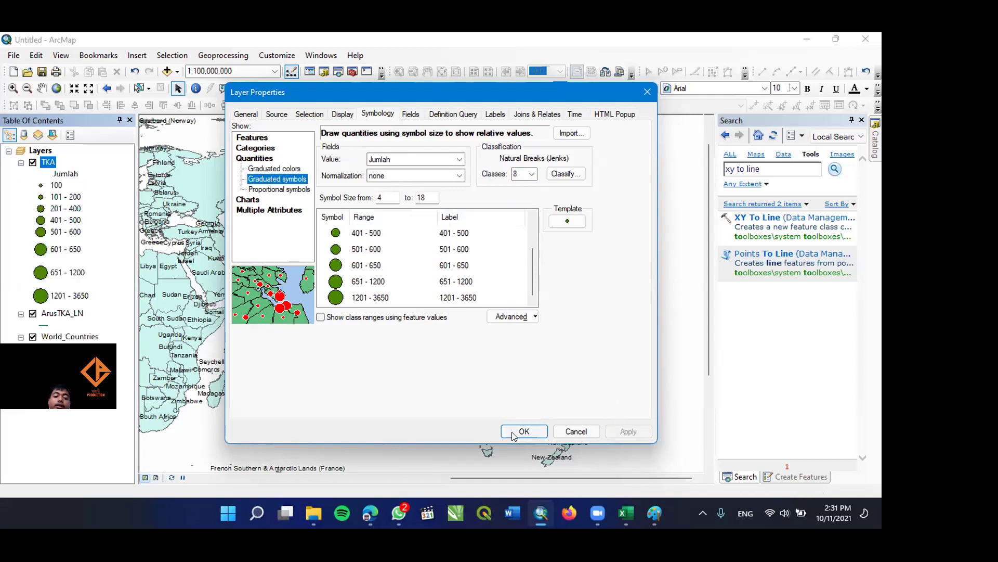
click(523, 431)
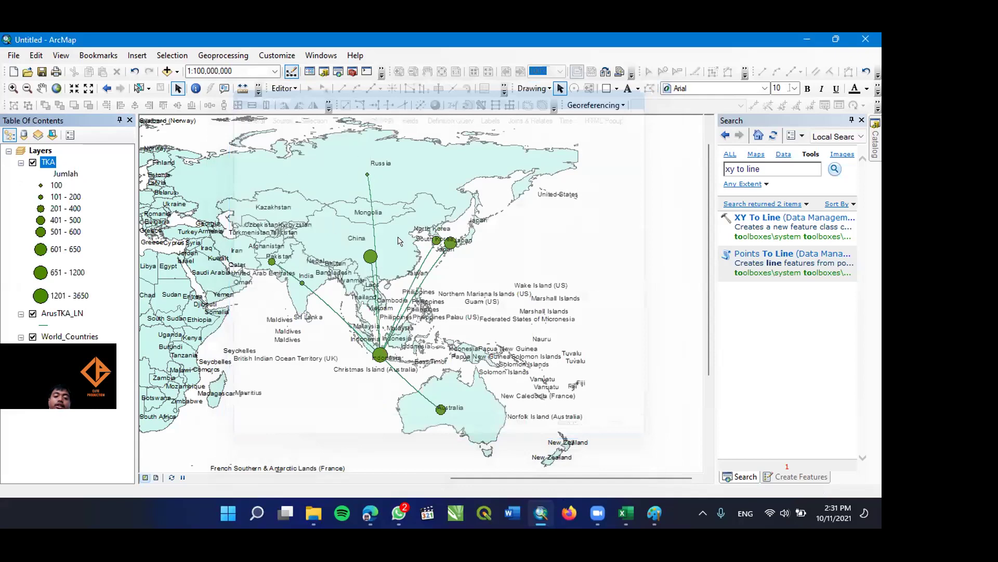
Symbolize the ArusTKA_LN layer by unique values of Jumlah, adding all values with the green-yellow-red color ramp.
right_click(54, 315)
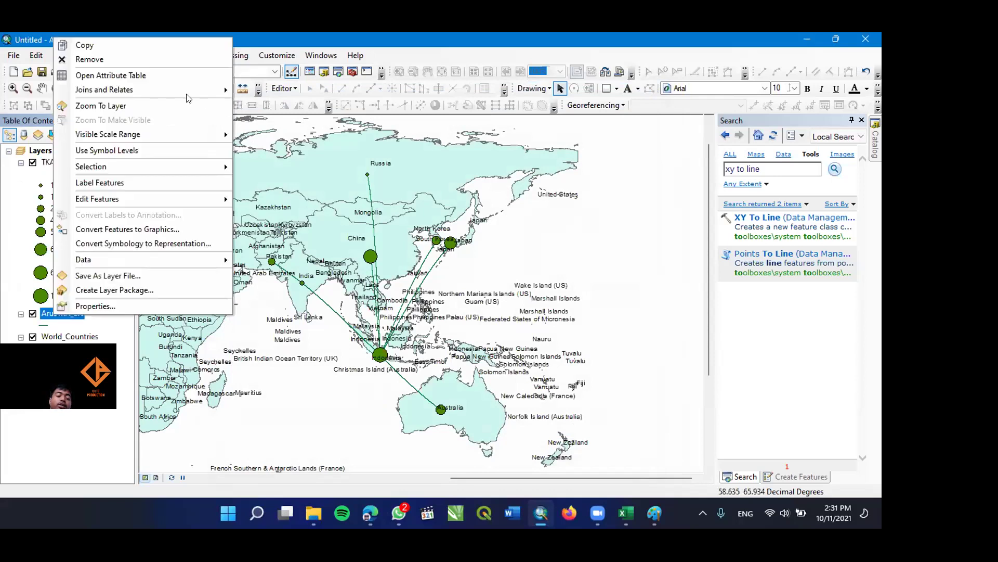
click(132, 310)
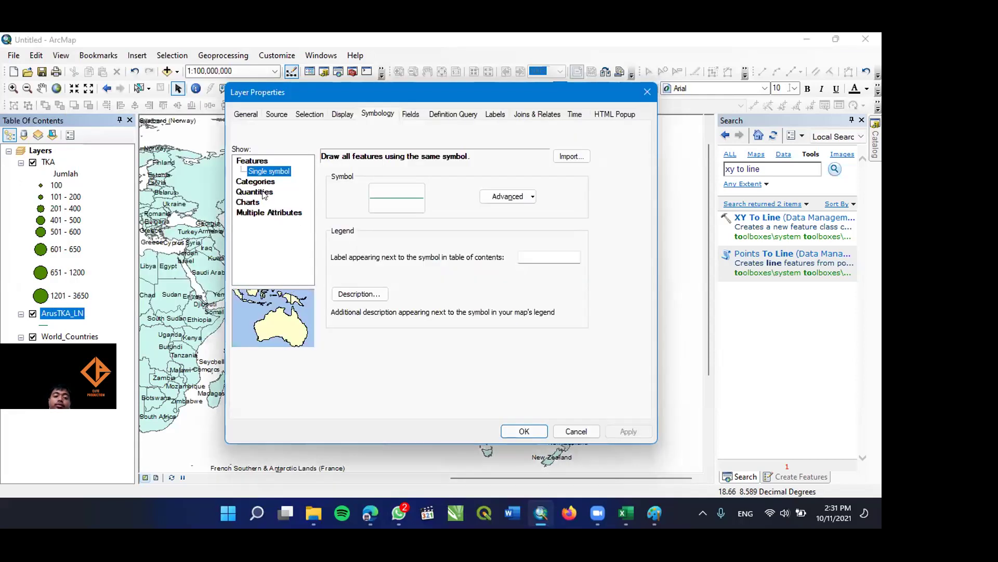
click(262, 182)
click(376, 182)
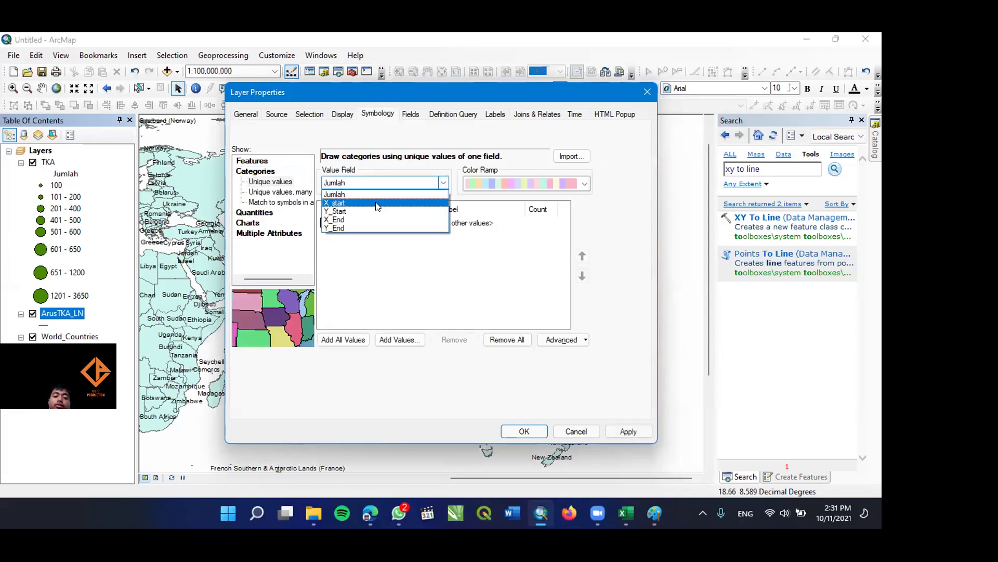
click(364, 193)
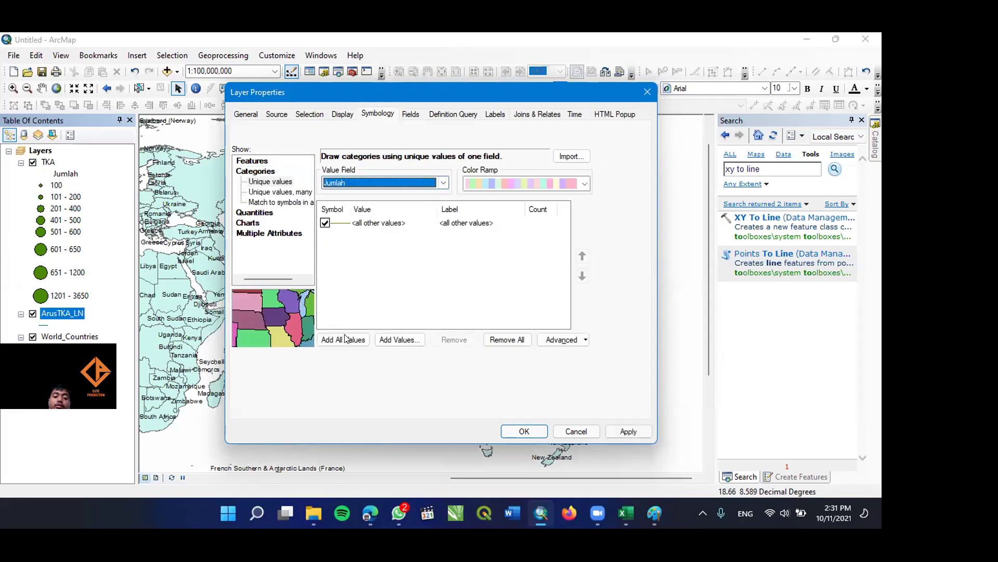
click(345, 338)
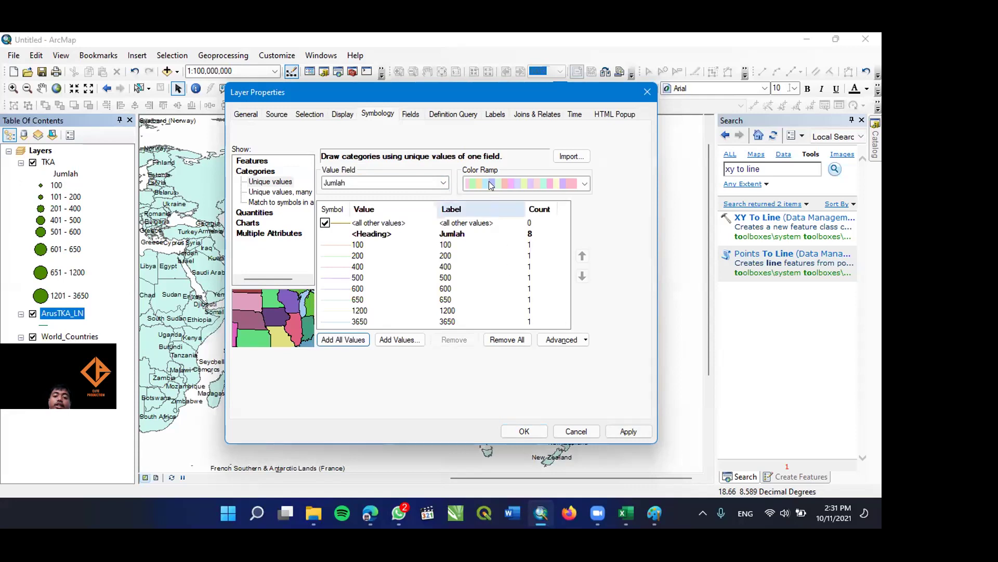
click(585, 183)
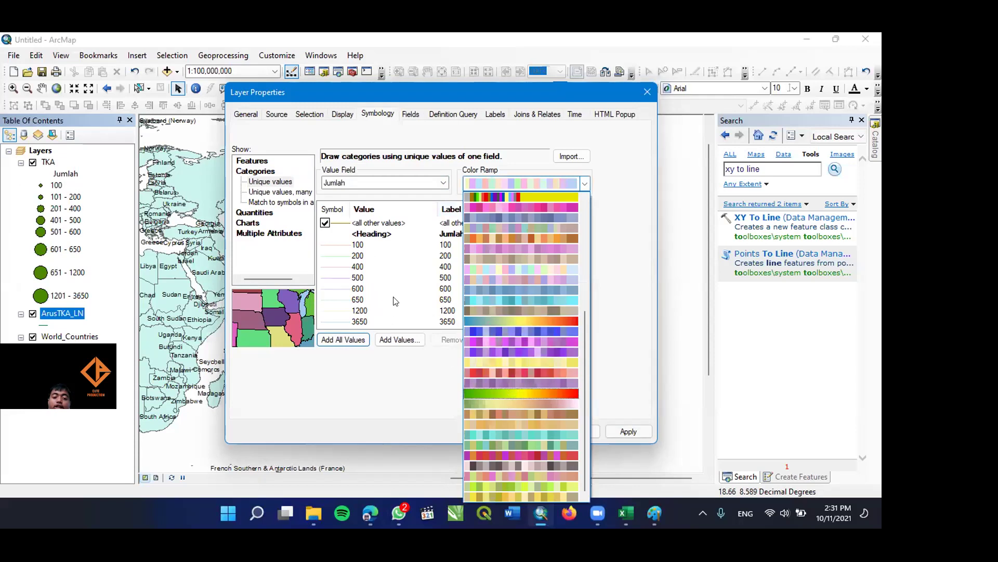
click(508, 390)
Set the width of the all-other-values line symbol to 3 and look through the available line styles.
double_click(355, 230)
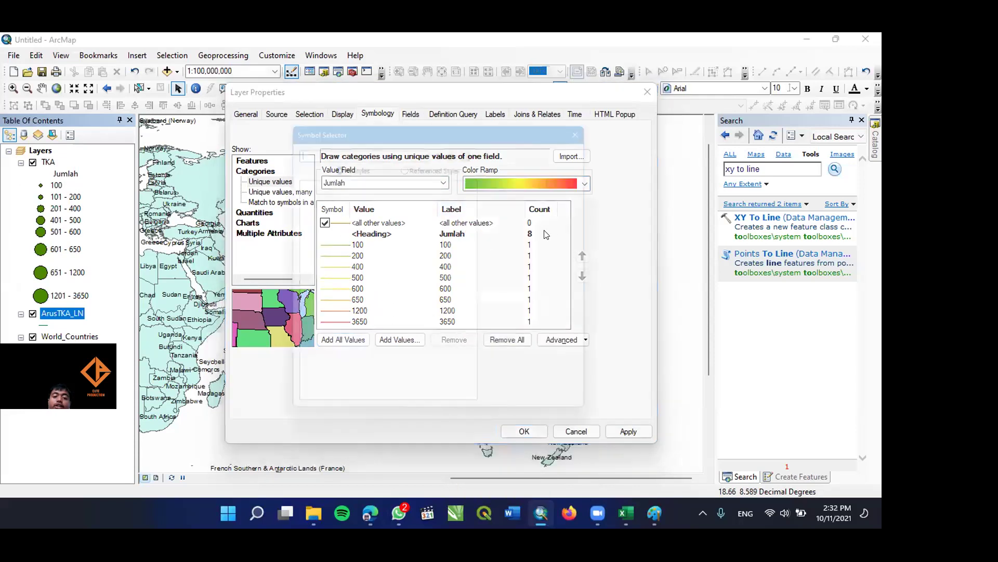
double_click(573, 245)
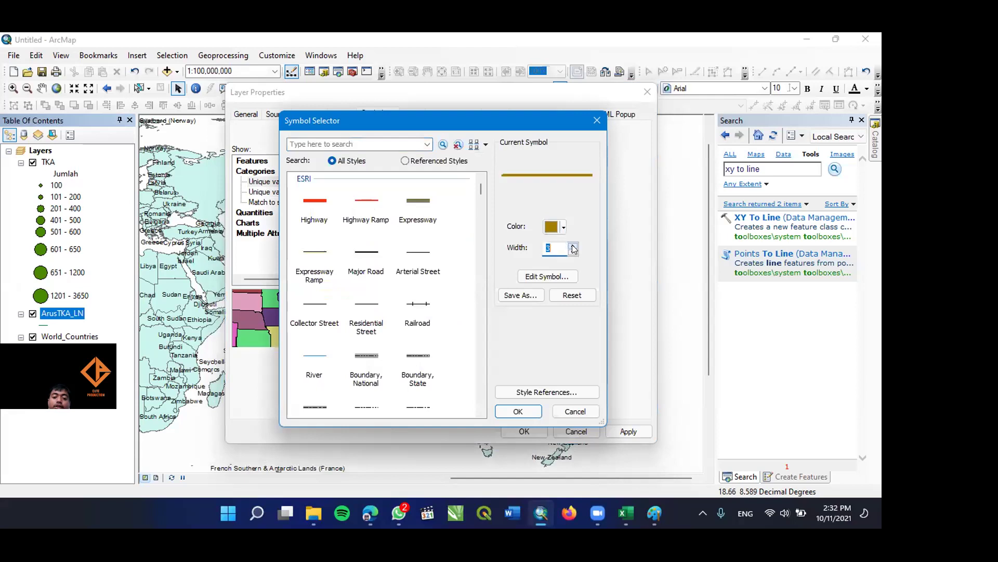
scroll(396, 268, down, 10)
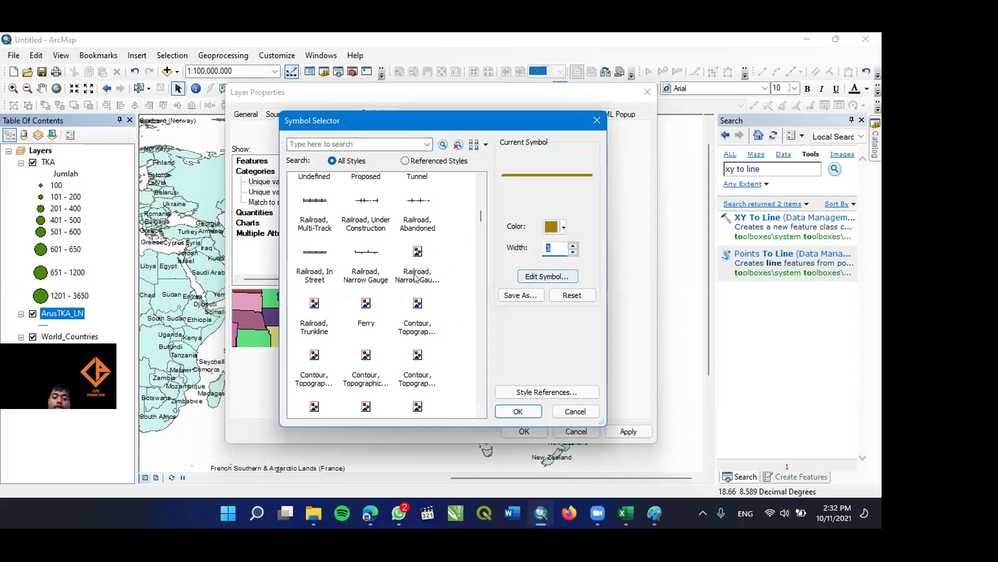
scroll(400, 326, down, 5)
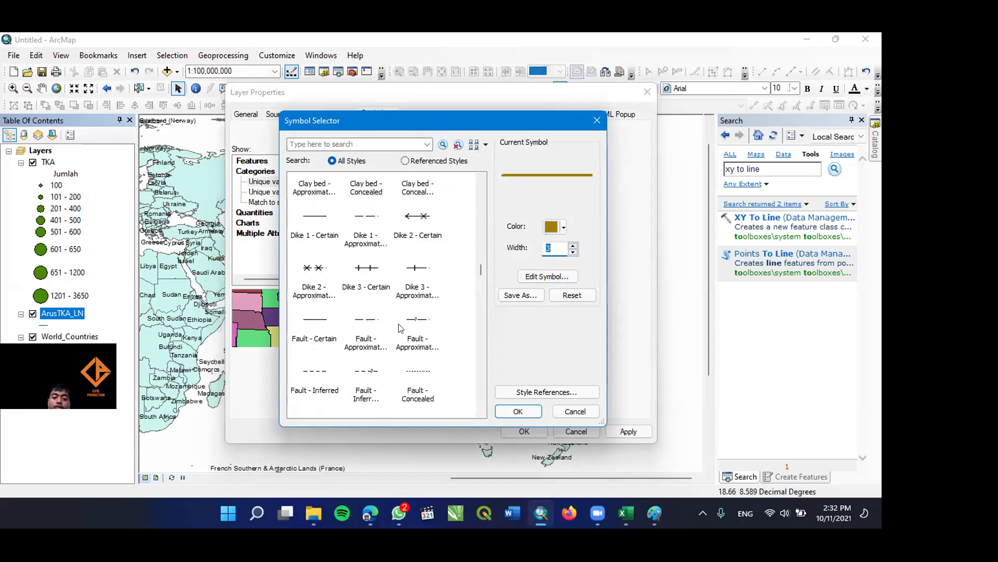
scroll(401, 329, down, 5)
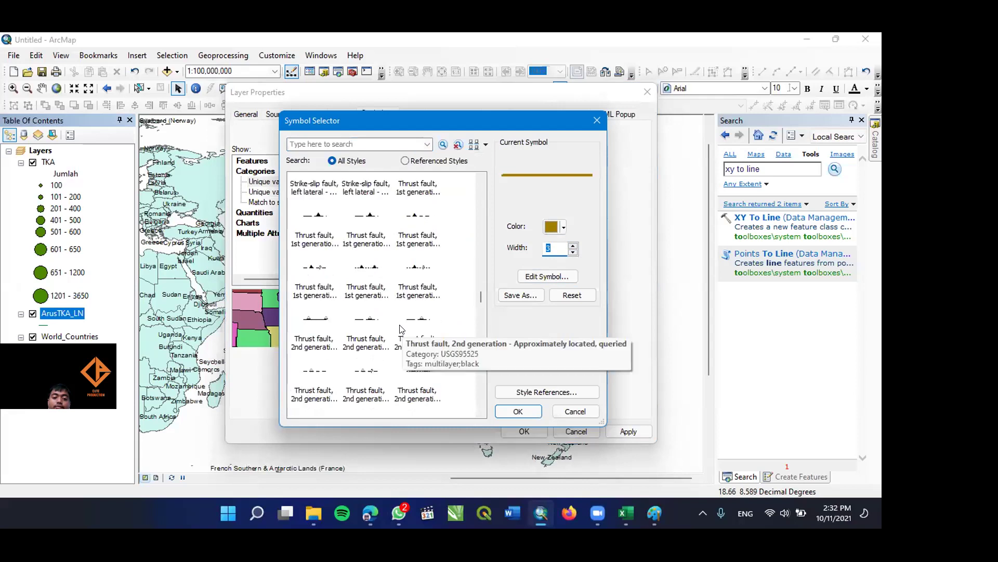
scroll(401, 328, down, 5)
scroll(458, 287, down, 15)
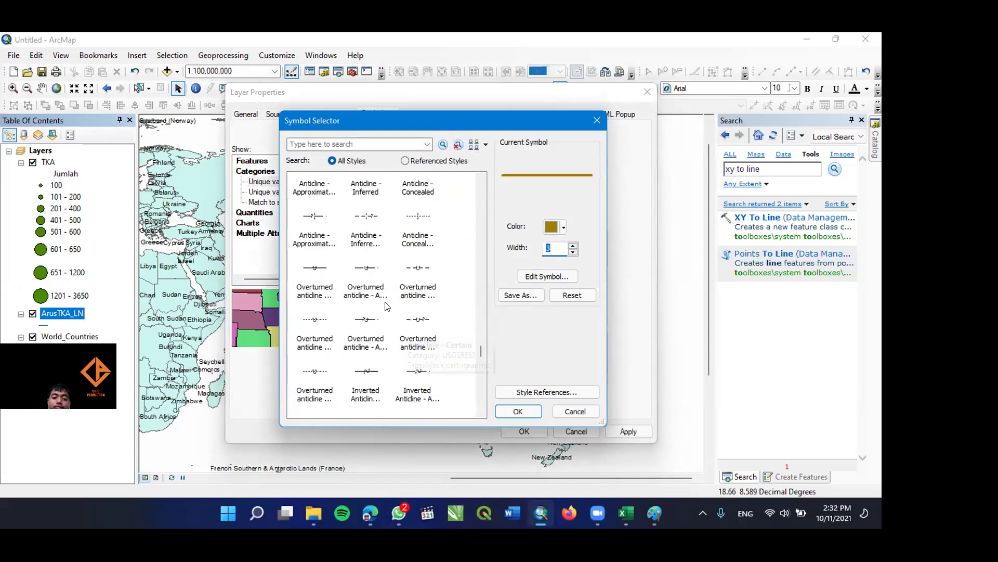
scroll(395, 308, down, 3)
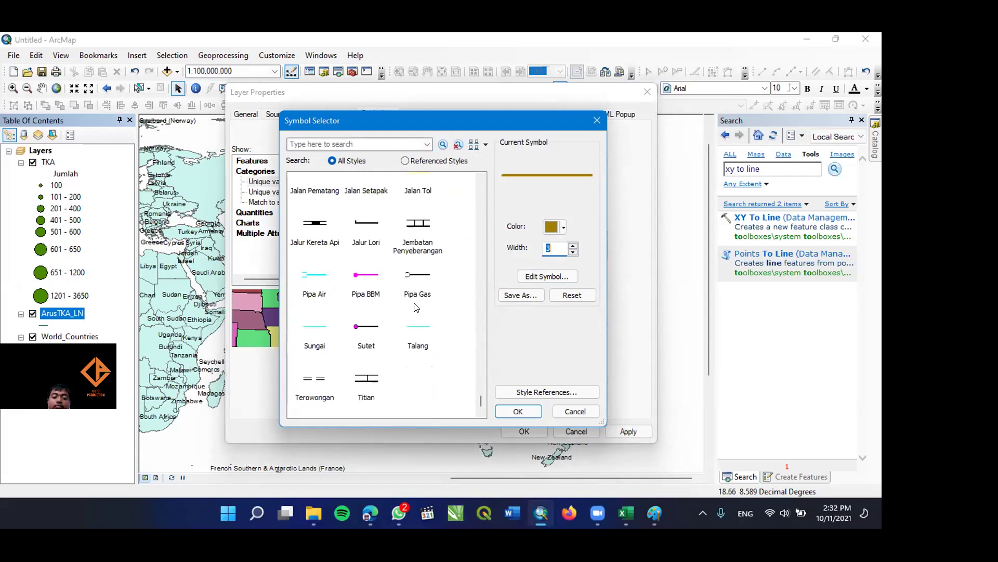
Try the Hash Line Symbol type with an arrowhead at the line's end for the all-other-values symbol.
click(557, 280)
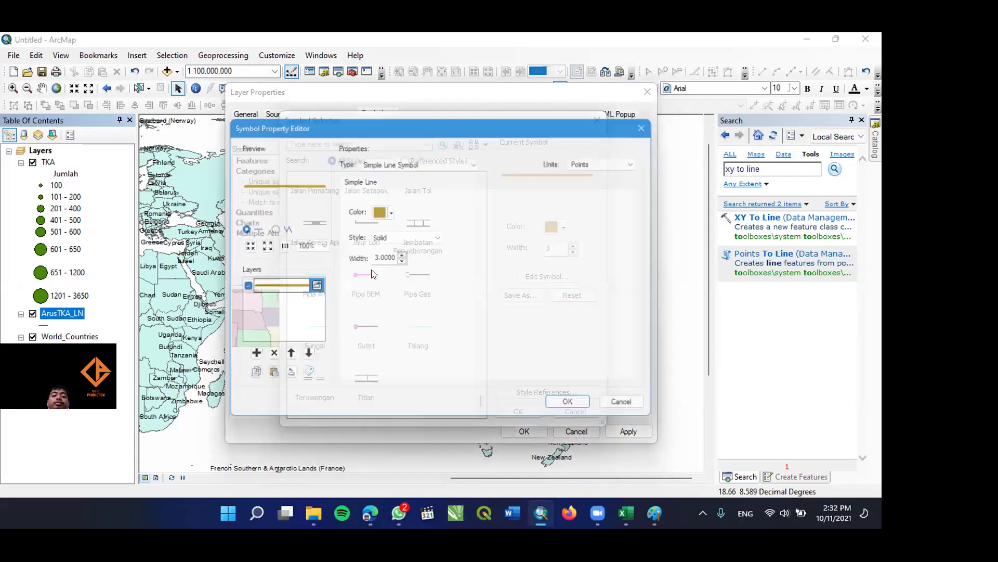
click(409, 159)
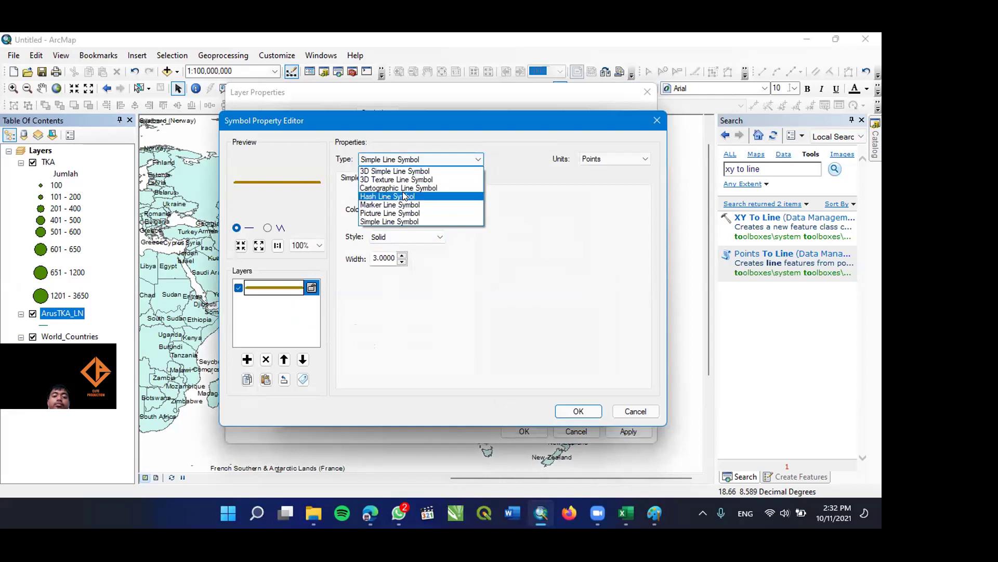
click(404, 196)
click(416, 178)
click(455, 178)
click(480, 178)
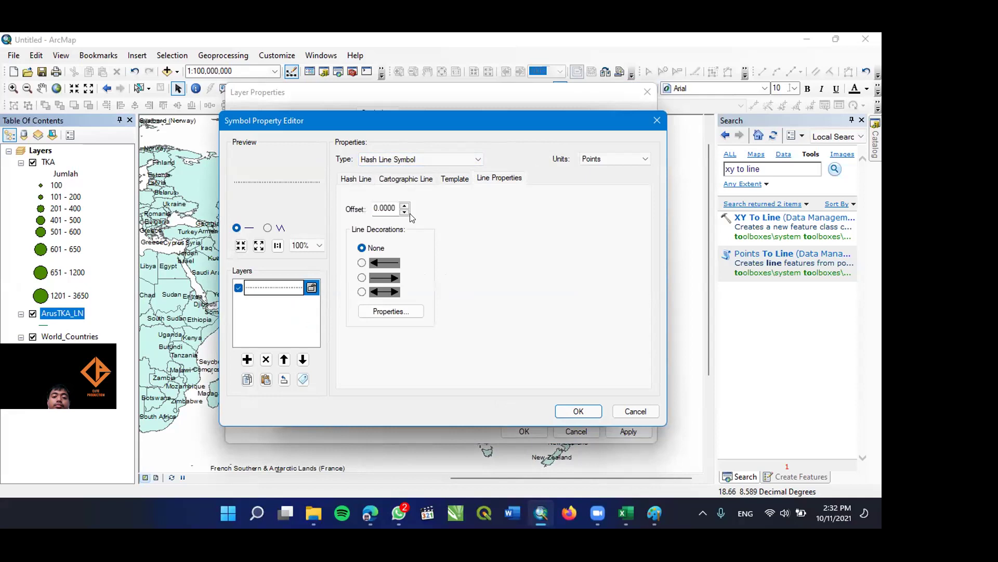
click(361, 277)
click(373, 180)
Make the all-other-values symbol a Cartographic Line Symbol with an arrowhead at the line's end, and accept it.
click(395, 156)
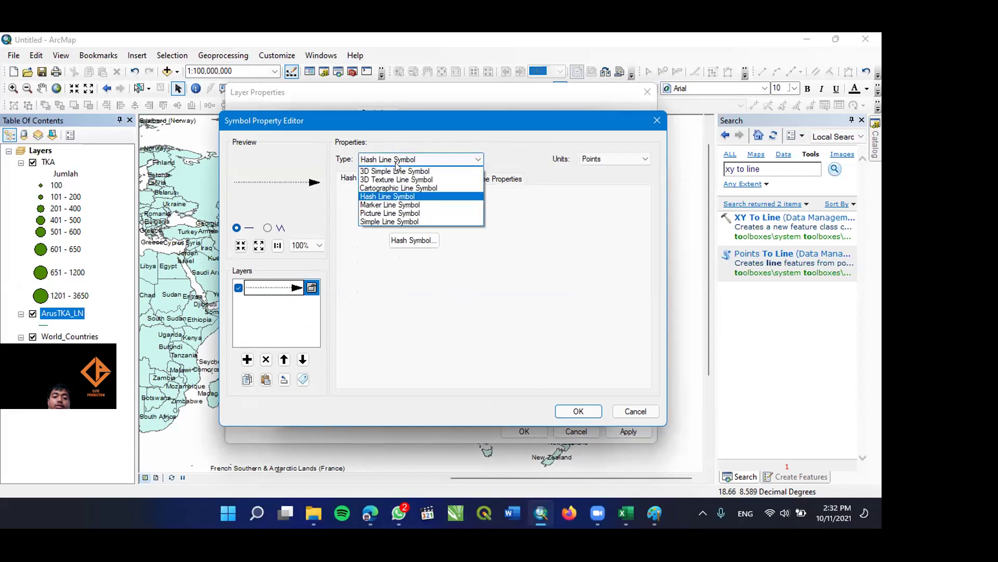
click(397, 188)
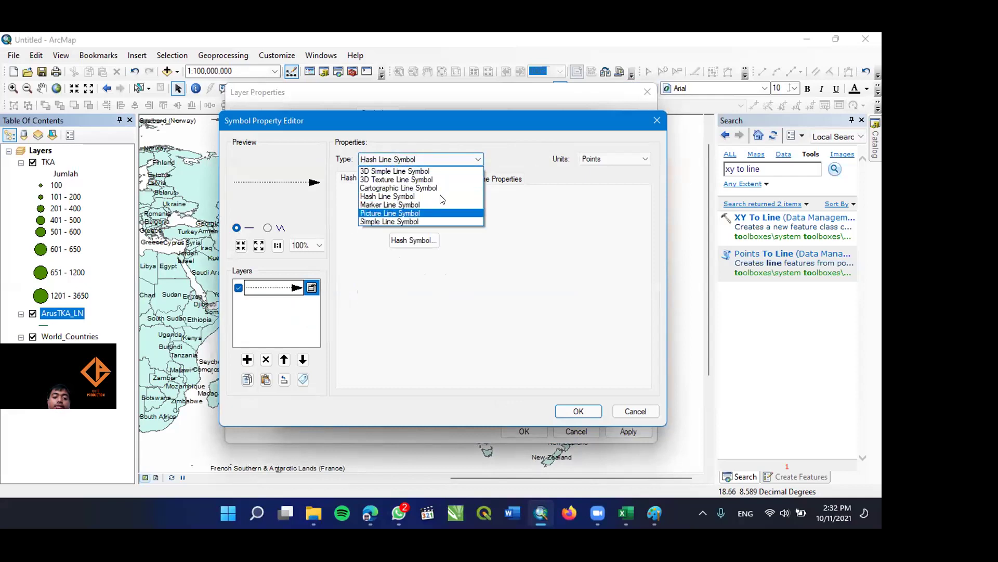
click(453, 181)
click(362, 278)
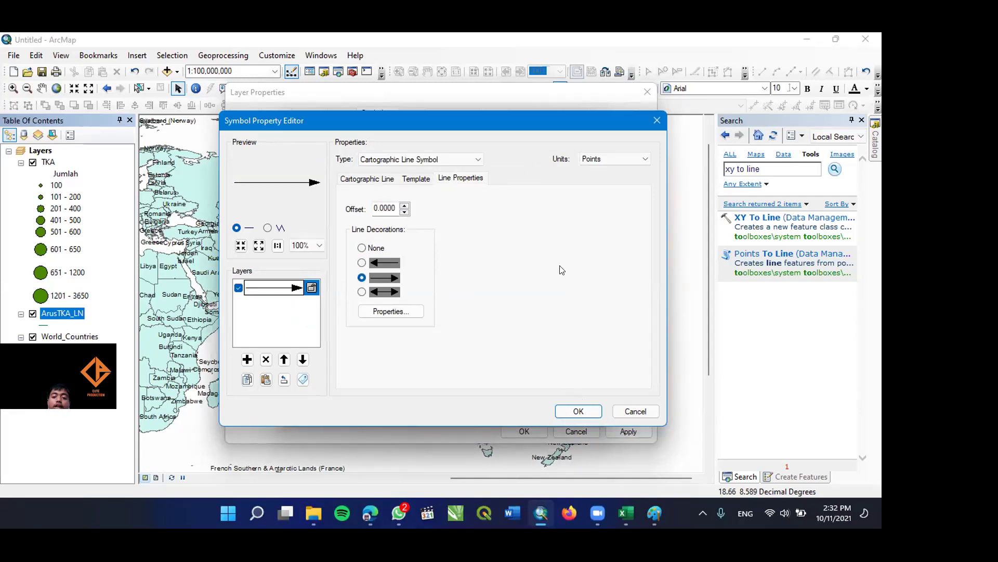
click(579, 411)
key(Return)
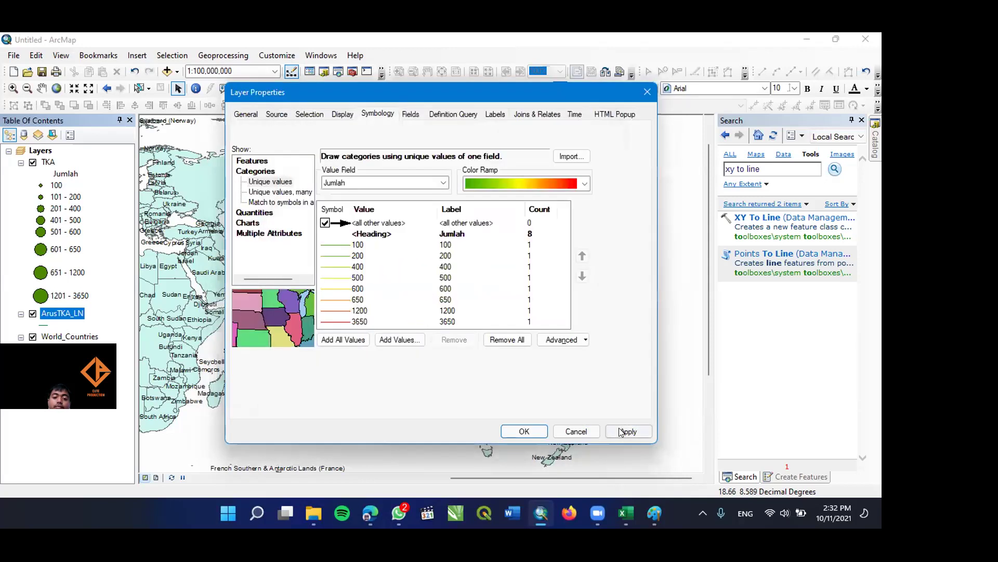
Accept the shared properties for all ArusTKA_LN symbols and apply the symbology to the layer.
right_click(356, 223)
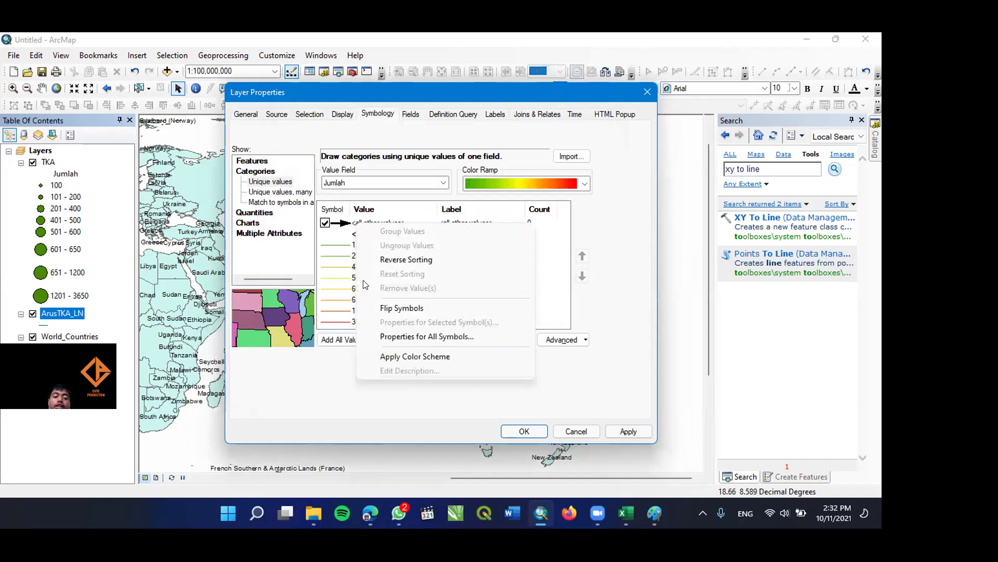
click(351, 225)
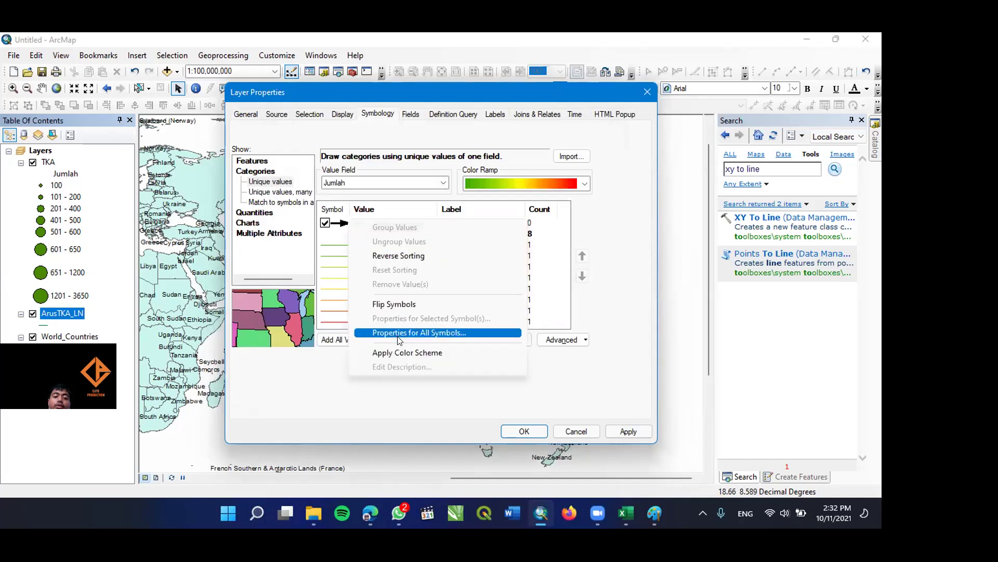
click(398, 333)
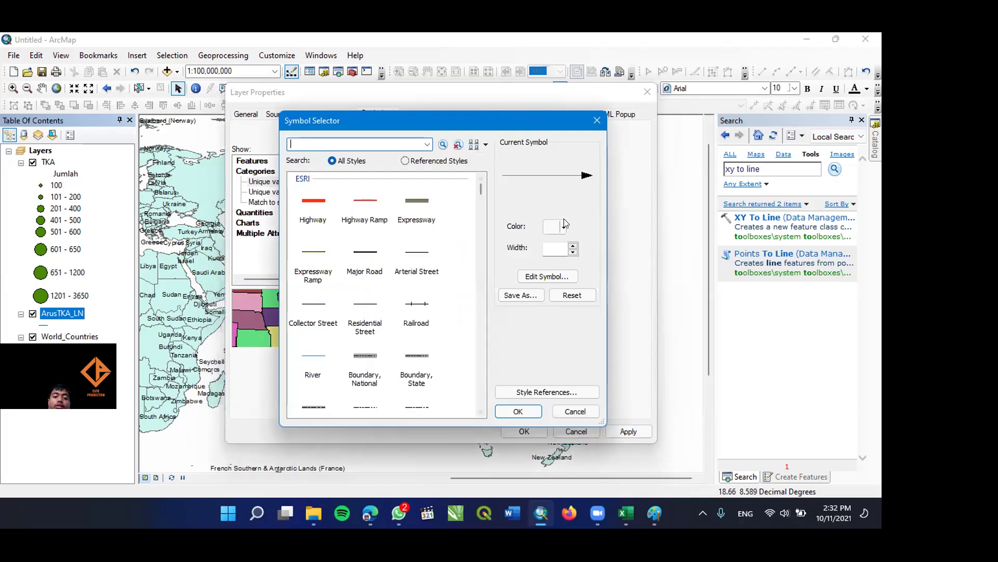
click(518, 410)
click(629, 431)
click(523, 430)
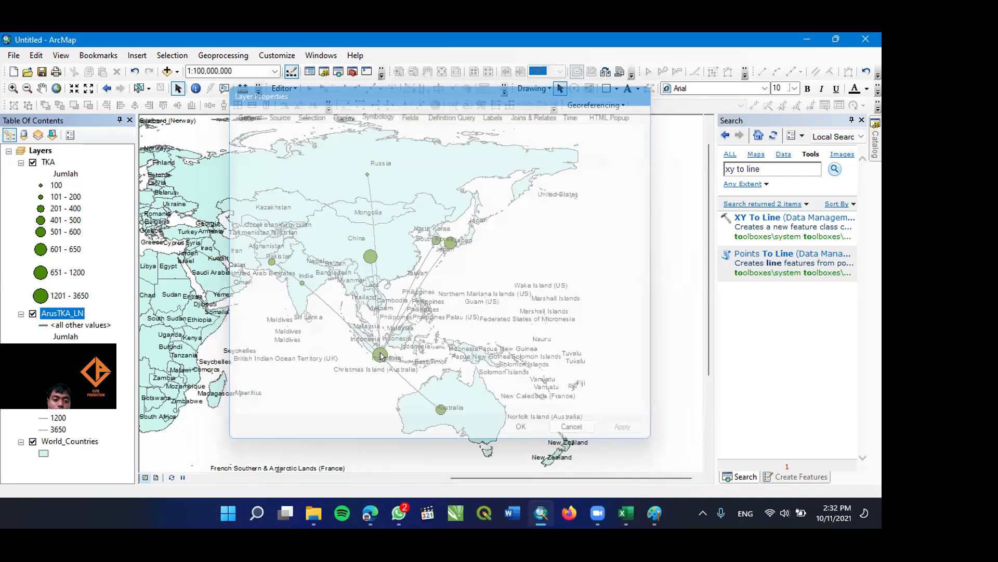
Move the ArusTKA_LN layer above TKA and re-add all its Jumlah unique values so the classes use the arrow symbol.
scroll(380, 403, up, 5)
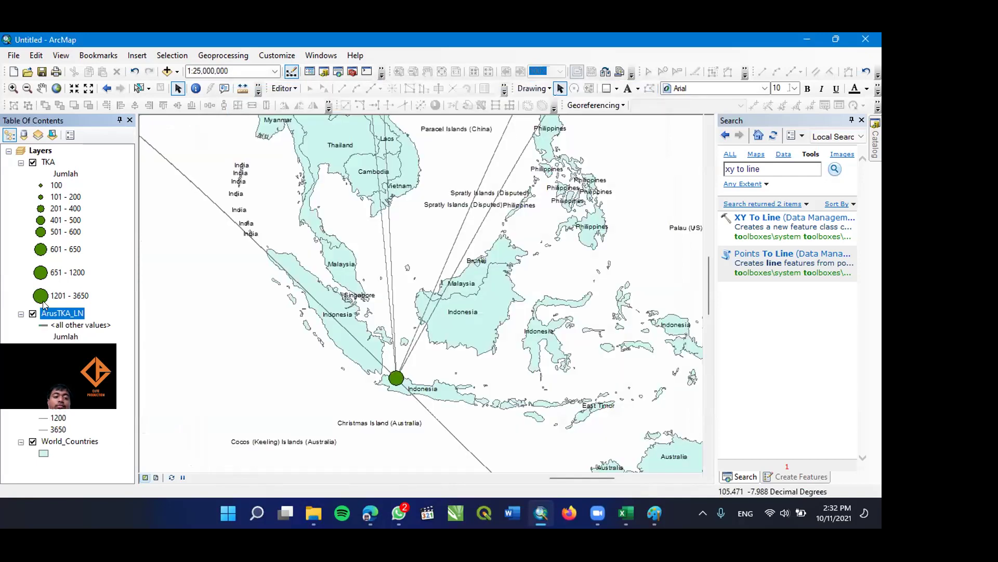
drag(96, 166, 65, 153)
right_click(68, 161)
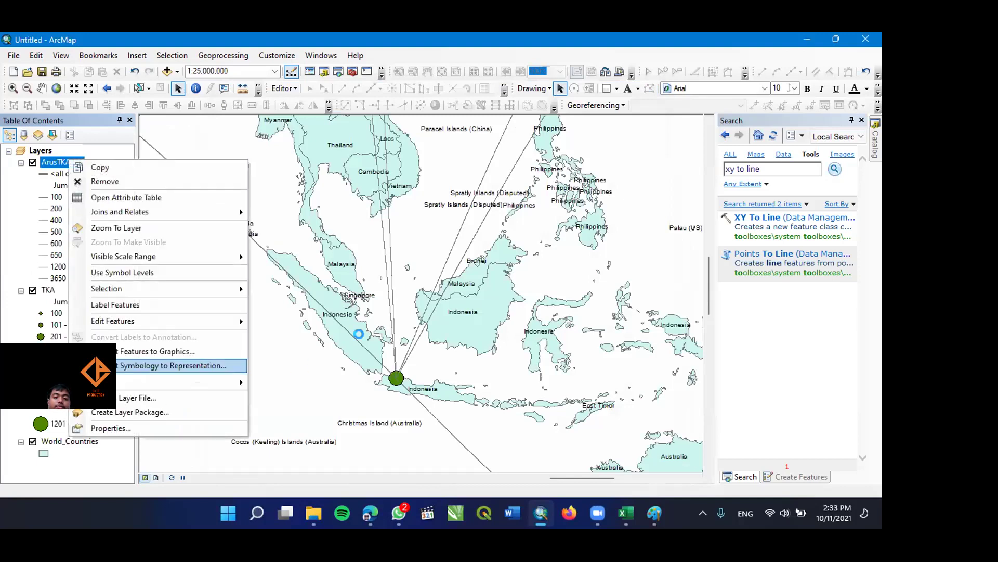
click(364, 330)
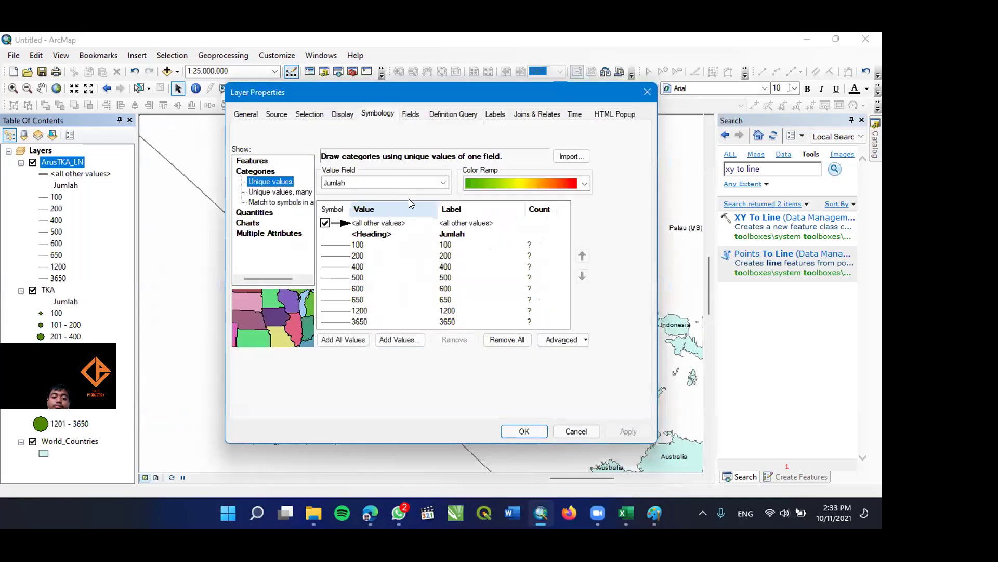
scroll(409, 182, up, 3)
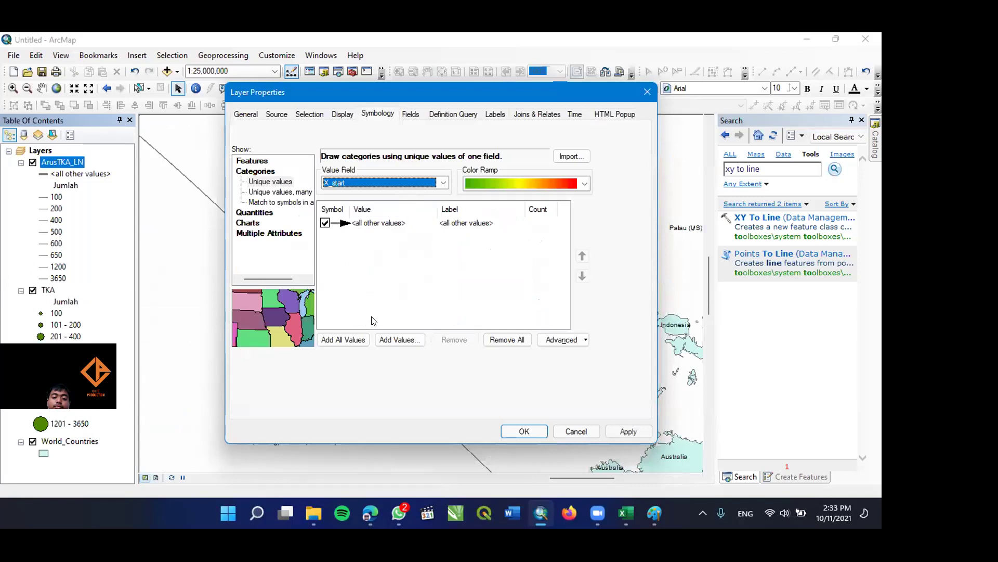
scroll(357, 339, down, 3)
click(358, 339)
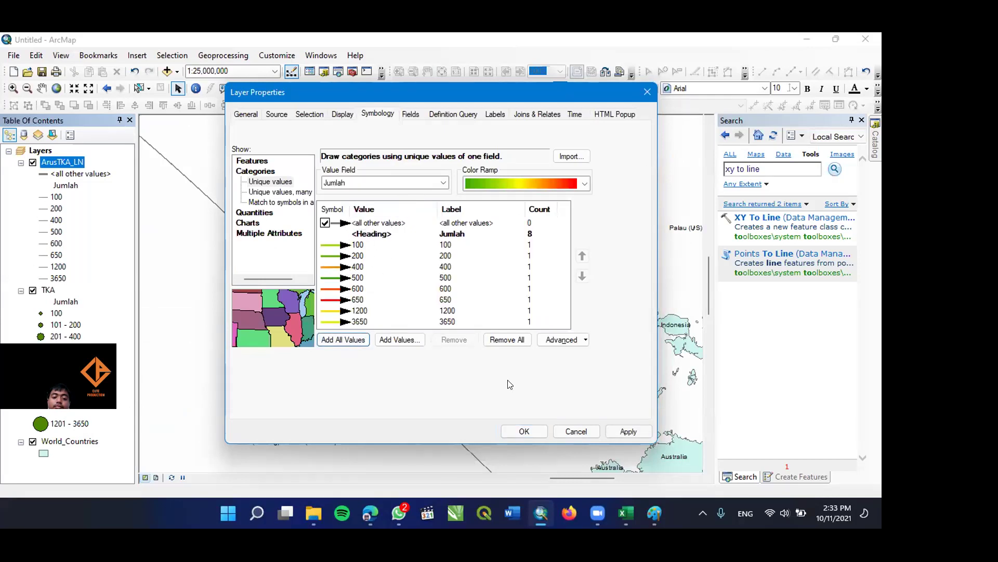
click(627, 431)
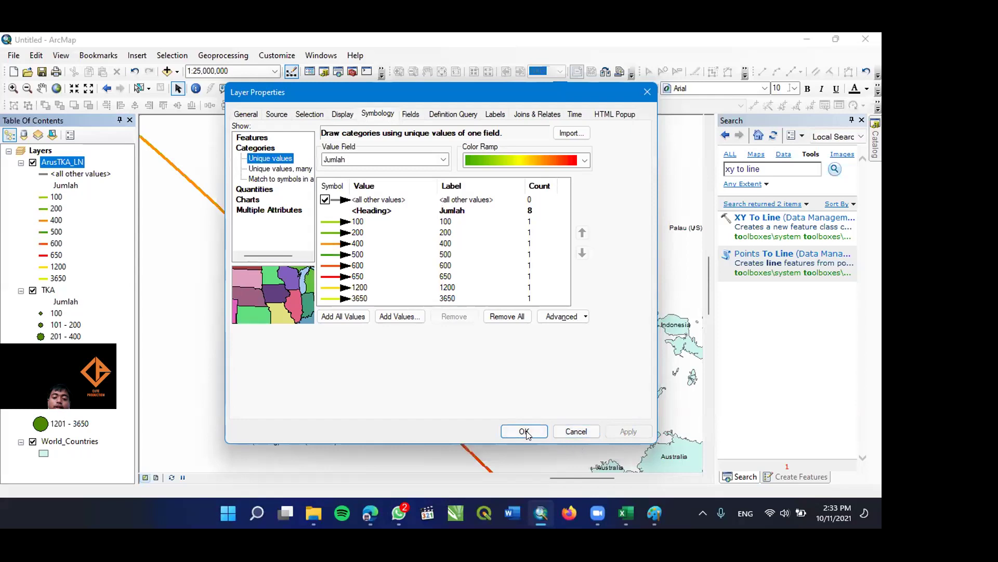
click(523, 431)
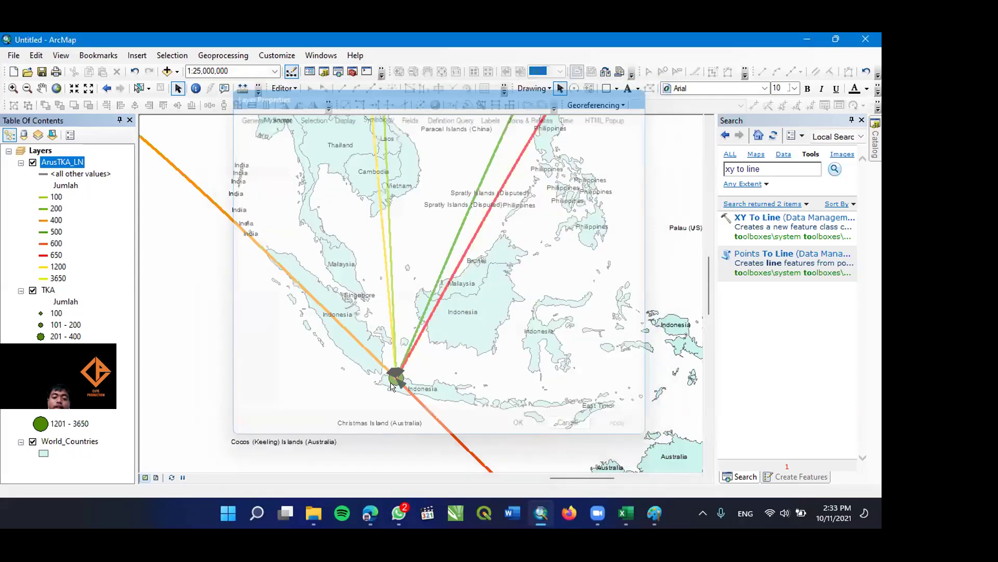
Open the line properties of the Cartographic Line Symbol shared by all ArusTKA_LN symbols.
scroll(391, 386, down, 5)
scroll(423, 382, up, 5)
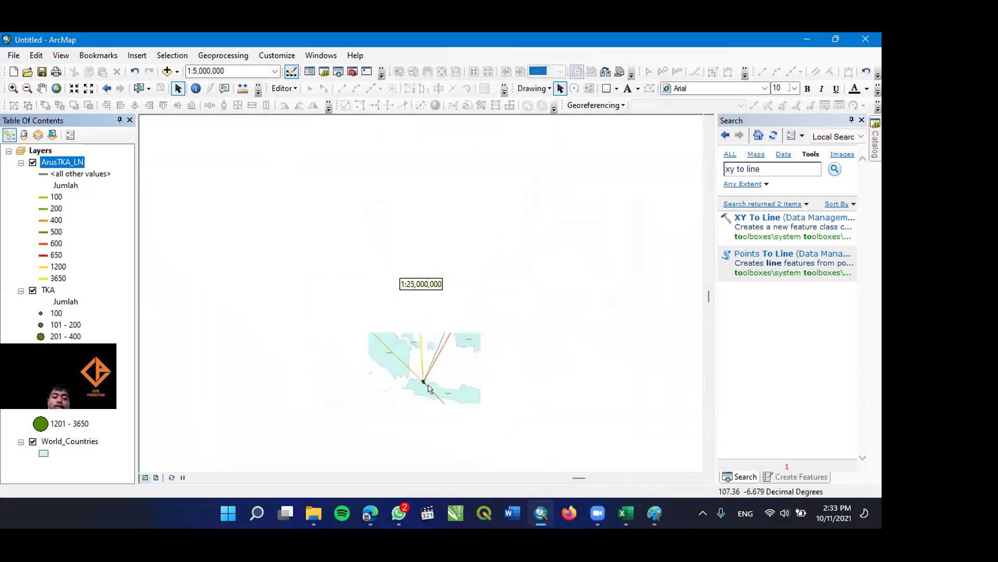
scroll(433, 394, up, 2)
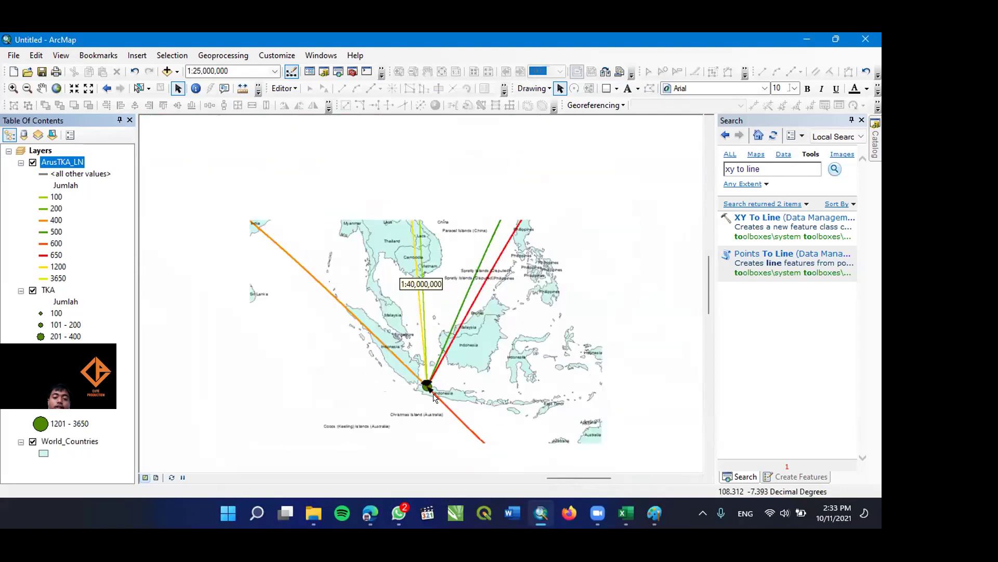
scroll(459, 398, up, 2)
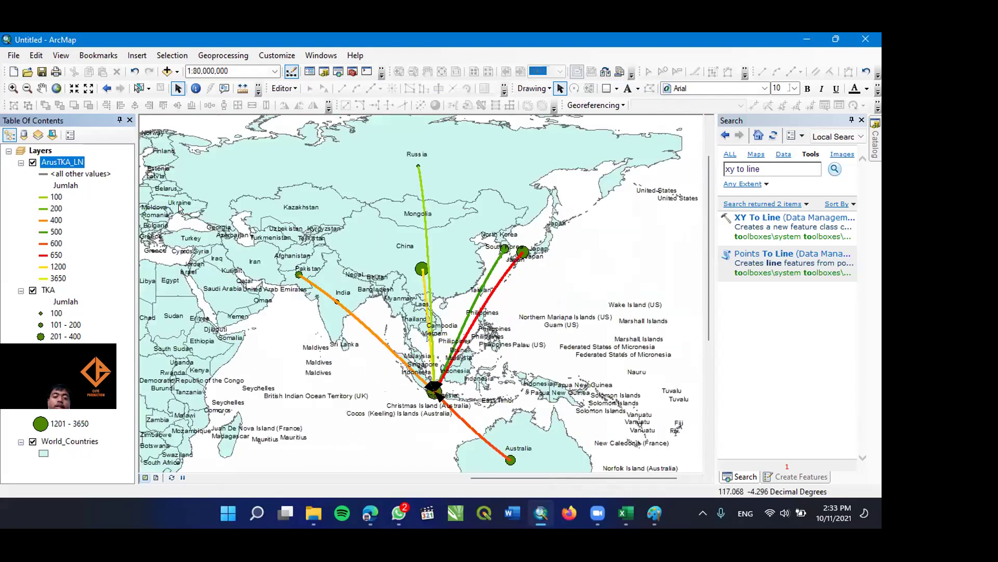
right_click(82, 166)
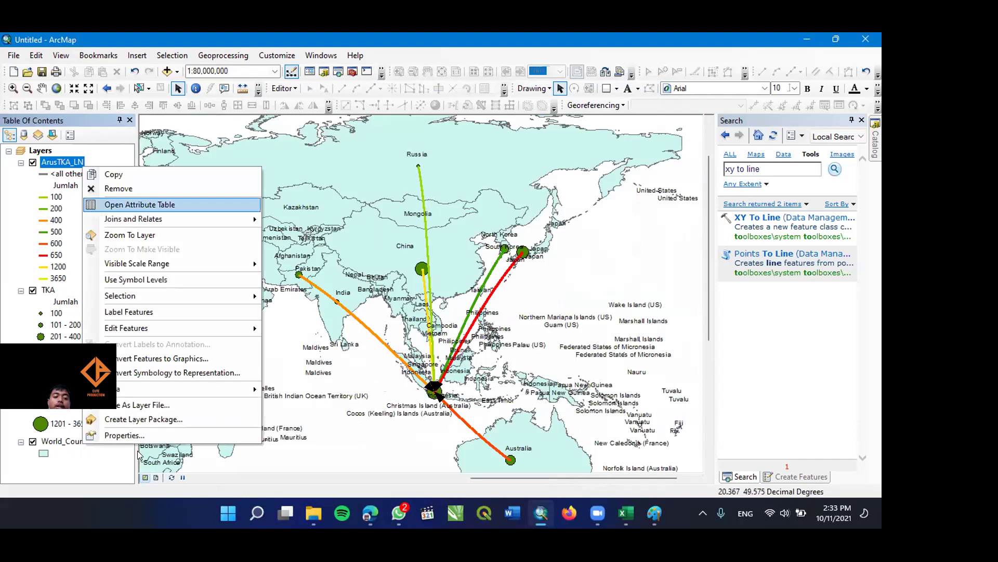
click(127, 435)
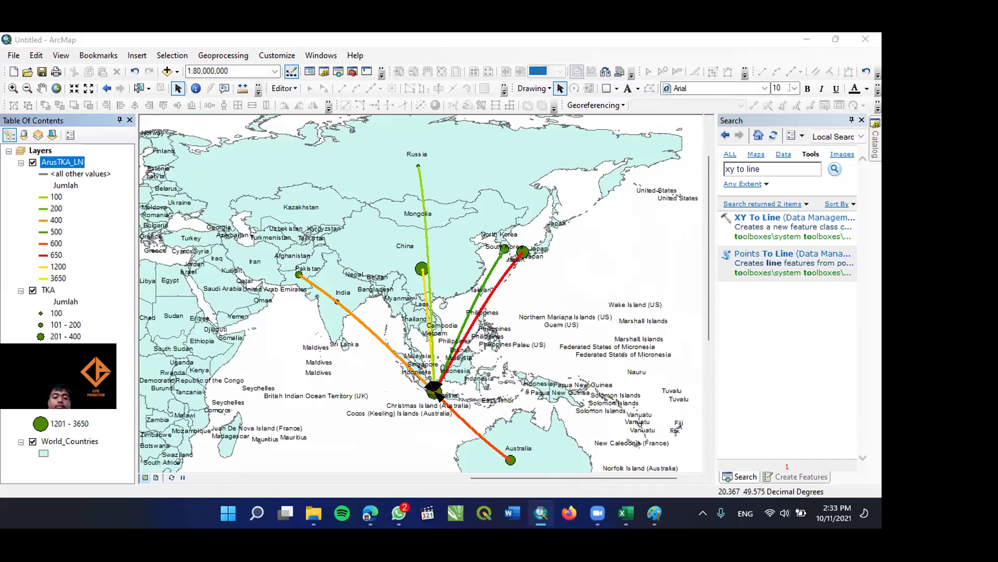
right_click(343, 225)
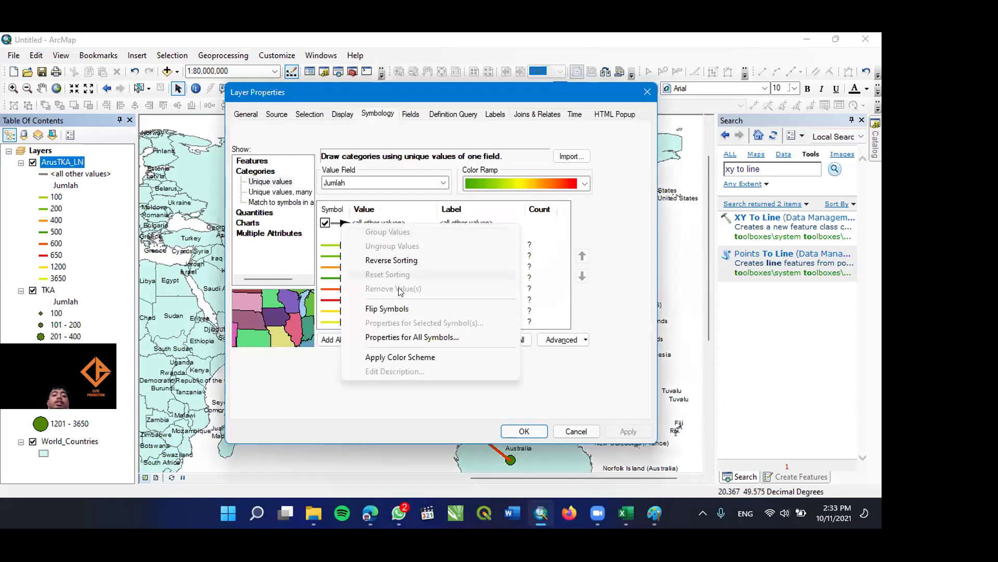
click(409, 338)
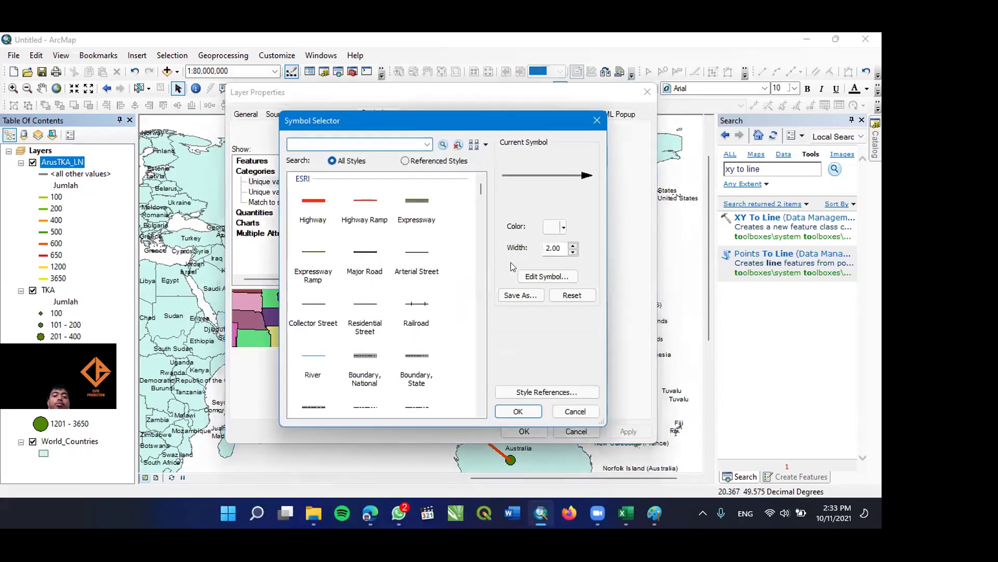
click(879, 520)
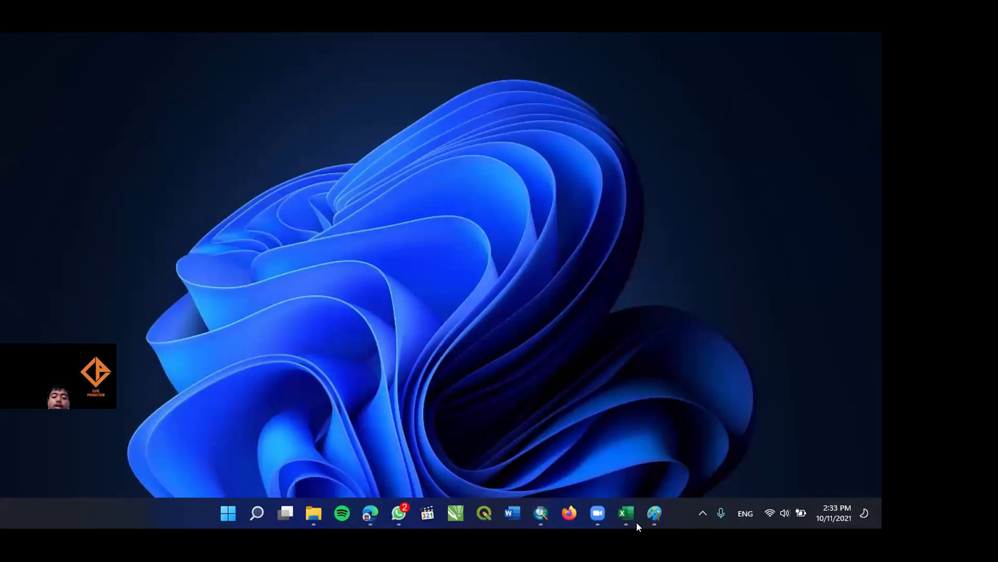
click(537, 515)
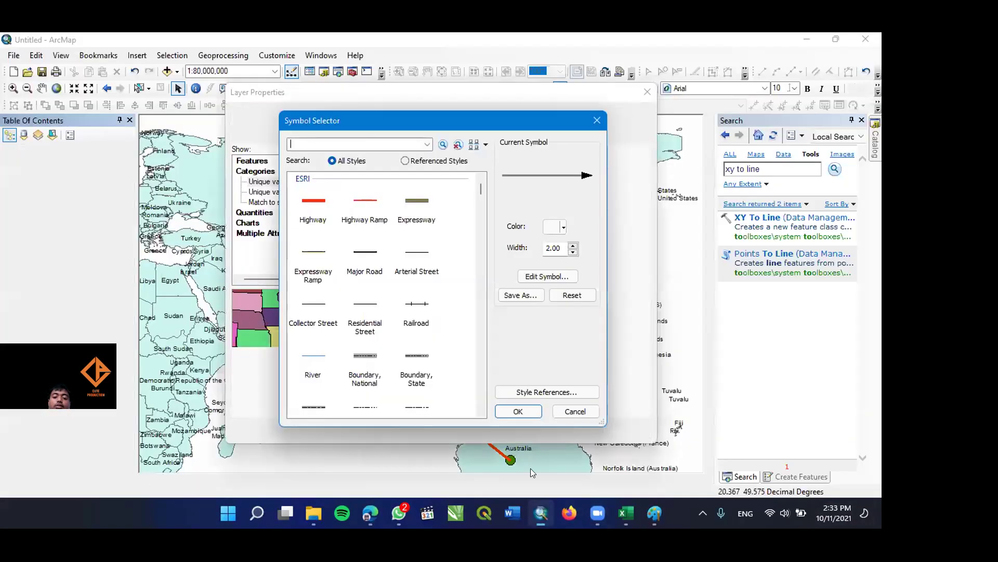
click(531, 277)
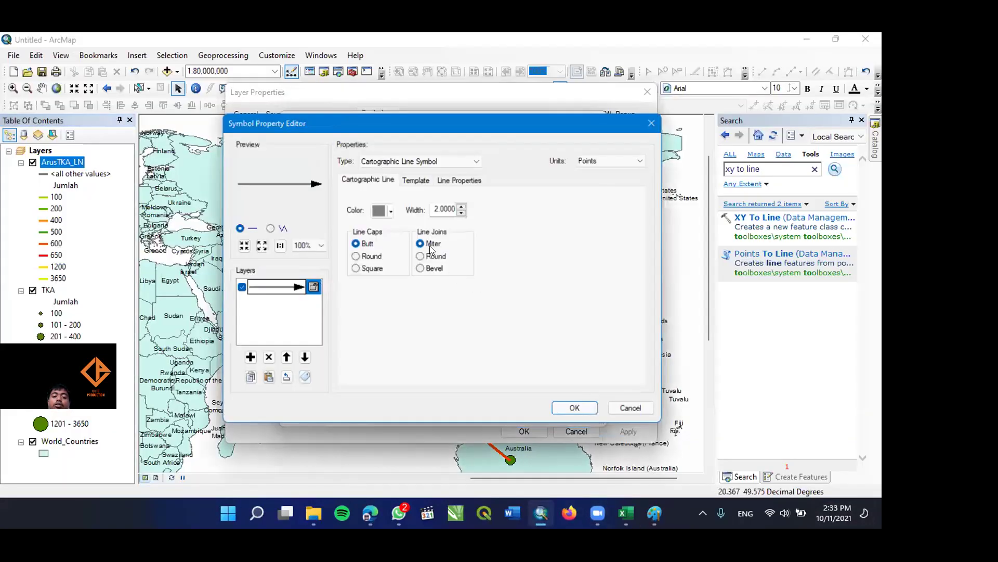
click(460, 179)
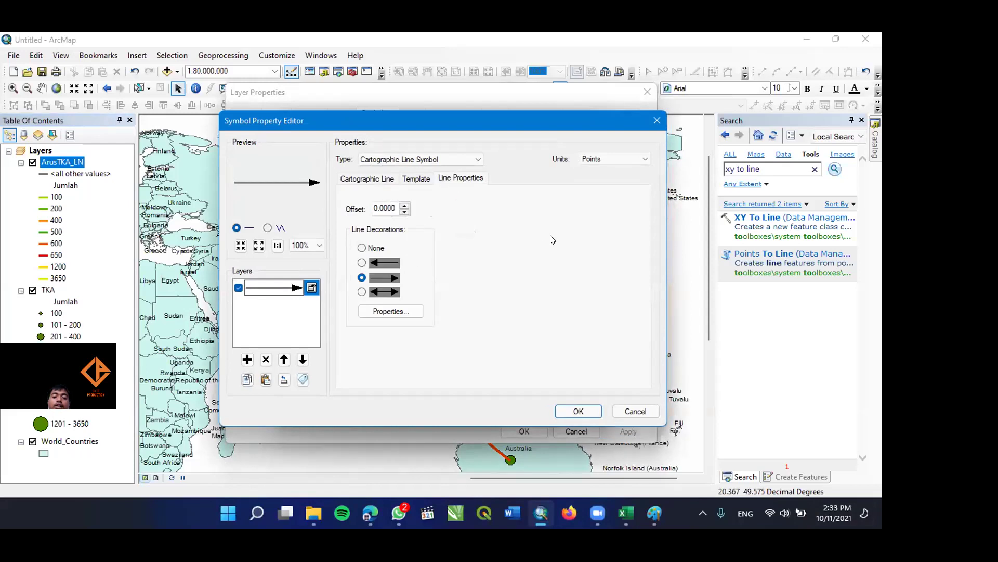
Set the arrow decoration to 3 positions at a fixed angle to the page and apply it to all ArusTKA_LN symbols.
click(369, 311)
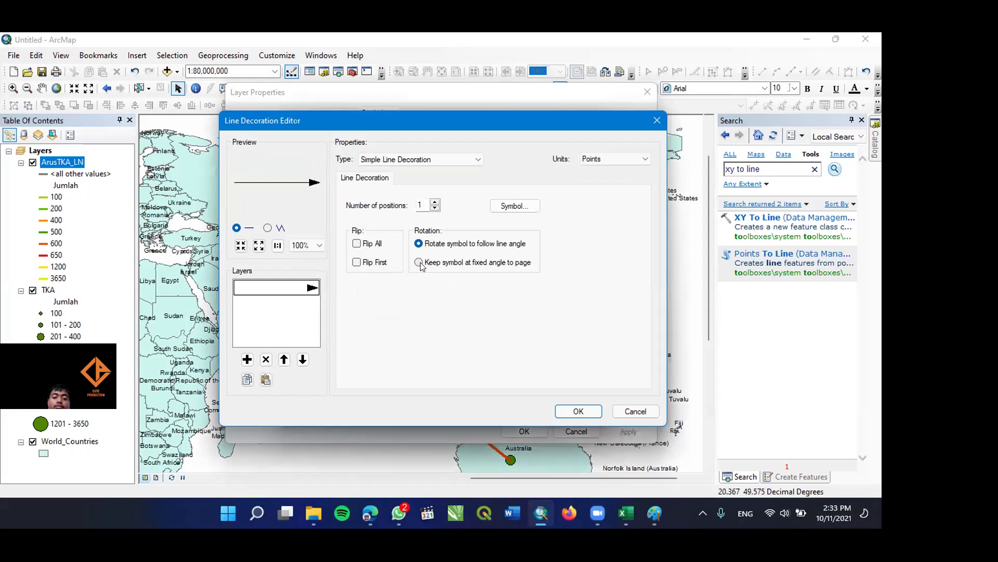
click(420, 262)
click(420, 243)
click(425, 263)
click(436, 202)
click(436, 202)
click(436, 201)
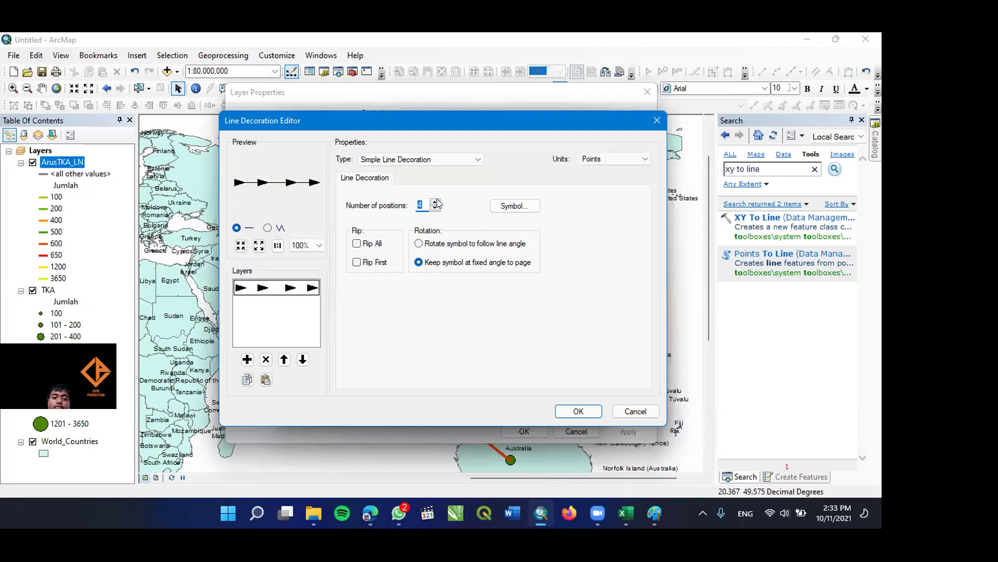
click(436, 202)
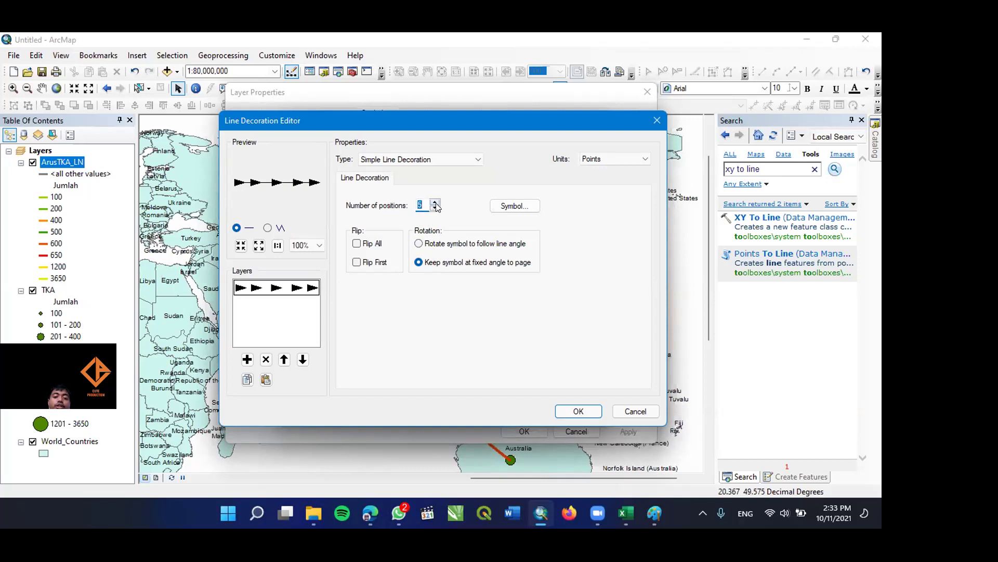
click(588, 411)
click(580, 411)
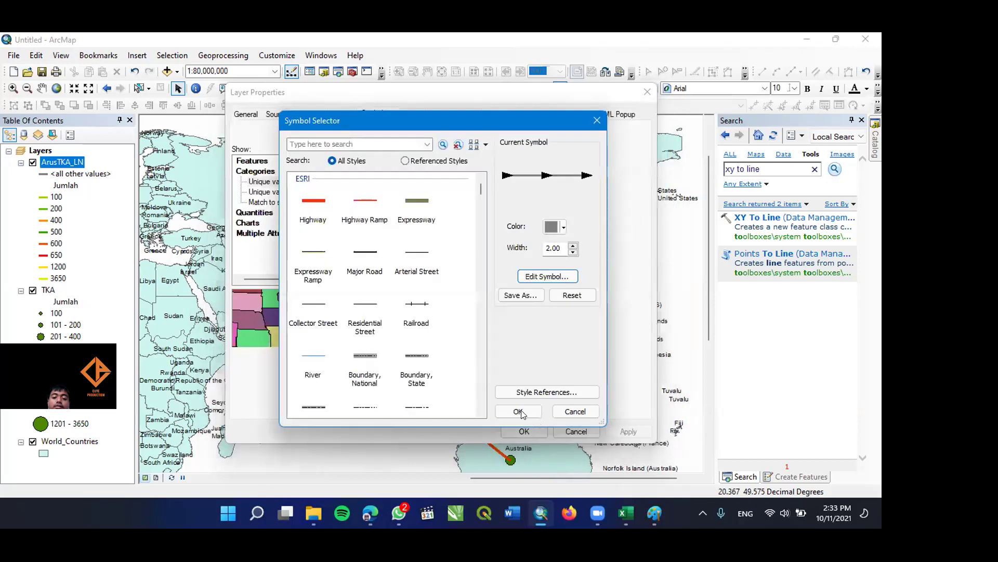
click(523, 413)
click(524, 431)
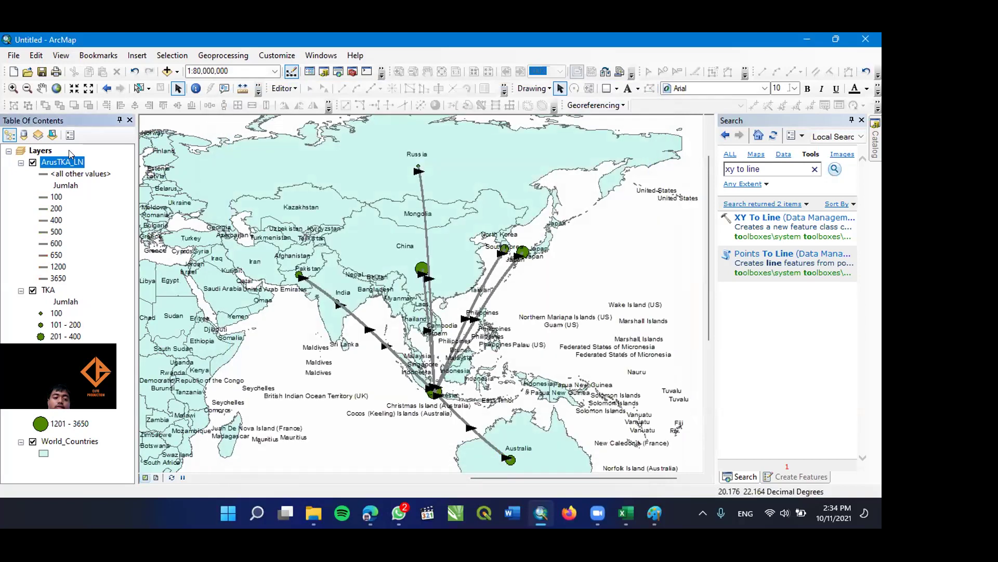
Make the arrowheads of all ArusTKA_LN symbols rotate to follow the line angle, and apply the symbology to the layer.
right_click(87, 168)
click(179, 416)
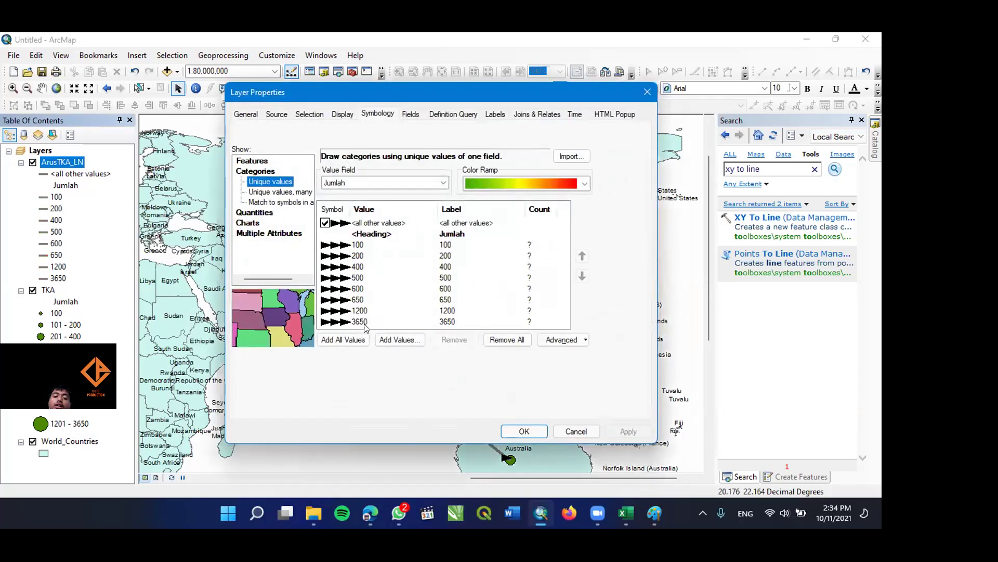
right_click(344, 235)
click(332, 219)
right_click(335, 221)
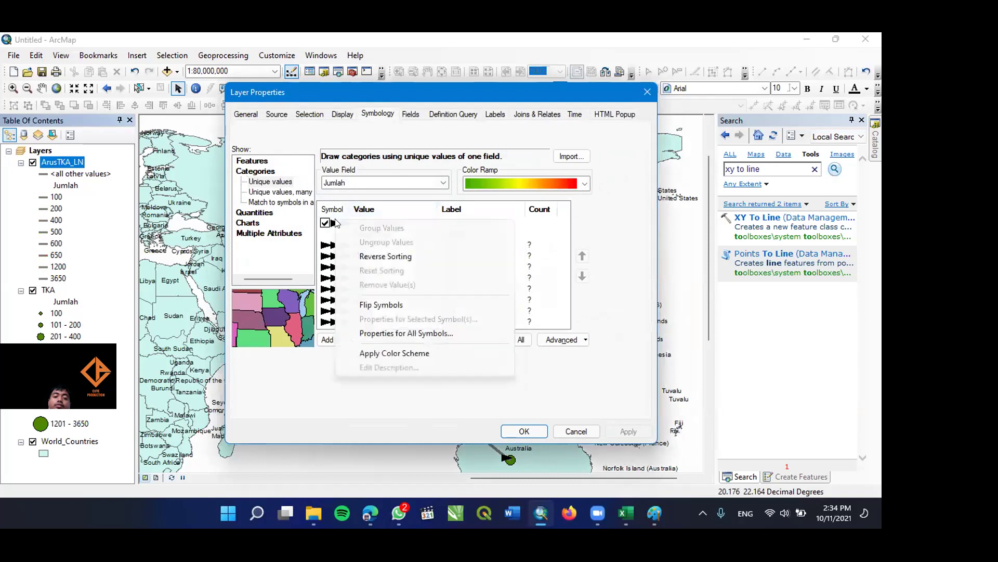
click(395, 332)
click(531, 280)
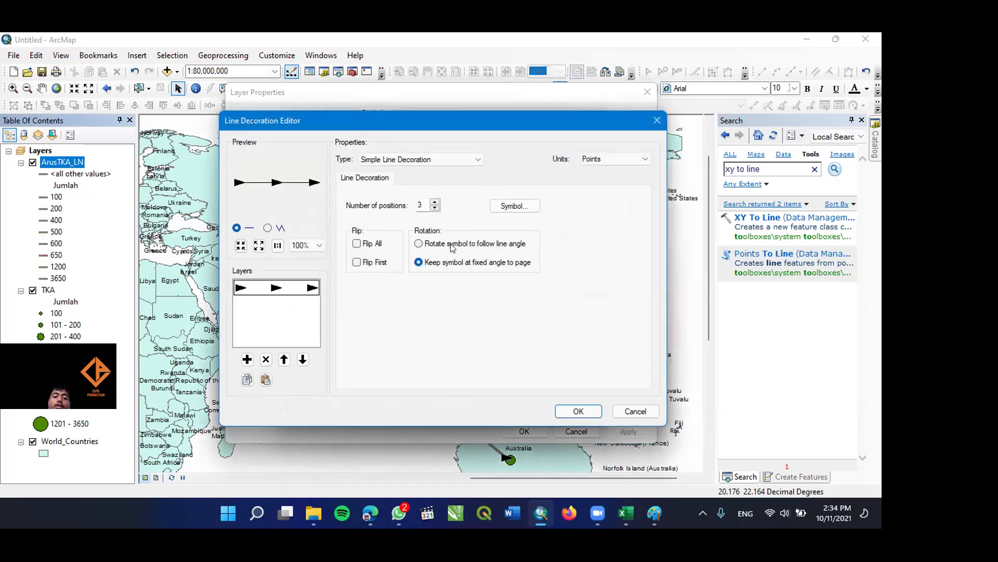
click(453, 245)
click(579, 411)
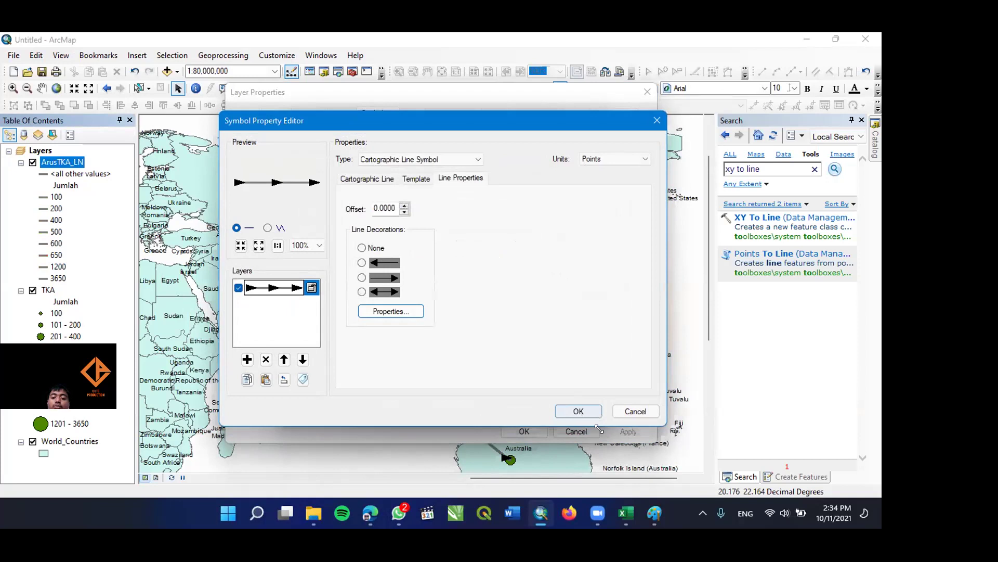
click(578, 411)
click(520, 411)
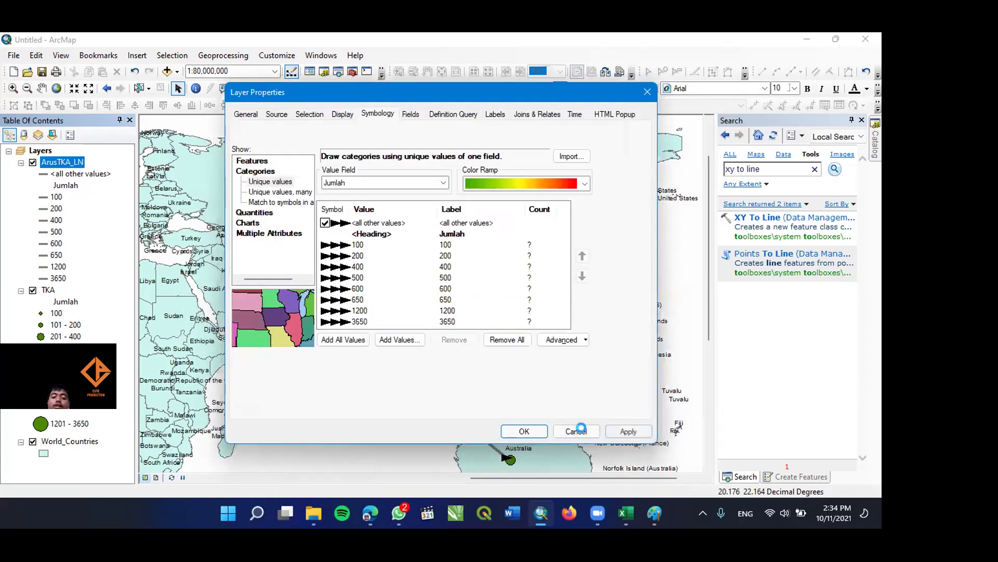
click(528, 433)
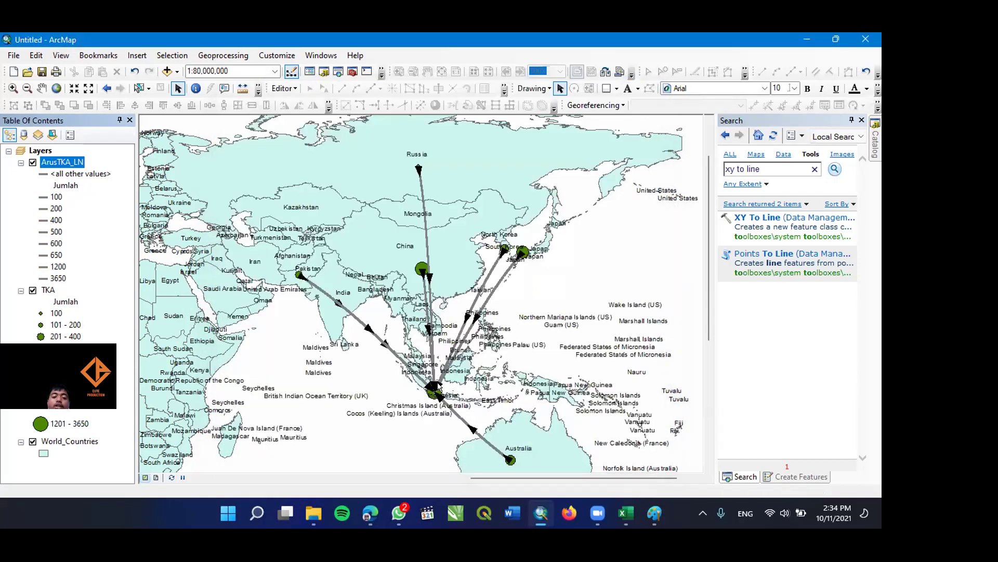
scroll(323, 341, up, 1)
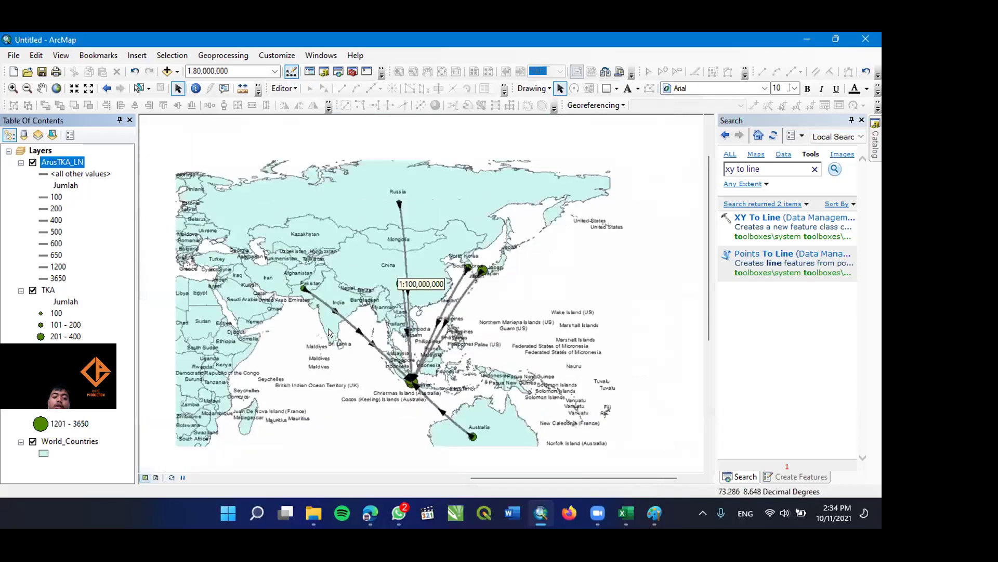
scroll(356, 346, down, 4)
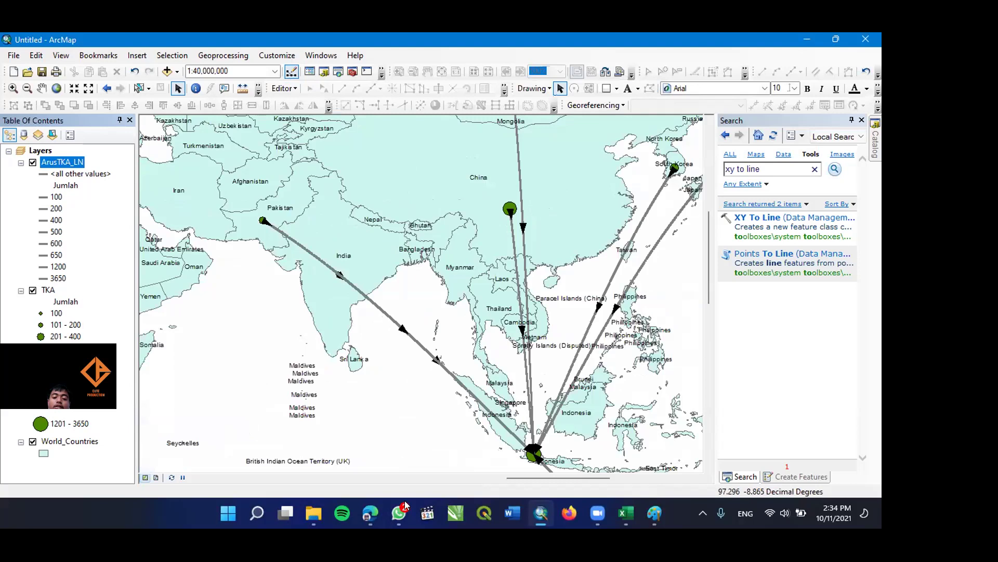
scroll(374, 327, up, 4)
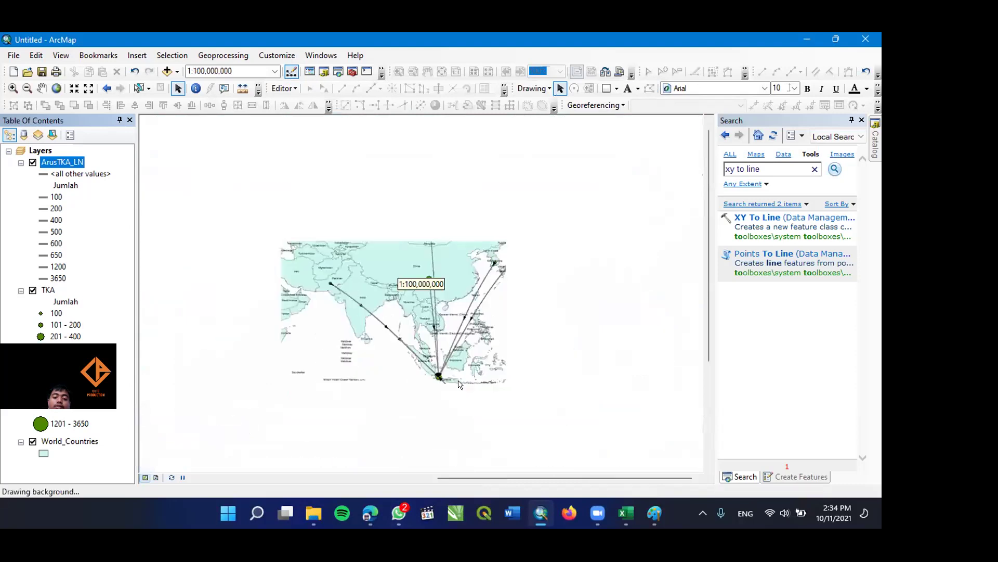
scroll(419, 358, down, 1)
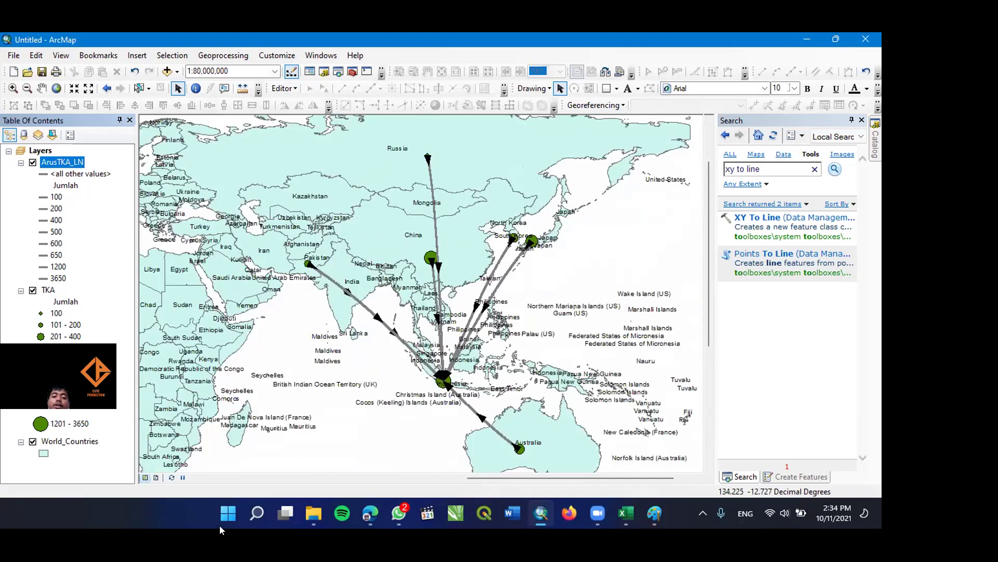
Switch to Paint, review the flow map in Peta Aliran FIX.jpg, and close it without saving the changes.
click(312, 515)
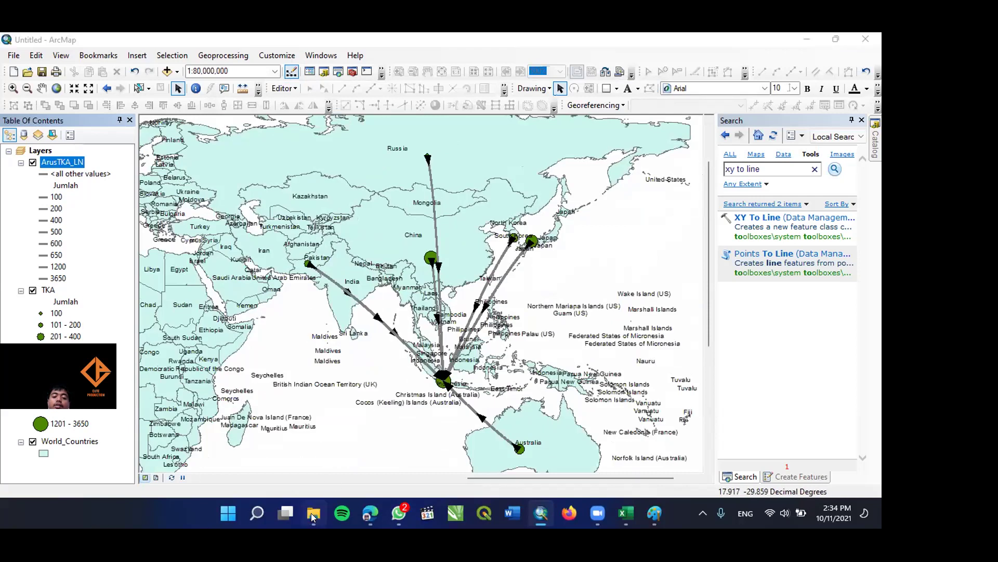
click(654, 513)
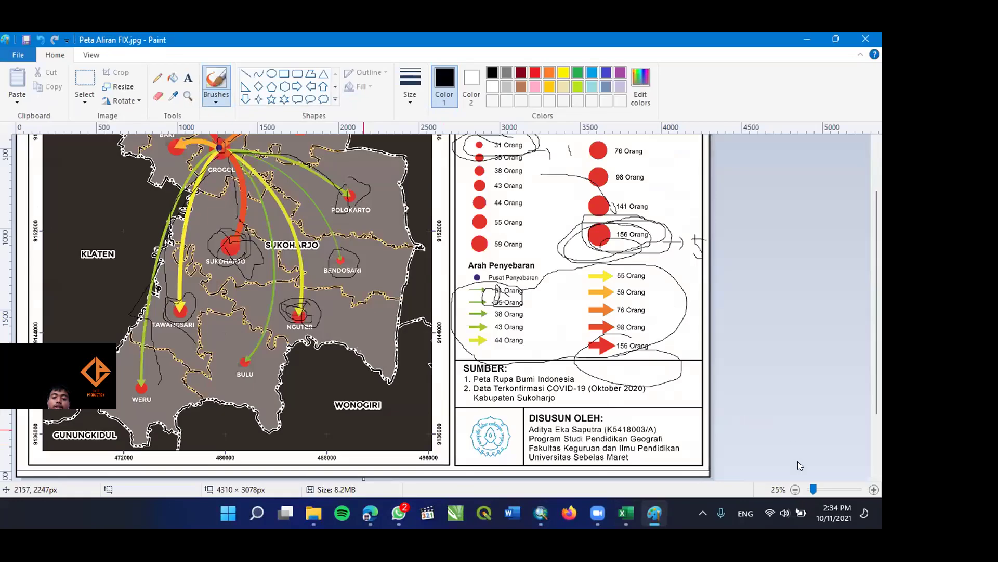
scroll(800, 463, up, 3)
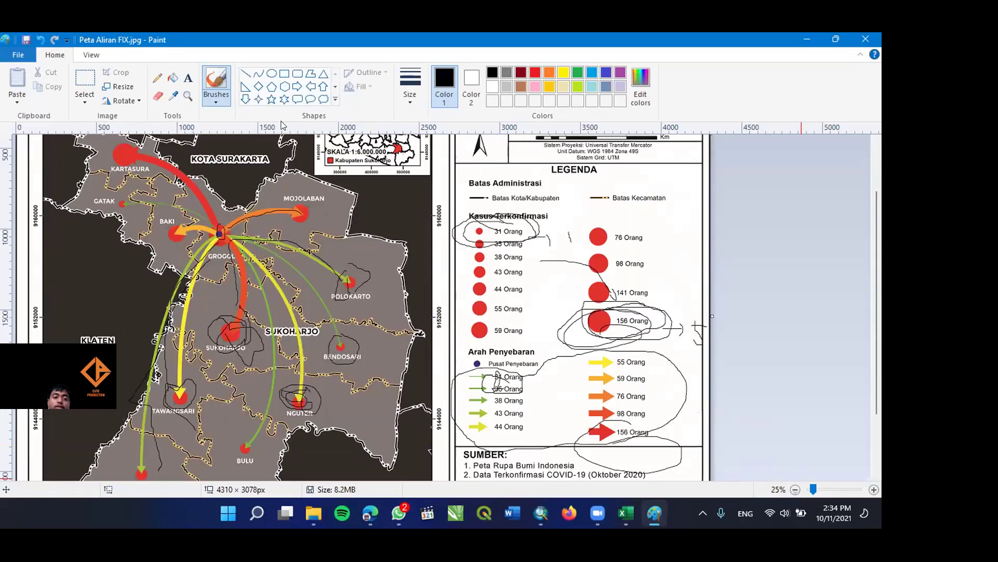
scroll(487, 167, down, 1)
click(873, 39)
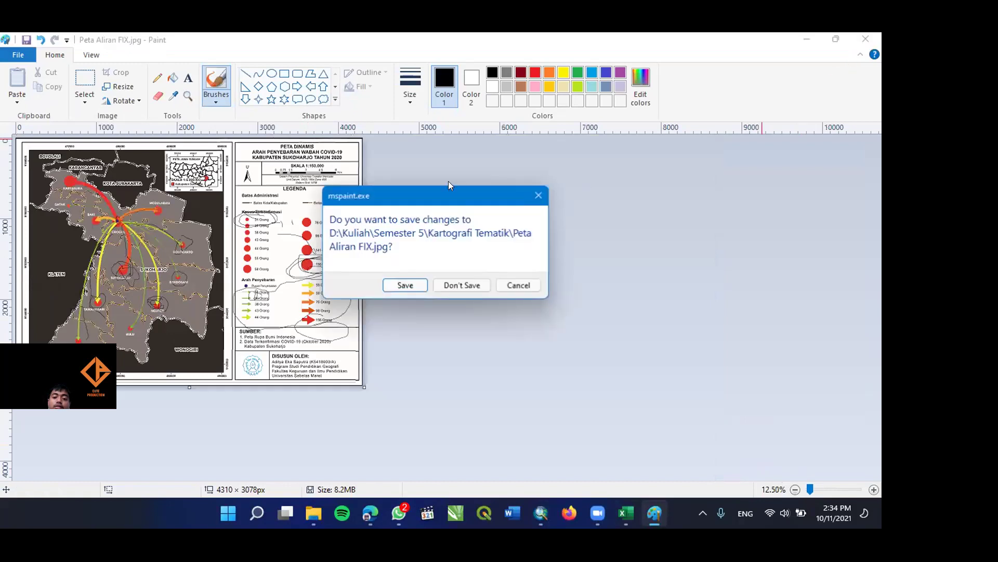
click(457, 287)
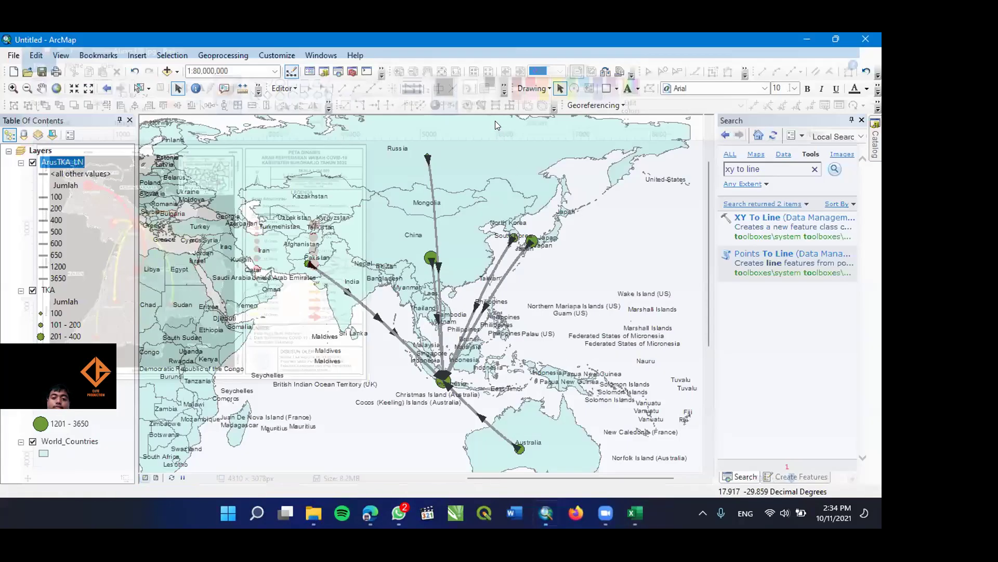
Open Peta Aliran FIX.jpg in Paint from File Explorer's recent files and examine the flow map and legend at 25% zoom.
key(alt+Tab)
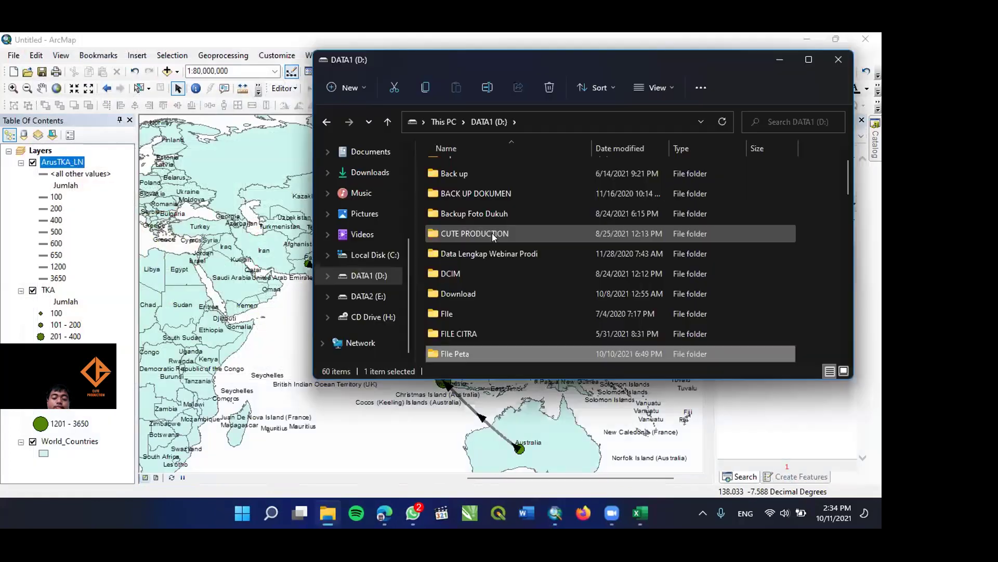
scroll(371, 276, up, 3)
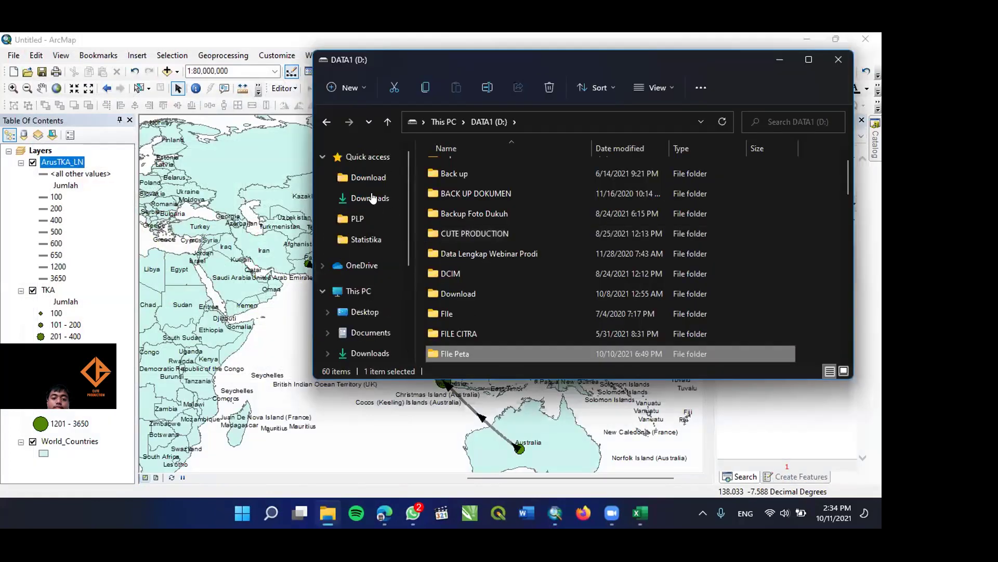
key(alt+Left)
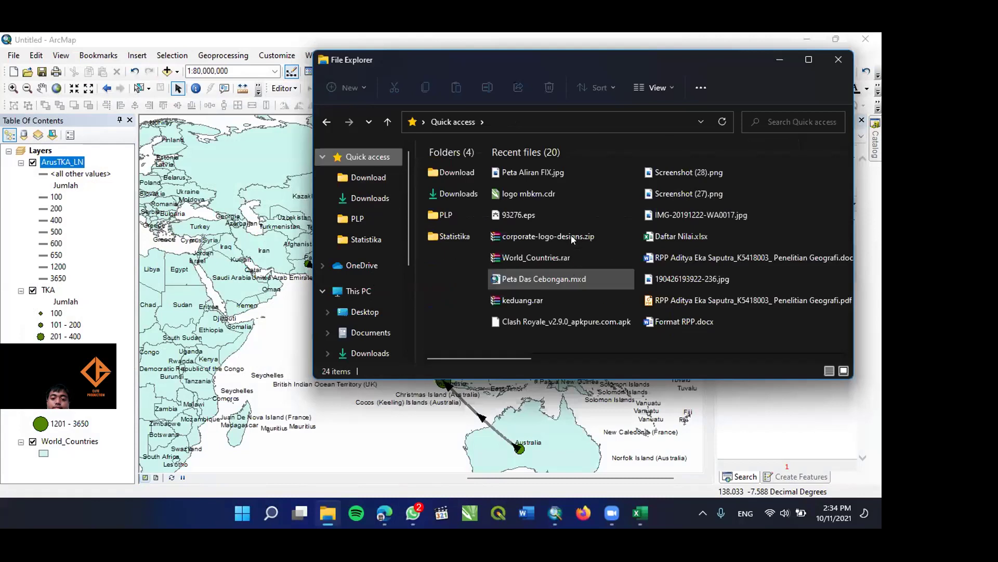
click(551, 171)
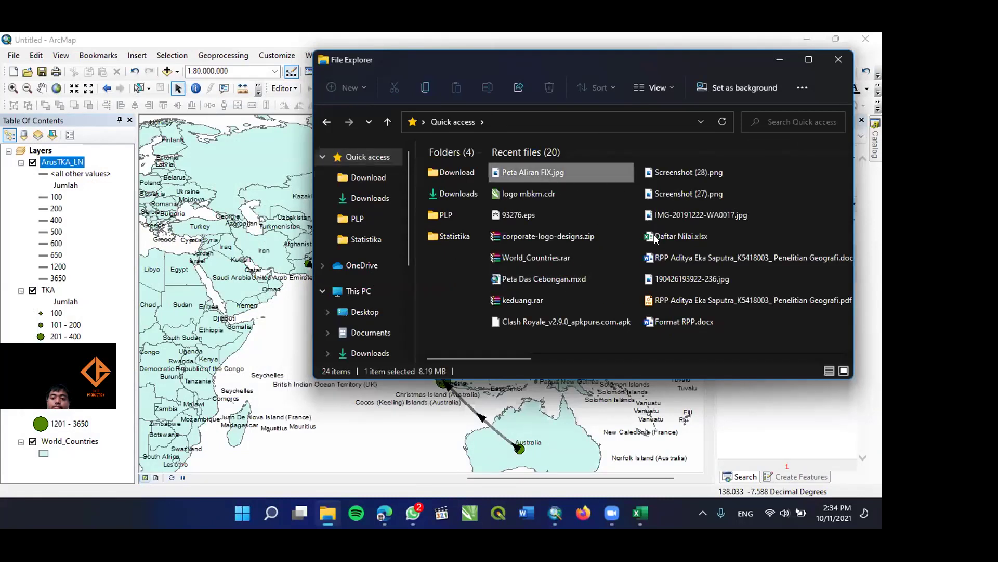
right_click(612, 176)
mouse_move(593, 186)
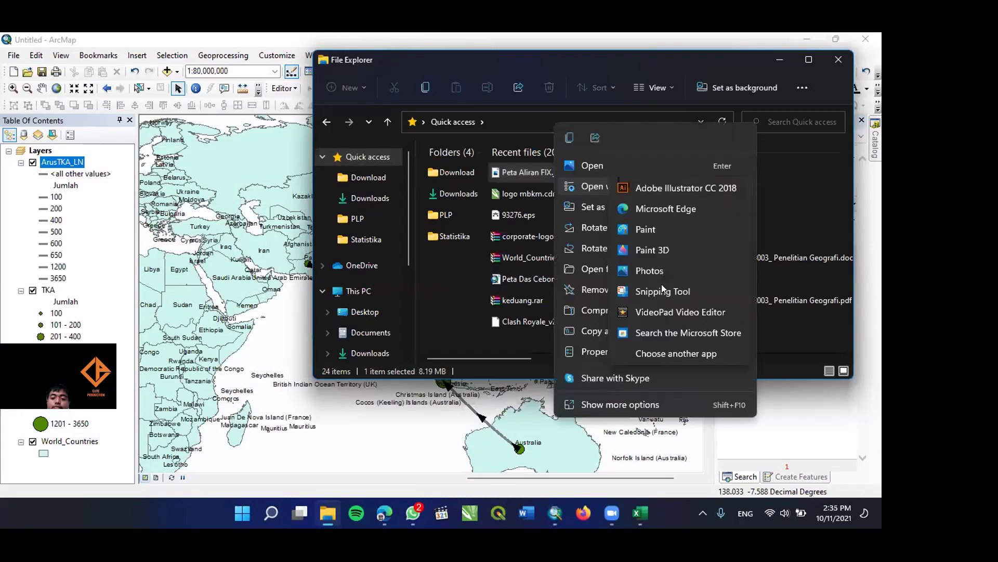
click(649, 229)
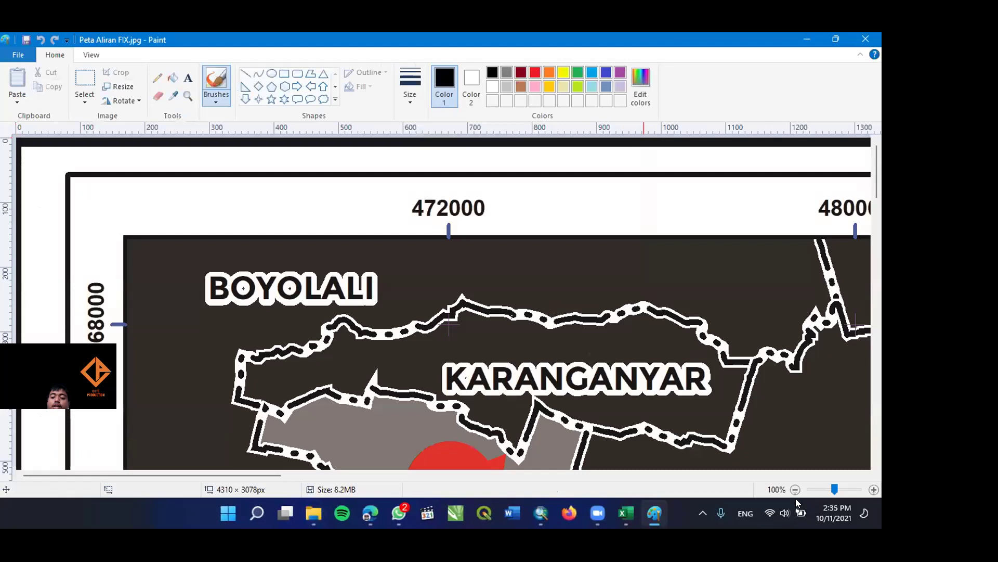
click(796, 490)
click(796, 491)
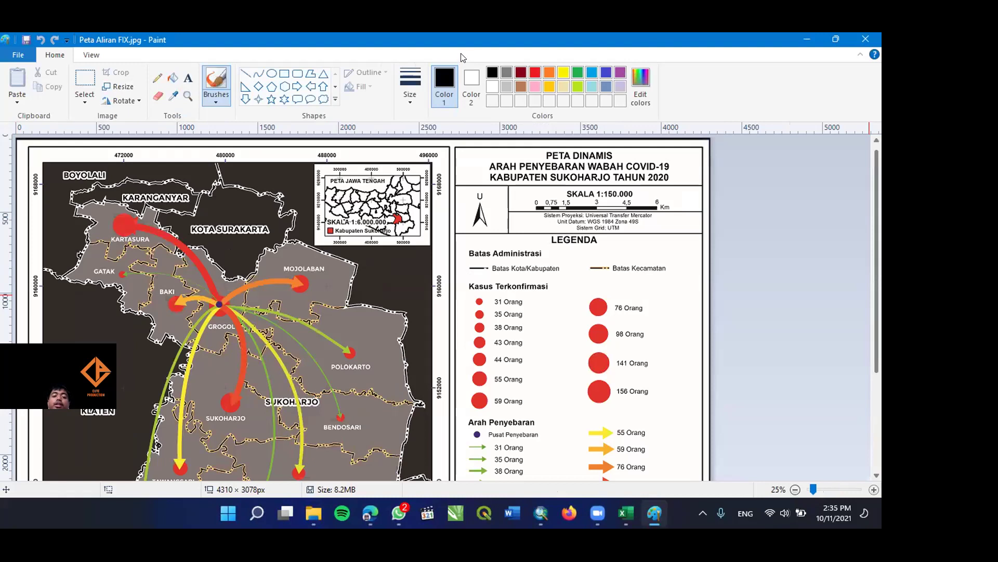
scroll(461, 58, down, 2)
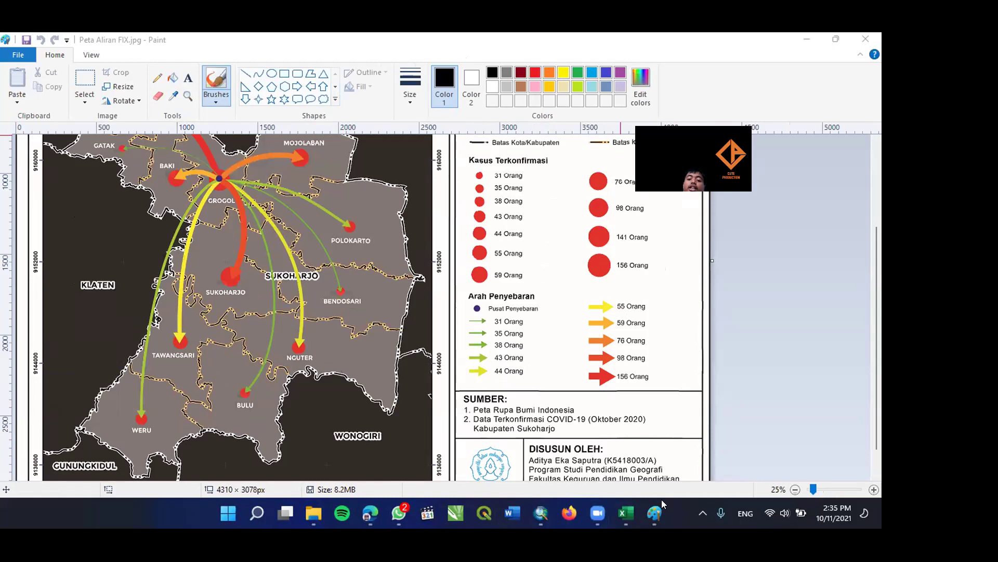
Switch to Book1.xlsx in Excel and enter Ekspor in I12 and Indonesia in I14.
click(628, 514)
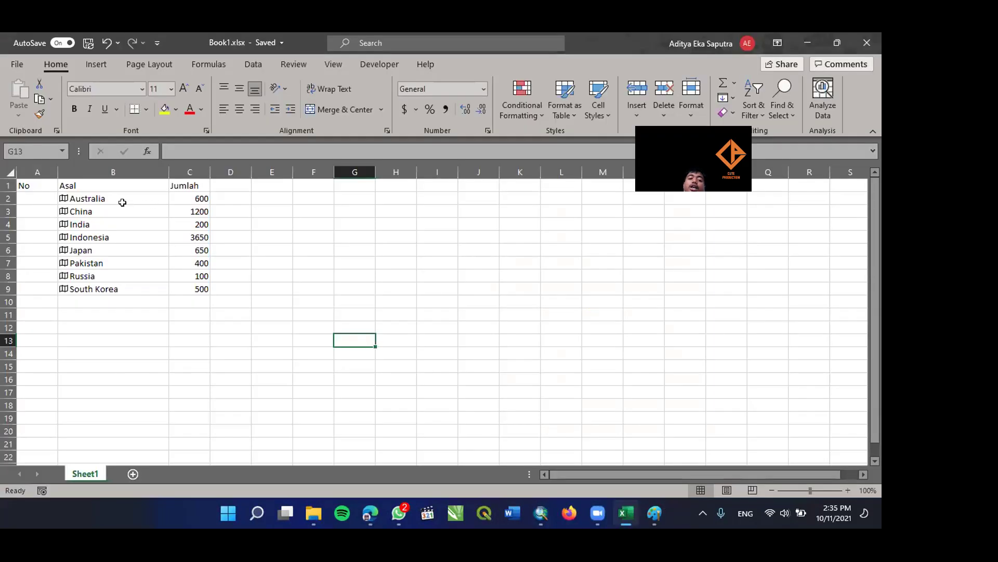
drag(104, 198, 114, 285)
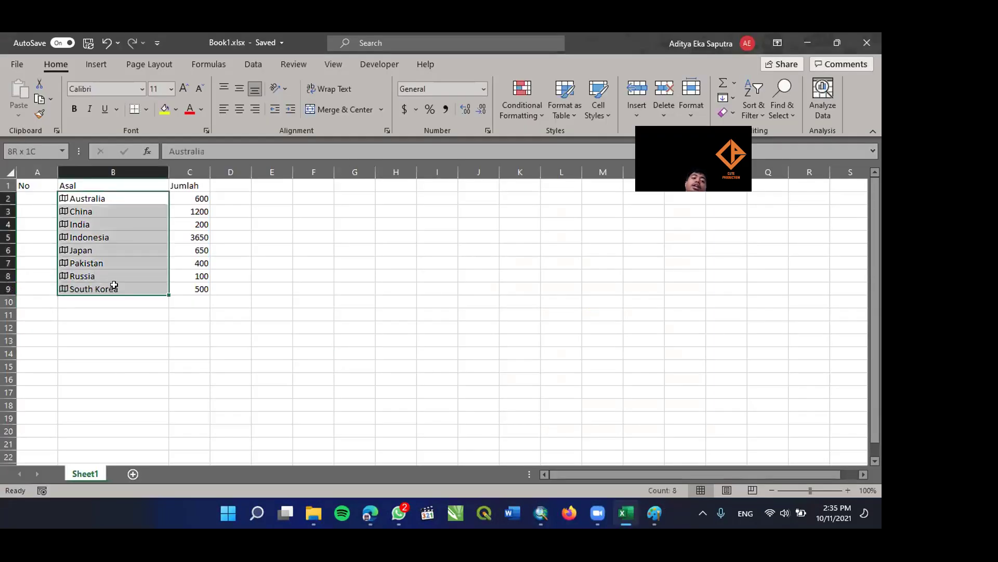
click(642, 317)
click(430, 326)
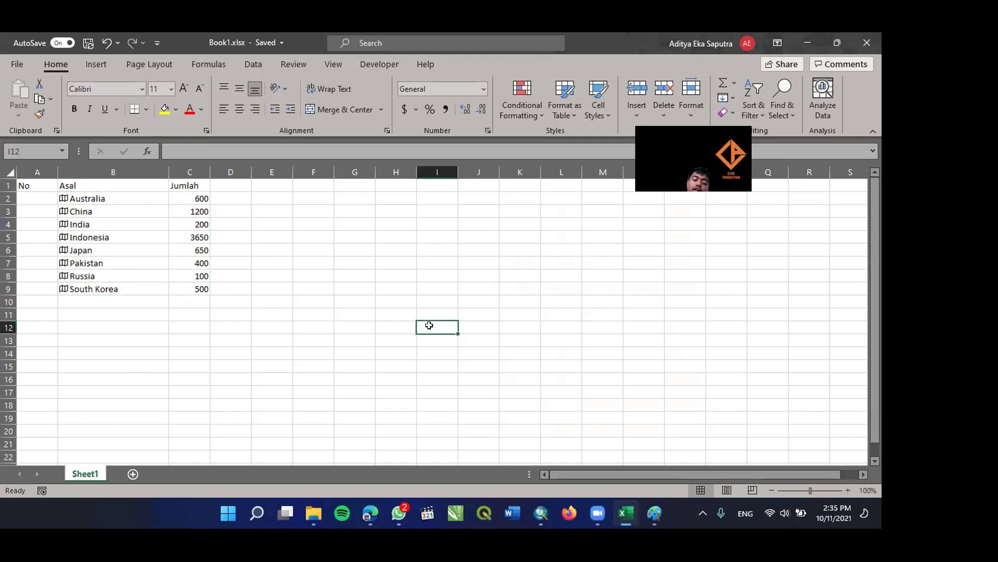
text(Ekspor)
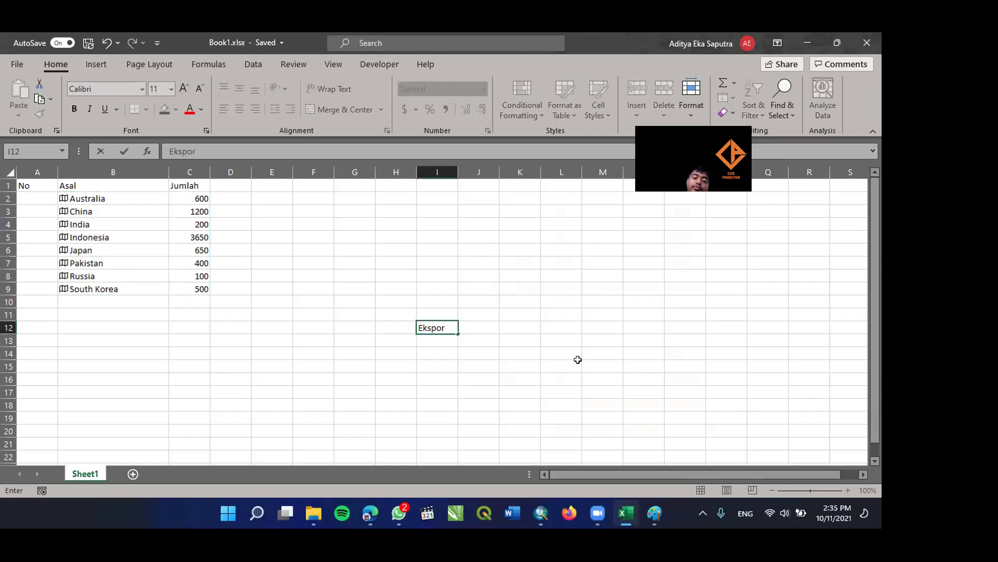
click(528, 326)
click(434, 350)
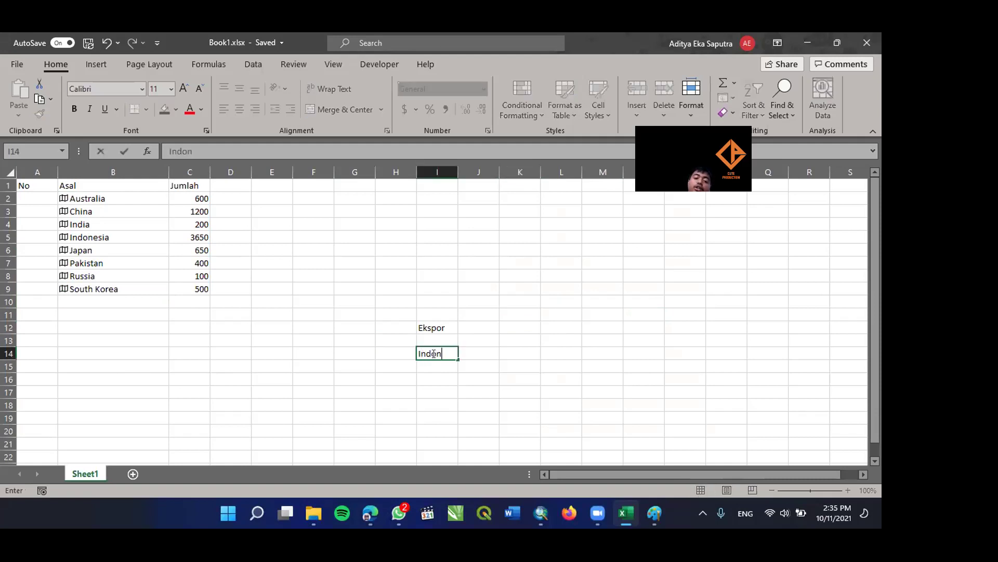
Enter the example export destinations India in K13 and Malaysia in K14.
click(510, 338)
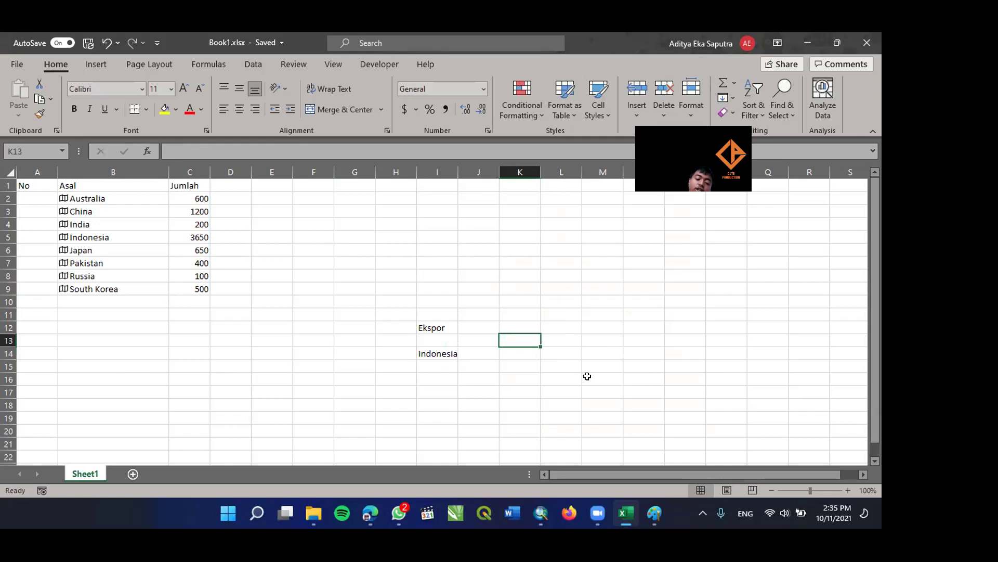
text(India)
key(Return)
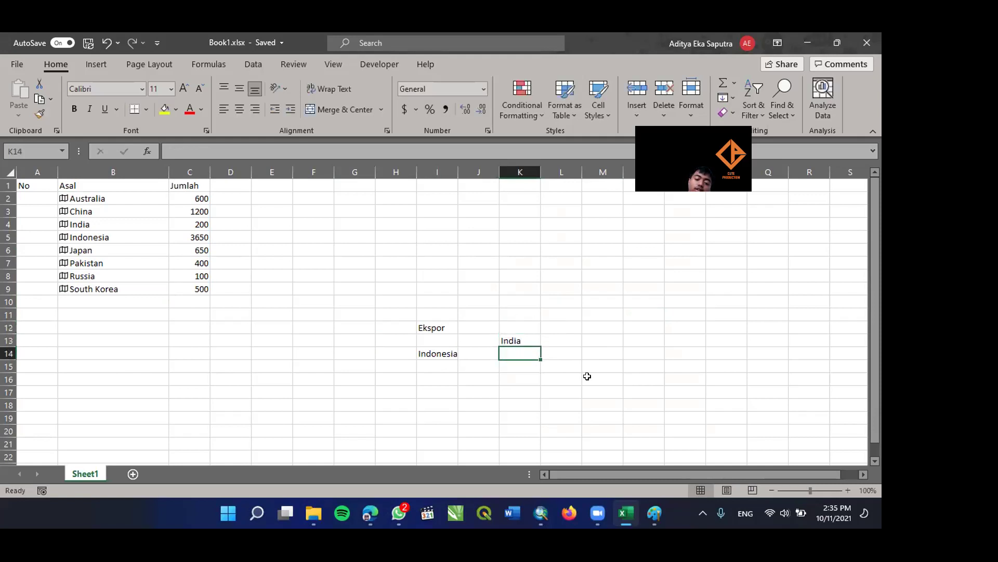
text(Malaysi)
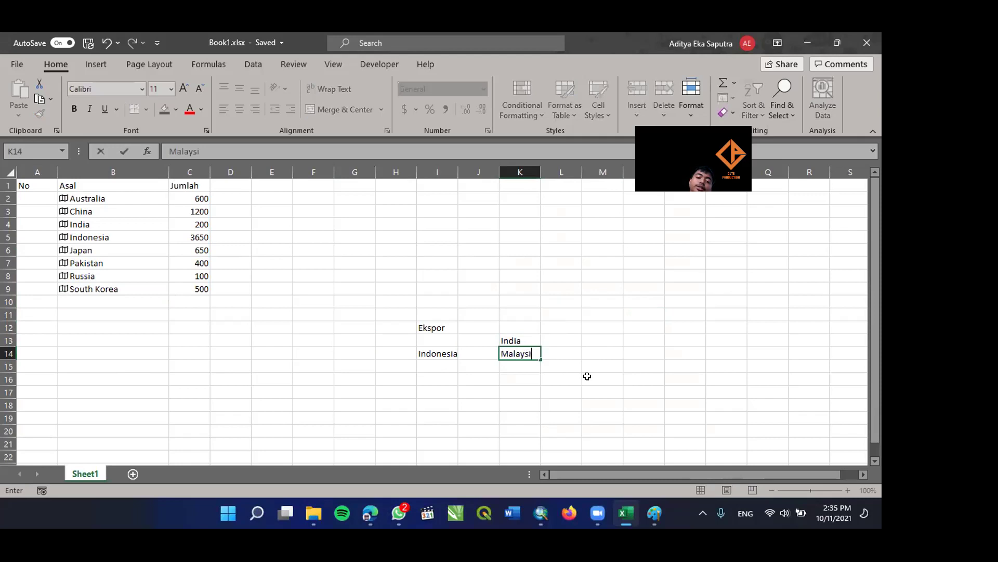
text(a)
key(Return)
click(503, 345)
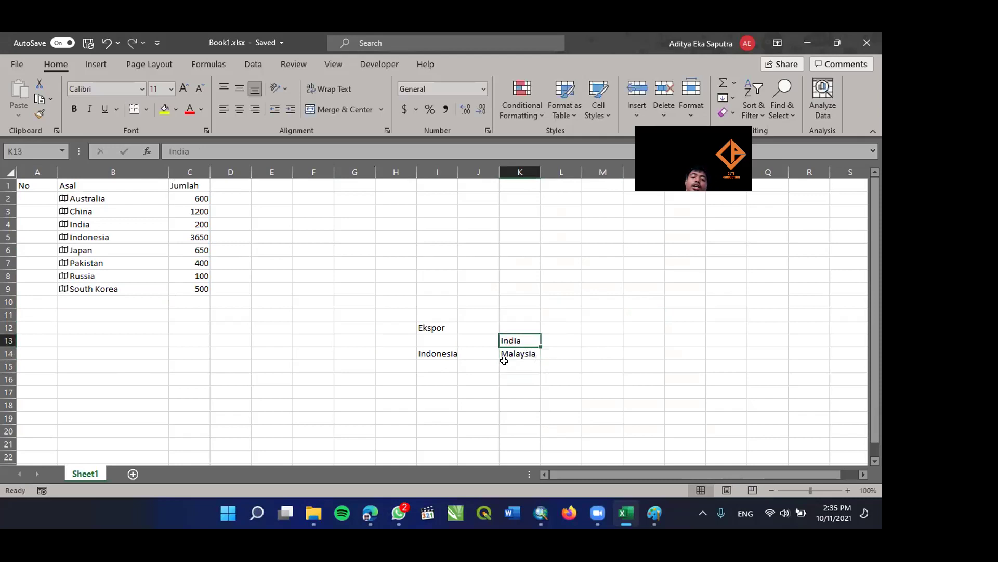
click(475, 366)
click(475, 340)
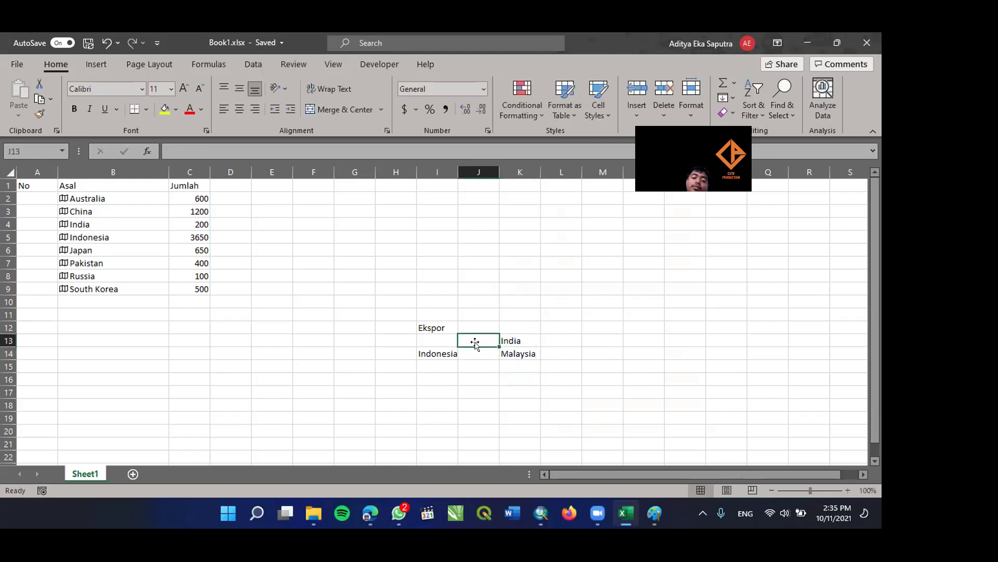
Enter the label Jumlah in cell M13.
click(589, 338)
text(JUmlah)
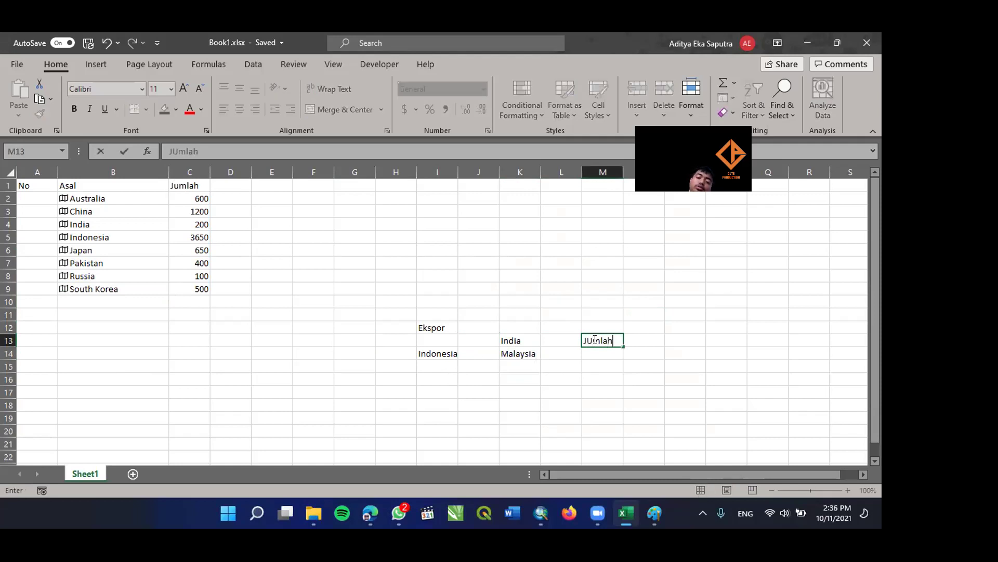
key(Return)
click(637, 349)
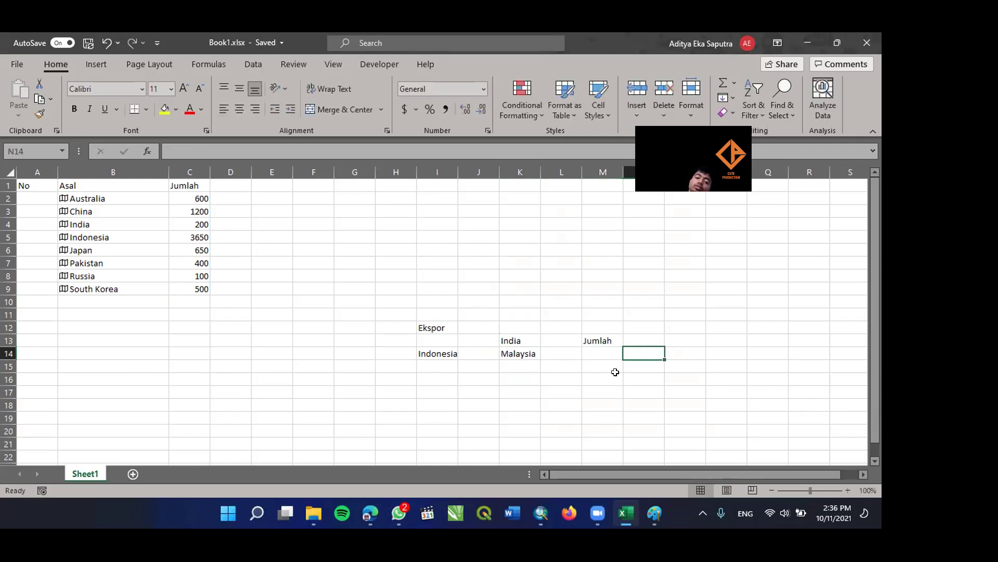
Enter 100 in L13 and L14 as the amounts for India and Malaysia.
click(520, 338)
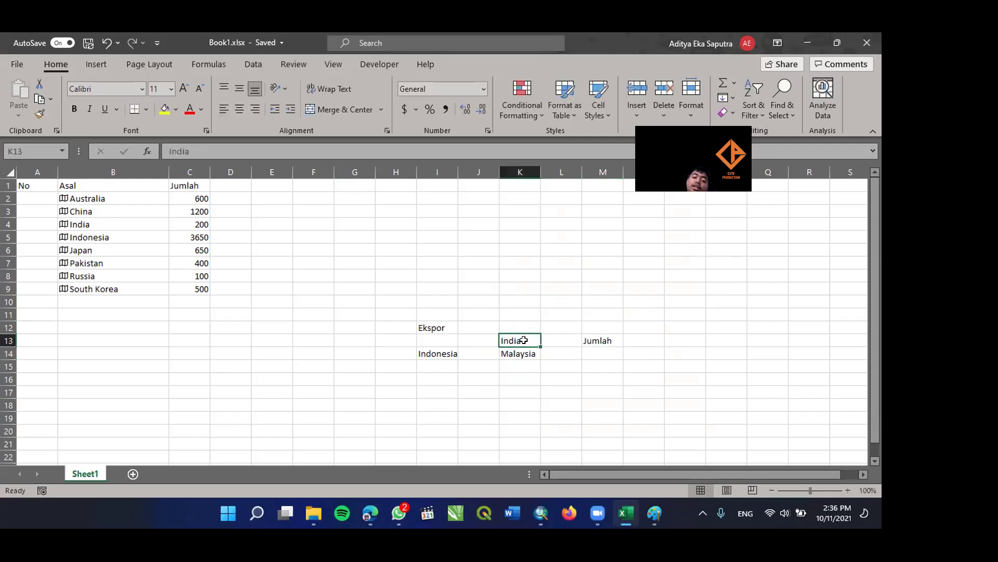
click(551, 337)
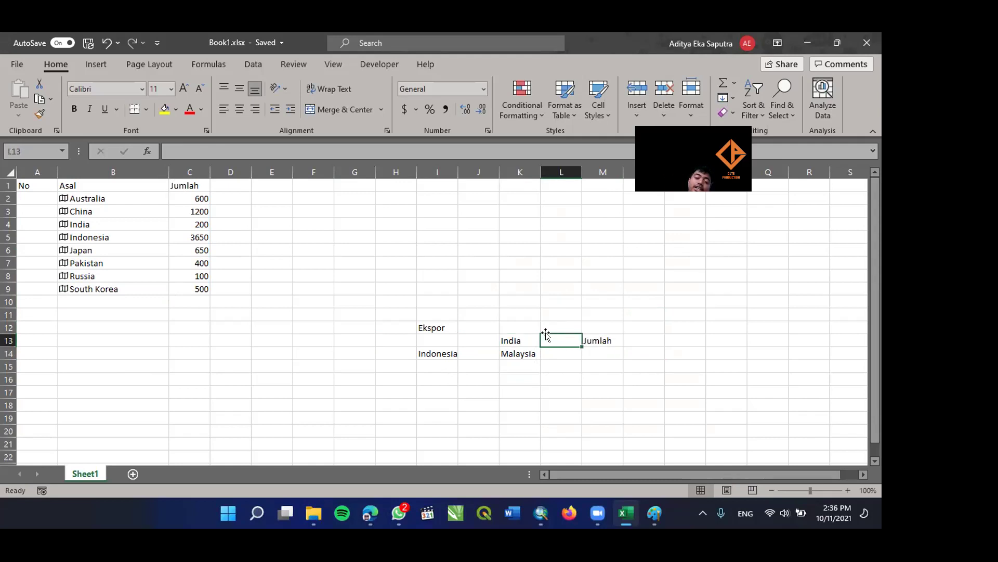
text(100)
key(Return)
text(100)
key(Return)
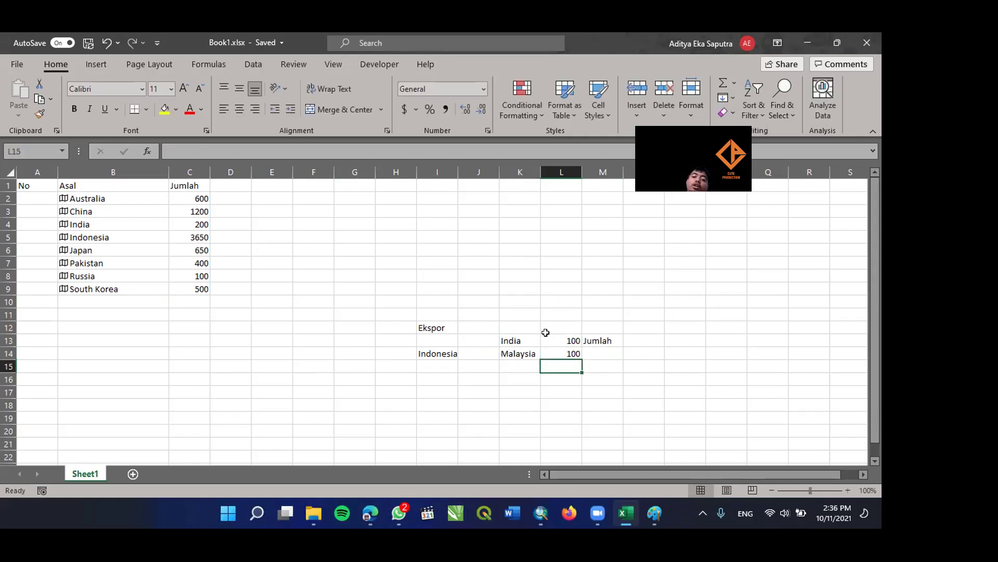
Enter 200kh in cell I11 above the Ekspor label.
click(429, 366)
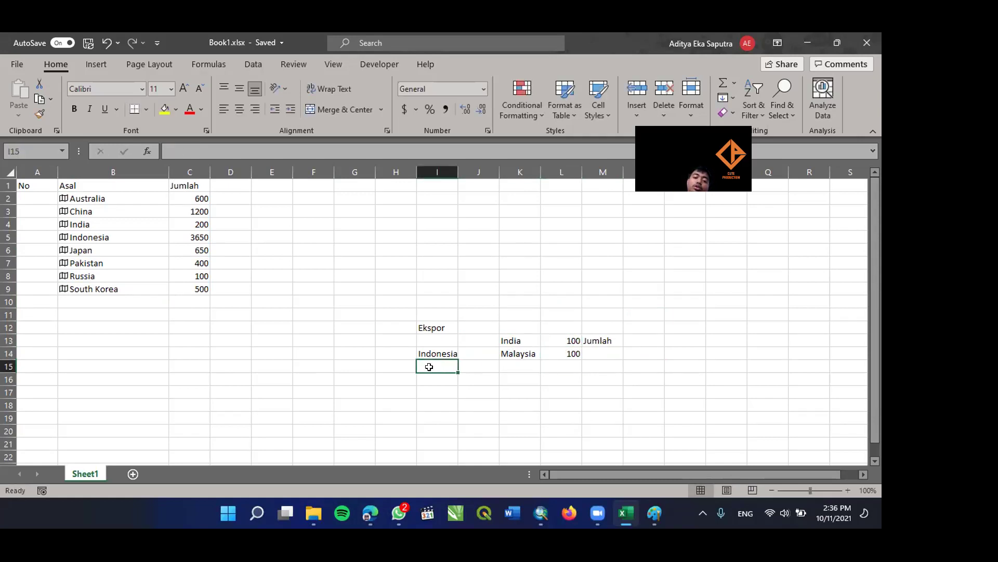
click(440, 314)
text(200)
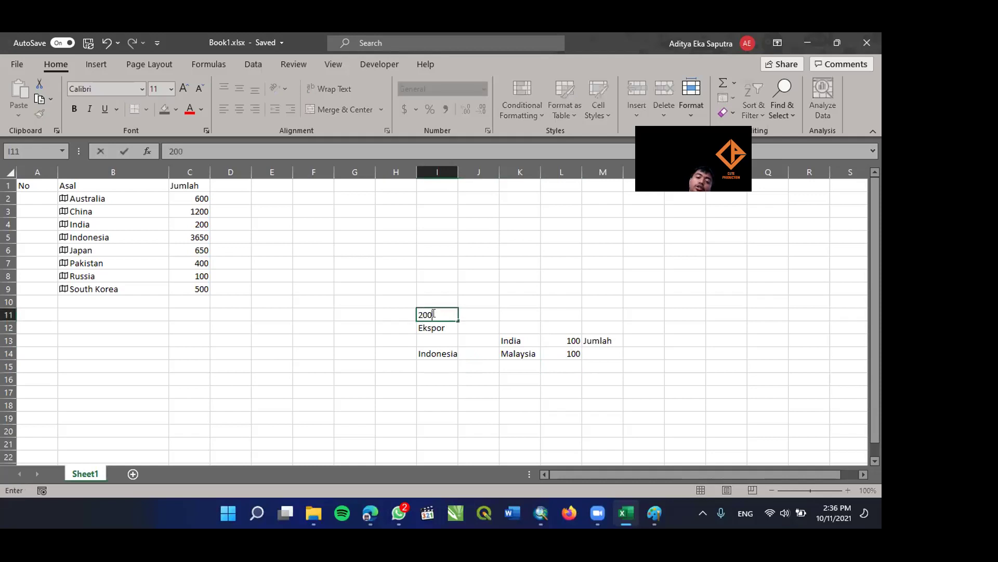
text(kh)
Clear the amounts for India and Malaysia in L13:L14.
drag(575, 339, 568, 352)
key(Delete)
click(567, 374)
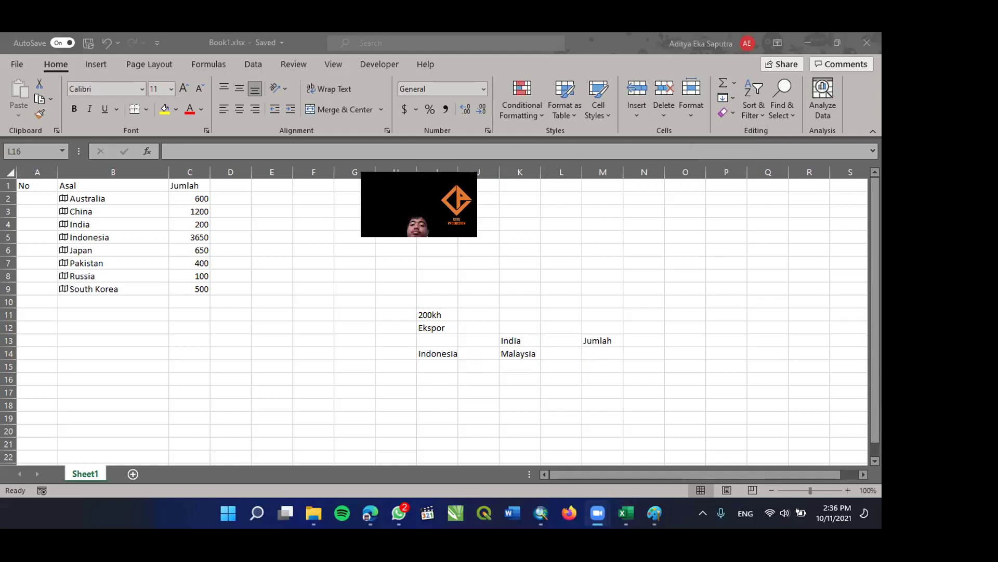
Return to the flow map in Paint, and browse in File Explorer to DATA1 (D:) > Kuliah > Semester 5 > Kartografi Tematik.
click(809, 40)
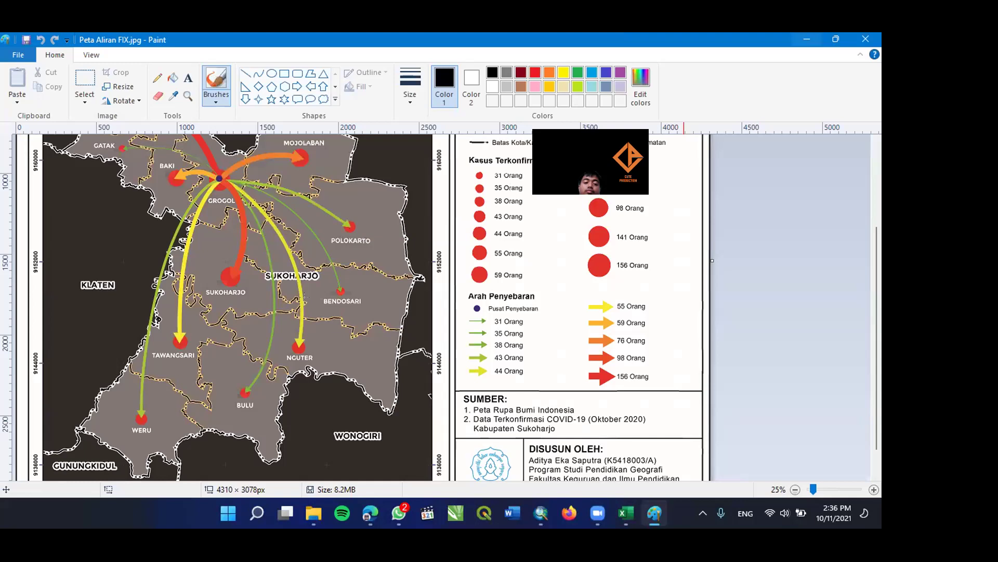
scroll(305, 296, up, 3)
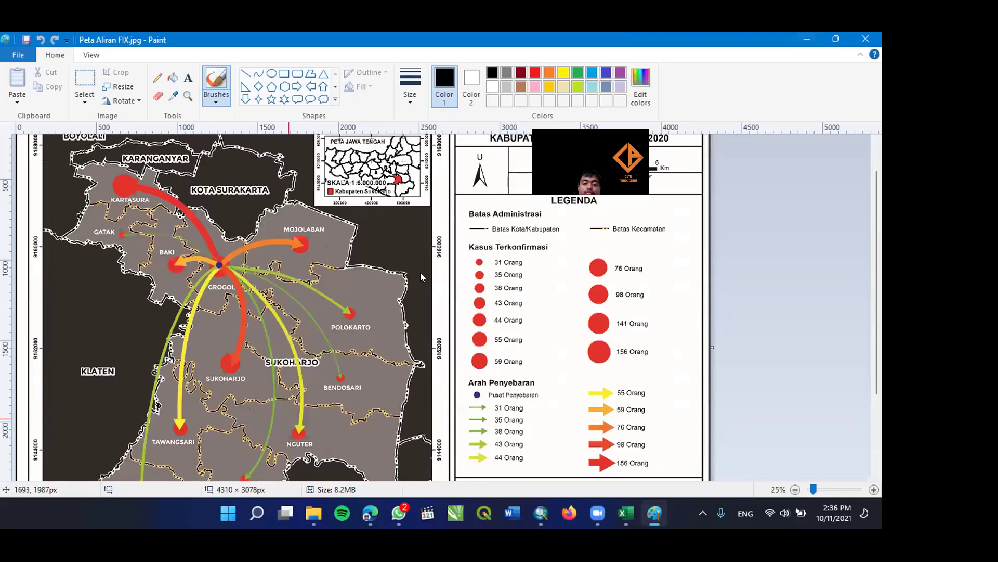
key(super+e)
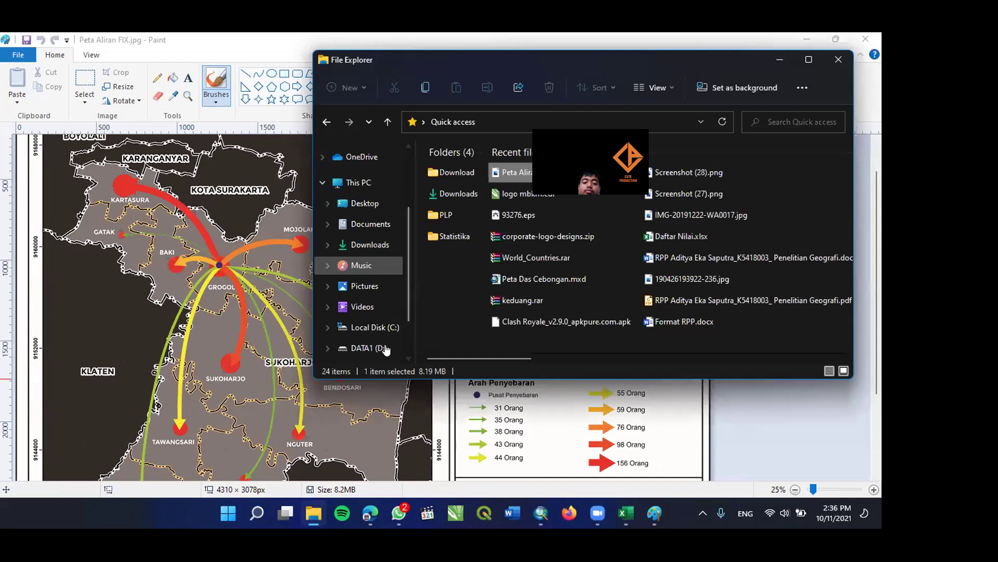
click(386, 347)
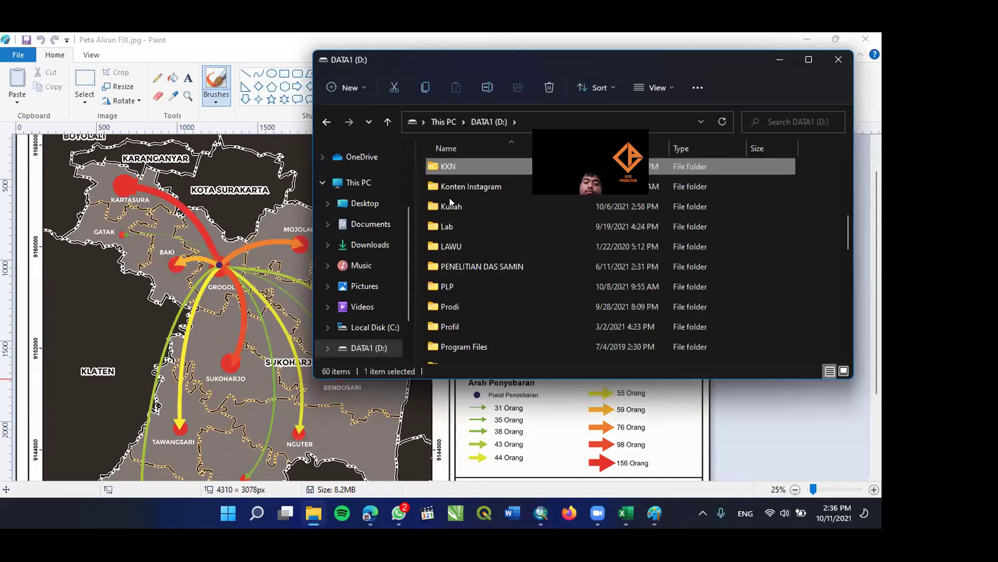
double_click(474, 256)
double_click(474, 255)
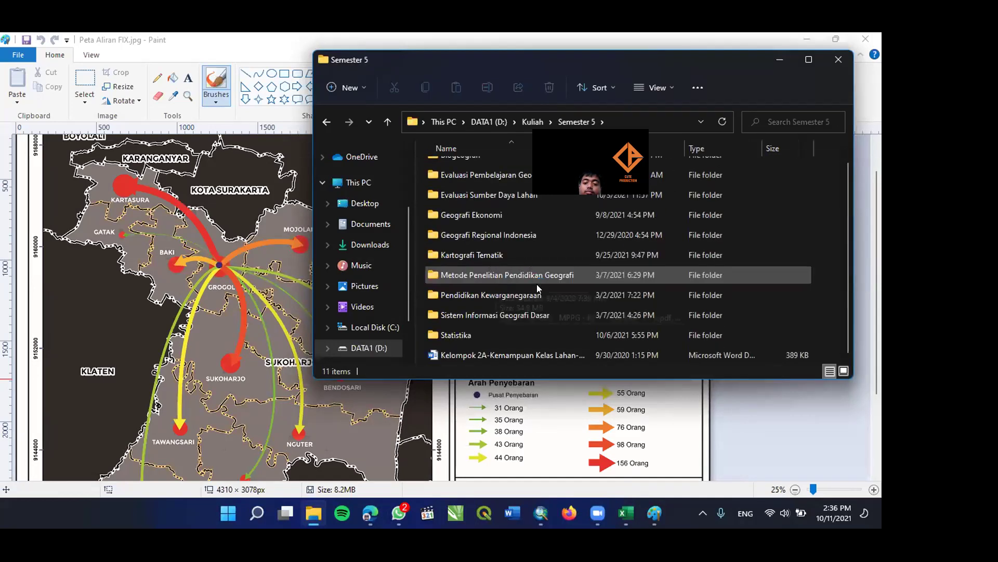
double_click(474, 255)
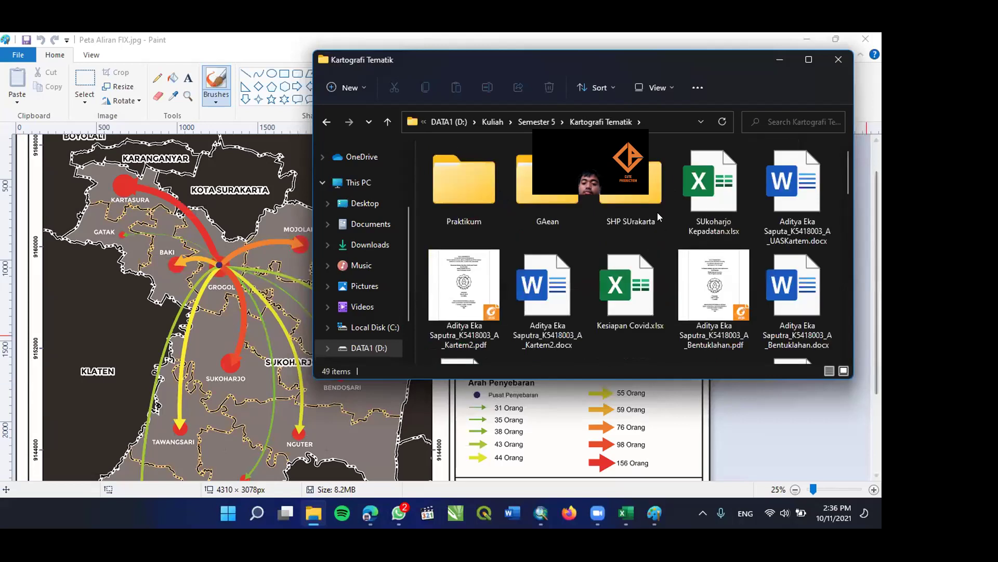
Open the ACARAIV PDF report from the Kartografi Tematik folder and go to the flow map on page 6.
scroll(450, 187, down, 2)
click(450, 187)
scroll(635, 290, down, 2)
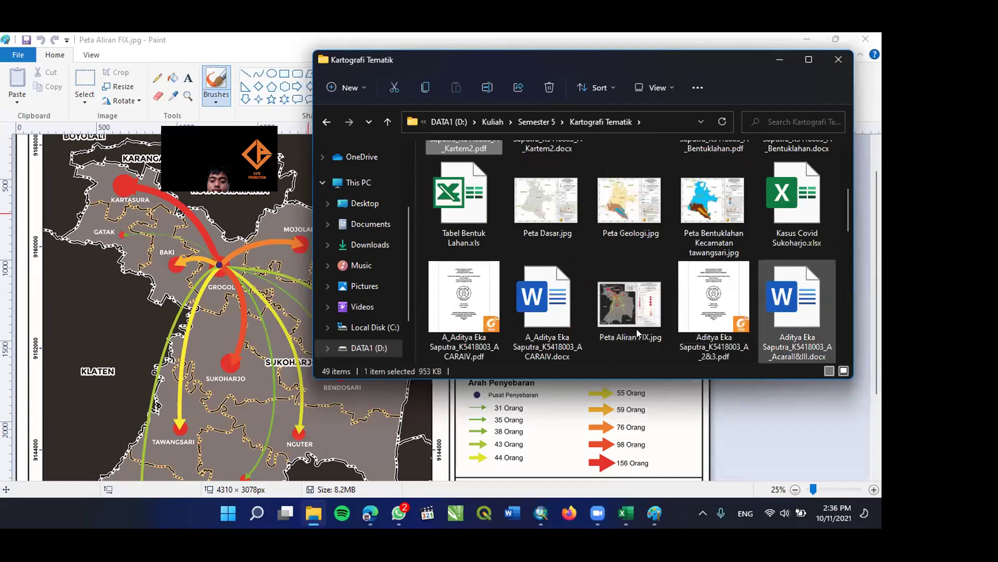
double_click(483, 332)
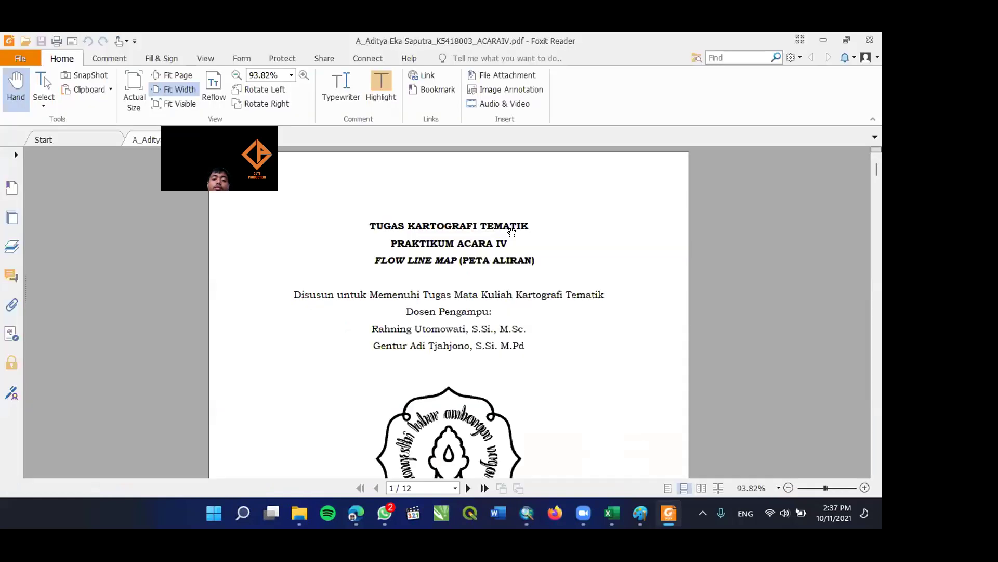
scroll(484, 296, down, 20)
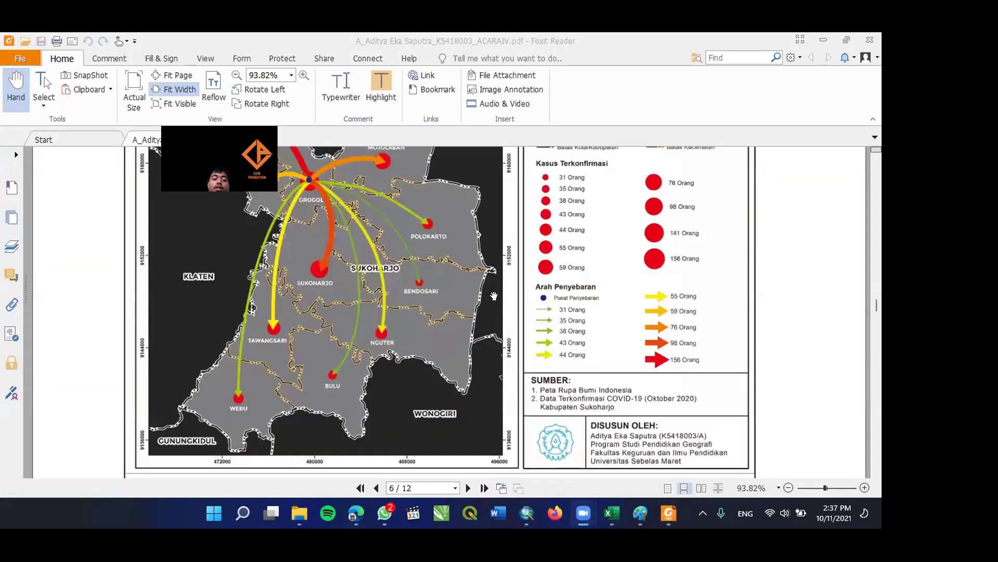
Examine the COVID-19 case table per kecamatan on pages 4–5 of the report and compare it with the flow map on page 6.
scroll(535, 296, up, 8)
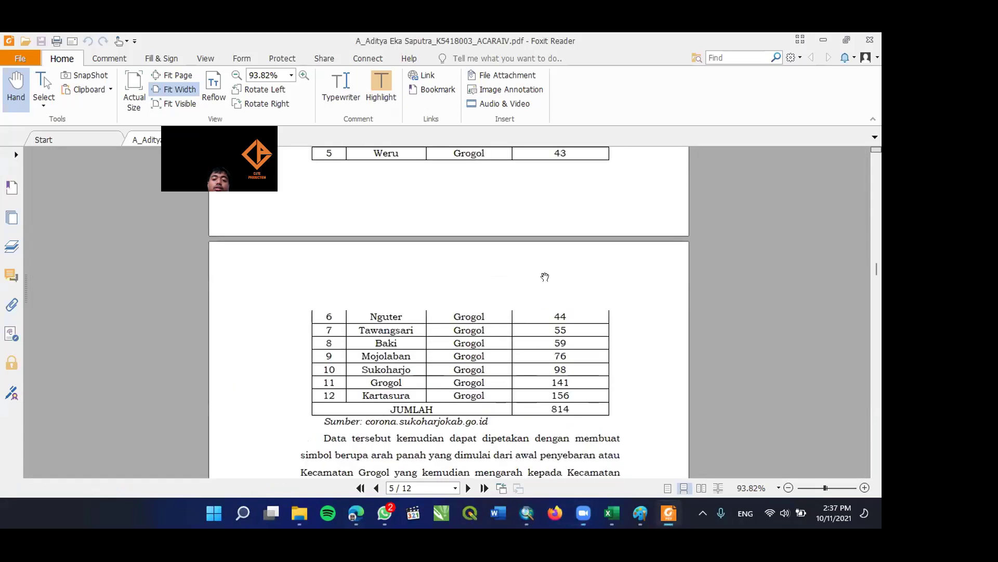
scroll(545, 277, up, 6)
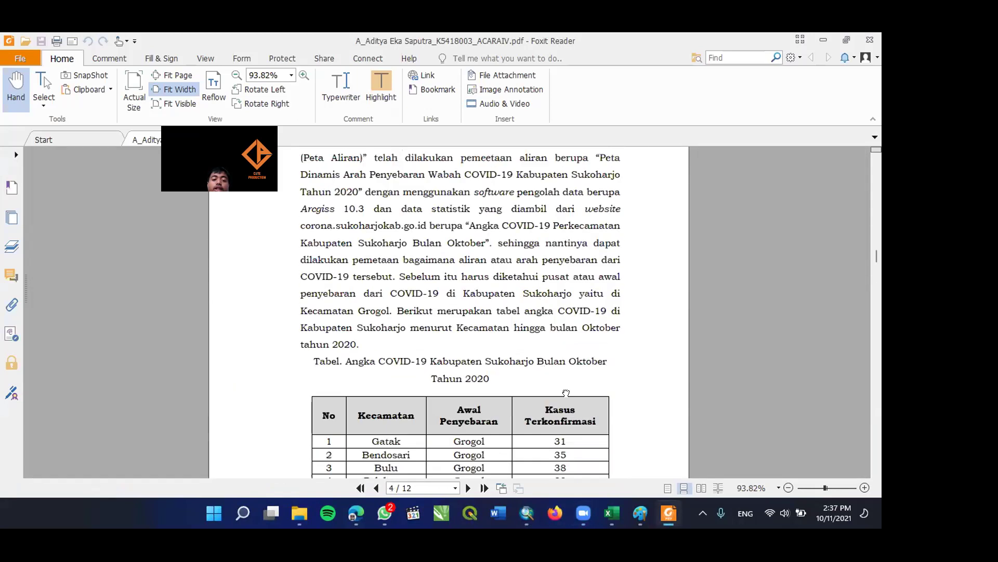
scroll(566, 393, up, 2)
scroll(598, 406, down, 1)
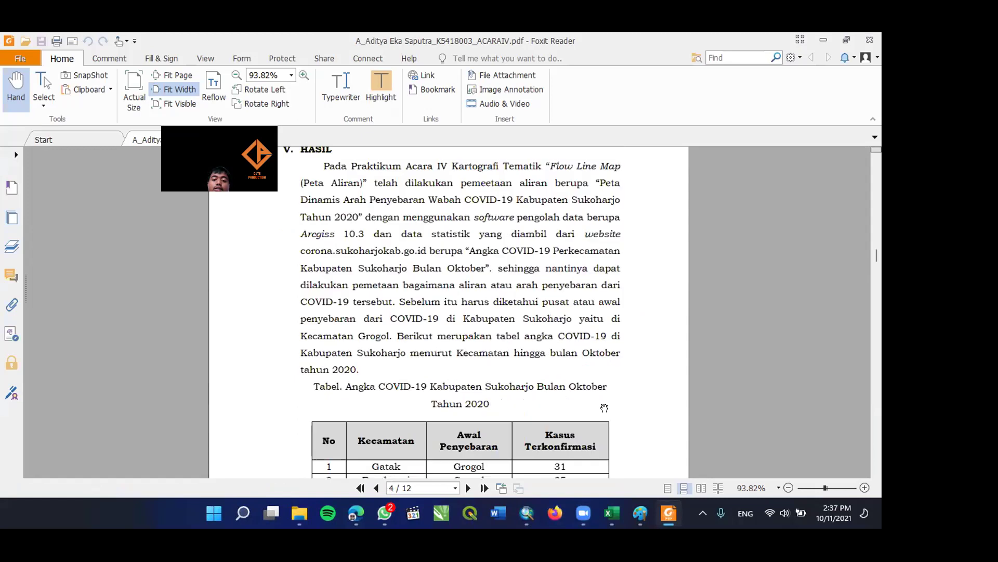
scroll(509, 393, down, 7)
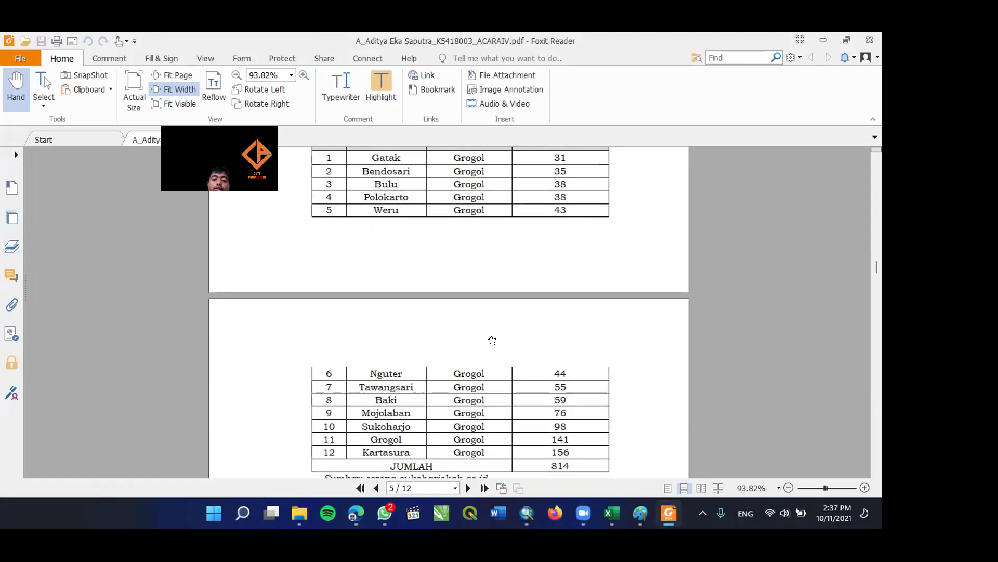
scroll(493, 316, up, 3)
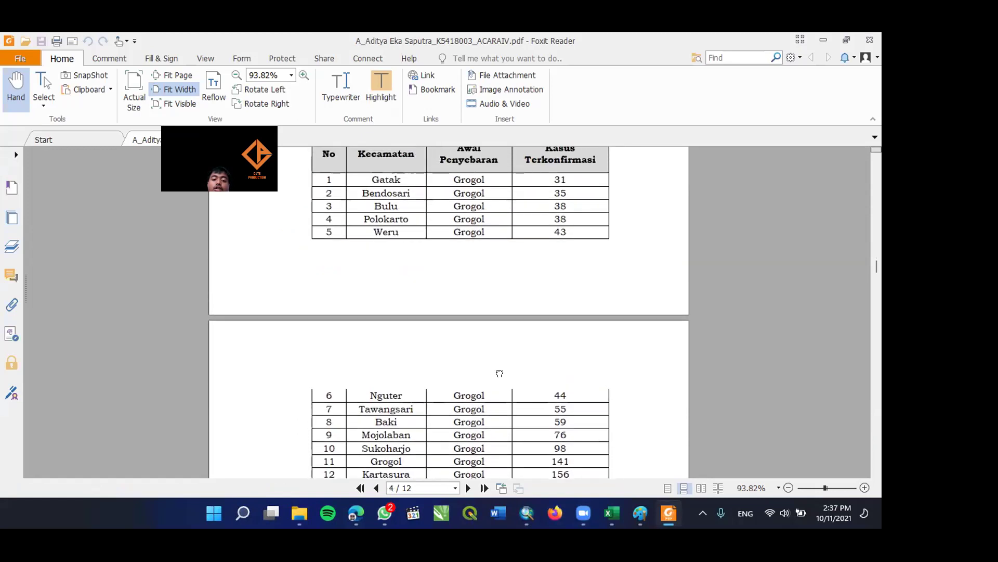
scroll(559, 208, up, 3)
scroll(564, 268, down, 1)
scroll(416, 244, up, 4)
scroll(393, 279, down, 5)
scroll(393, 279, down, 5)
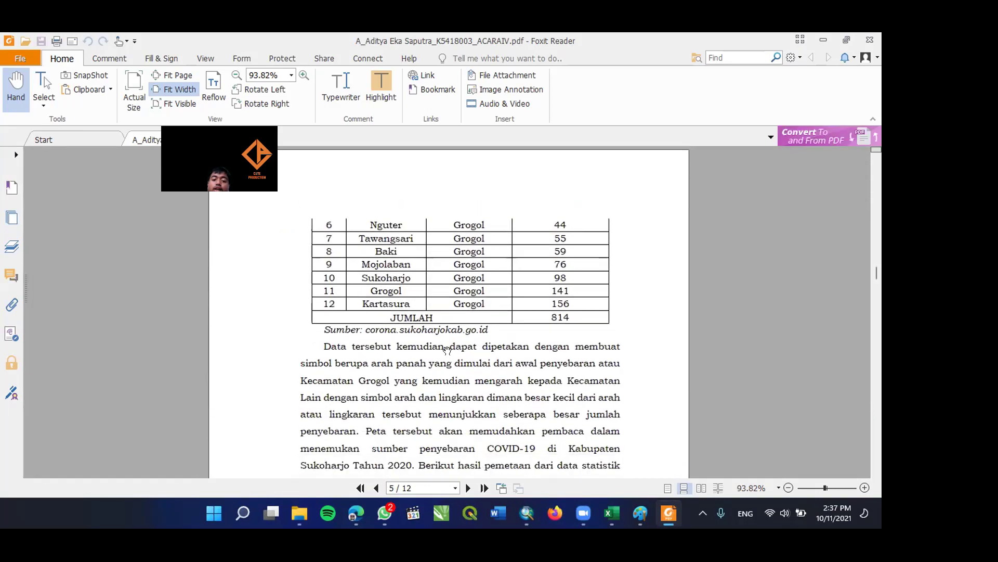
scroll(585, 390, down, 10)
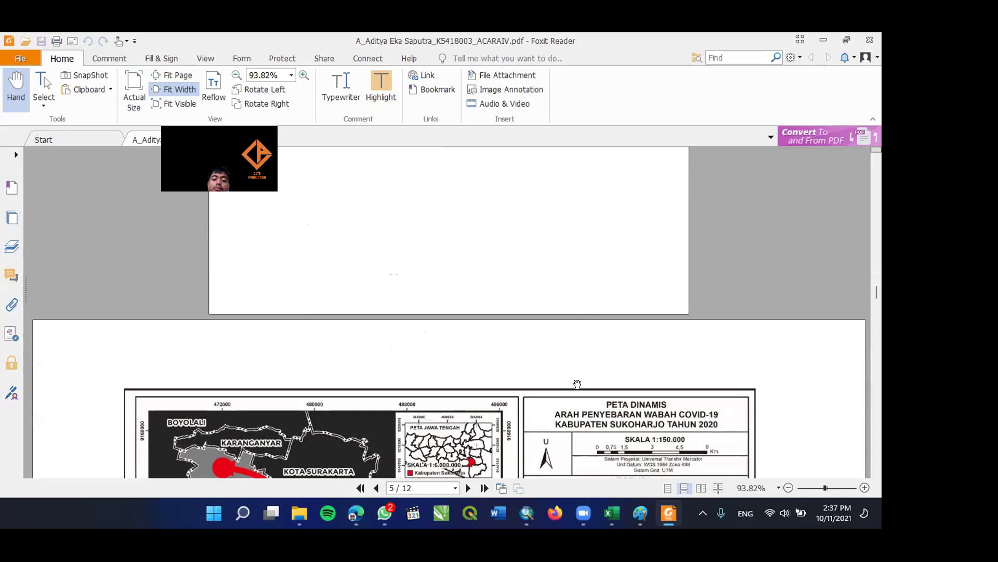
scroll(307, 267, down, 1)
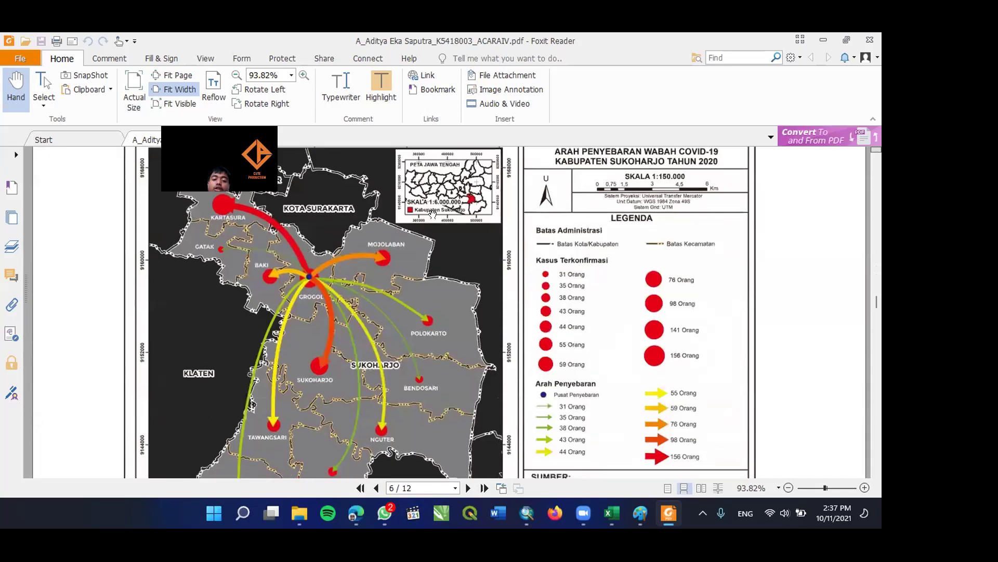
scroll(564, 376, down, 5)
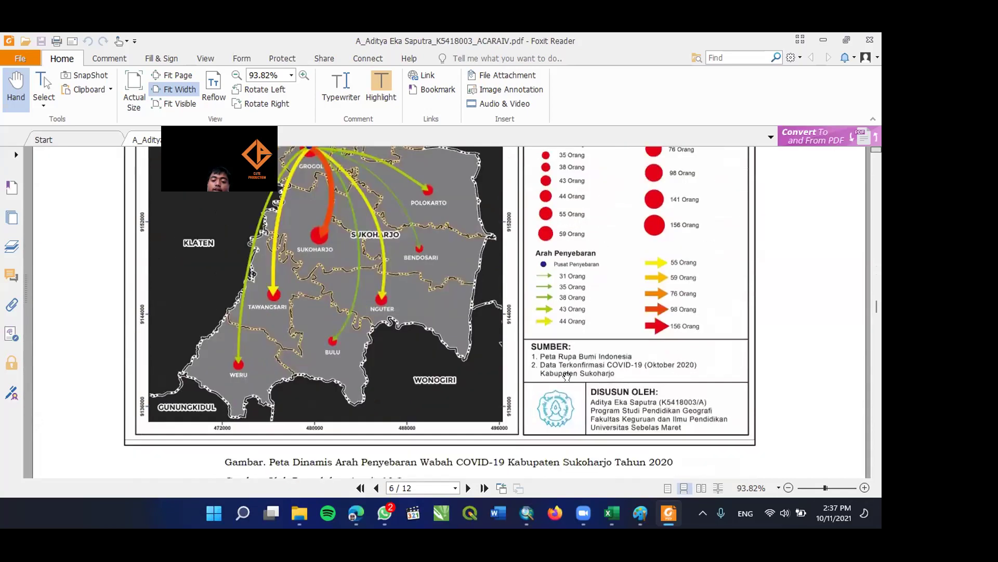
Review the report's remaining sections through the bibliography, and return to the Interpretasi Peta section with its population table on page 11.
scroll(566, 346, down, 10)
scroll(671, 357, down, 20)
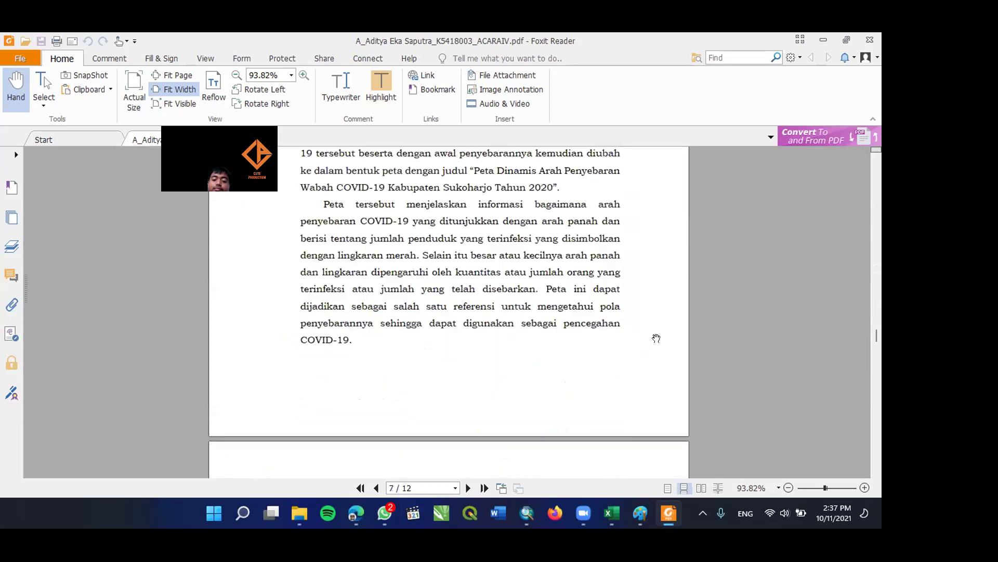
scroll(658, 337, down, 20)
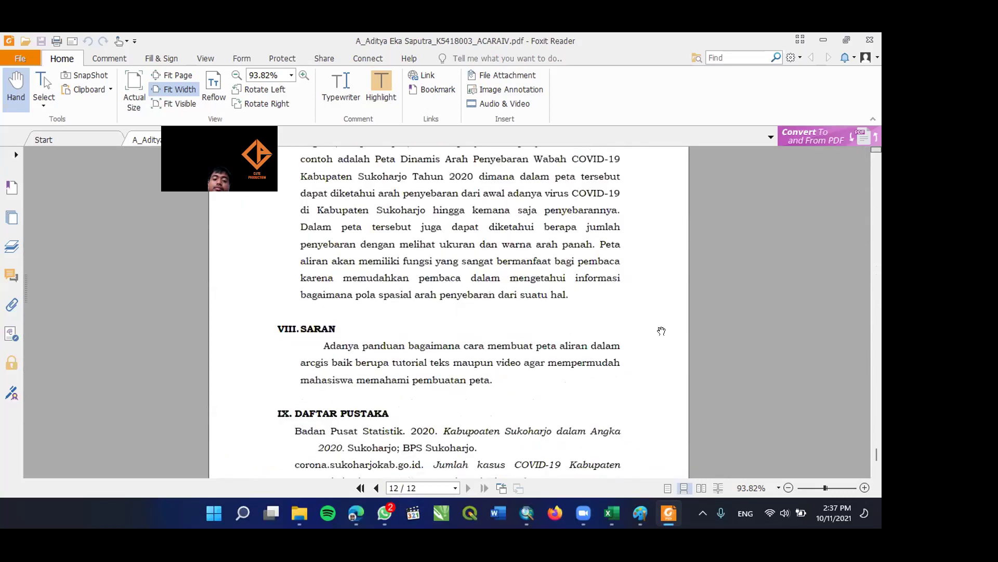
scroll(663, 326, up, 18)
scroll(661, 327, down, 15)
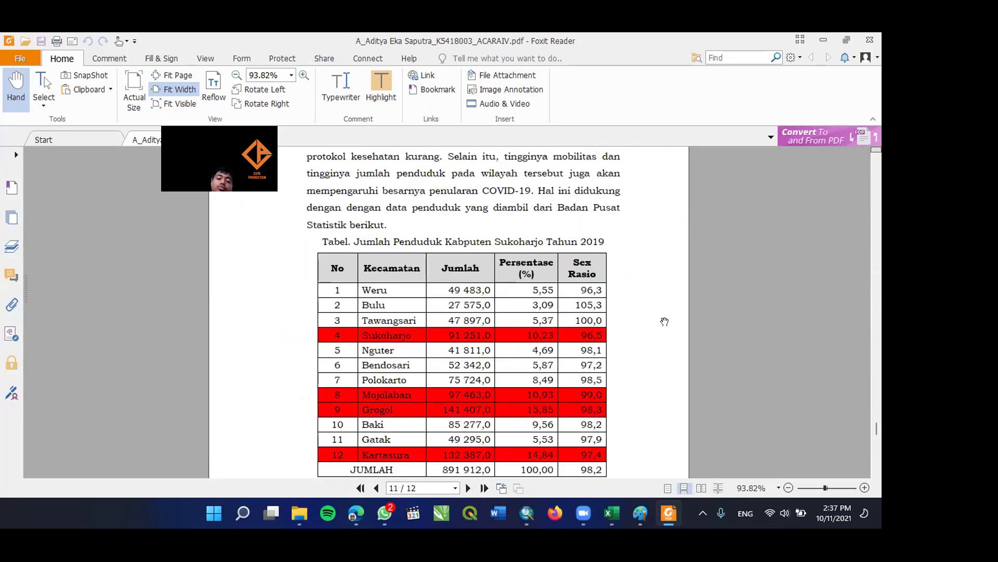
scroll(623, 351, down, 2)
scroll(623, 350, up, 15)
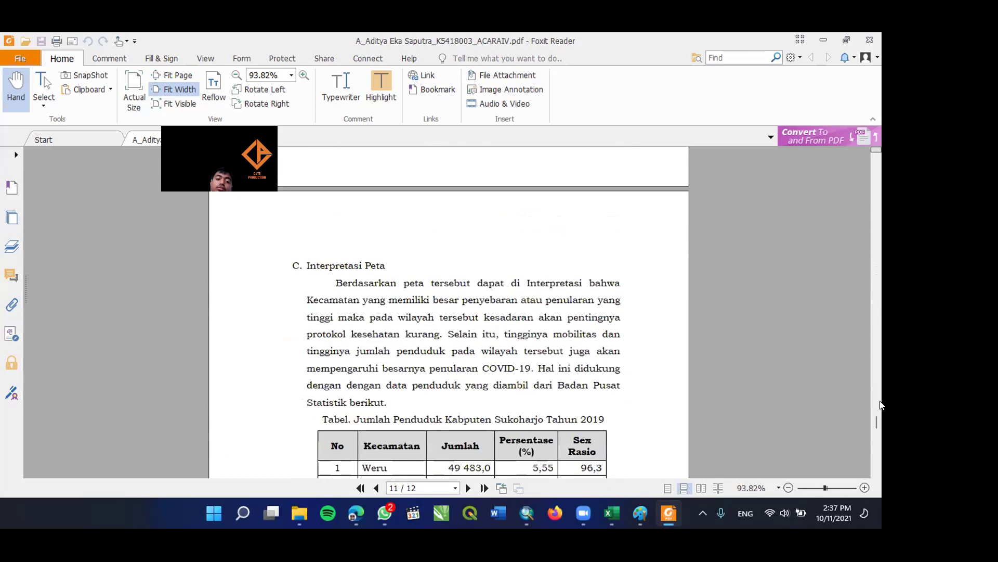
scroll(677, 462, down, 20)
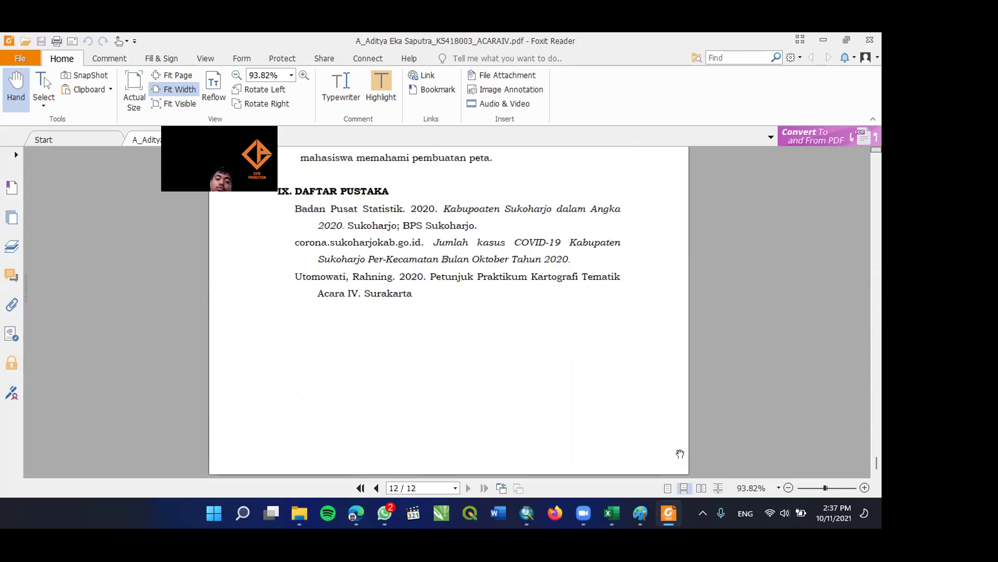
scroll(677, 451, up, 10)
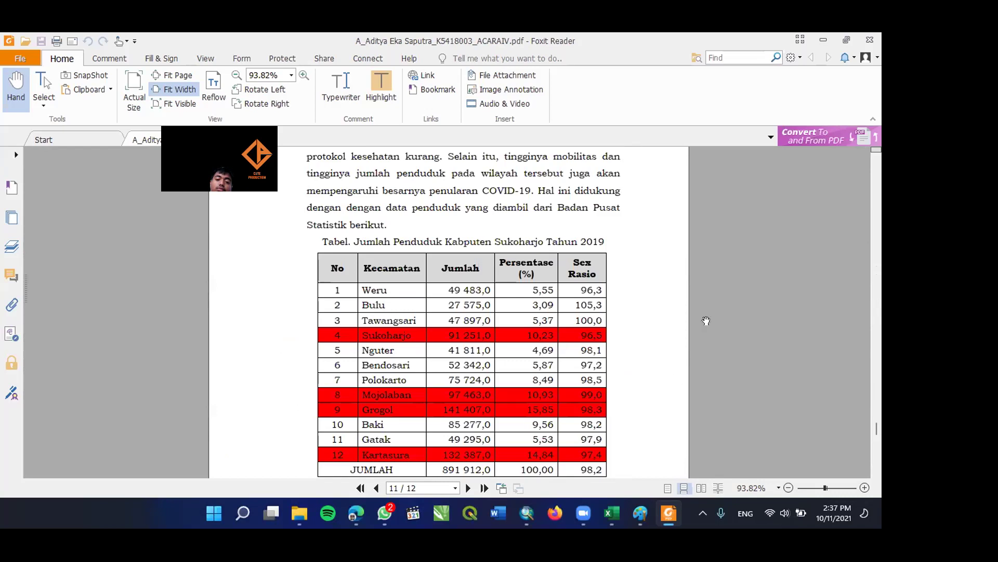
scroll(682, 378, up, 5)
scroll(557, 378, up, 3)
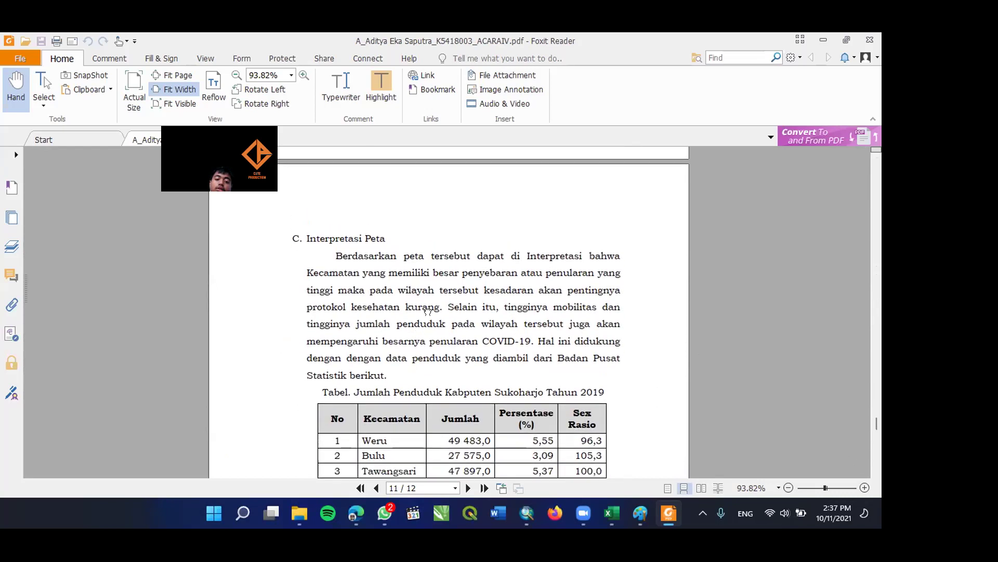